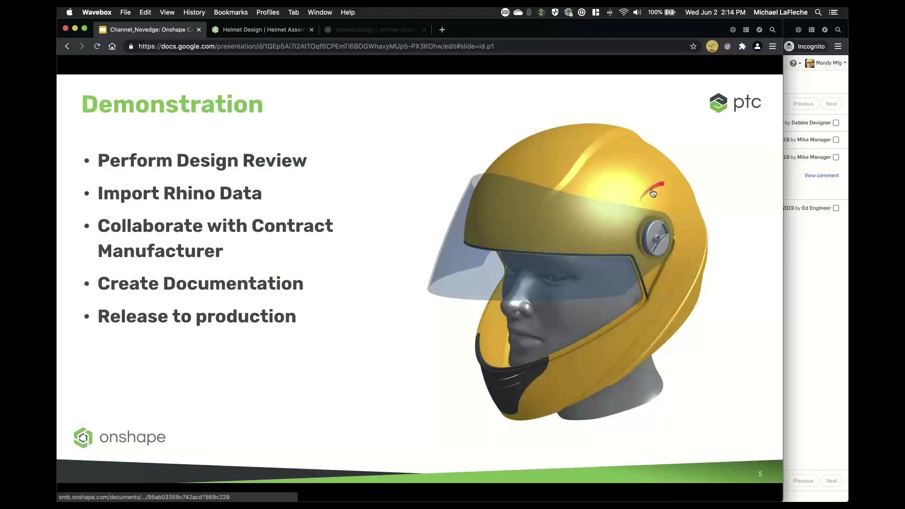
- Switch to the Helmet Design assembly, orbit it, then show all open windows in Mission Control
click(269, 30)
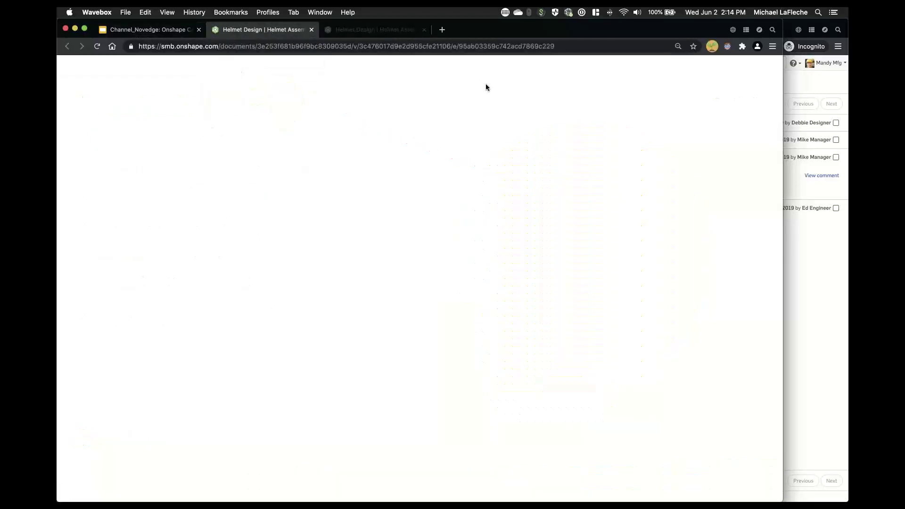
mouse_move(494, 148)
right_down()
mouse_move(505, 146)
mouse_move(494, 133)
mouse_move(501, 164)
right_up()
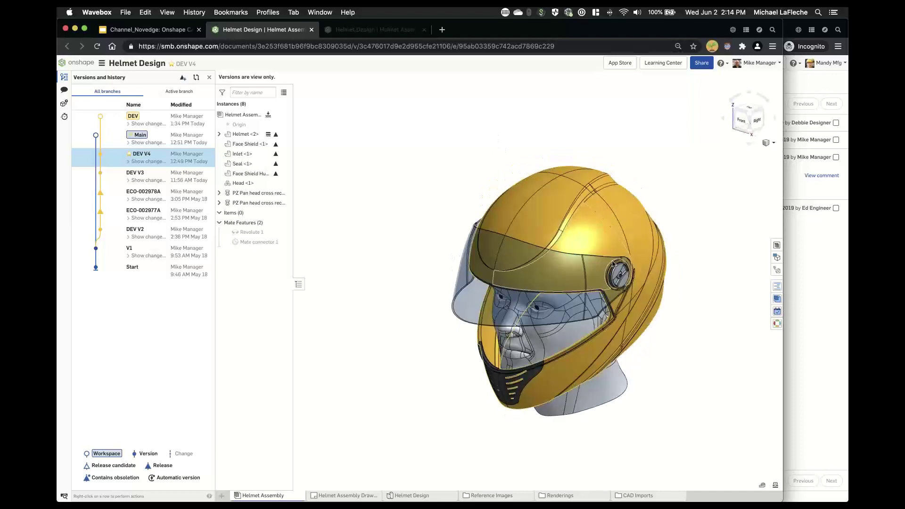
scroll(611, 256, up, 5)
scroll(611, 256, down, 3)
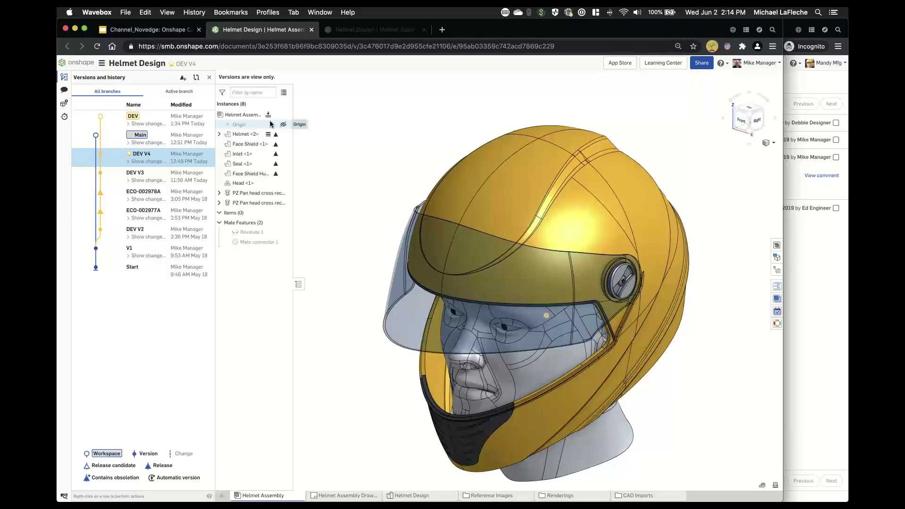
key(ctrl+Up)
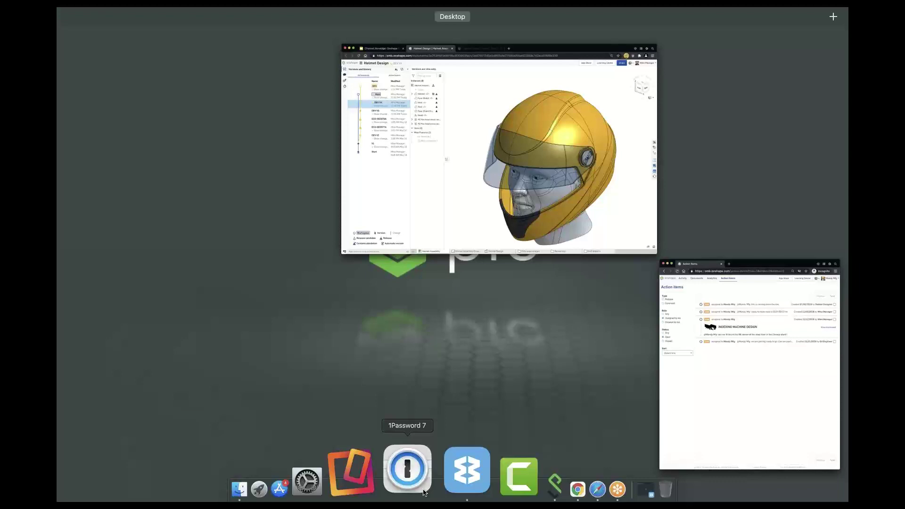
- Bring the Helmet Design window back to the front from the Mission Control overview
click(536, 199)
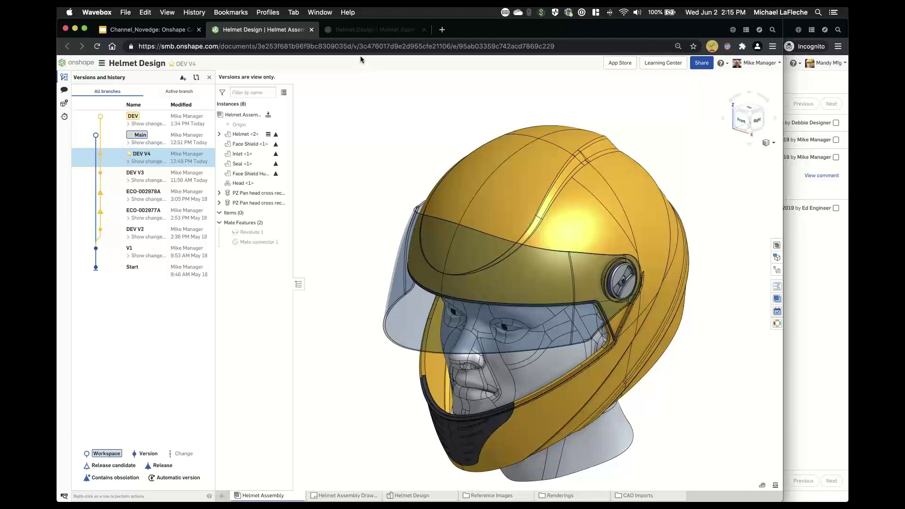
- Reposition the helmet view and open its bill of materials
middle_drag(441, 129, 435, 109)
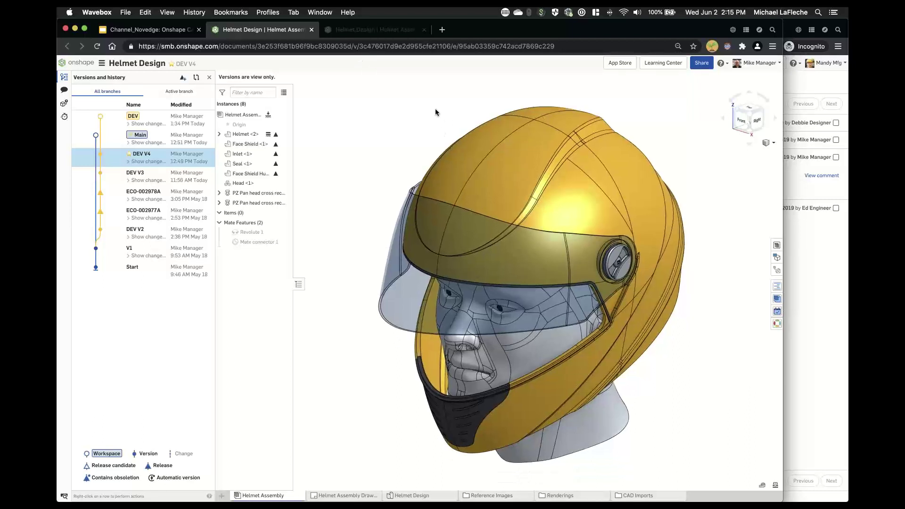
right_drag(434, 114, 426, 120)
middle_drag(427, 120, 414, 91)
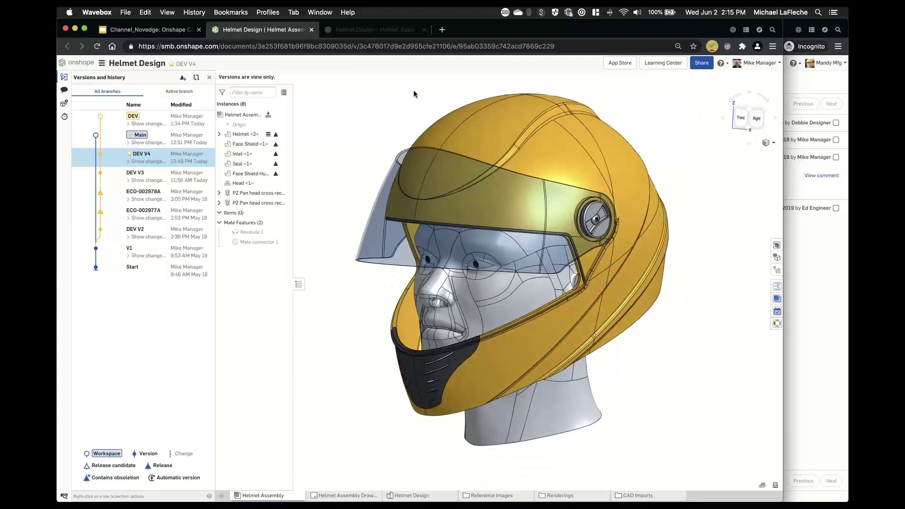
right_drag(414, 90, 416, 94)
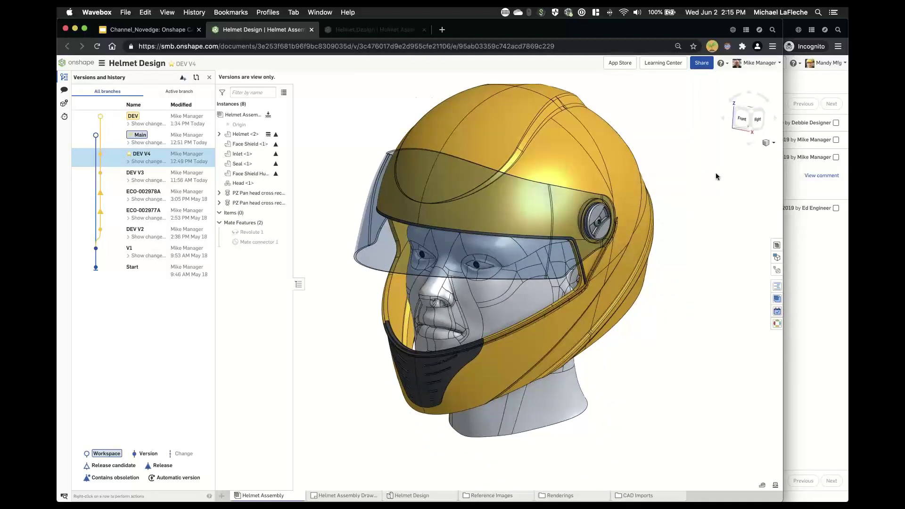
click(777, 246)
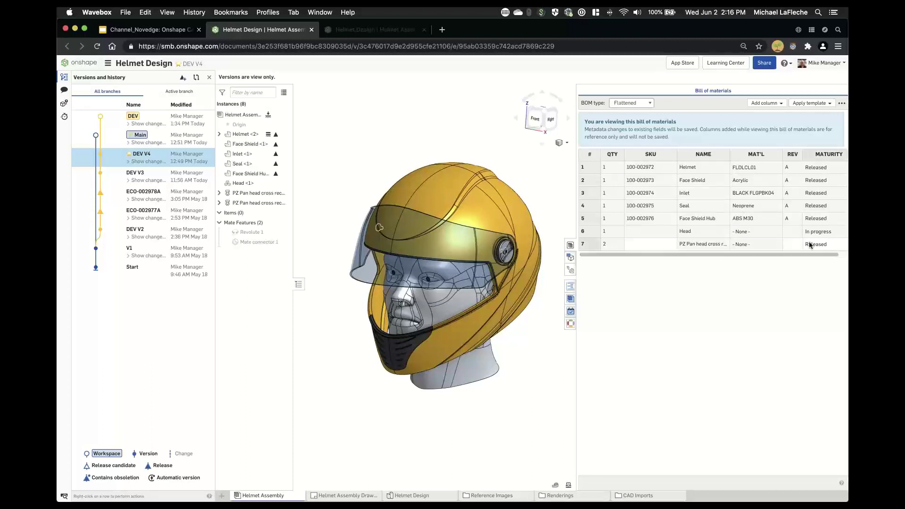
- Step through Clean Visor's Rotate Visor and screw-removal steps, inspect the hinge, then exit the exploded view
click(570, 270)
click(585, 99)
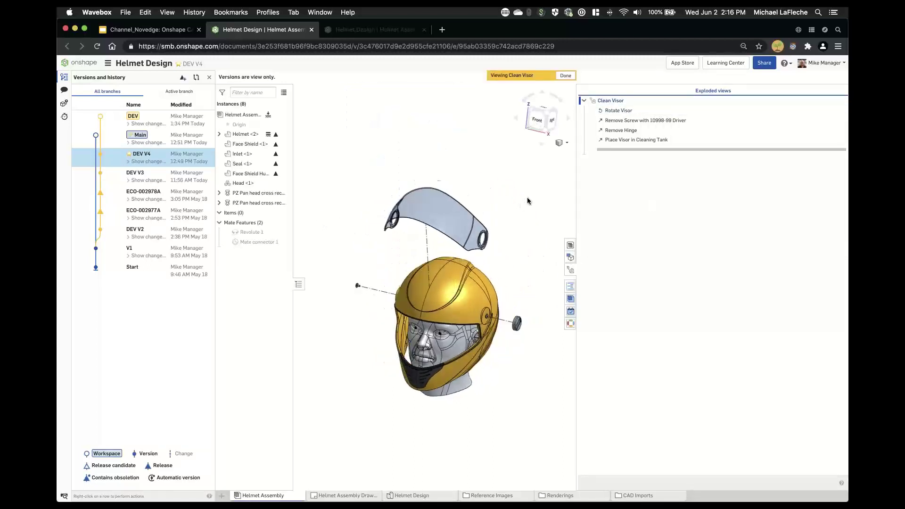
click(619, 111)
click(622, 121)
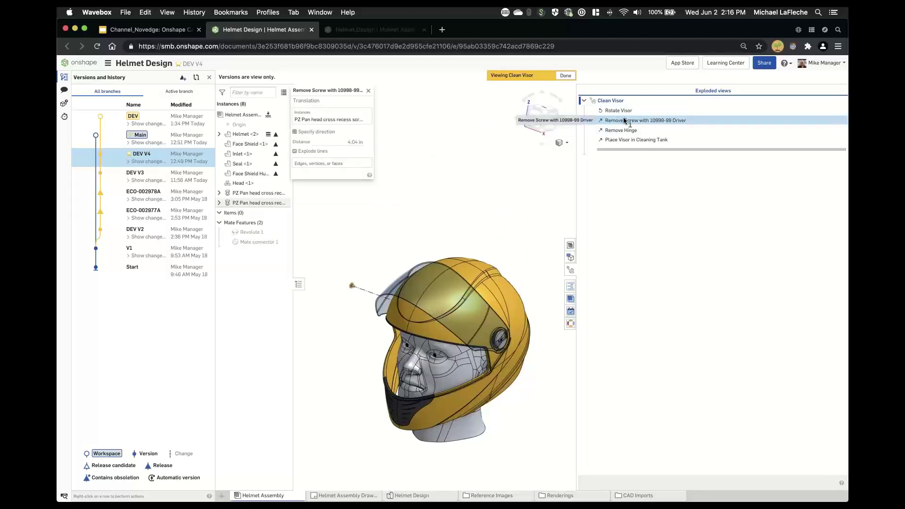
right_drag(357, 329, 384, 336)
scroll(403, 323, up, 10)
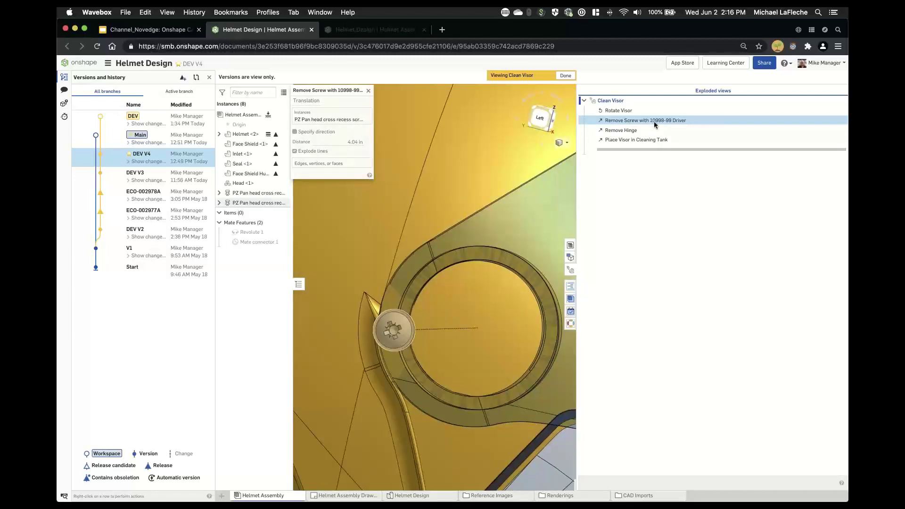
scroll(449, 270, down, 1)
scroll(450, 269, down, 8)
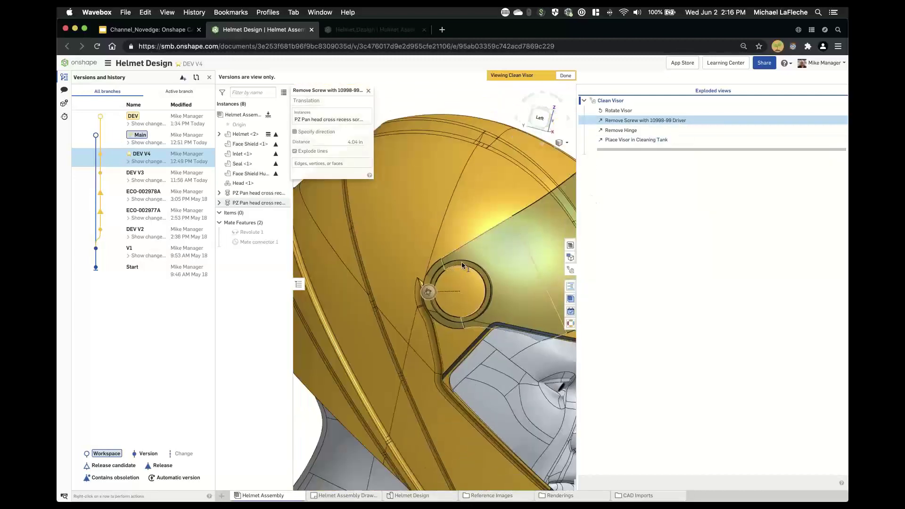
right_drag(460, 264, 356, 267)
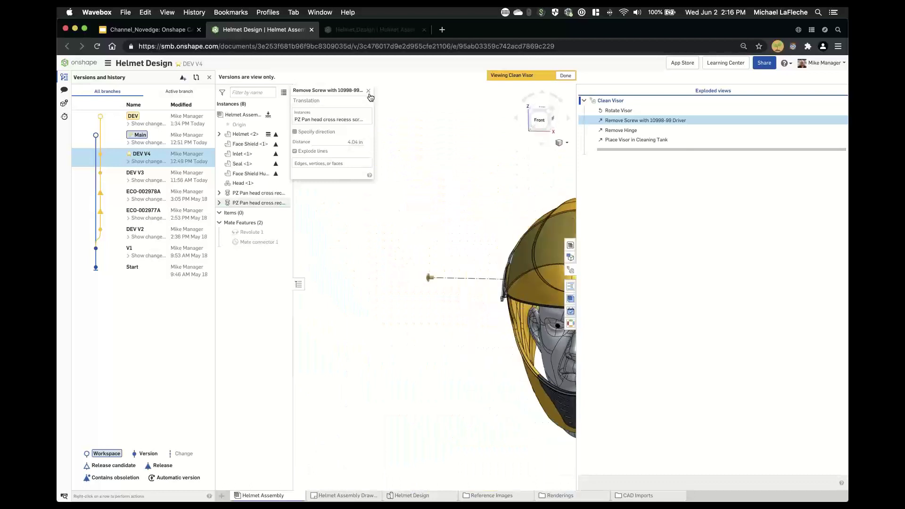
click(567, 77)
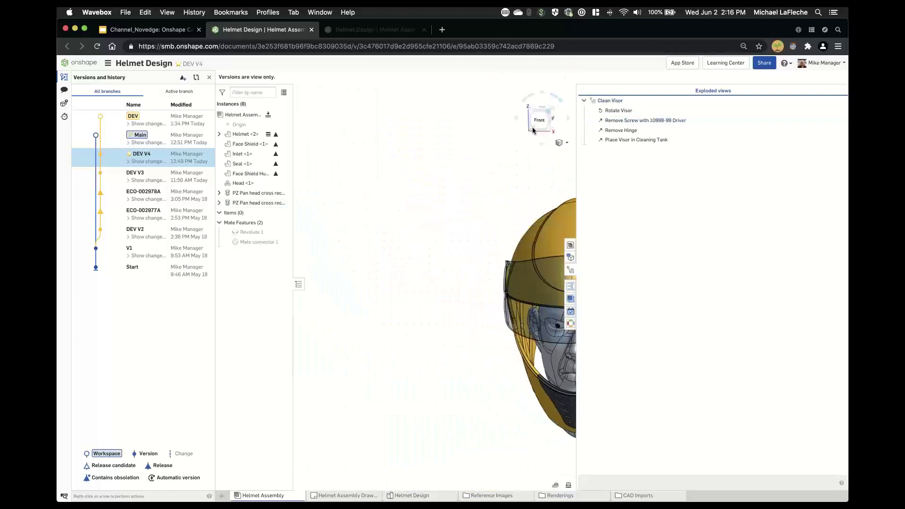
- Look over the Helmet Assembly Drawing, then return to the Helmet Design Part Studio
click(346, 496)
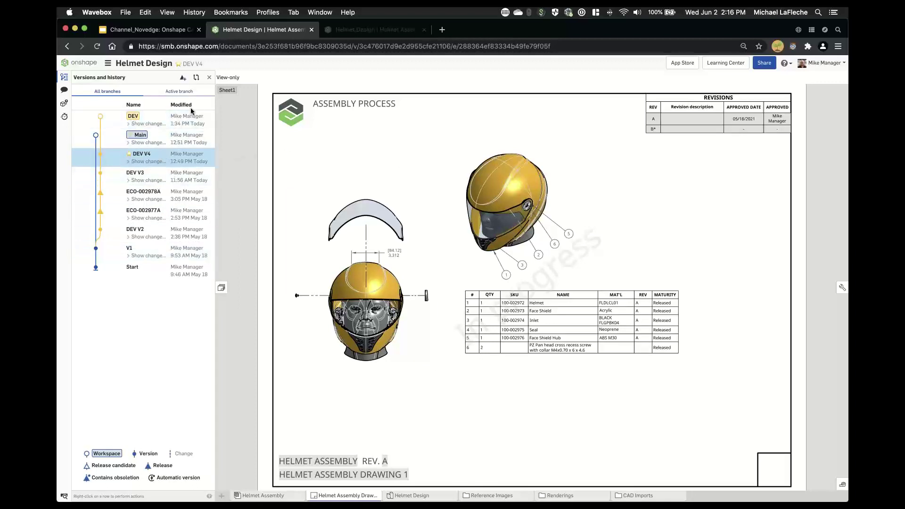
click(451, 496)
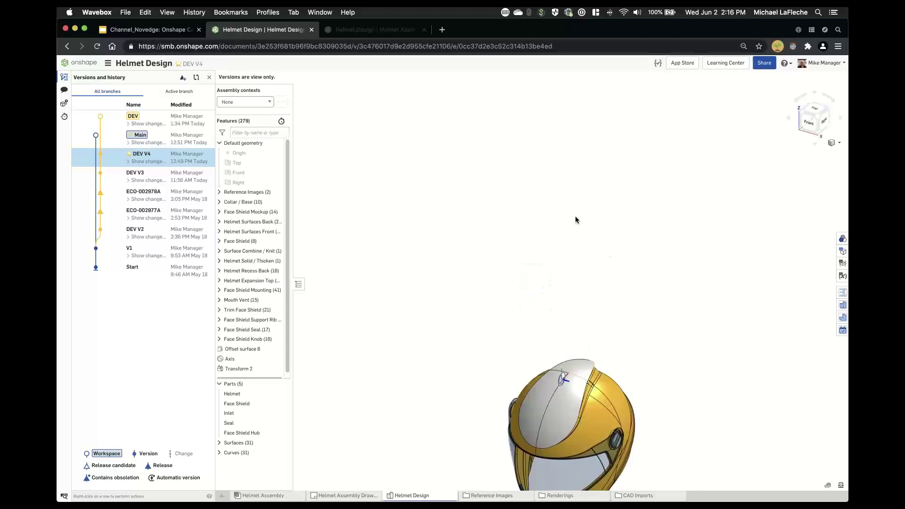
- Expand Reference Images to show SIDE and FRONT, orbit the helmet around, and reopen version history
right_drag(566, 278, 638, 272)
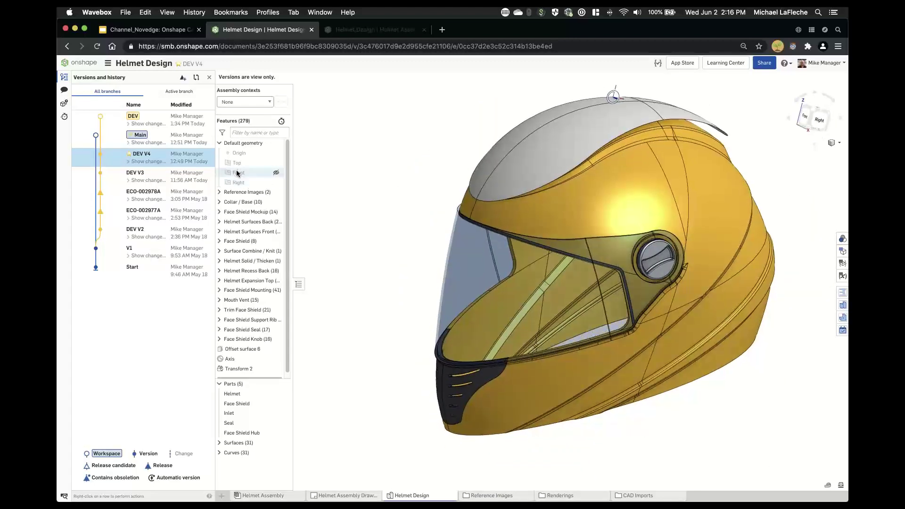
click(209, 77)
click(74, 192)
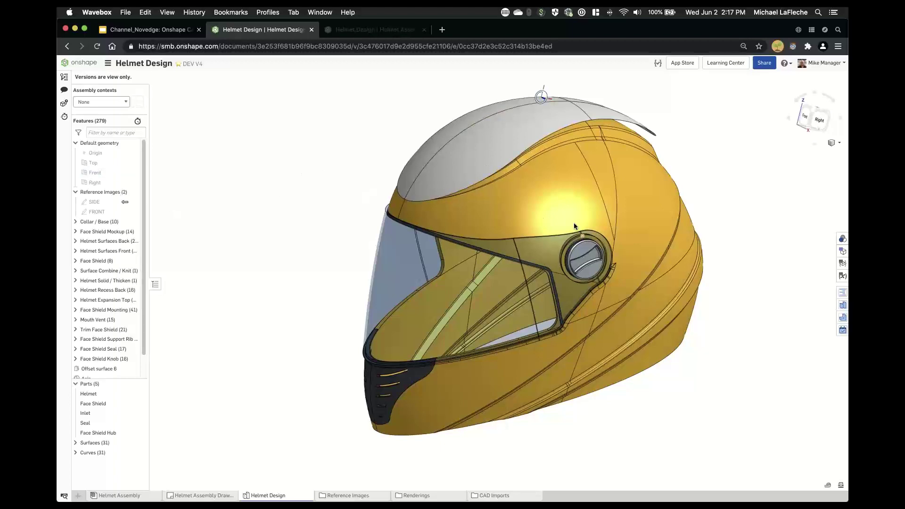
right_drag(576, 227, 667, 205)
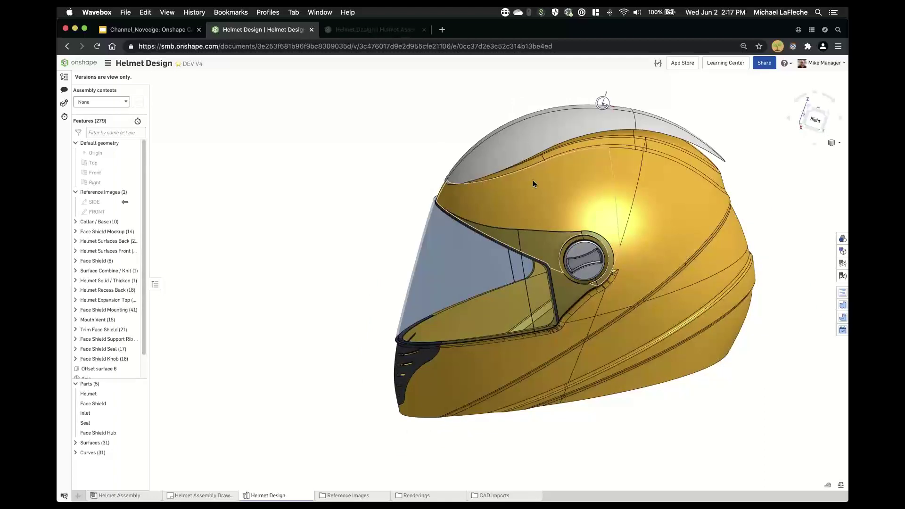
mouse_move(679, 245)
right_down()
mouse_move(679, 228)
mouse_move(687, 243)
right_up()
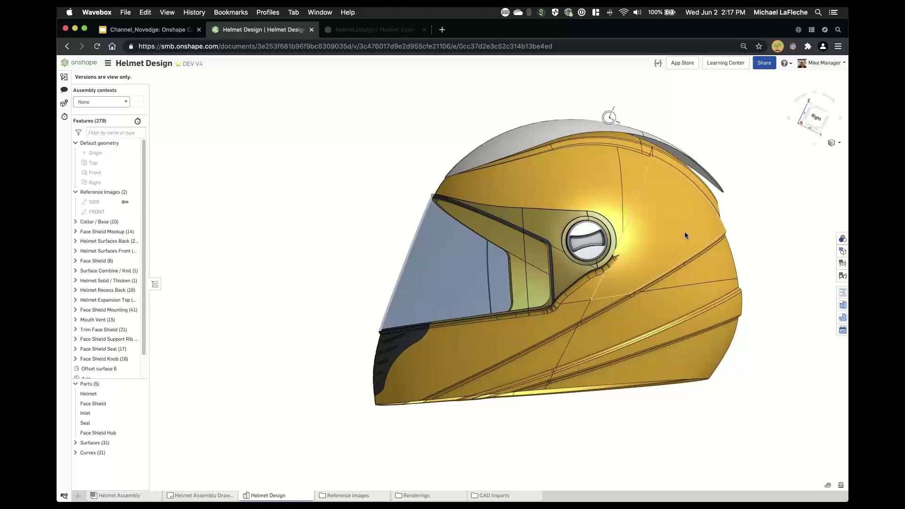
right_drag(344, 185, 335, 188)
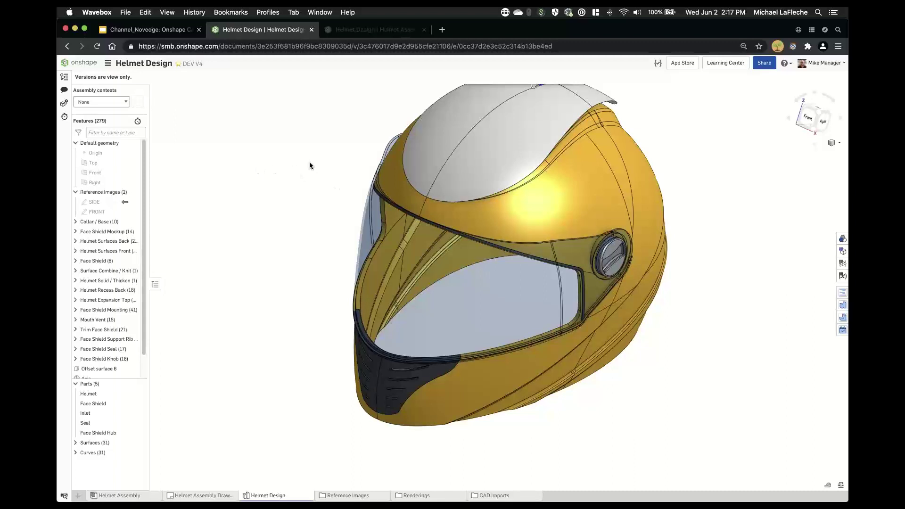
middle_drag(309, 162, 281, 188)
click(64, 77)
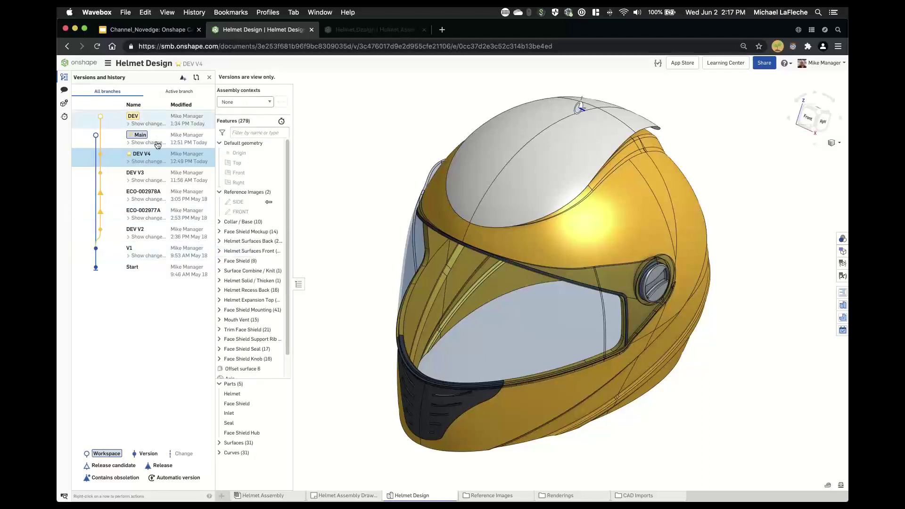
- Branch a workspace from DEV V4 named 'DEV V4 - IoT Features'
right_click(164, 158)
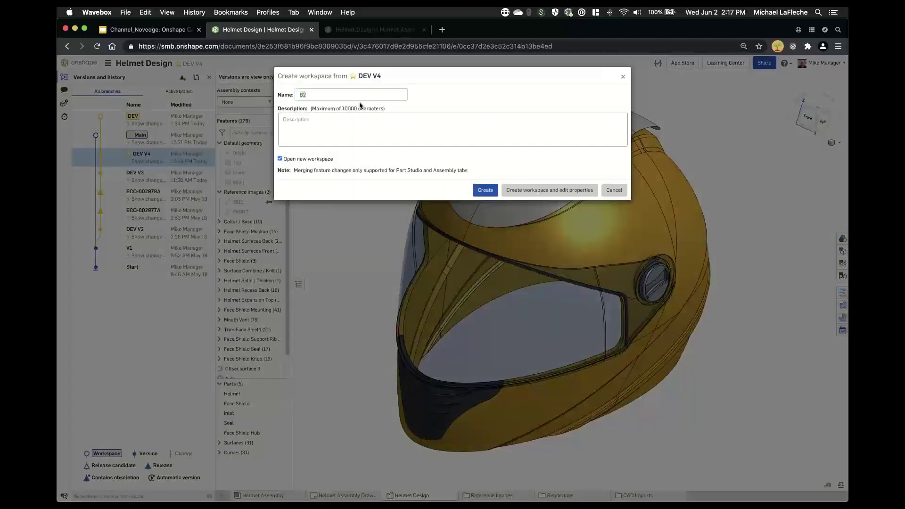
text(DEV V4.1)
key(BackSpace)
key(BackSpace)
text(- IoT Feature)
key(BackSpace)
key(BackSpace)
key(BackSpace)
text(ures)
click(487, 188)
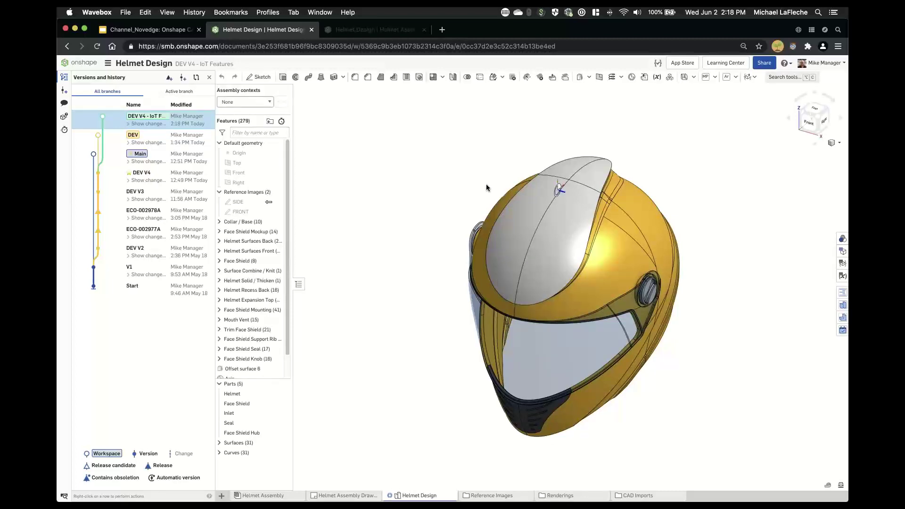
- Widen the history panel, expand Surfaces (31), and hide Surface 31
right_drag(486, 187, 598, 292)
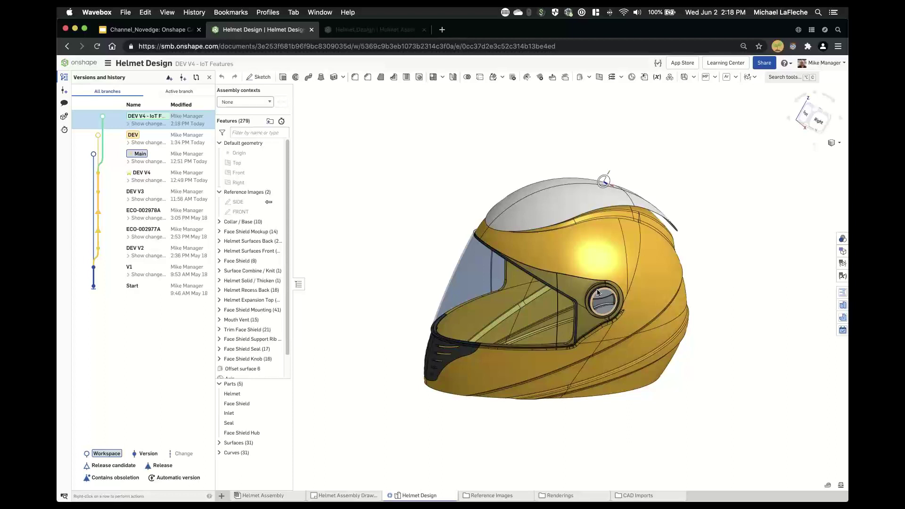
scroll(666, 236, up, 2)
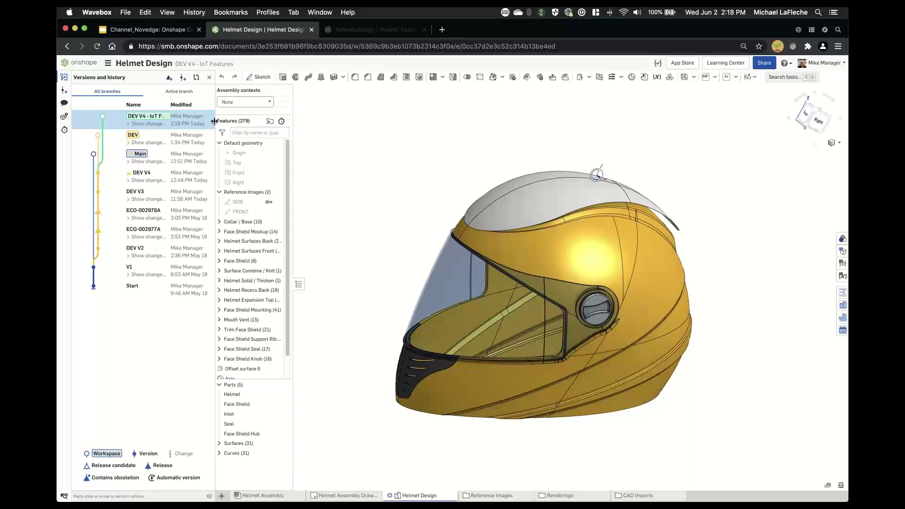
drag(216, 122, 274, 137)
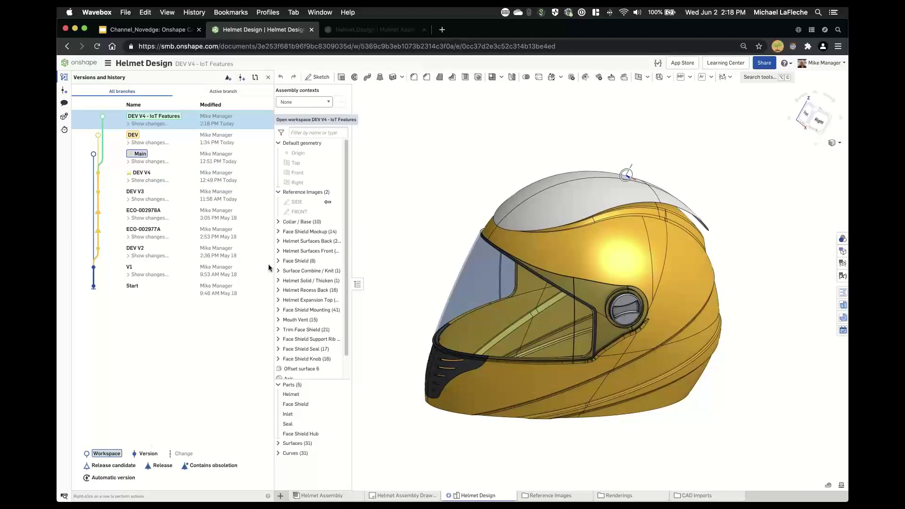
click(279, 443)
scroll(333, 429, down, 5)
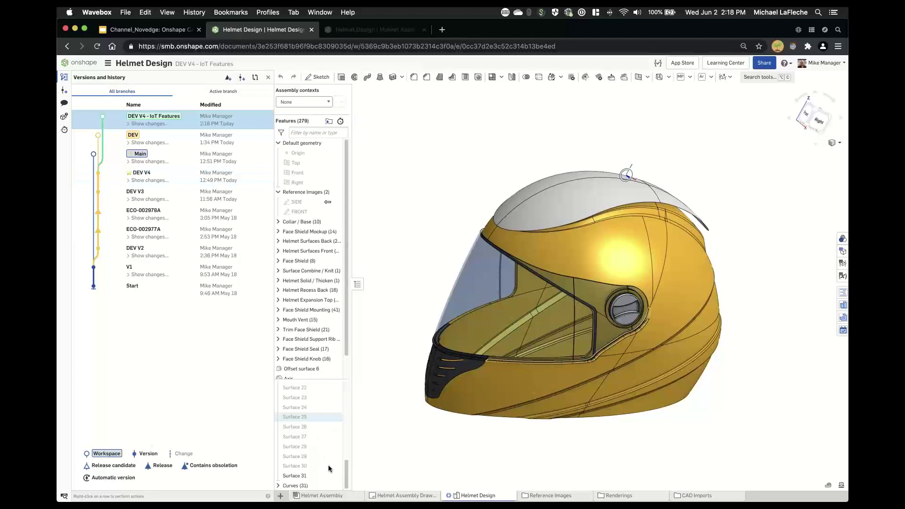
click(335, 476)
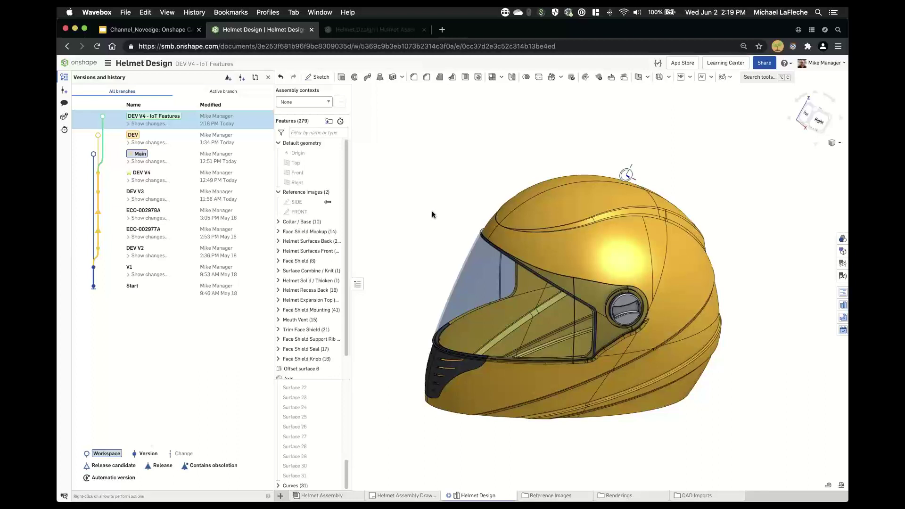
click(211, 174)
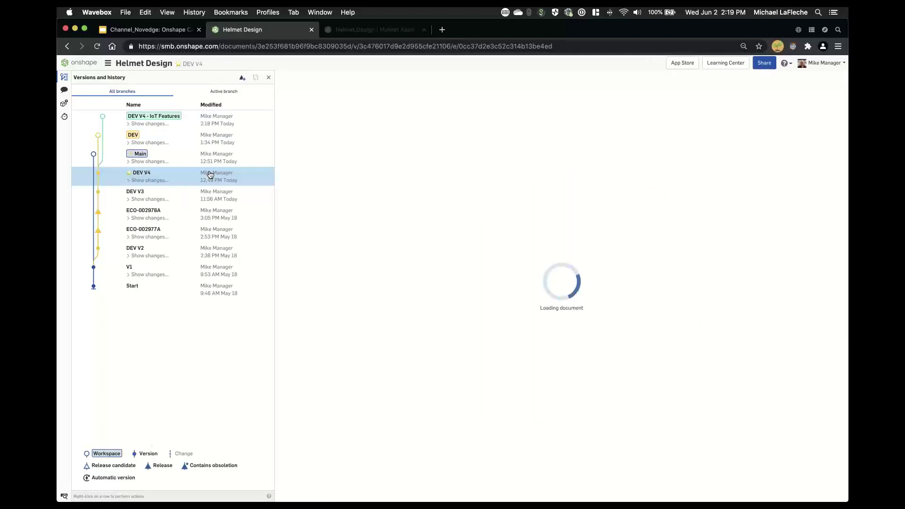
click(65, 91)
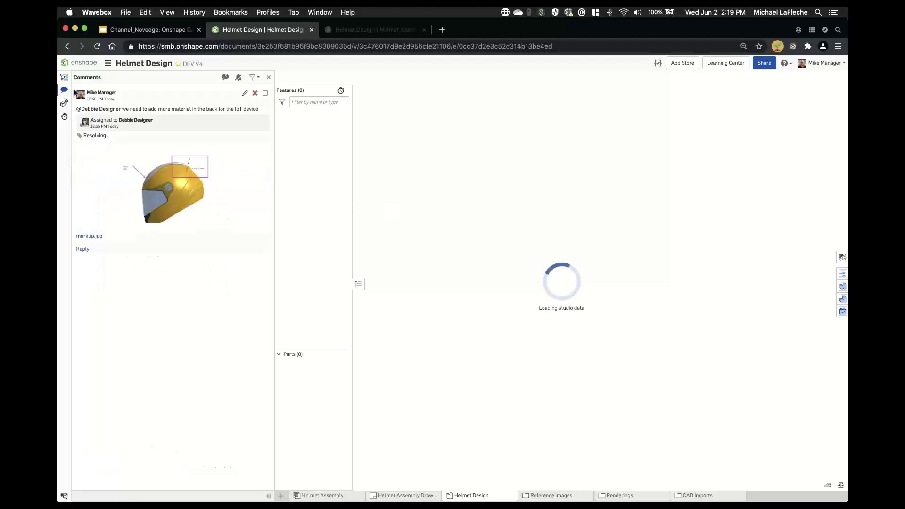
click(65, 79)
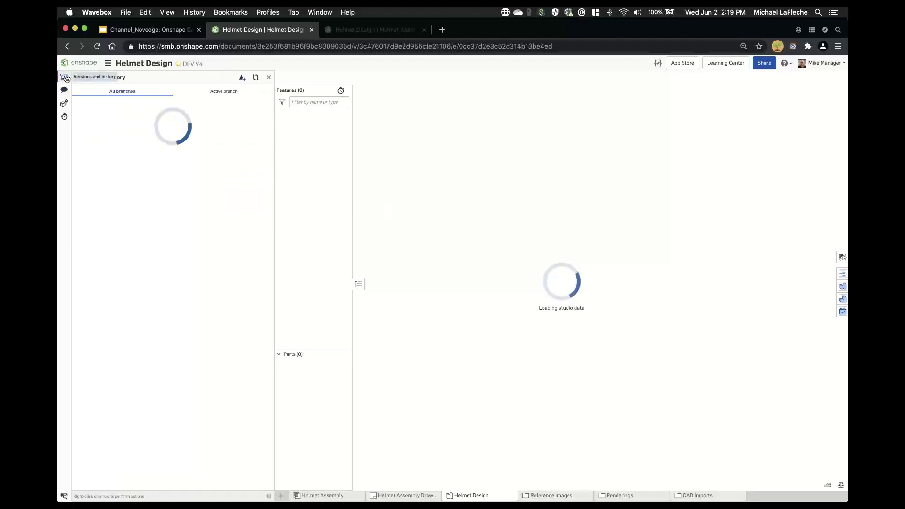
click(64, 89)
ctrl+scroll(177, 161, up, 8)
scroll(272, 191, up, 3)
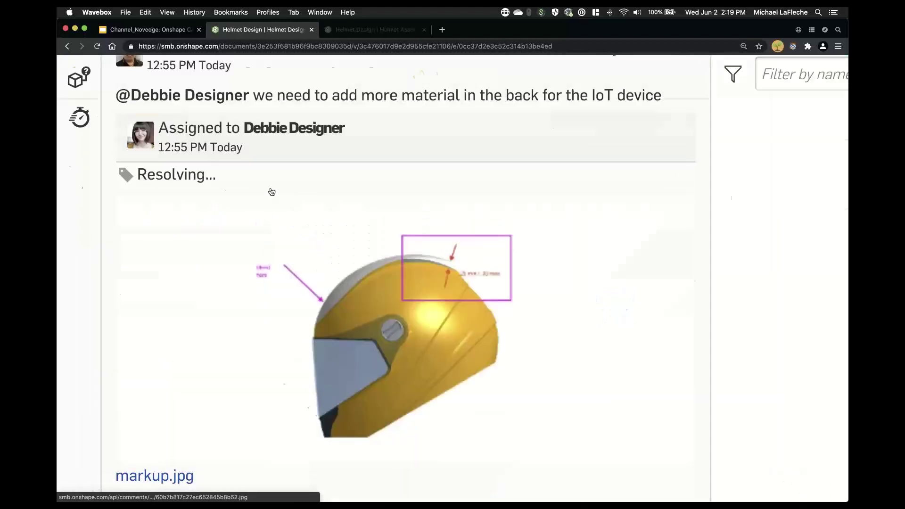
scroll(272, 191, down, 1)
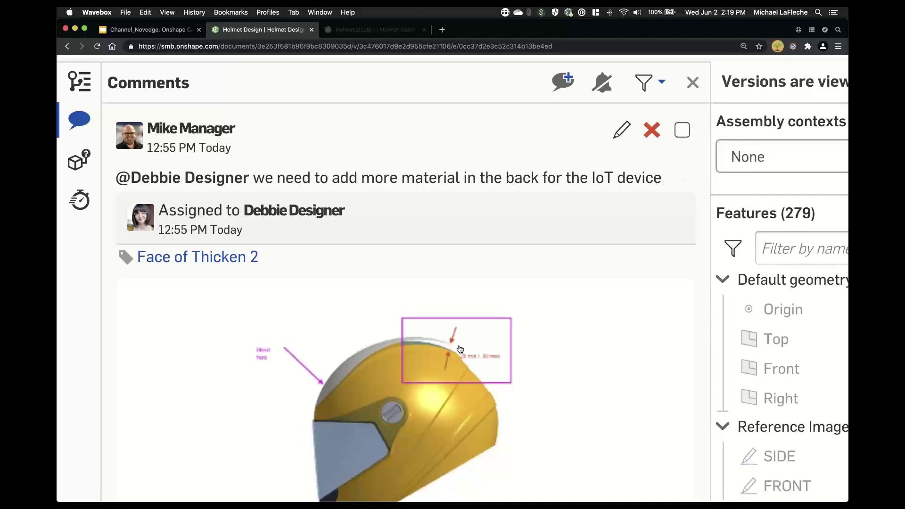
mouse_move(406, 366)
scroll(383, 376, down, 3)
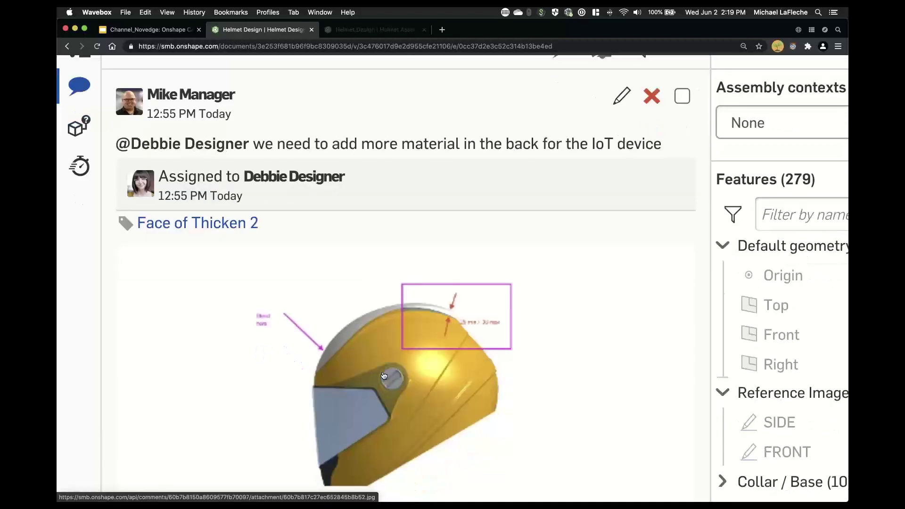
ctrl+scroll(410, 355, down, 5)
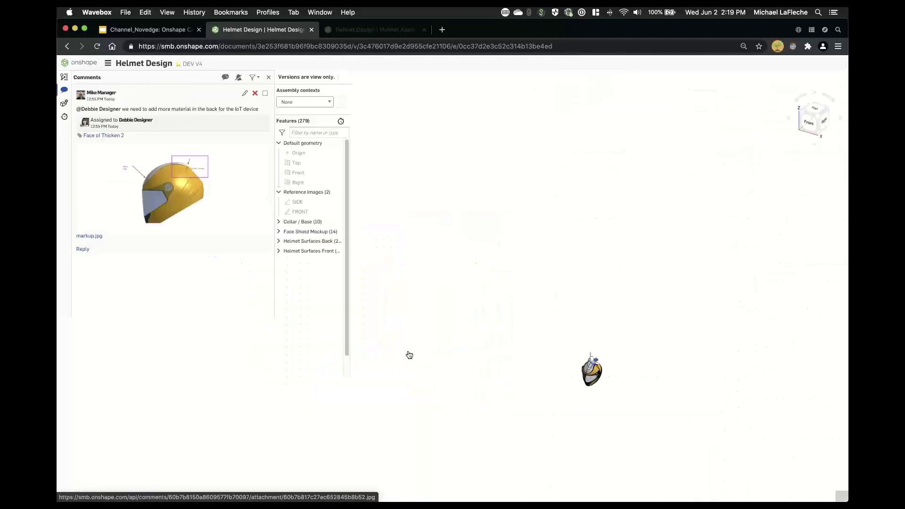
- View markup.jpg full size, then start a comment on the vent knob's Face of Extrude 15
click(187, 183)
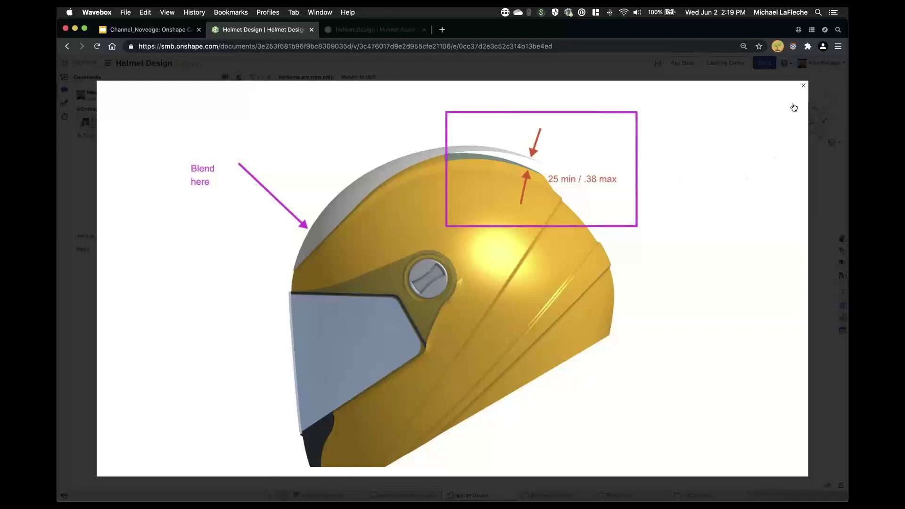
click(804, 85)
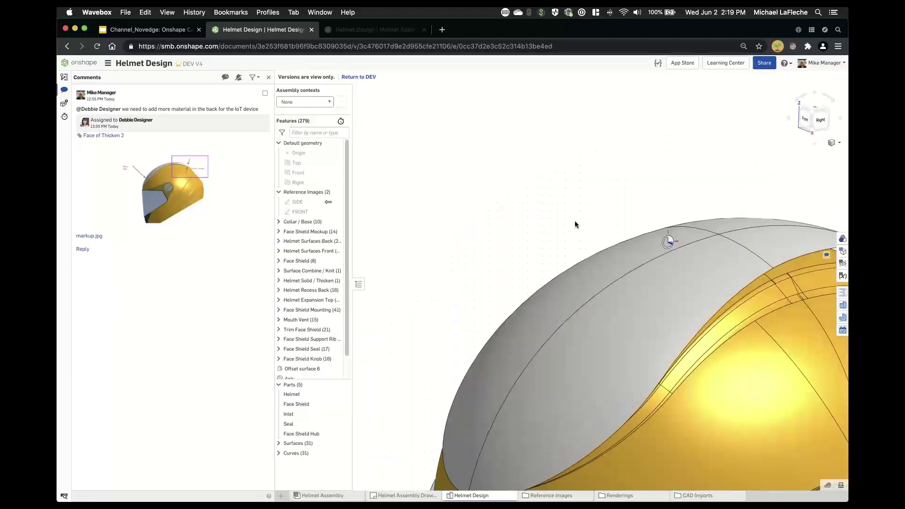
scroll(586, 231, down, 2)
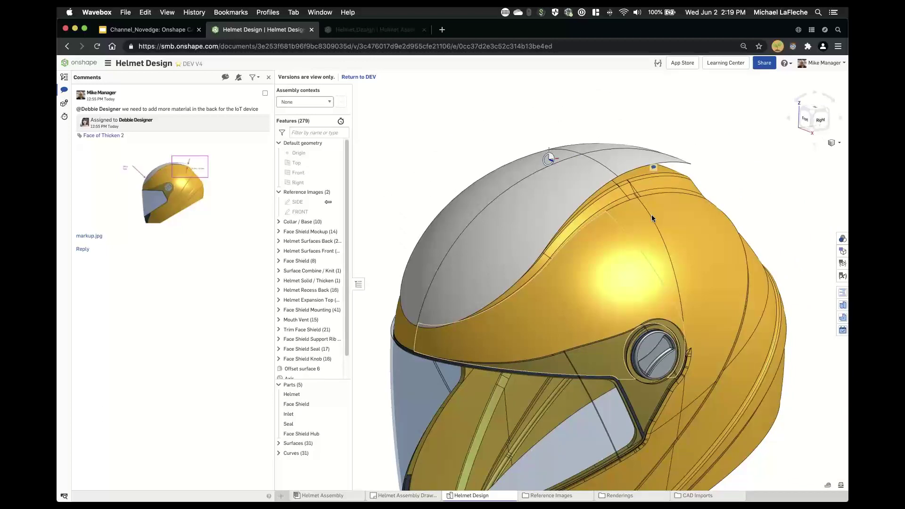
right_drag(673, 206, 459, 125)
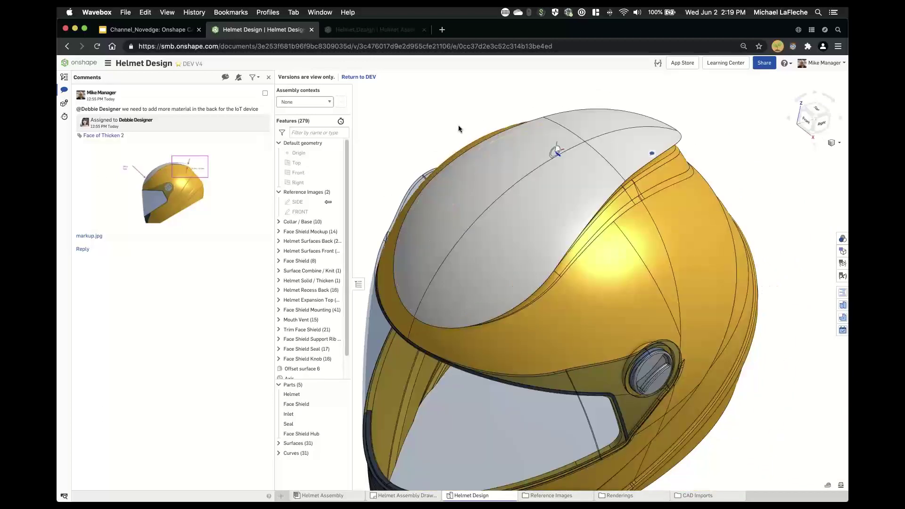
scroll(562, 319, up, 5)
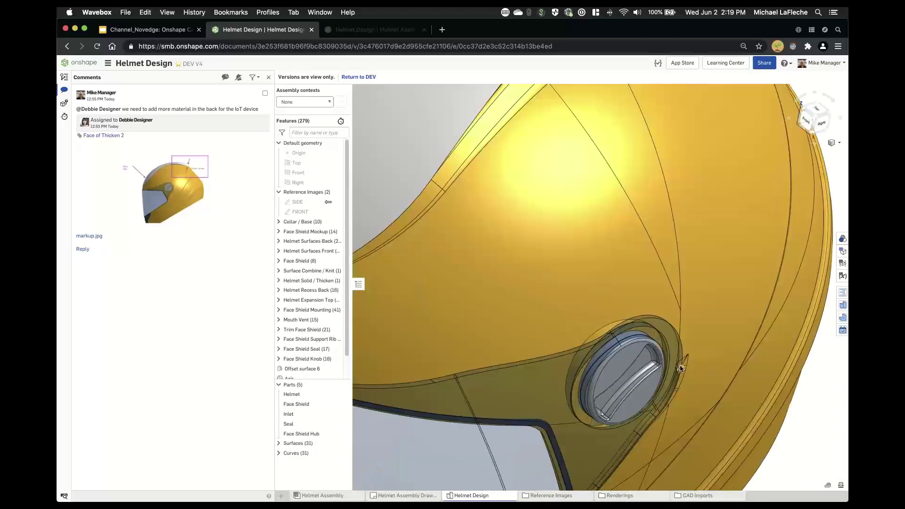
right_click(562, 319)
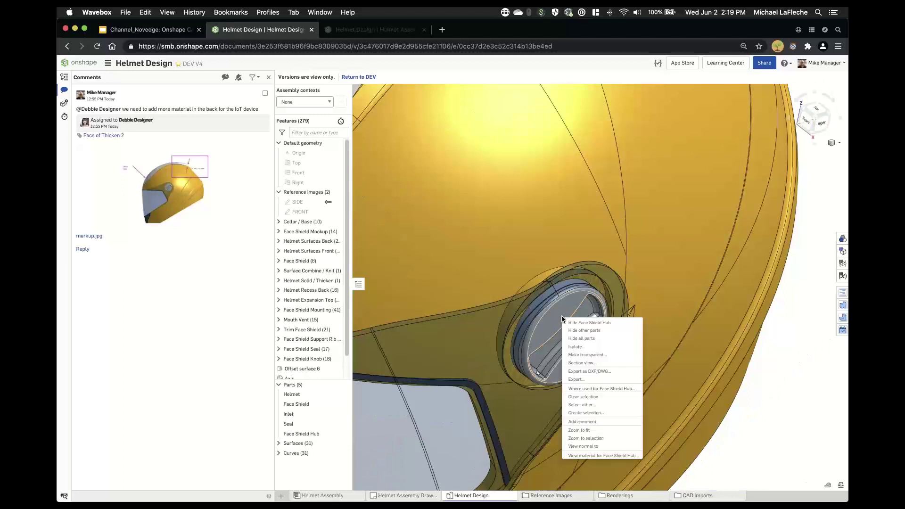
click(583, 422)
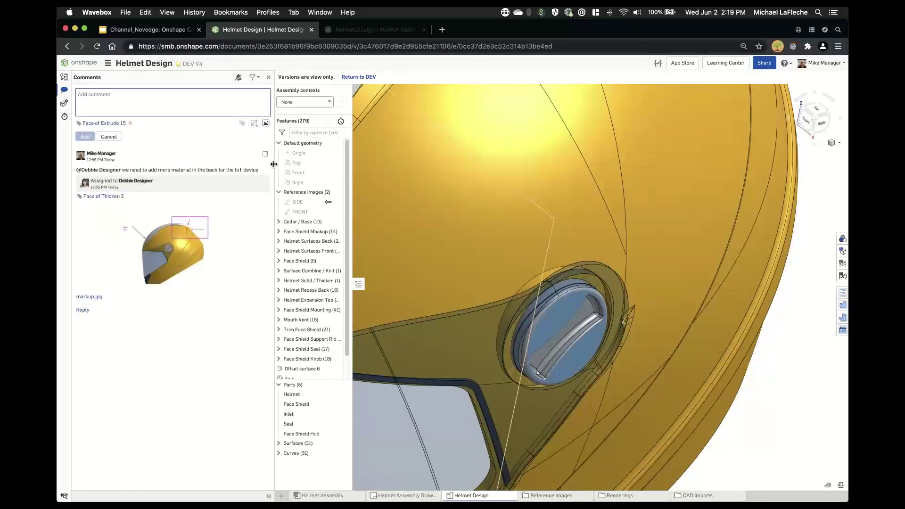
- Post a comment assigned to the manufacturing user: 'we need these made of ABS, so we need a mold design'
text(@mfg)
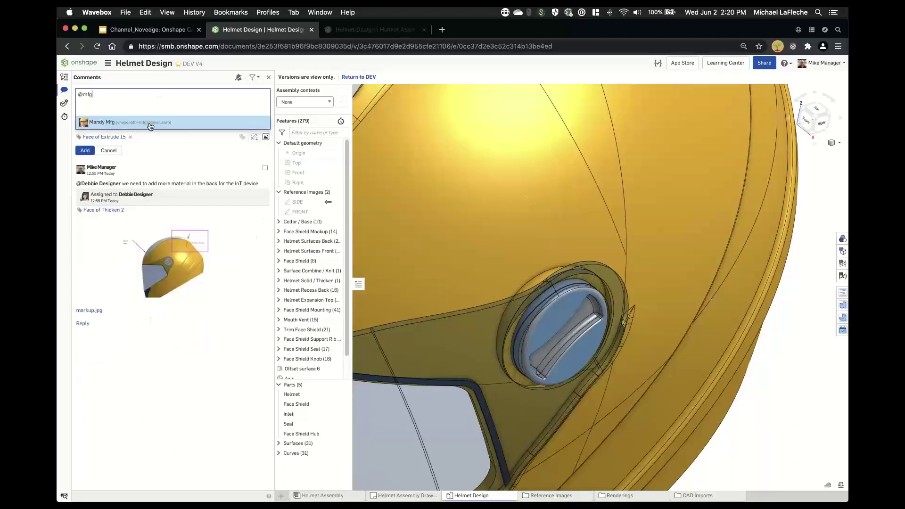
click(149, 123)
text(we need these made of ABS)
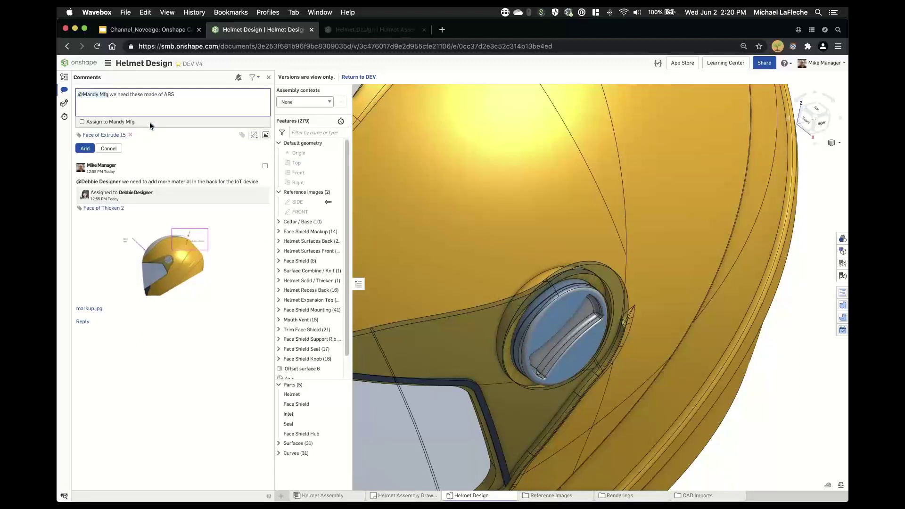
text(, so we need a mold design)
click(82, 121)
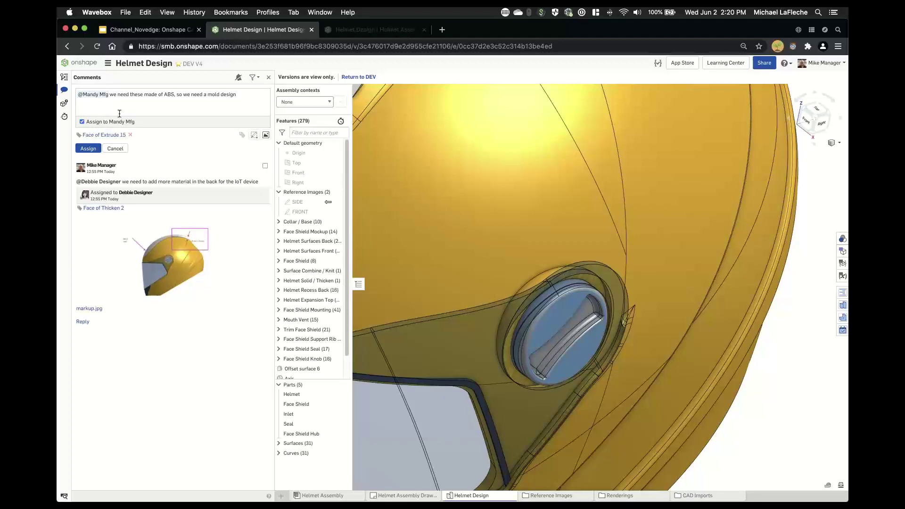
click(88, 148)
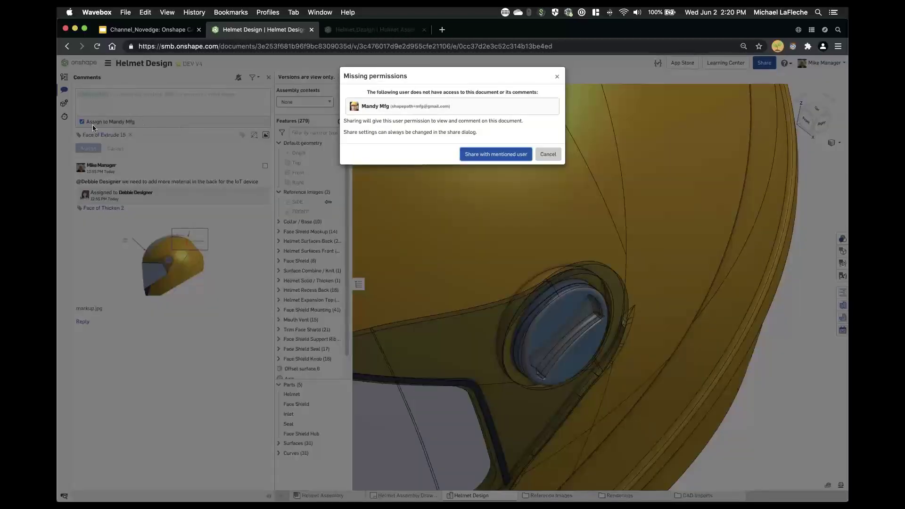
- Share the document with the mentioned user and narrow the Onshape window to reveal the one behind
click(497, 155)
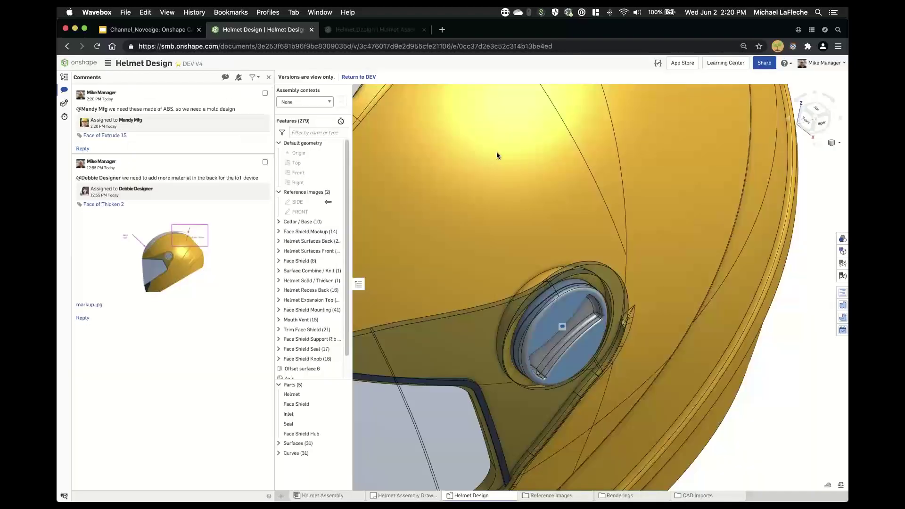
scroll(497, 153, down, 5)
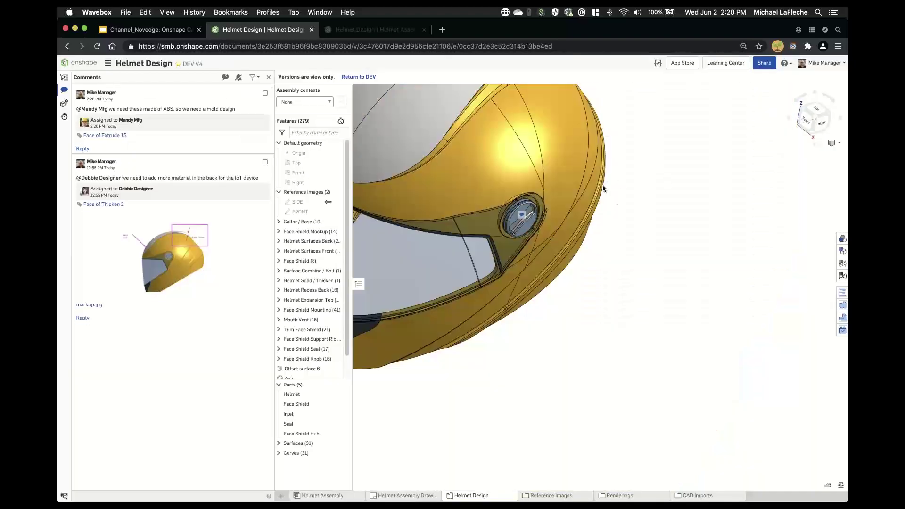
middle_drag(603, 185, 705, 259)
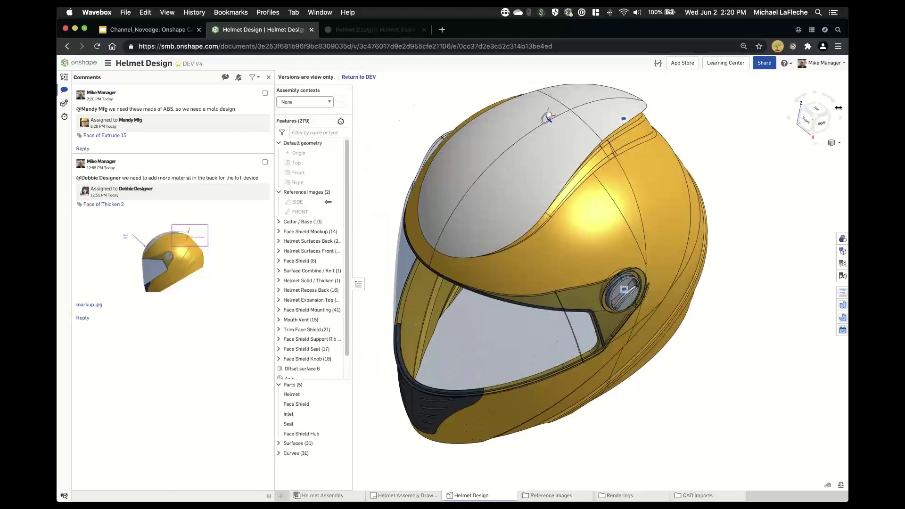
drag(848, 127, 693, 121)
- Filter the assignee's action items to open tasks only and expand the new ABS mold-design task
click(805, 77)
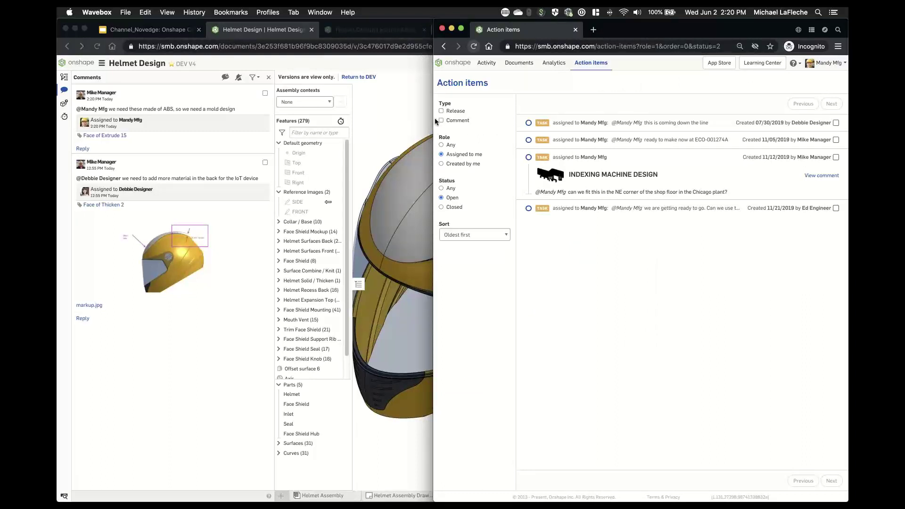
drag(434, 120, 332, 127)
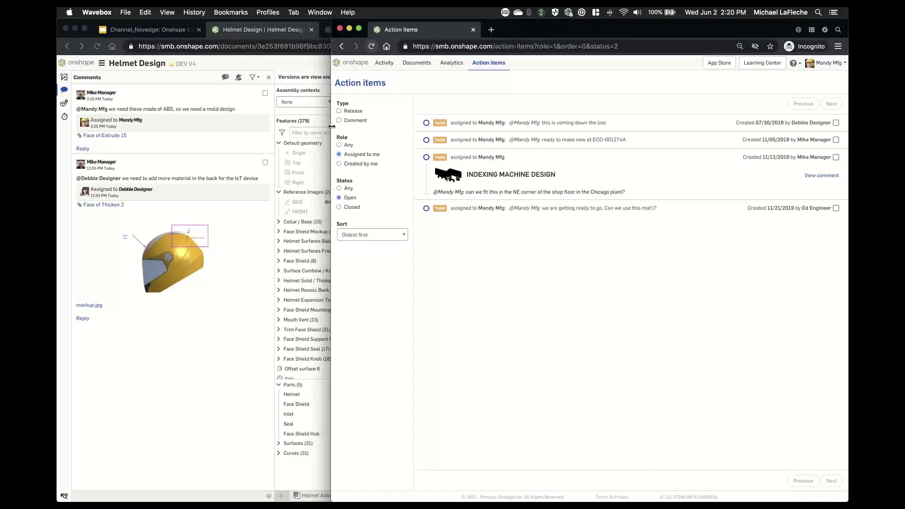
click(350, 197)
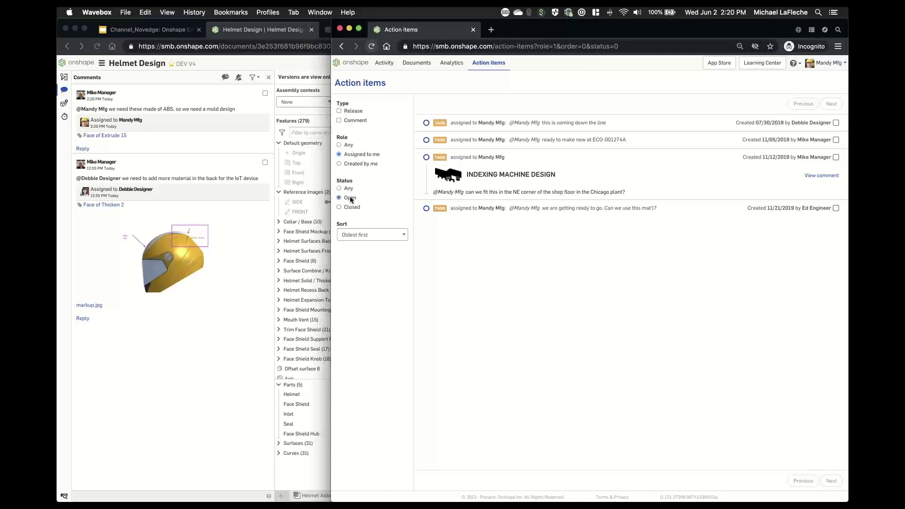
click(351, 111)
click(351, 112)
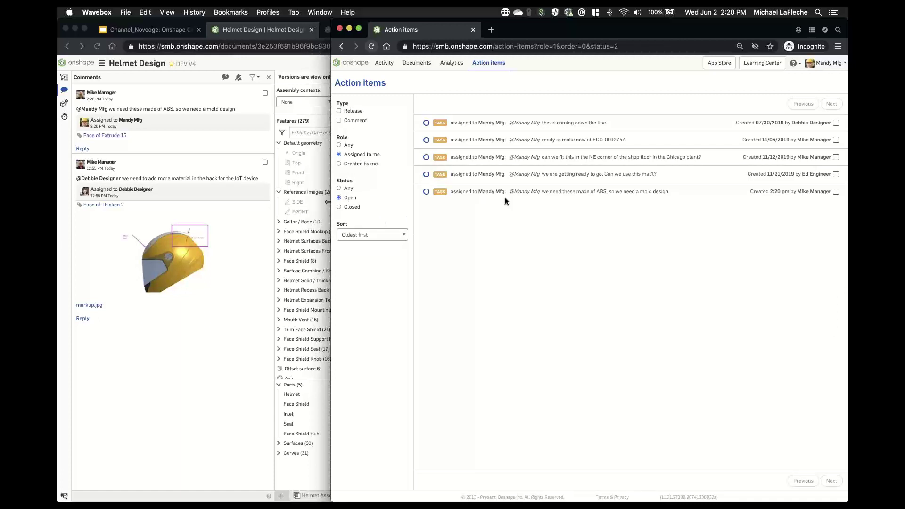
click(579, 200)
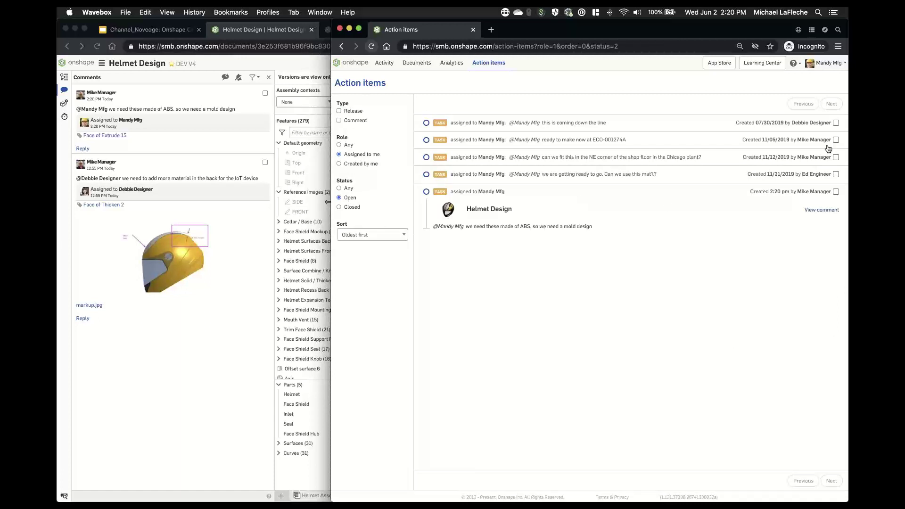
- Switch to the Helmet Design window and back to the Action items window
drag(848, 273, 848, 273)
ctrl+scroll(819, 66, up, 5)
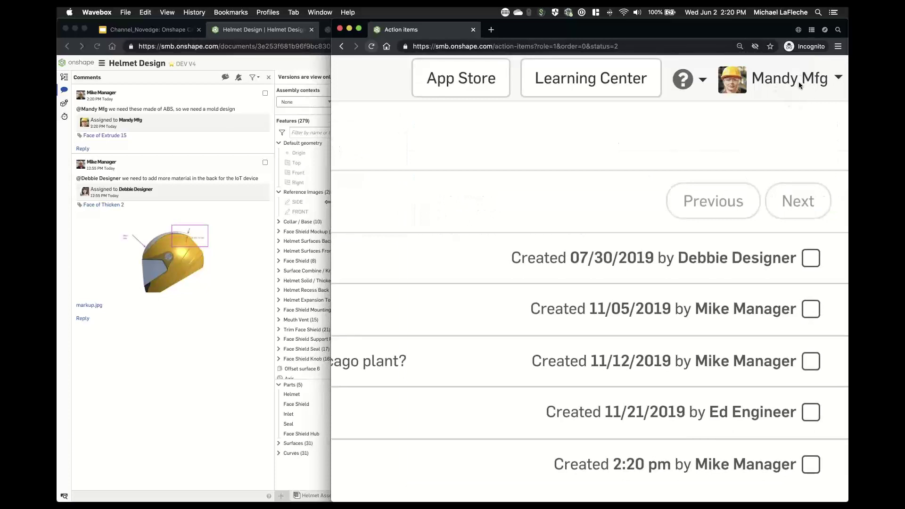
ctrl+scroll(798, 81, down, 5)
click(272, 83)
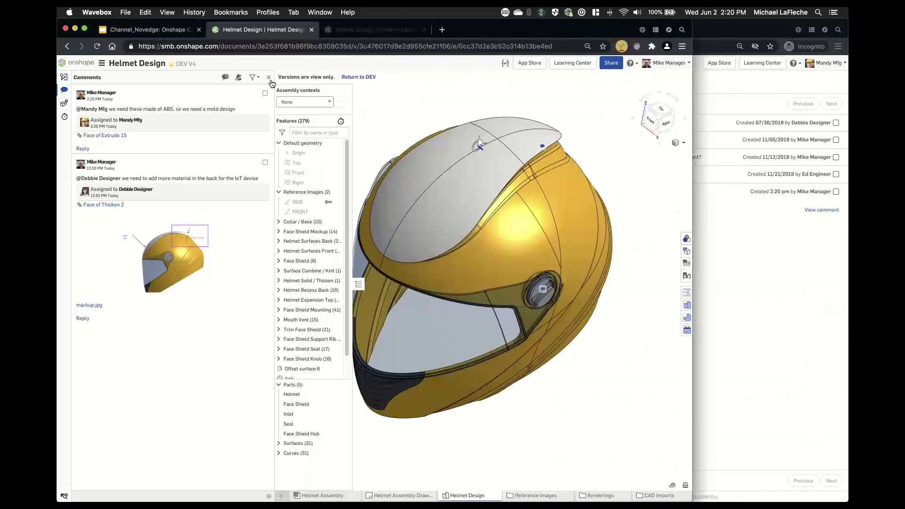
ctrl+scroll(655, 71, up, 5)
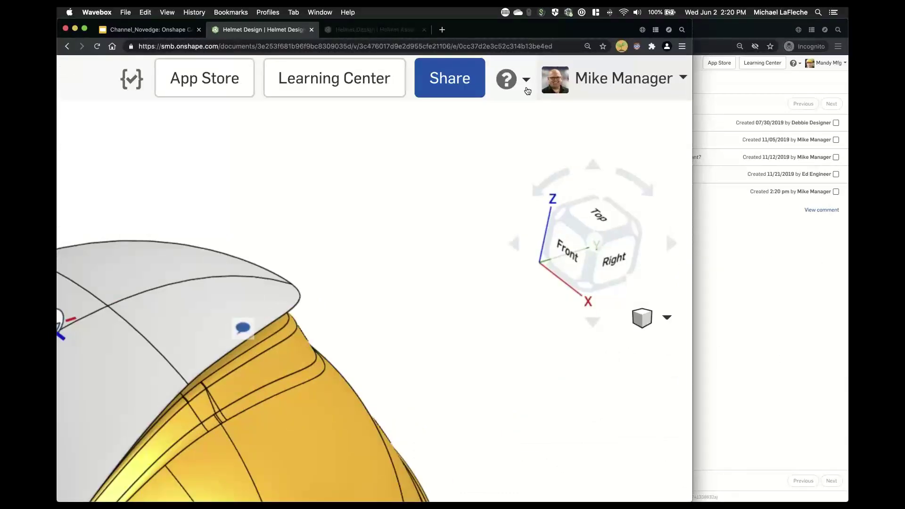
ctrl+scroll(527, 91, down, 5)
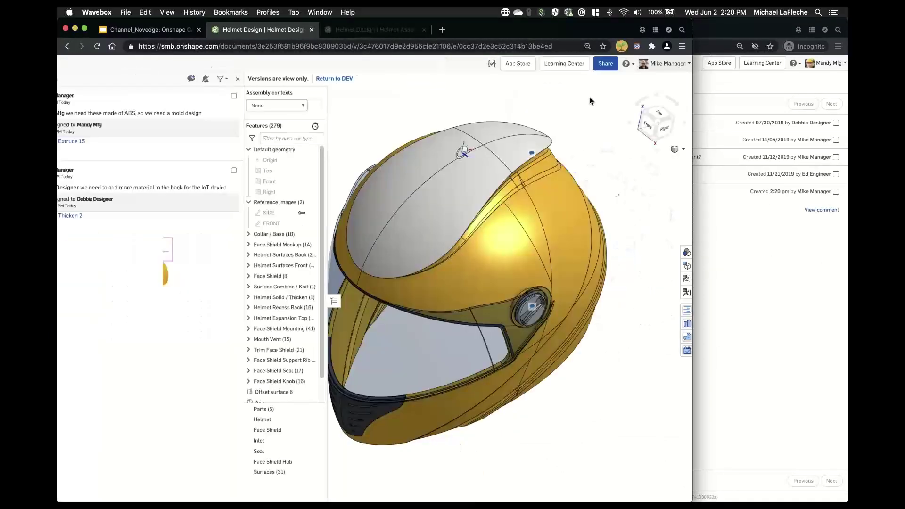
click(744, 240)
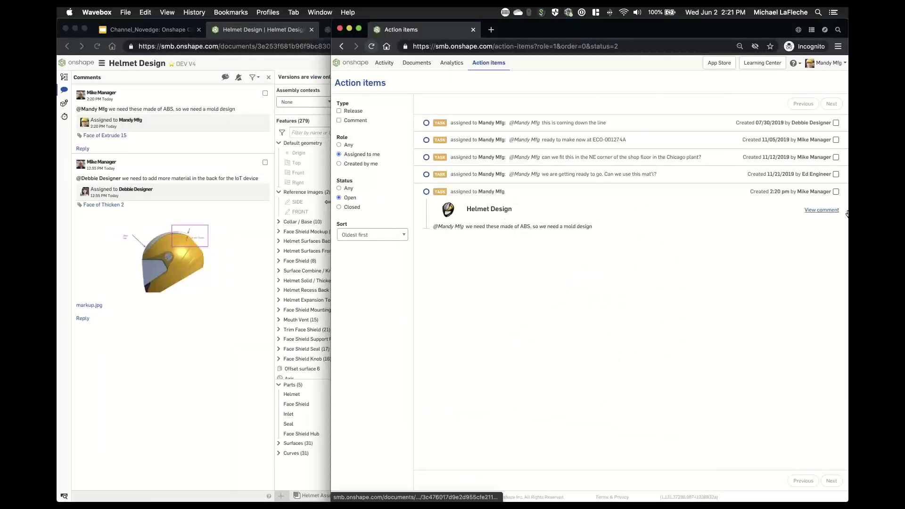
- Open the assigned ABS mold-design comment and zoom to its Face of Extrude 15
click(815, 211)
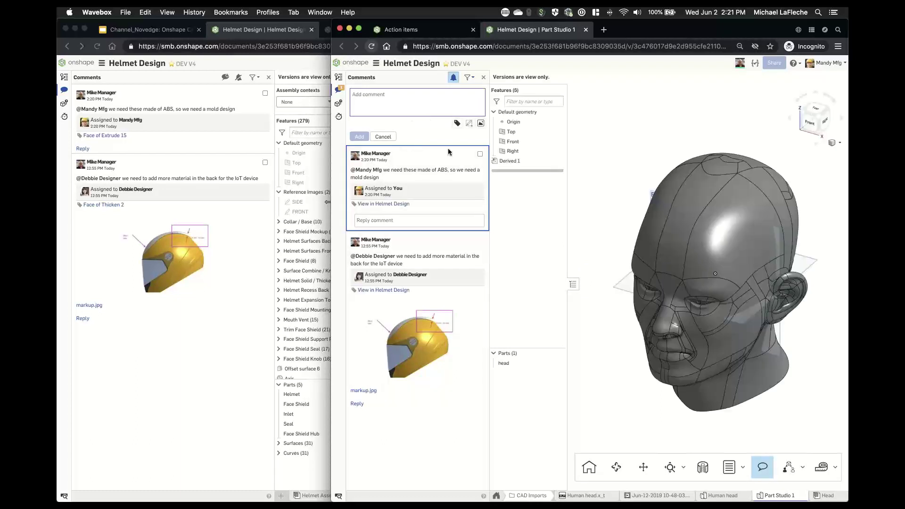
click(383, 206)
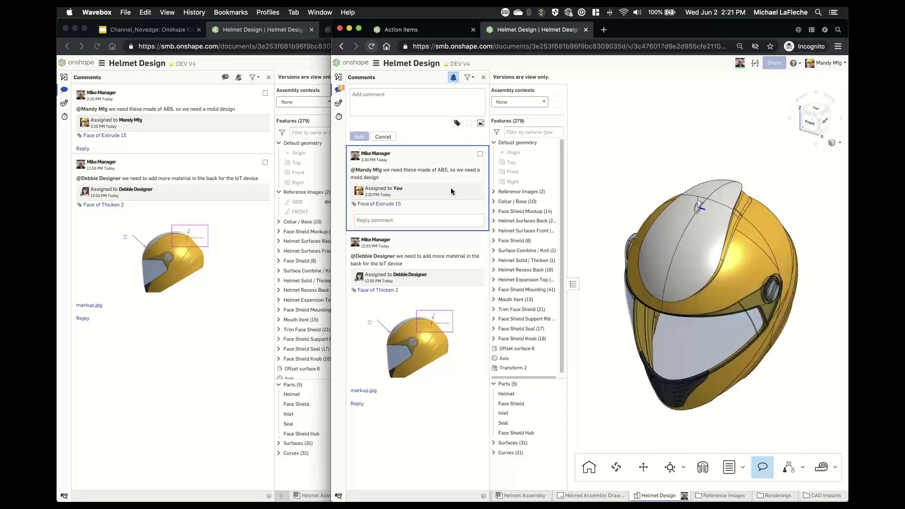
click(376, 206)
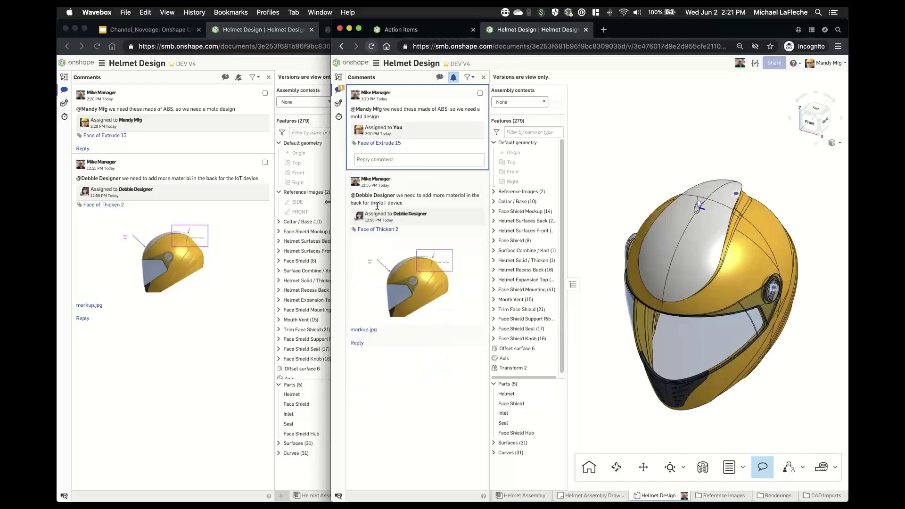
click(386, 144)
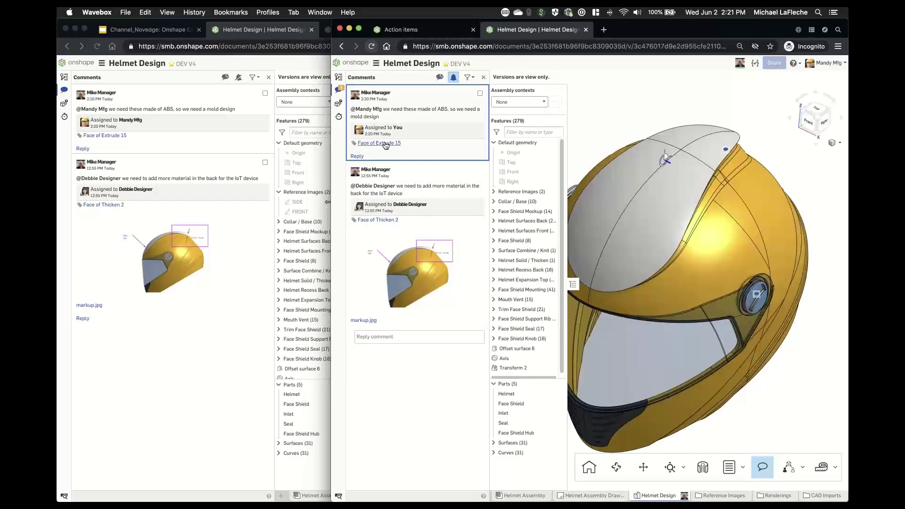
scroll(686, 341, up, 4)
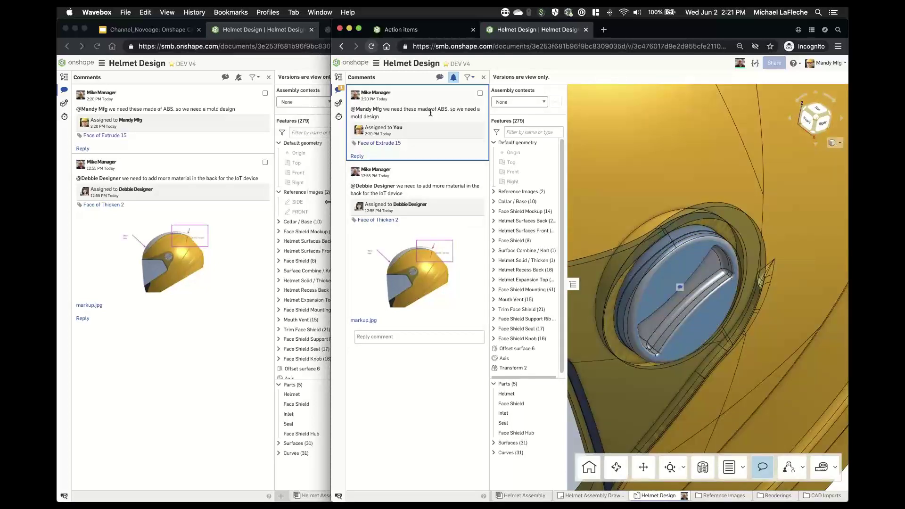
click(357, 156)
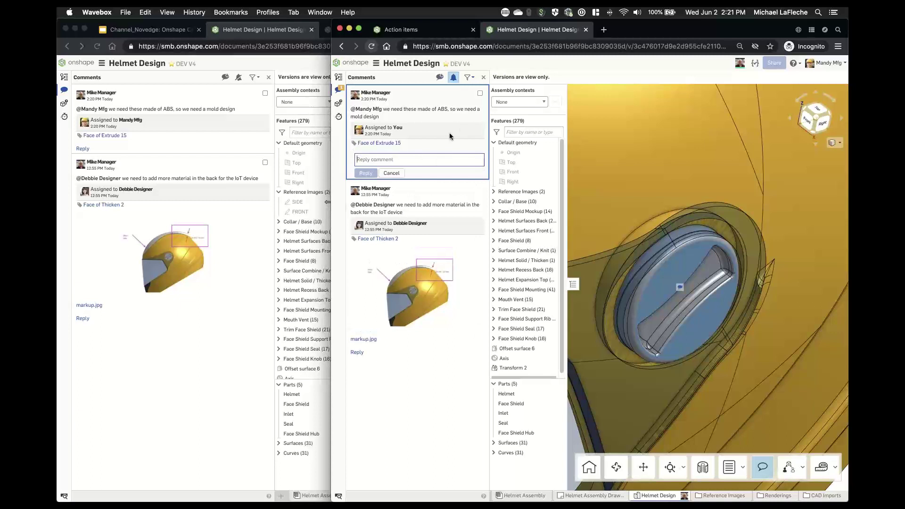
- Mute comment notifications, try the Assigned to me and Completed filters, then show all comments
click(455, 81)
click(469, 77)
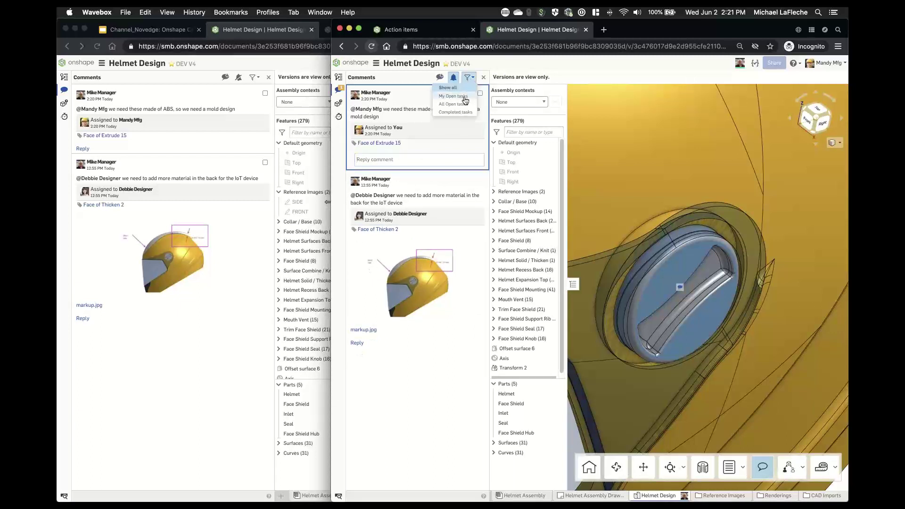
click(465, 99)
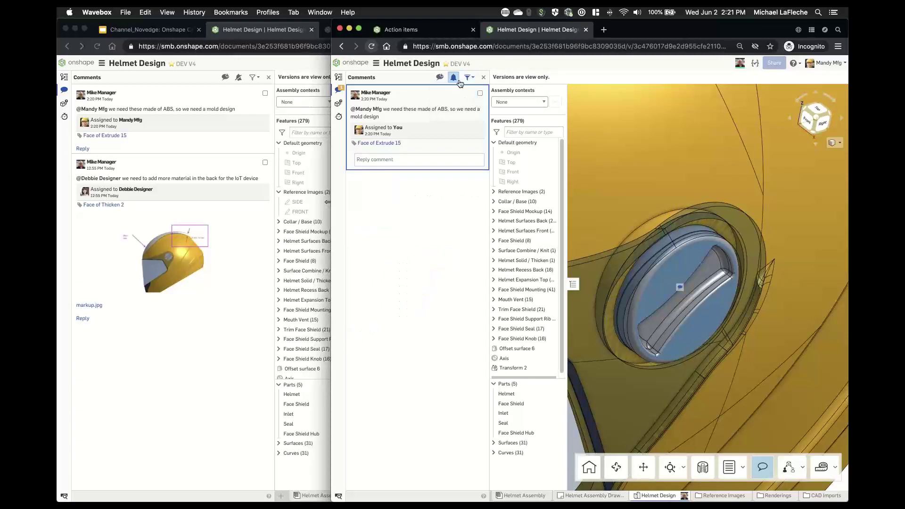
click(468, 79)
click(465, 111)
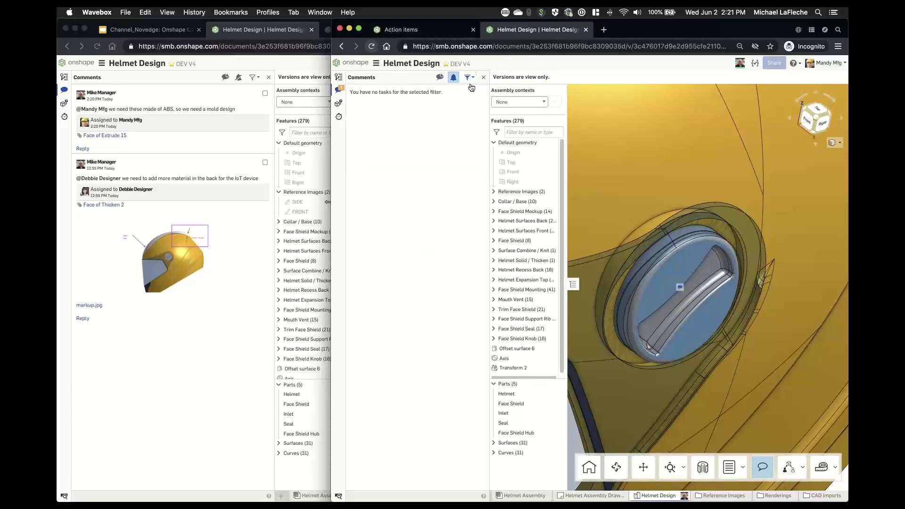
click(469, 80)
click(464, 88)
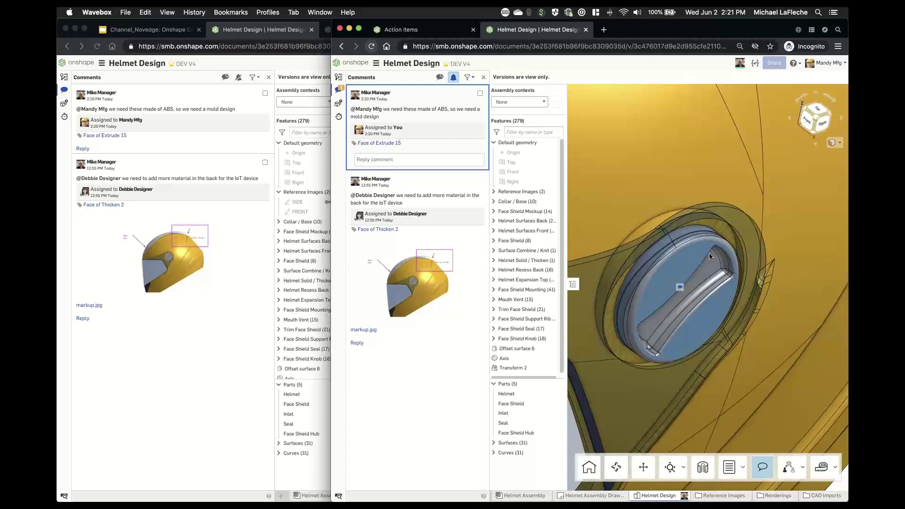
scroll(709, 253, down, 5)
middle_drag(677, 228, 694, 261)
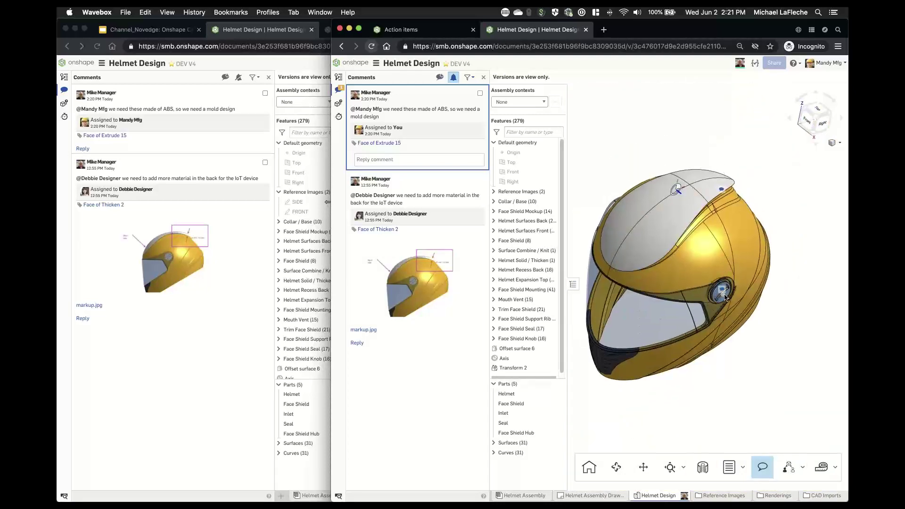
- Open the DEV V4 - IoT Features workspace from version history in both windows and narrow the left one
click(339, 77)
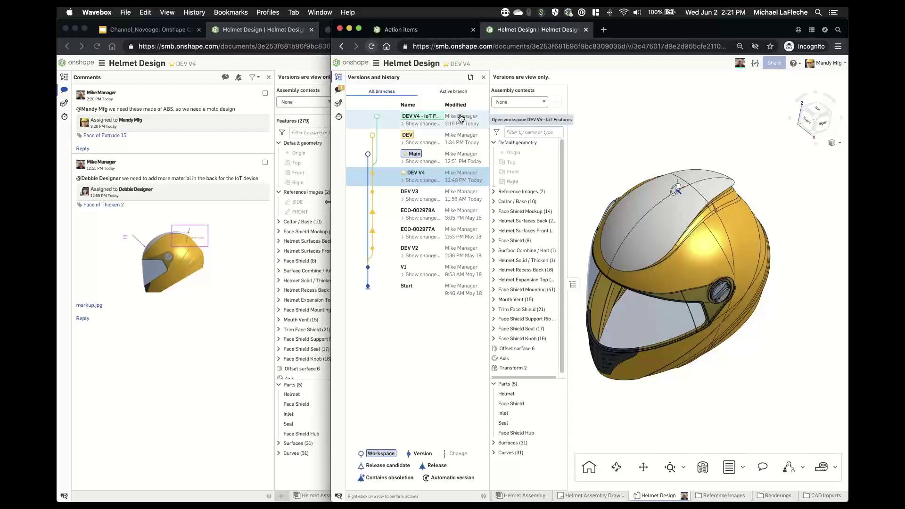
click(461, 116)
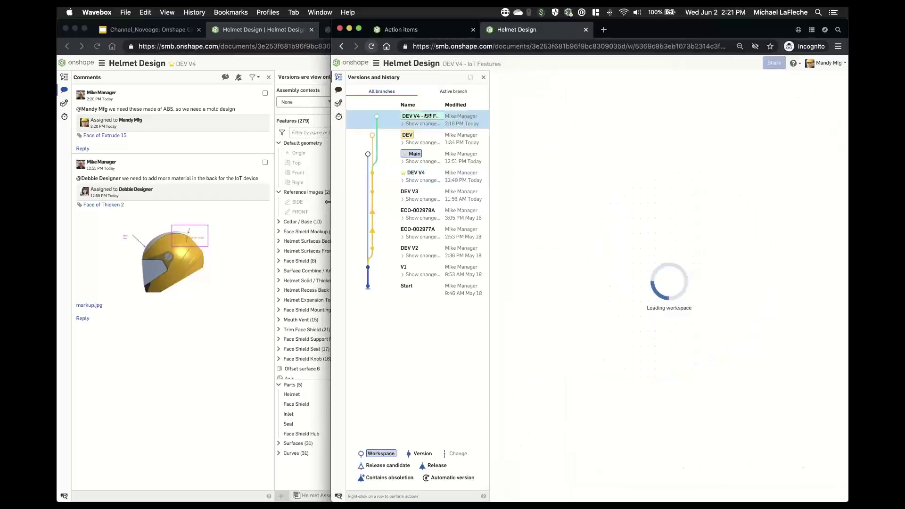
click(253, 63)
click(64, 77)
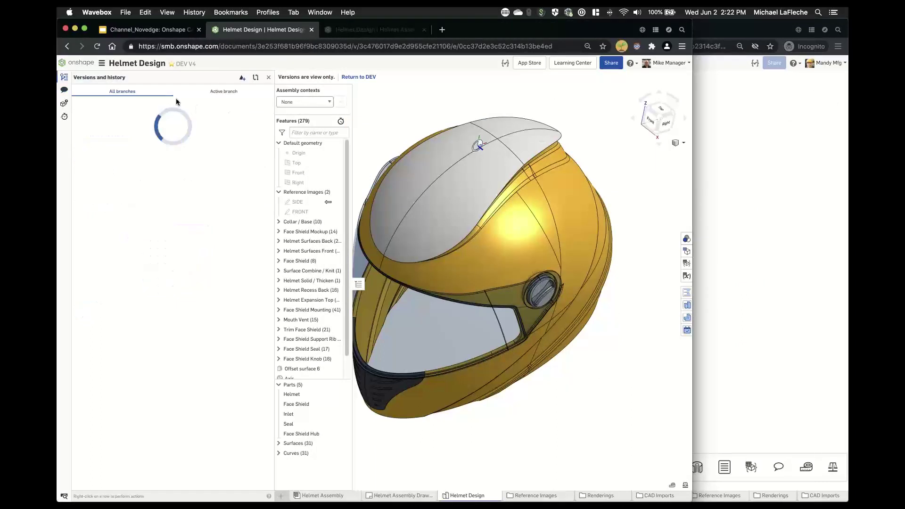
click(222, 124)
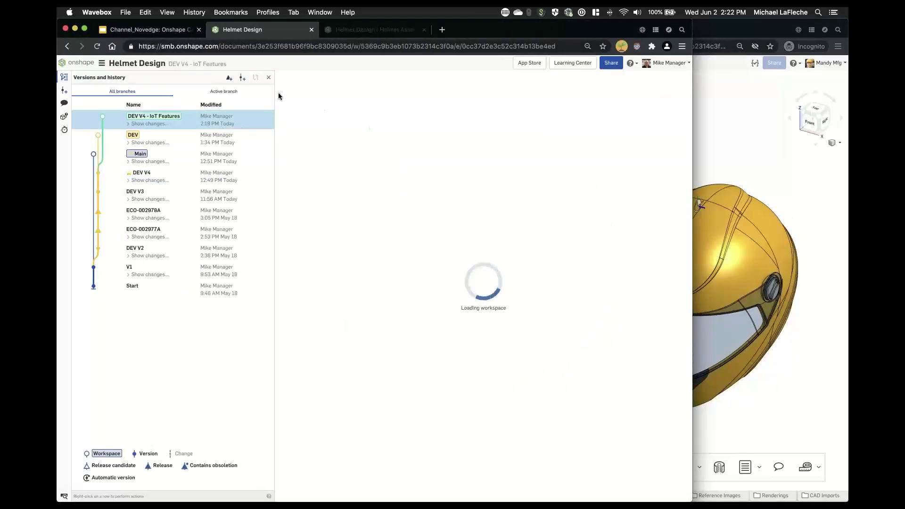
click(269, 78)
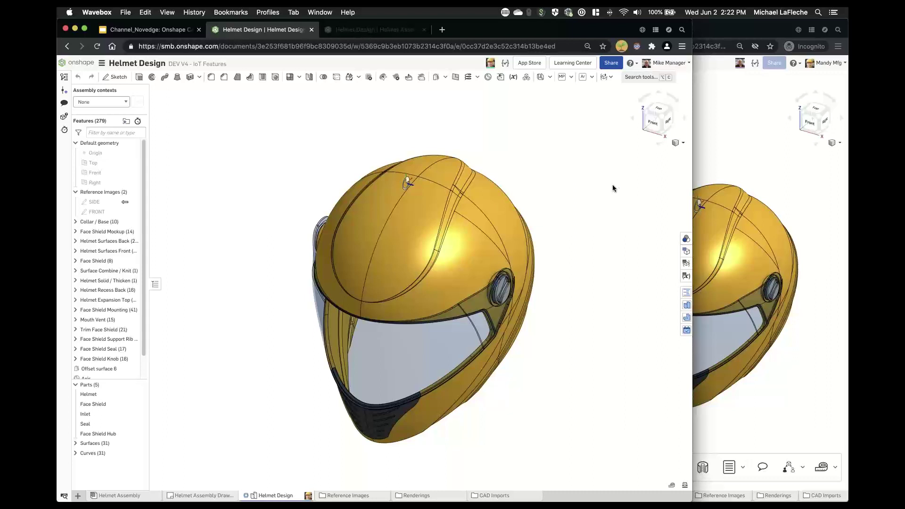
drag(698, 177, 453, 188)
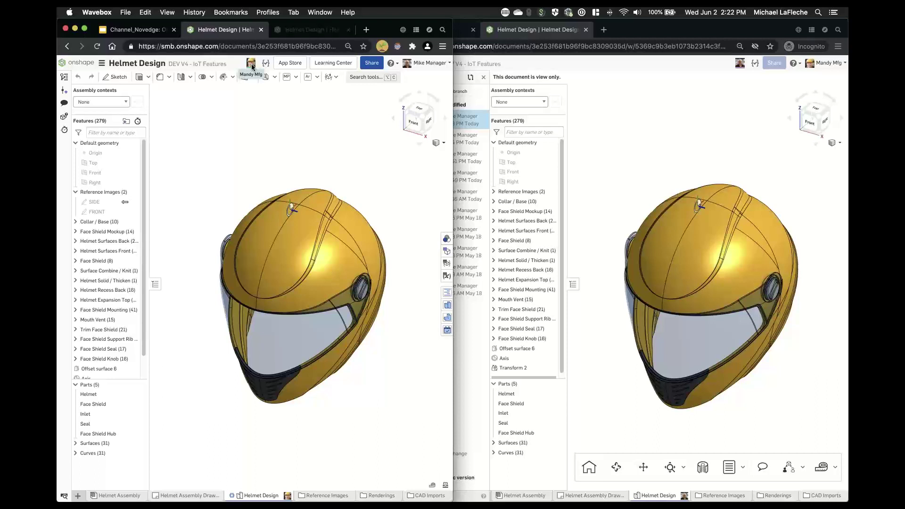
- Follow the collaborator's view in the right window while orbiting the helmet in the left
click(740, 67)
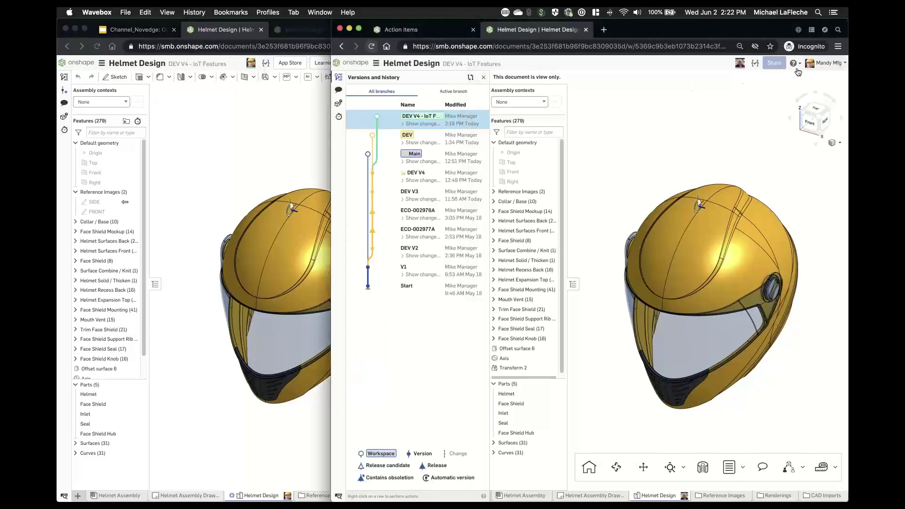
click(739, 66)
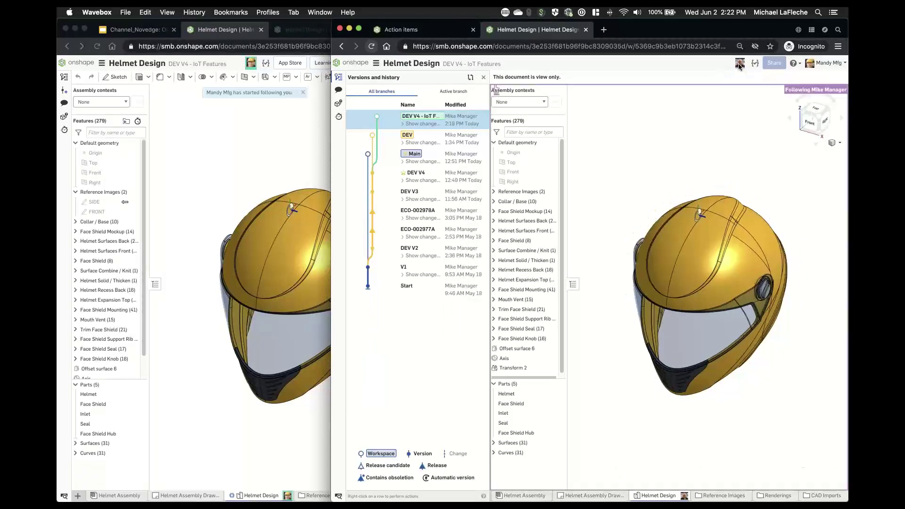
right_drag(272, 147, 282, 169)
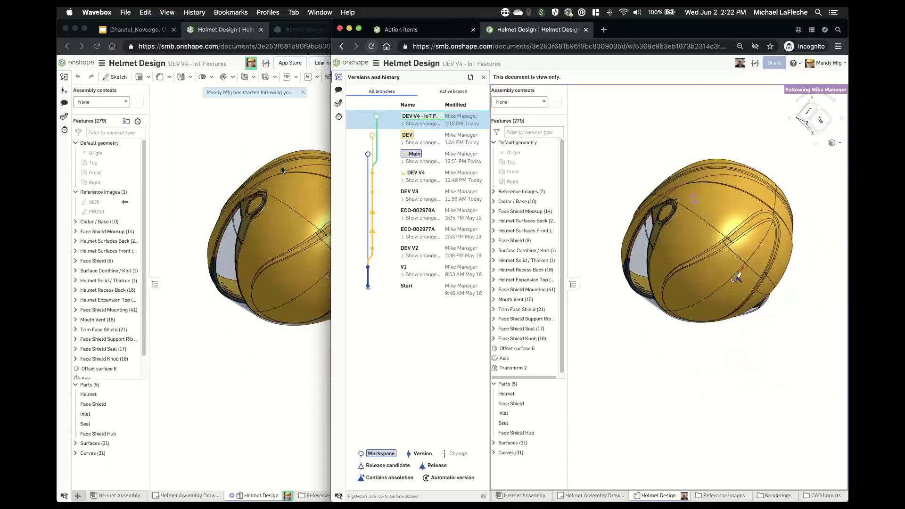
right_drag(281, 170, 288, 236)
scroll(299, 290, up, 5)
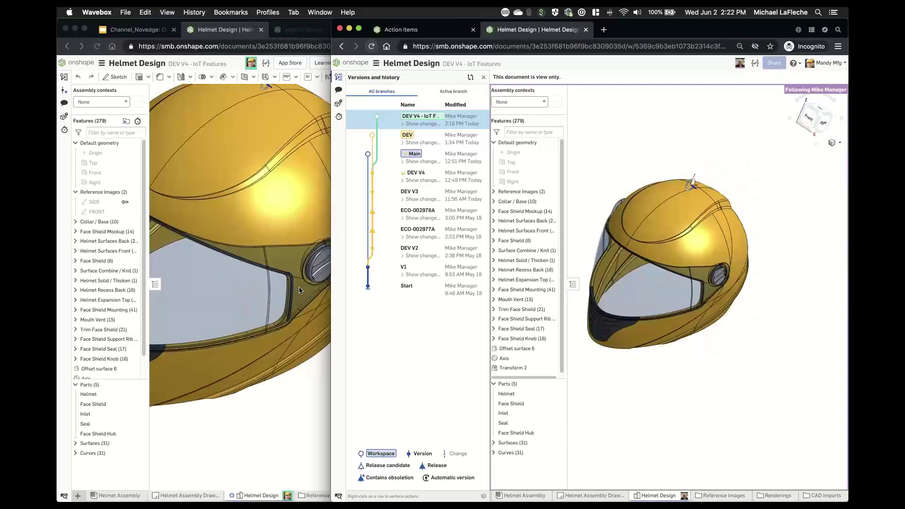
right_drag(299, 290, 258, 306)
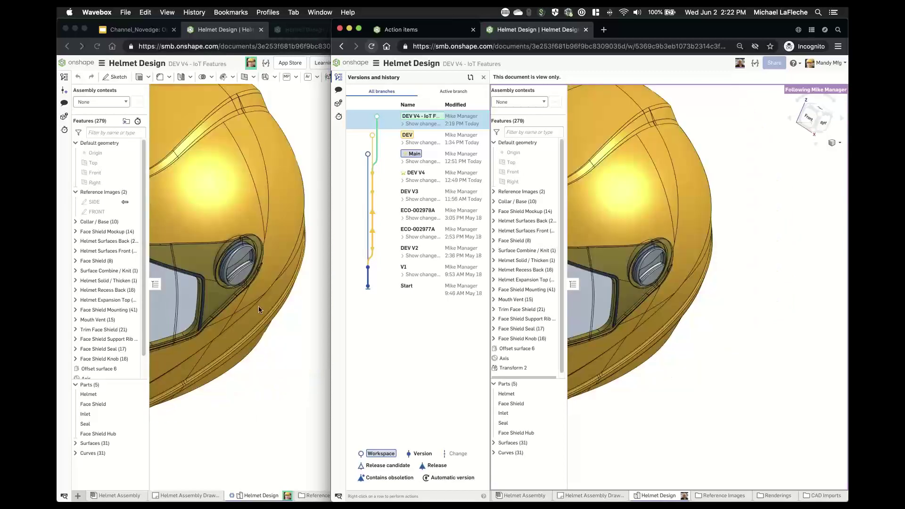
- Hide the Helmet part to see the face shield from behind, then undo to restore it
click(212, 208)
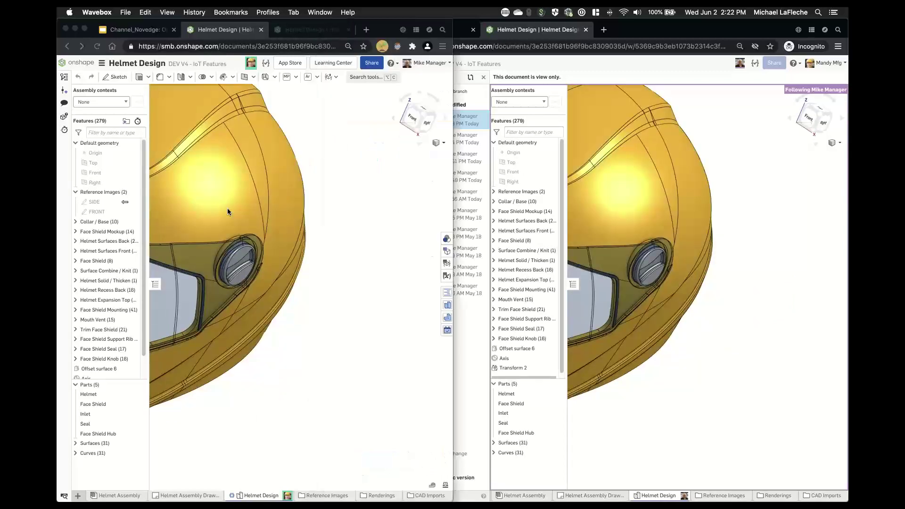
click(225, 208)
key(y)
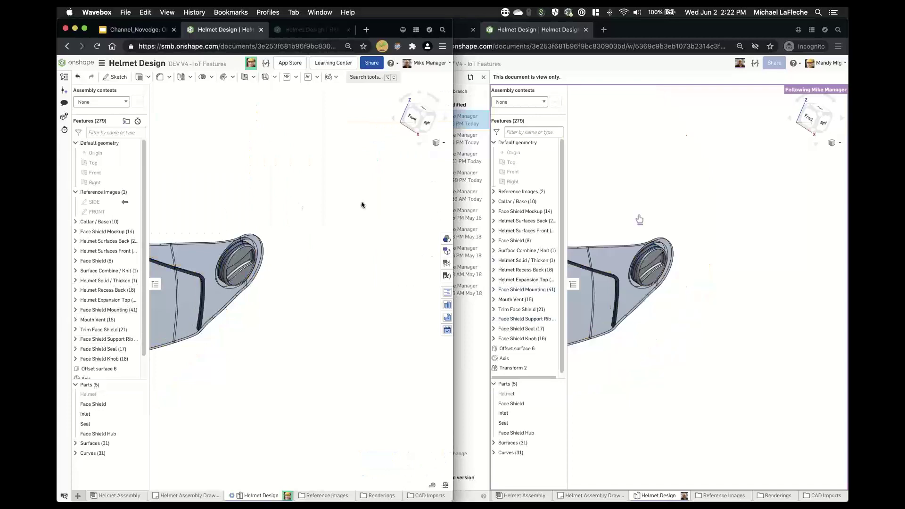
right_drag(310, 223, 250, 171)
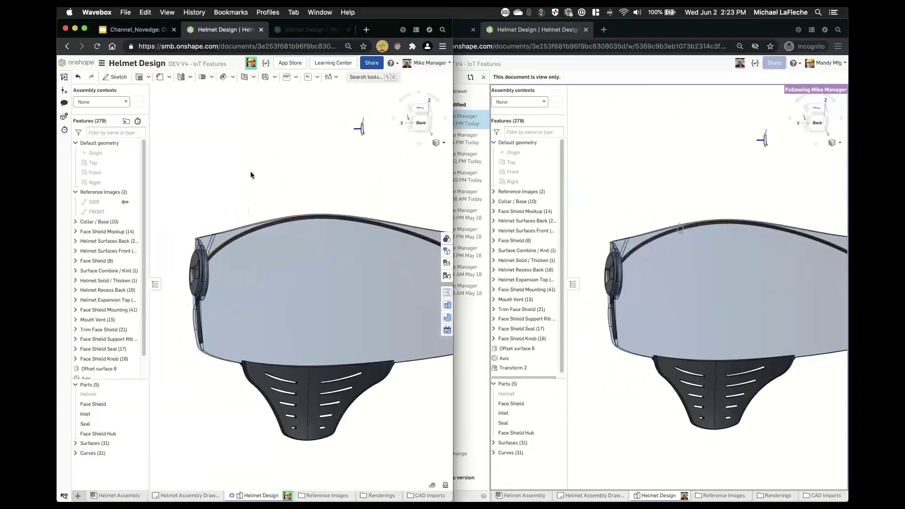
key(super+z)
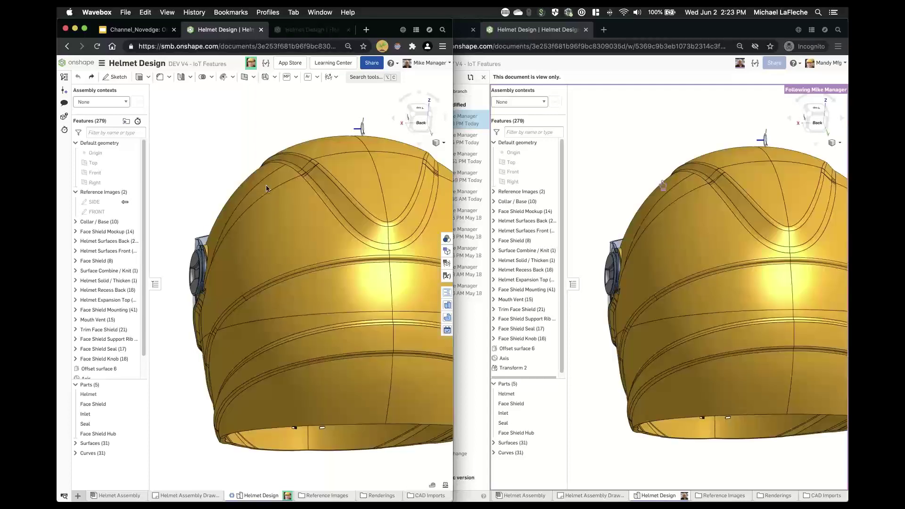
scroll(280, 256, down, 4)
right_drag(279, 255, 315, 217)
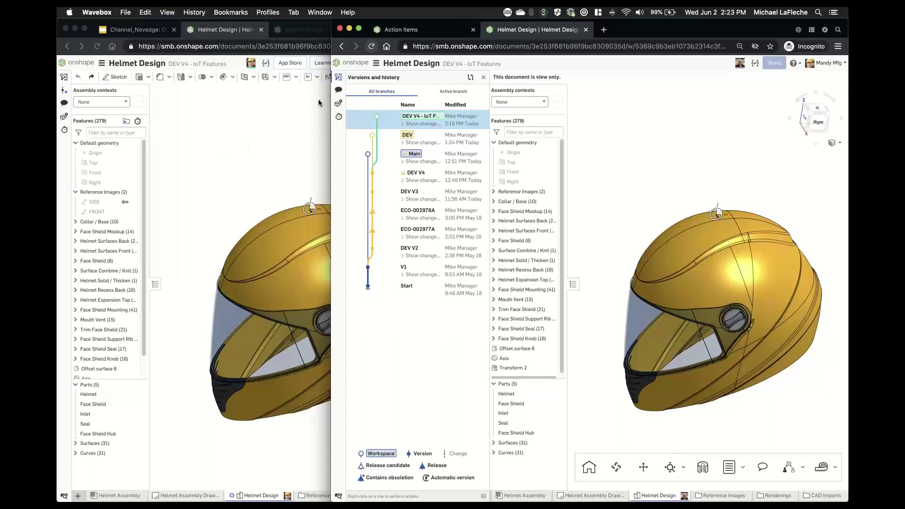
- Measure the top face area, then the 6.00306 in minimum distance from a front vertex to a crown edge
click(573, 285)
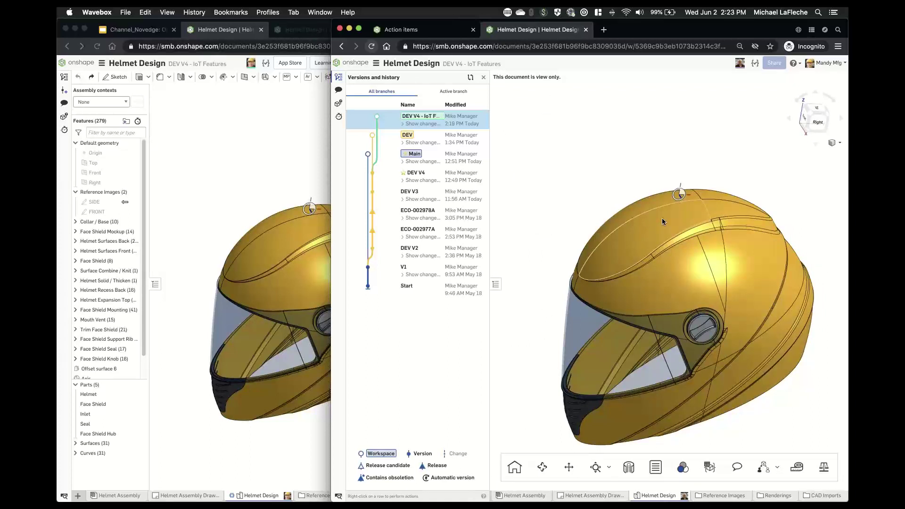
click(662, 219)
click(796, 470)
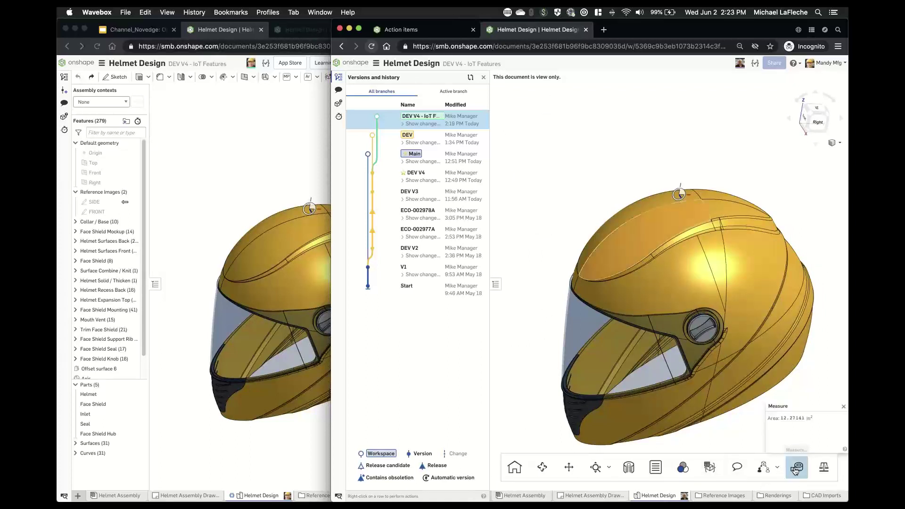
click(649, 231)
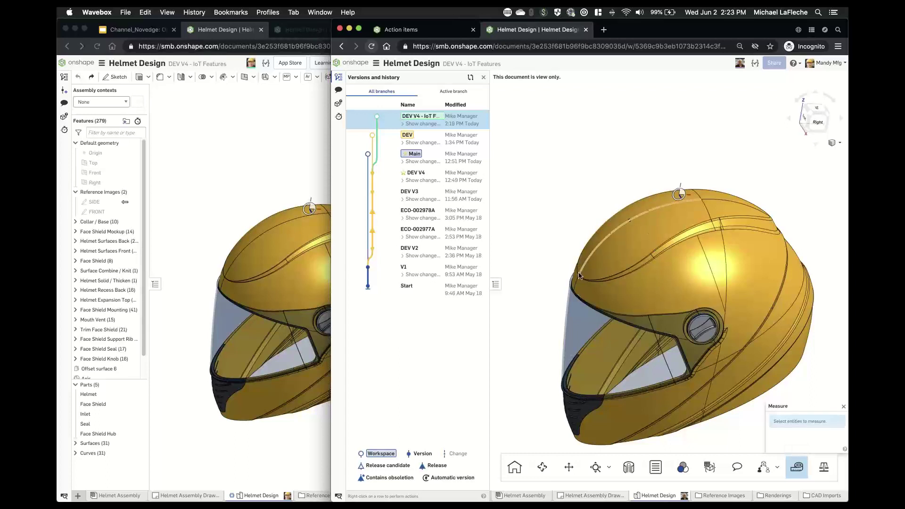
click(579, 276)
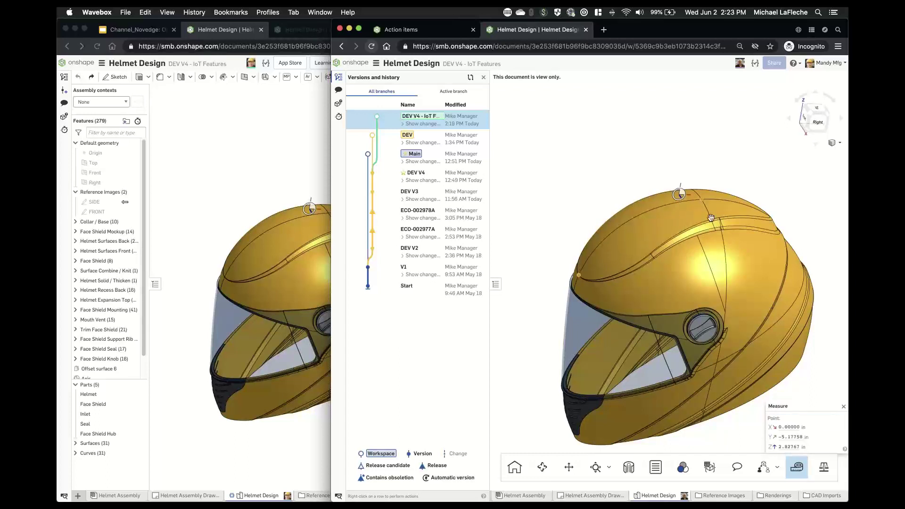
click(711, 218)
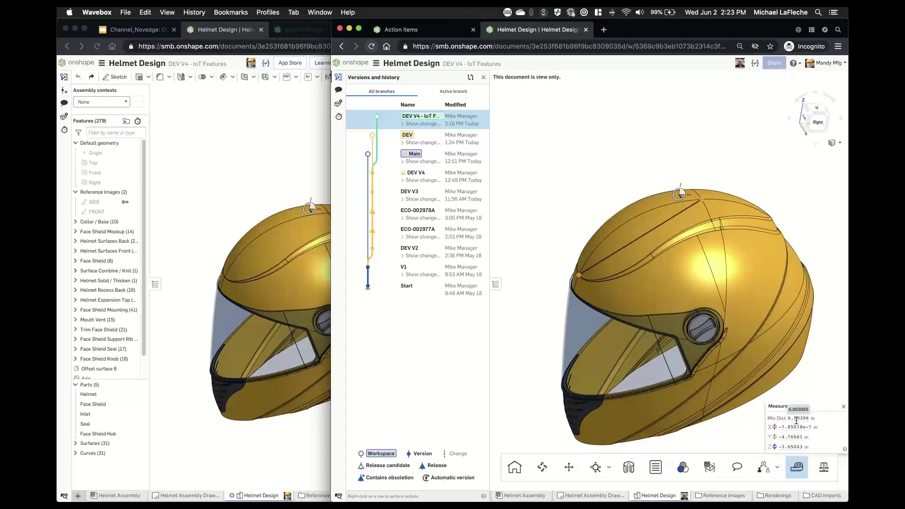
- Show the Part masses custom table, dismiss the measurement readout, and close the Comments panel
click(710, 467)
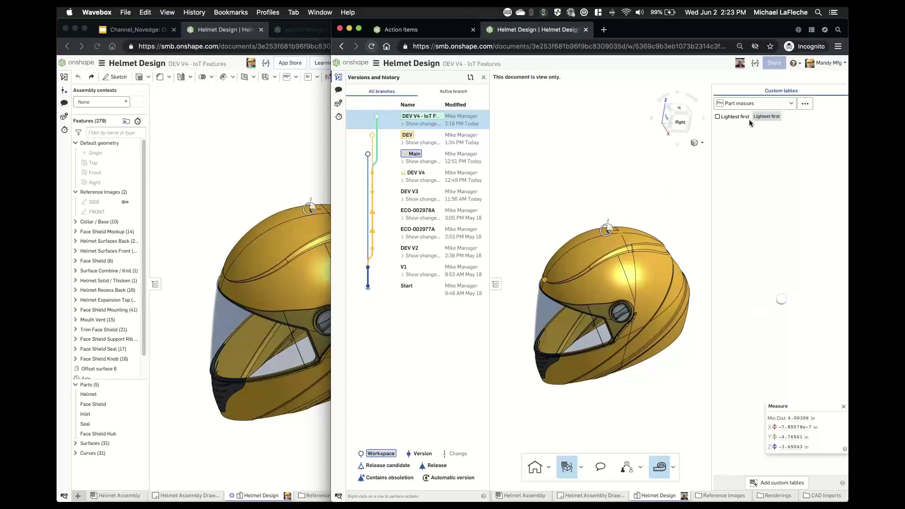
drag(815, 406, 697, 409)
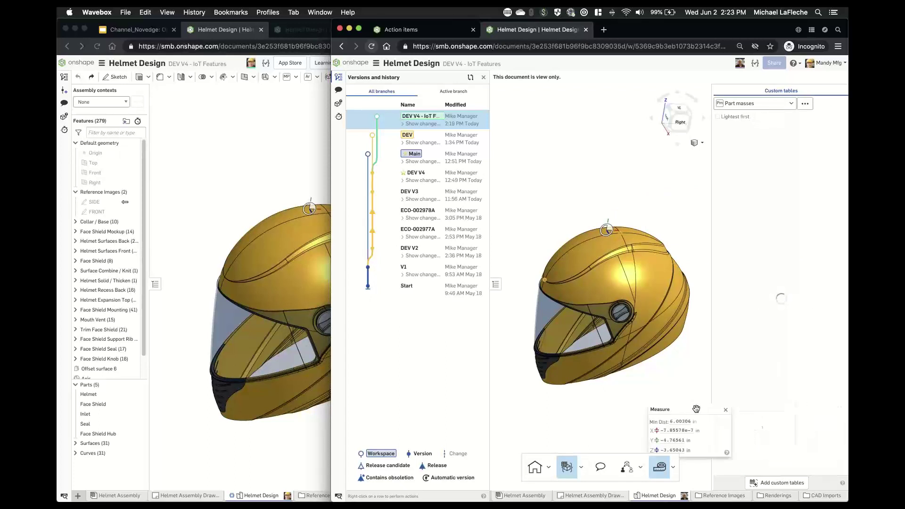
click(726, 410)
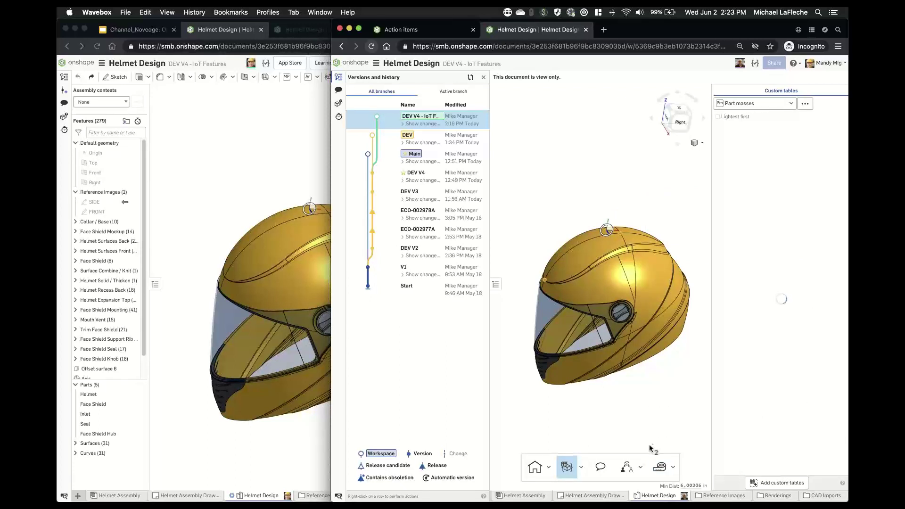
click(603, 468)
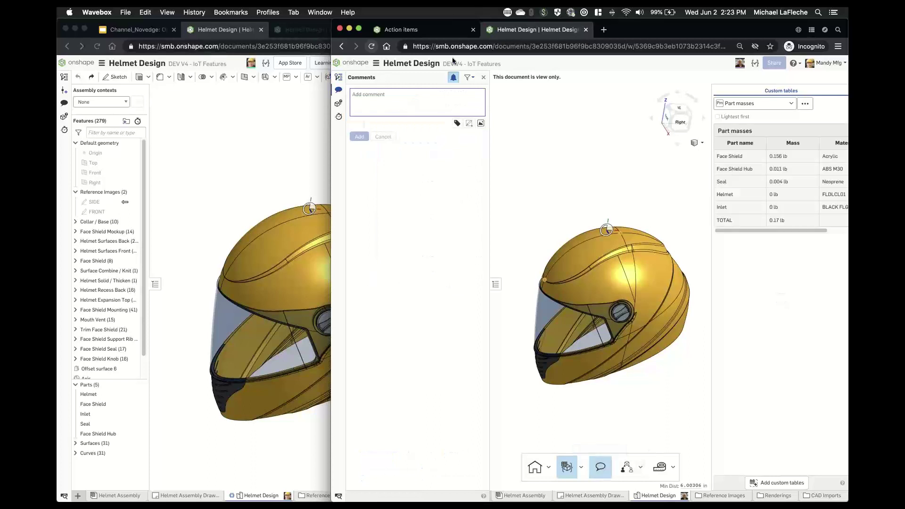
click(372, 109)
click(483, 77)
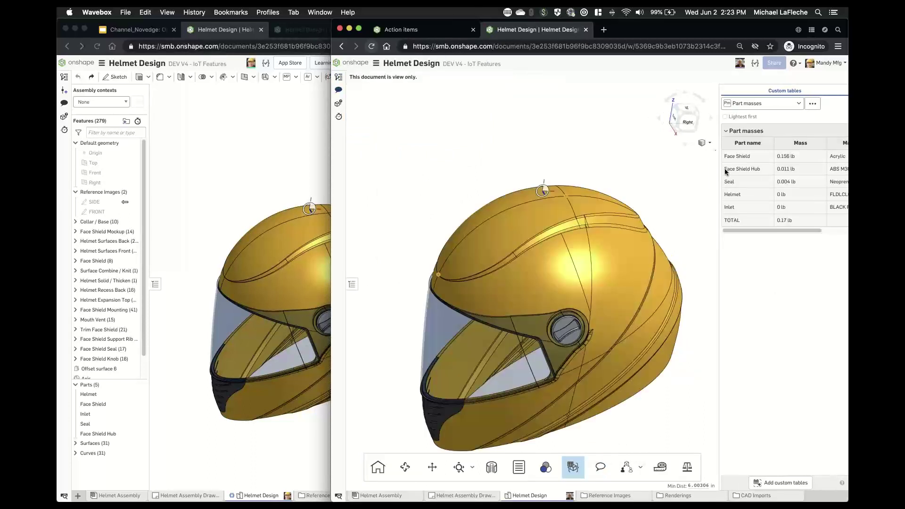
- Widen the Part masses table to show materials and bring up the versions and history list
drag(724, 172, 670, 184)
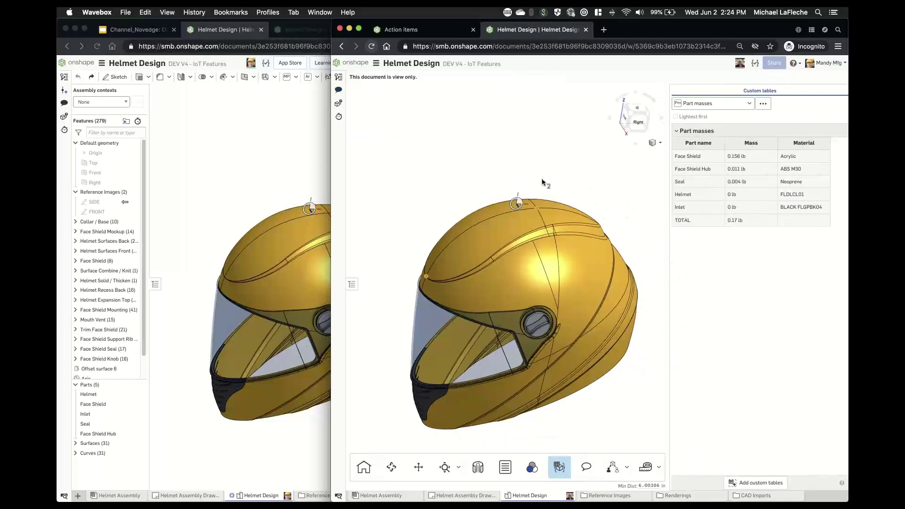
scroll(545, 173, down, 2)
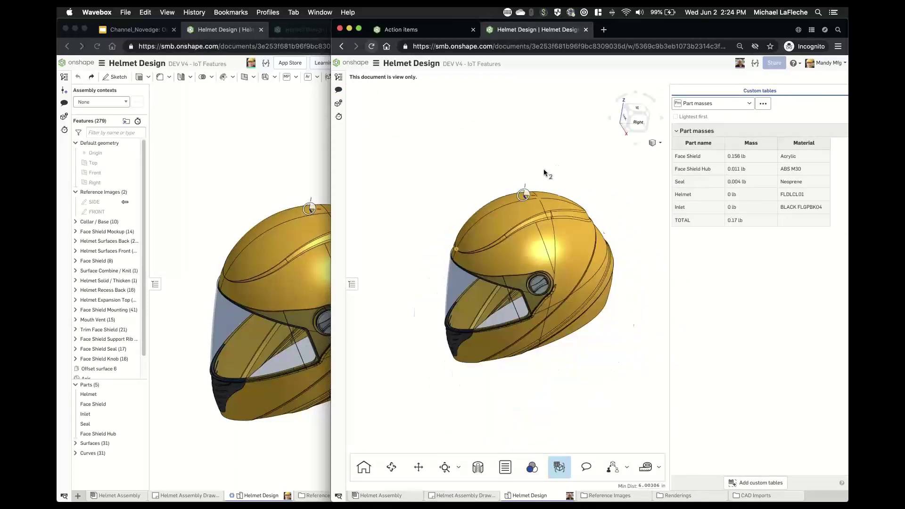
mouse_move(544, 174)
right_down()
mouse_move(538, 145)
mouse_move(536, 164)
right_up()
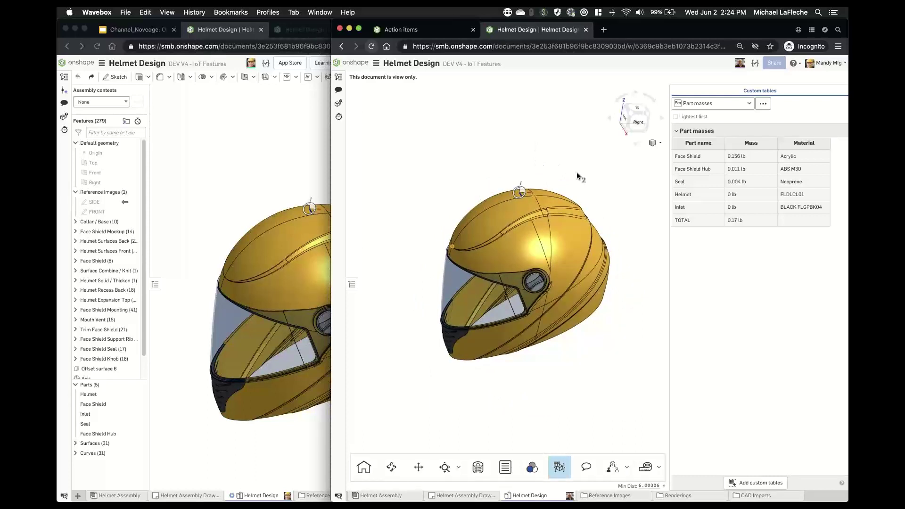
right_drag(583, 166, 589, 179)
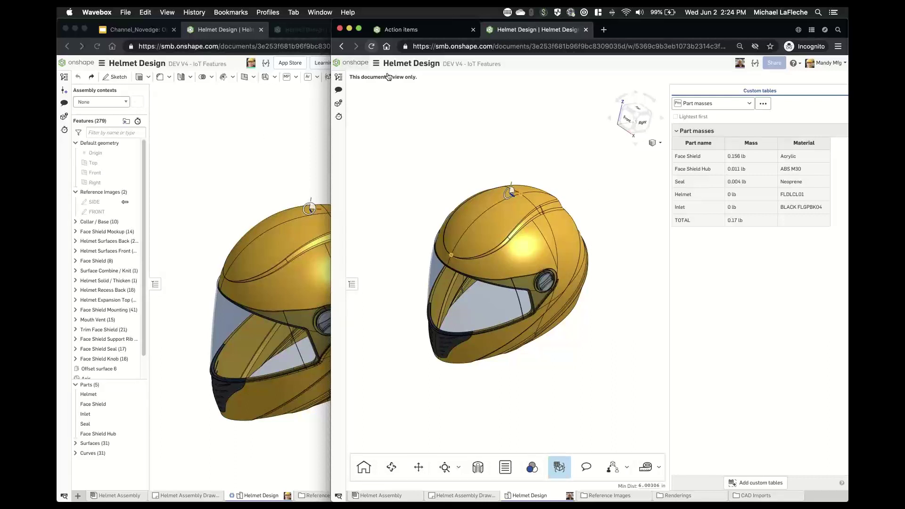
click(338, 117)
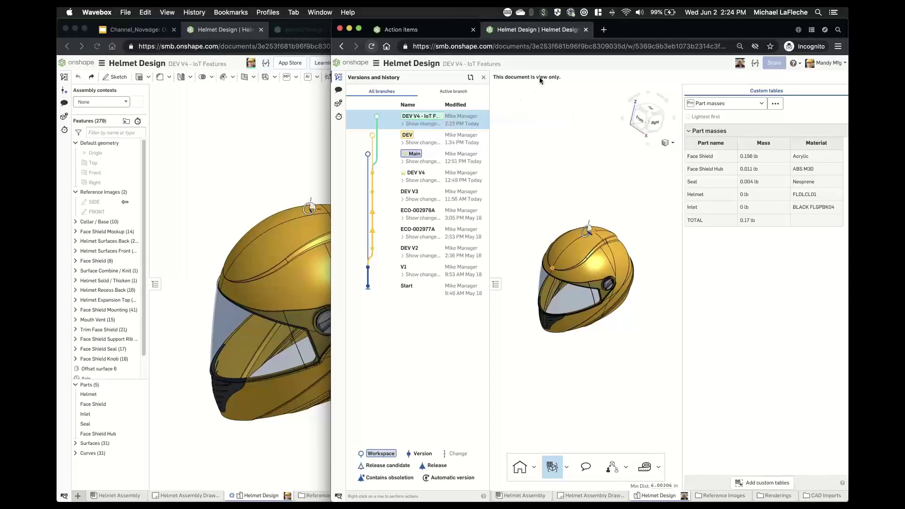
- Share Helmet Design with the manufacturing collaborator as Can edit, without Copy or Export permissions
click(323, 92)
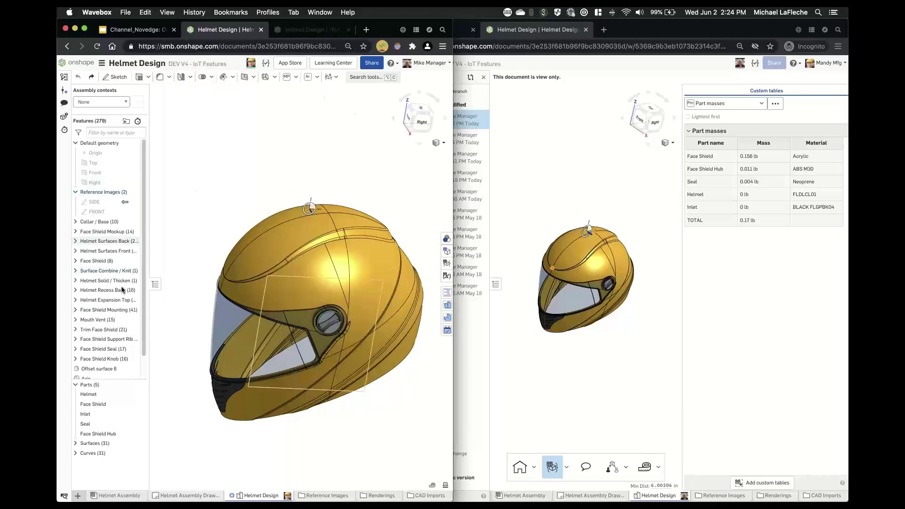
click(367, 65)
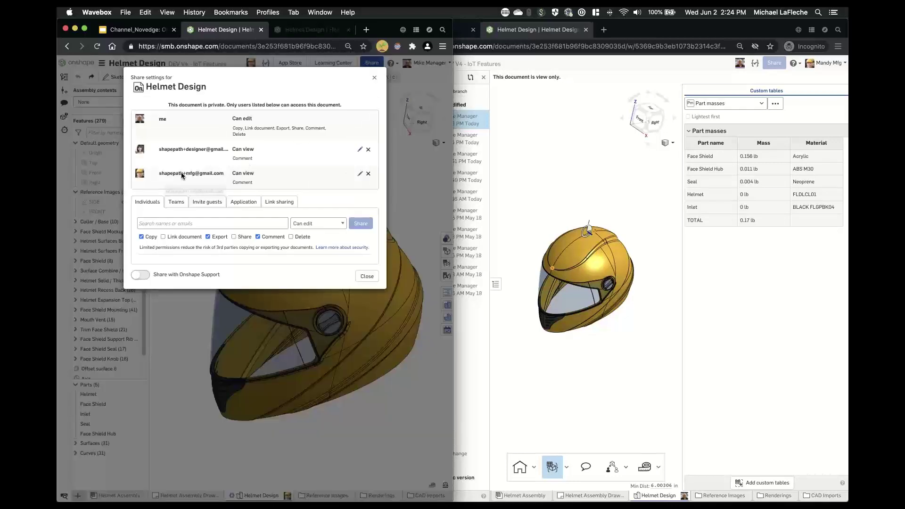
click(359, 174)
click(287, 174)
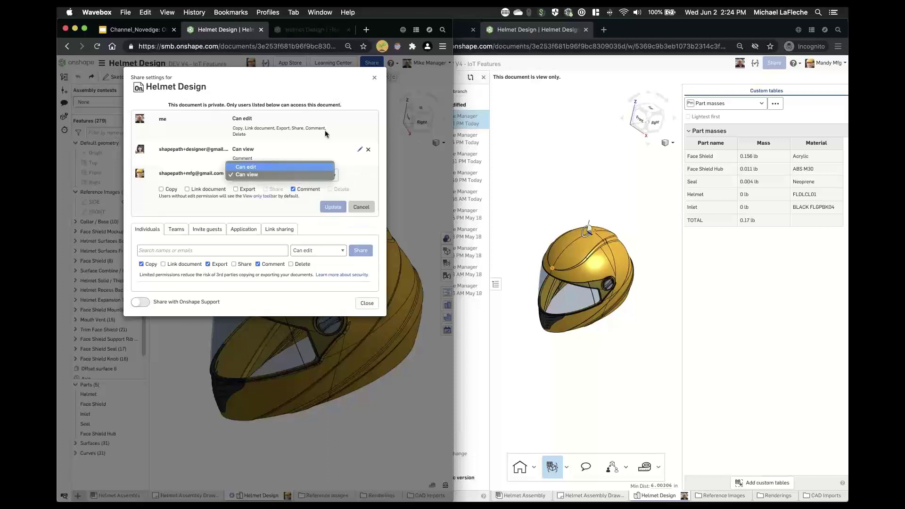
click(255, 165)
click(250, 190)
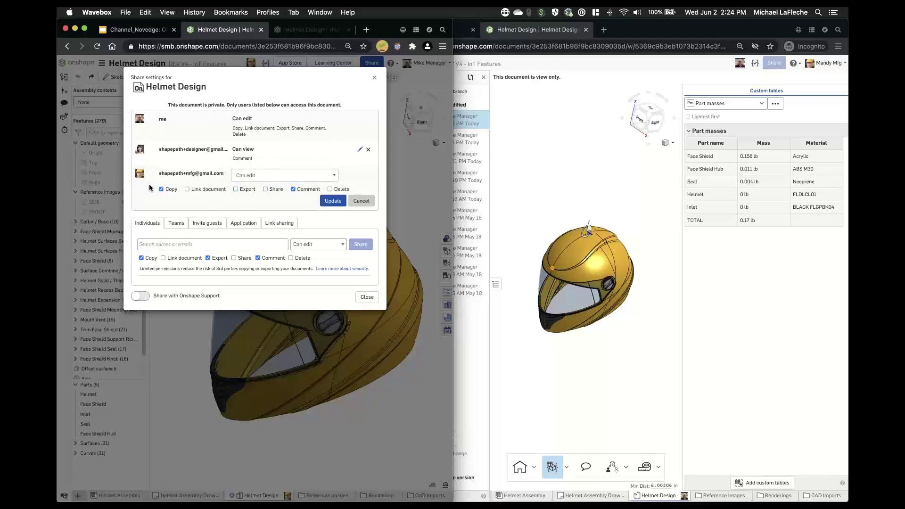
click(161, 189)
click(287, 178)
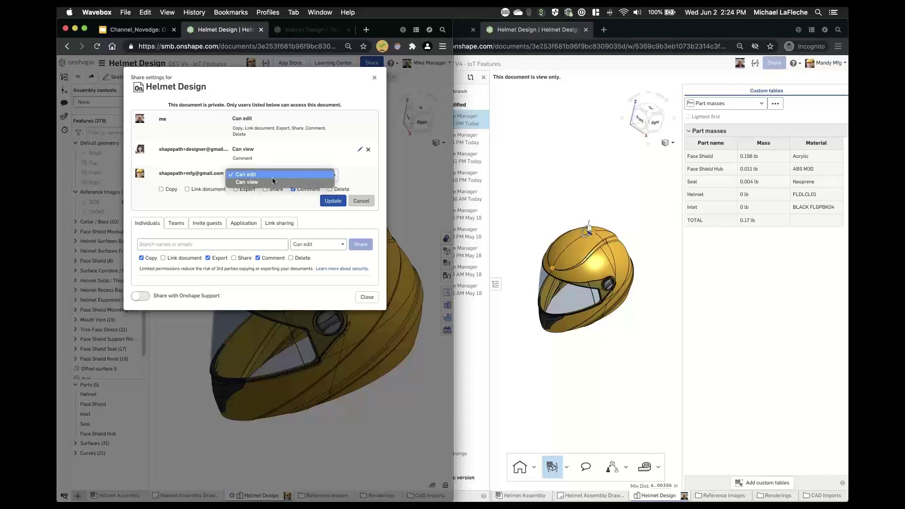
click(328, 173)
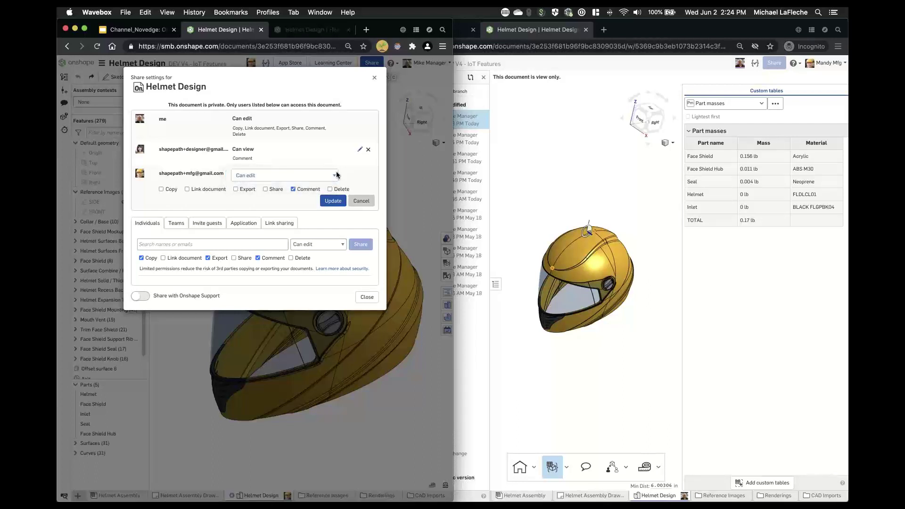
click(333, 200)
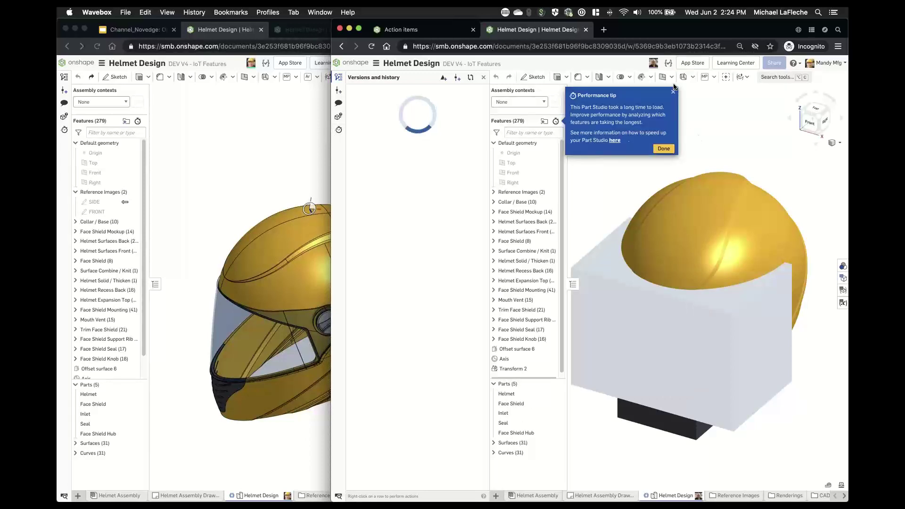
- Dismiss the performance tip, close versions and history, widen the window, and show the comments panel
click(673, 91)
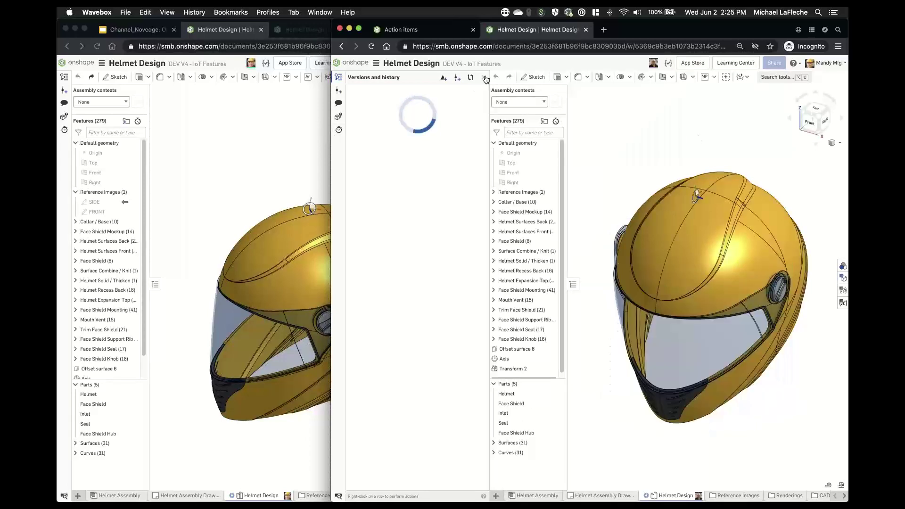
click(483, 77)
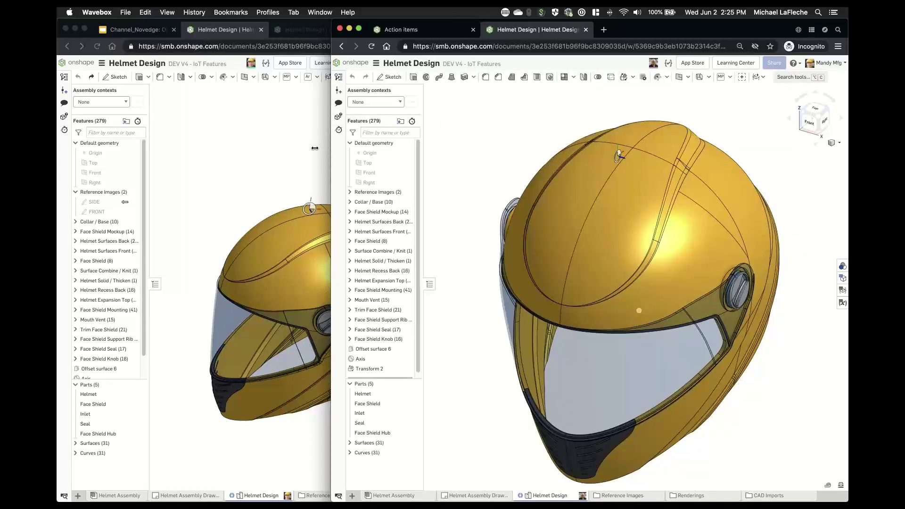
drag(314, 148, 299, 148)
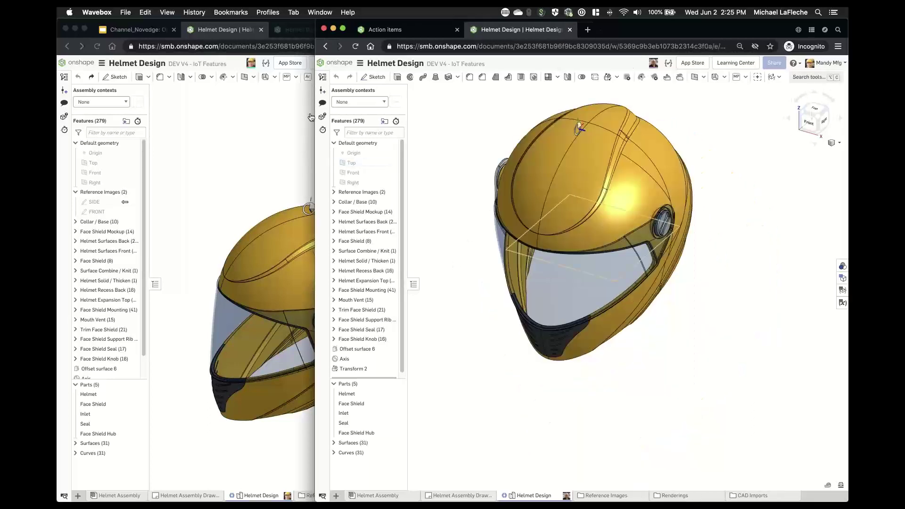
click(322, 102)
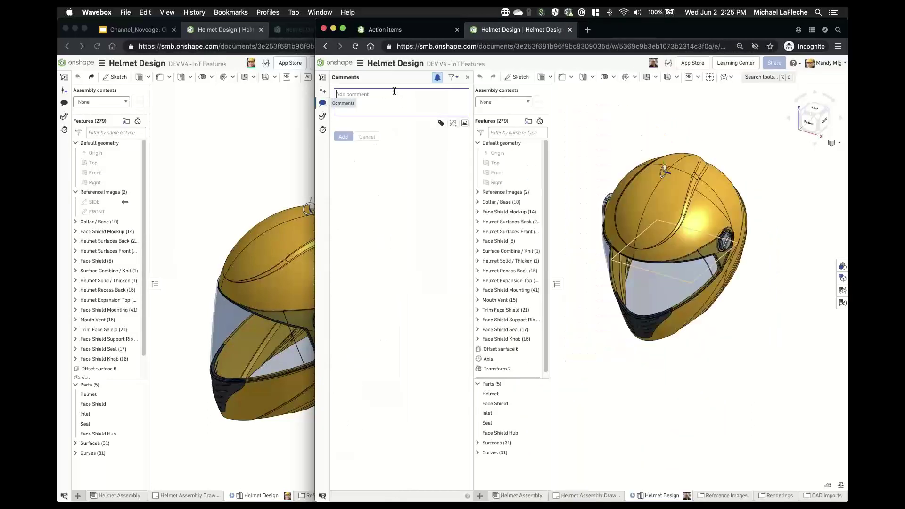
click(322, 77)
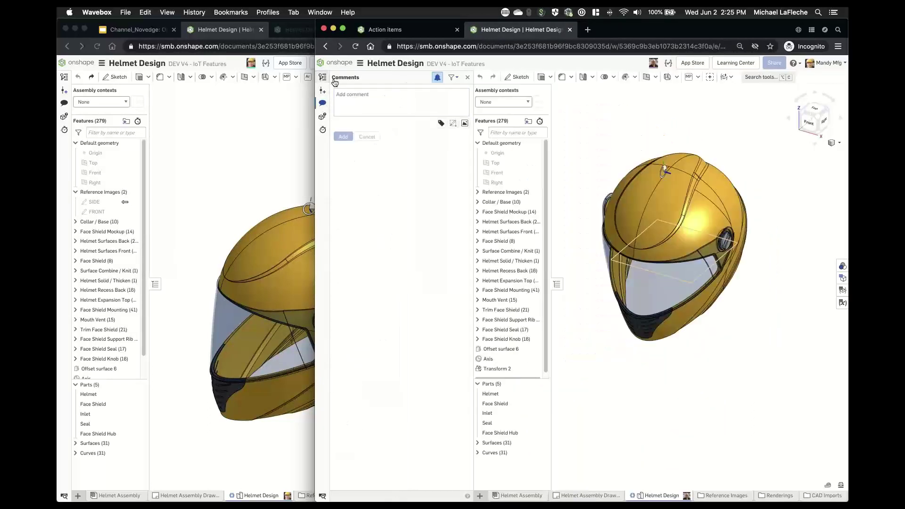
click(323, 102)
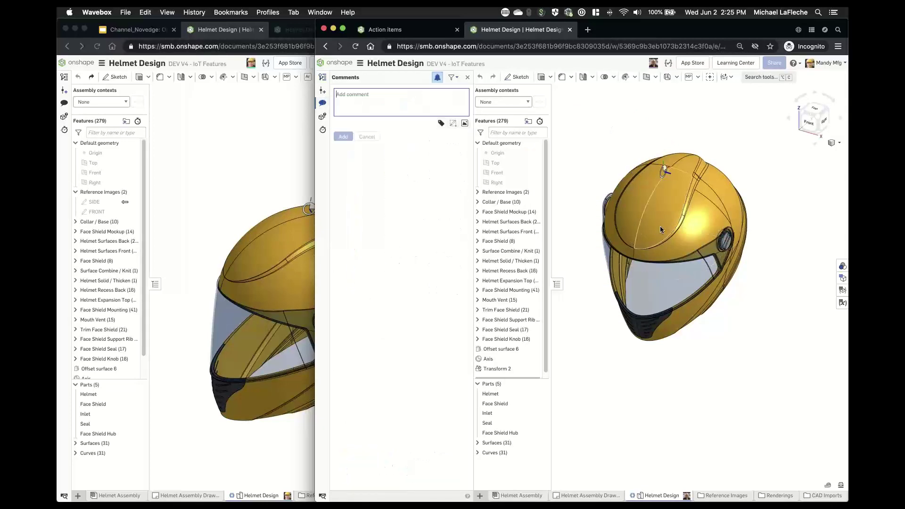
right_drag(661, 226, 701, 320)
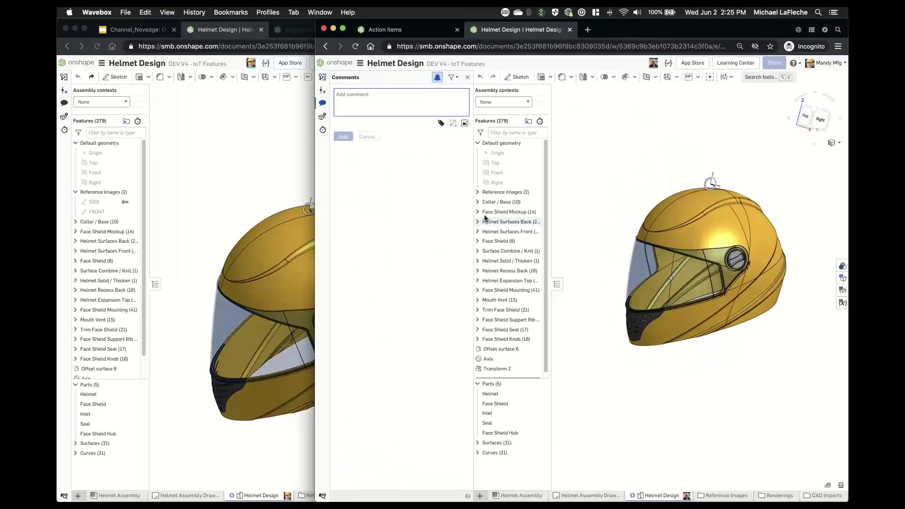
- Show the SIDE reference image and hide the Helmet part to inspect the face shield and hub
click(478, 192)
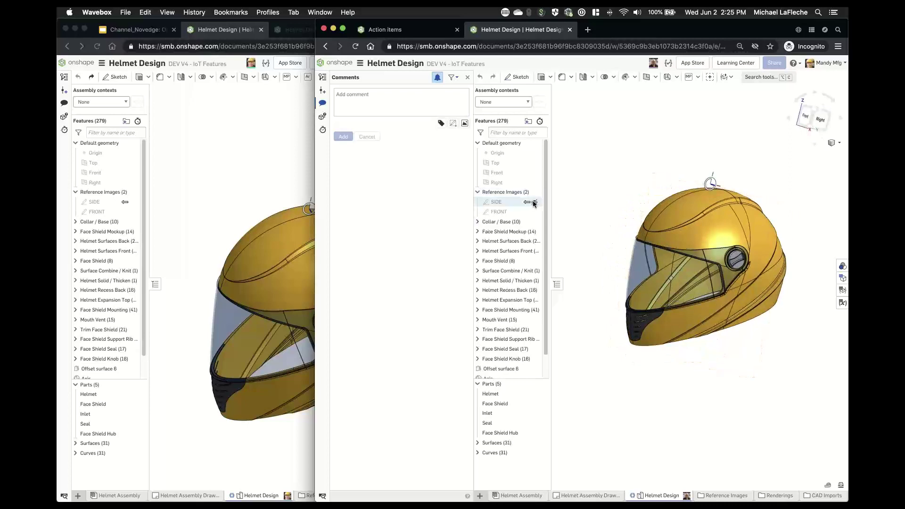
click(533, 202)
mouse_move(601, 189)
right_down()
mouse_move(589, 189)
mouse_move(607, 194)
right_up()
click(542, 394)
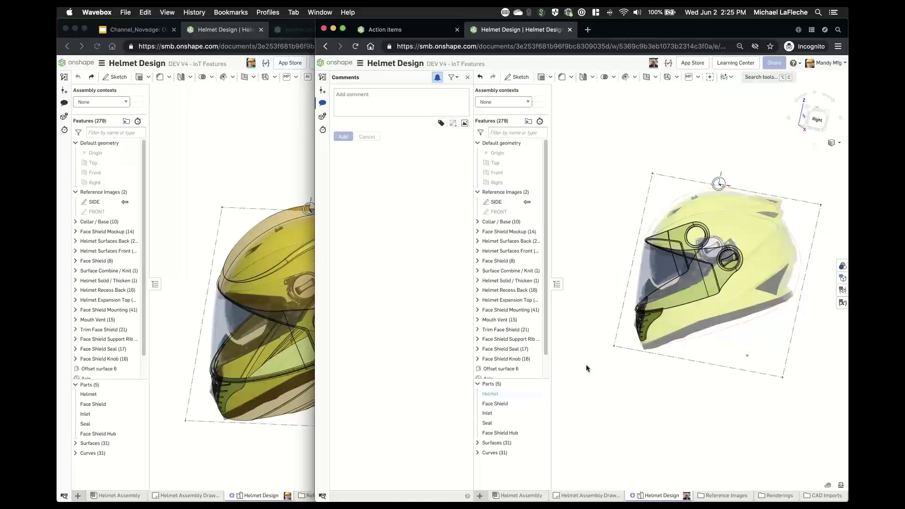
right_drag(632, 255, 645, 250)
scroll(733, 224, up, 10)
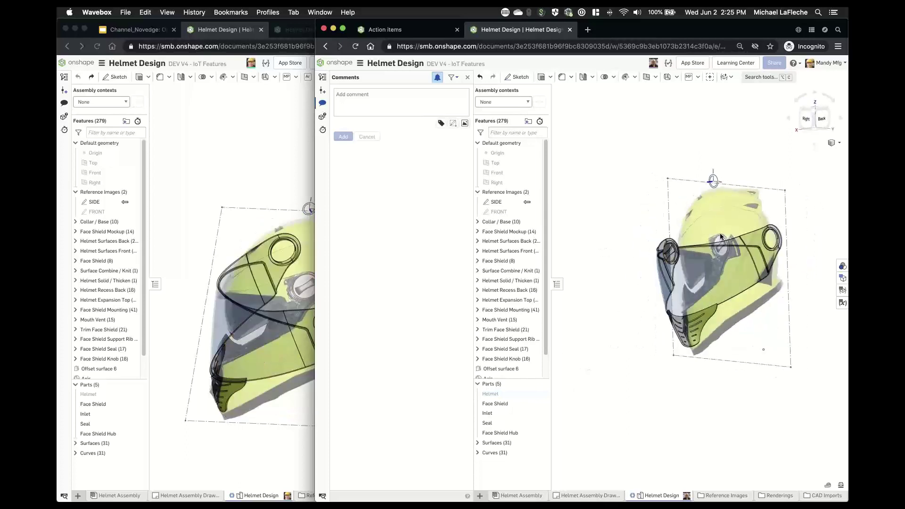
mouse_move(749, 234)
right_down()
mouse_move(725, 222)
mouse_move(753, 231)
right_up()
scroll(753, 231, down, 5)
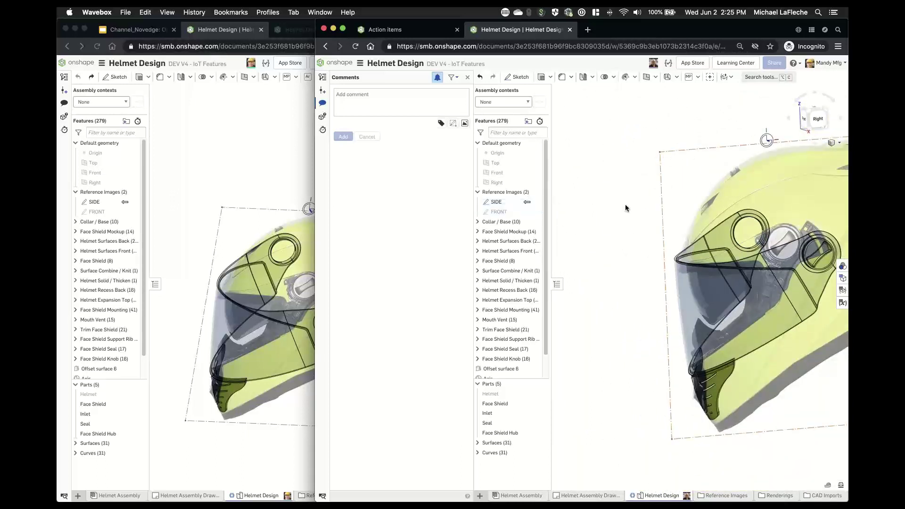
- Expand the Collar / Base group, show the Helmet part again, and close the comments panel
click(478, 221)
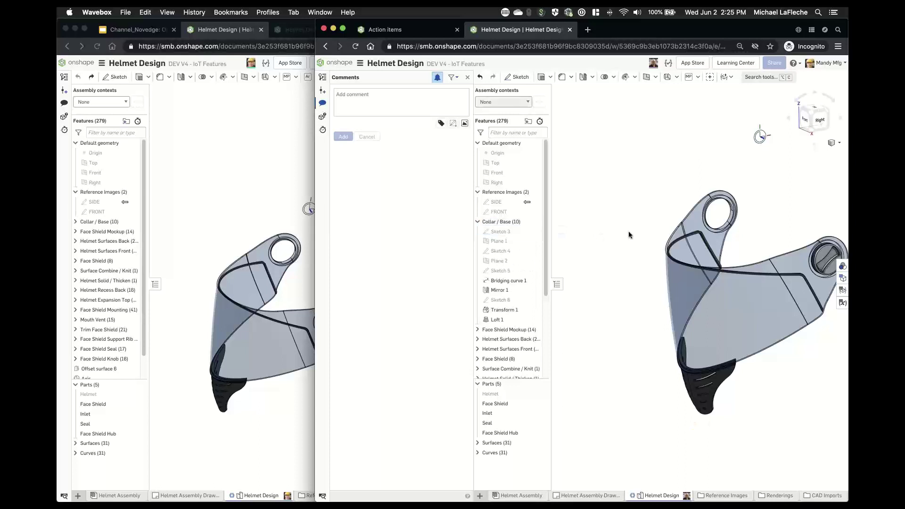
click(629, 90)
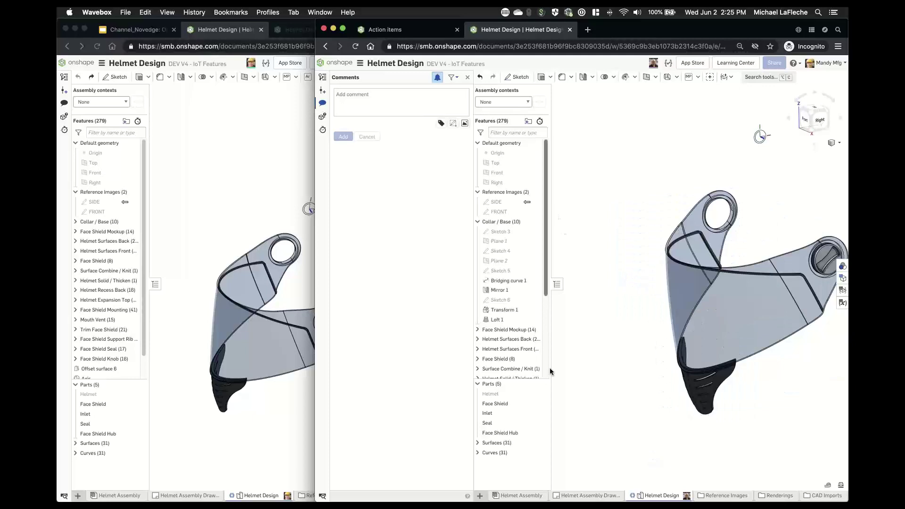
click(544, 394)
right_drag(631, 225, 635, 226)
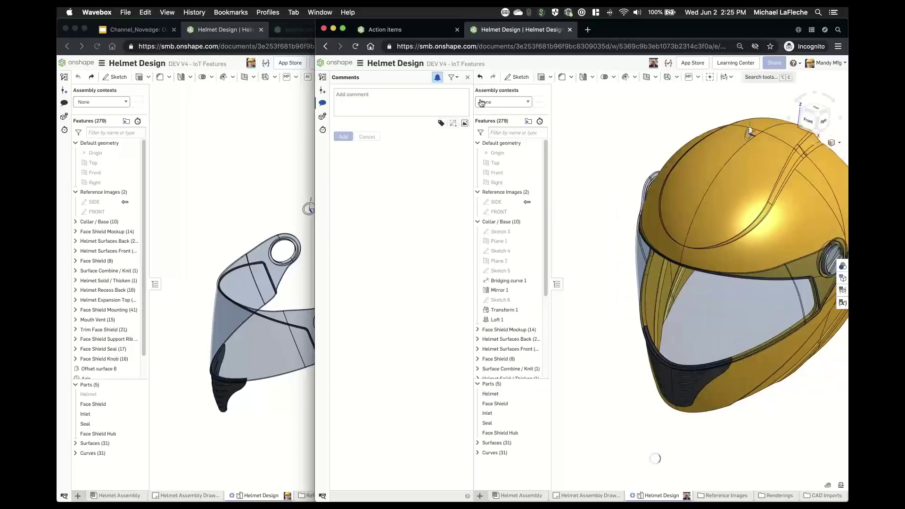
click(470, 78)
- Pan and orbit the helmet to a front-right view showing its crown and front
middle_drag(556, 179, 476, 186)
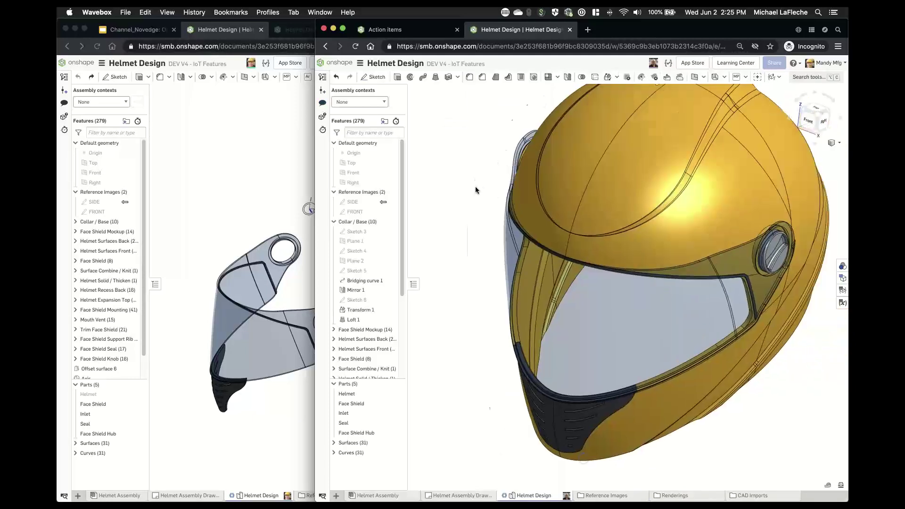
scroll(475, 188, down, 1)
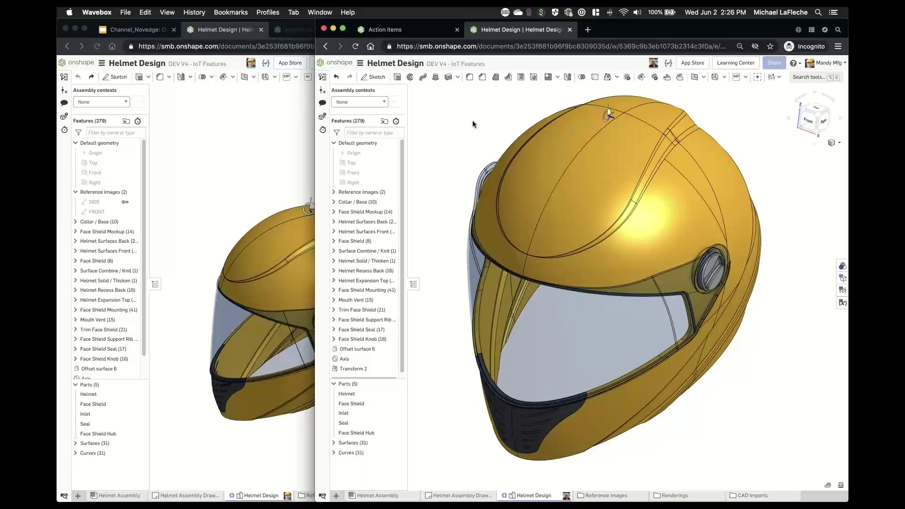
right_drag(600, 148, 670, 196)
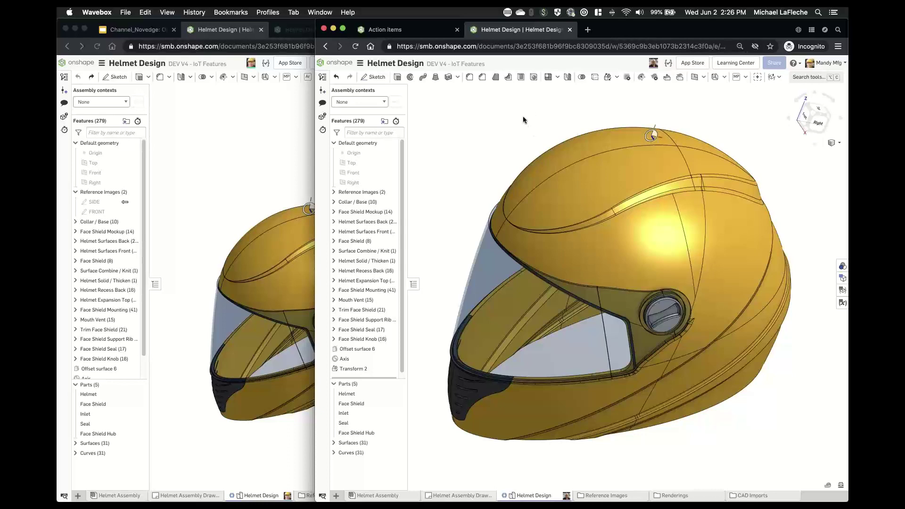
right_drag(524, 120, 567, 128)
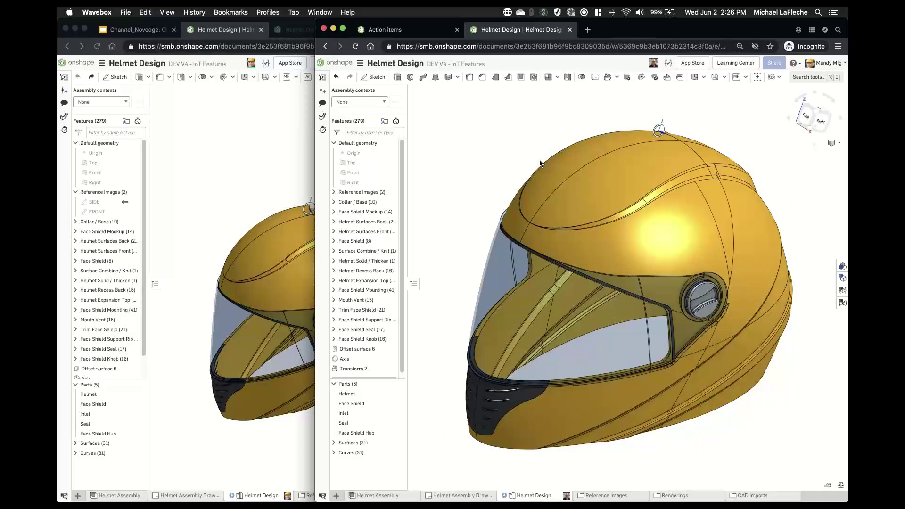
- Import the Rhino .3dm surface into a new Rhino Surface Part Studio and list the document tabs
click(191, 170)
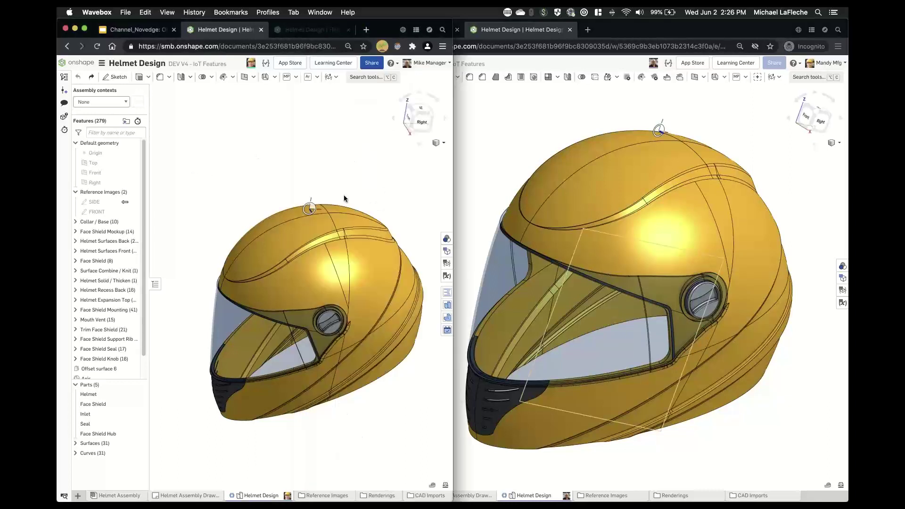
click(77, 496)
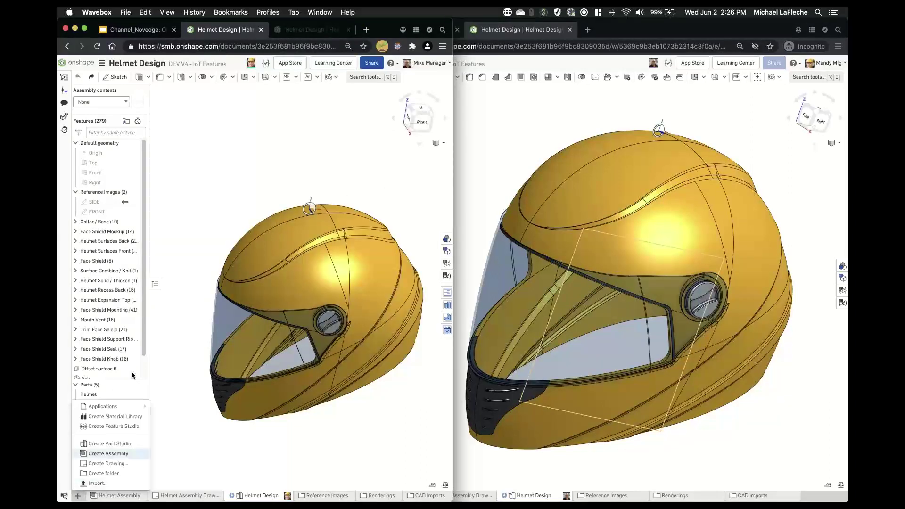
click(104, 485)
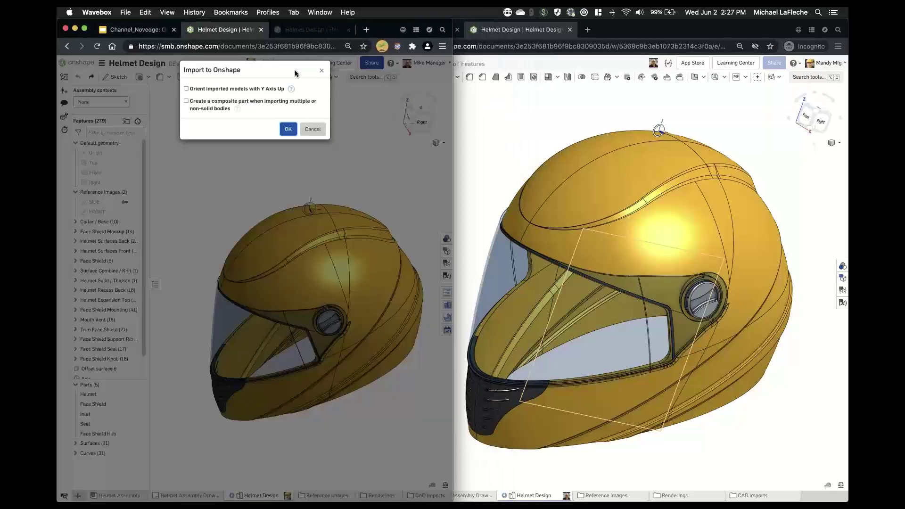
click(287, 135)
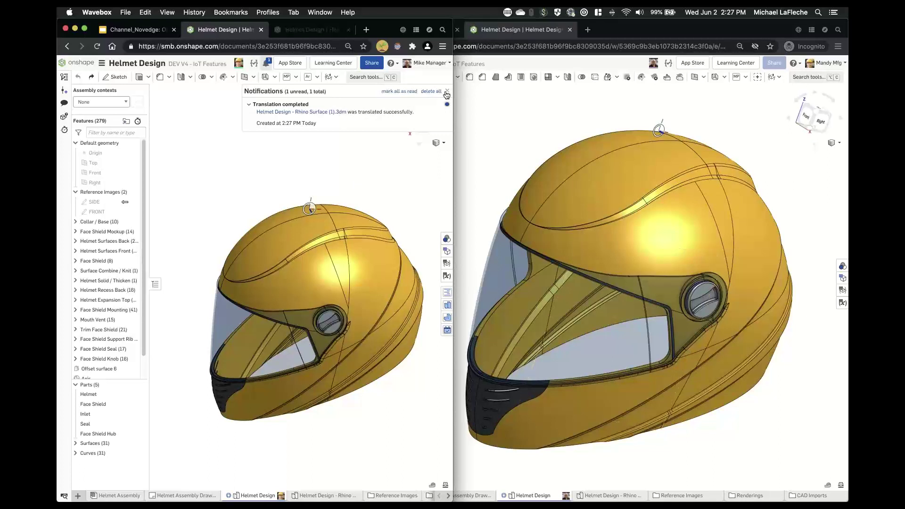
click(343, 198)
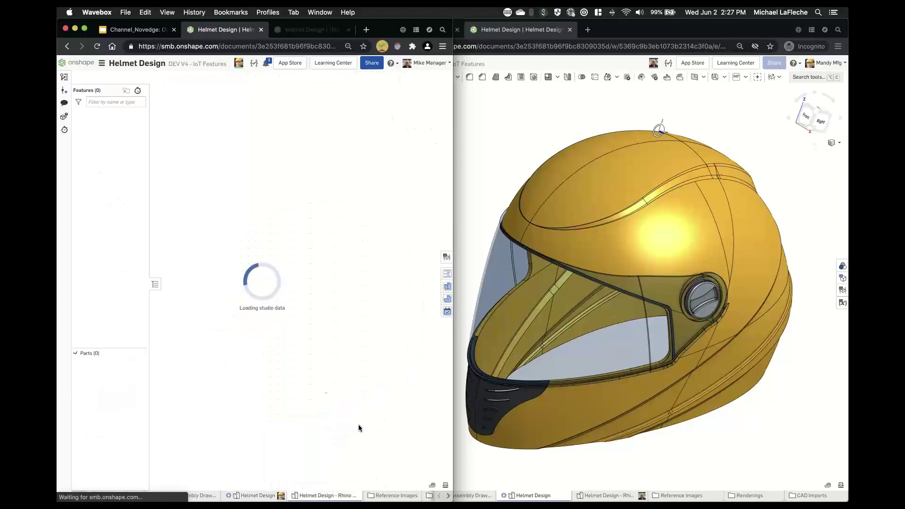
mouse_move(363, 265)
right_down()
mouse_move(349, 230)
mouse_move(356, 273)
mouse_move(370, 269)
mouse_move(346, 257)
mouse_move(365, 267)
right_up()
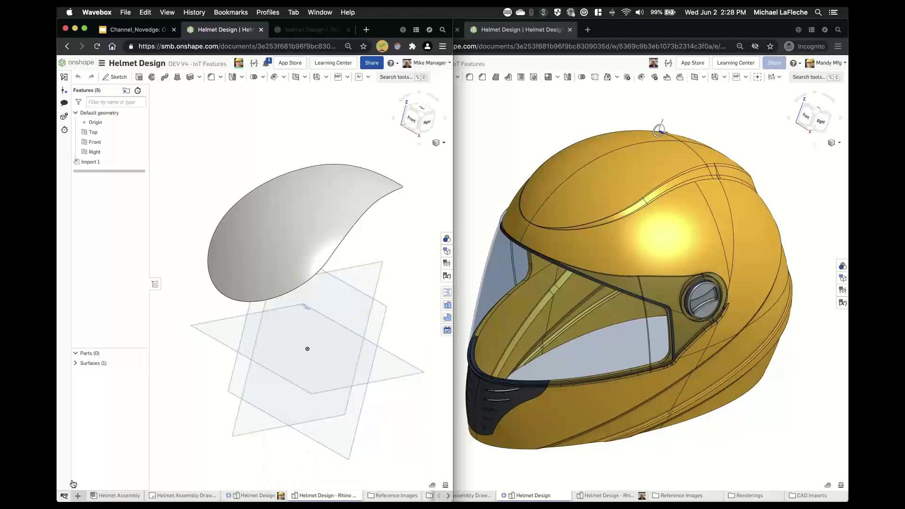
click(65, 495)
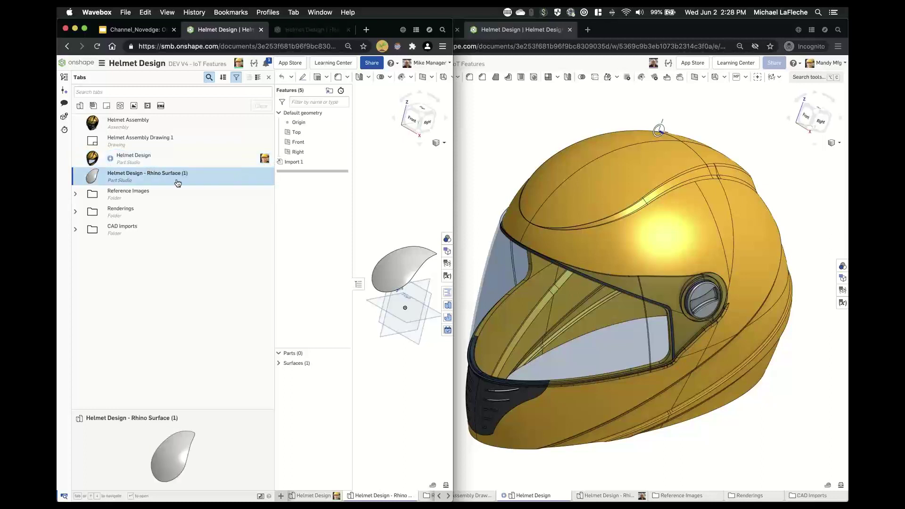
- Rename the Rhino Surface tab to 'Helmet Design - Rhino Surface', dropping the '(1)'
right_click(203, 179)
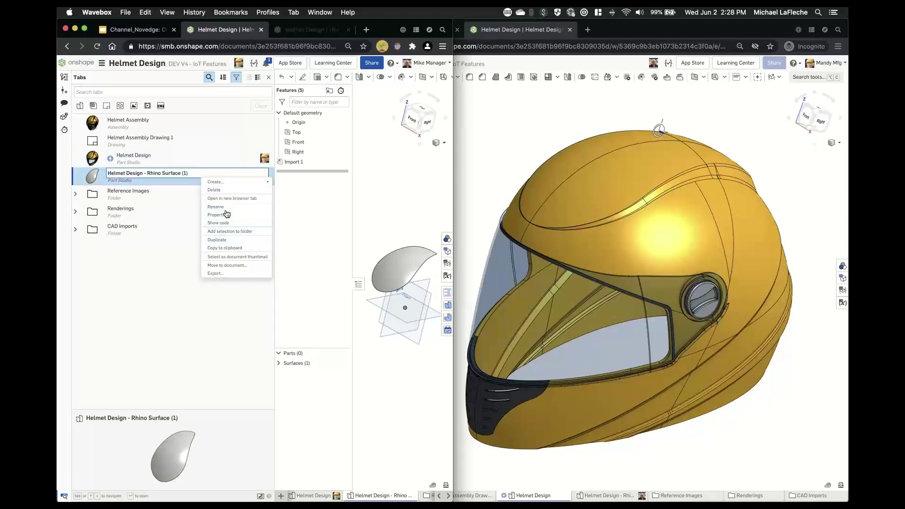
click(212, 214)
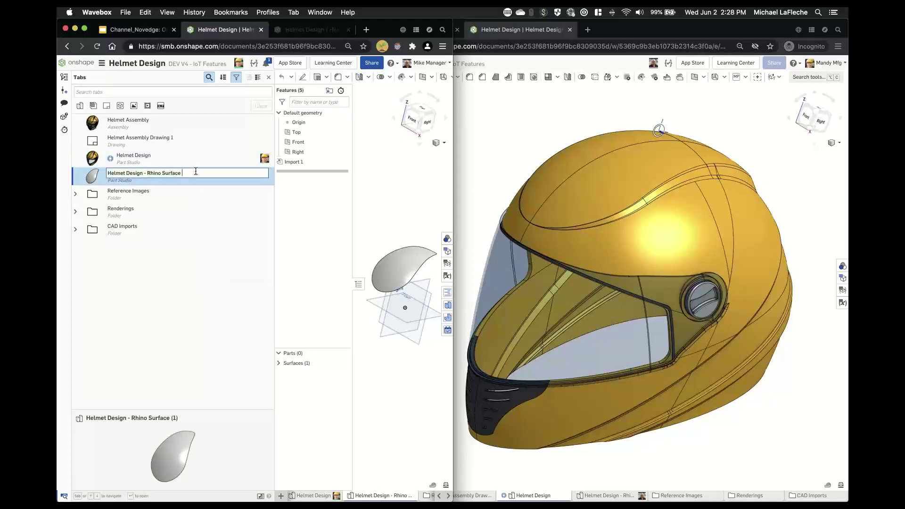
click(177, 307)
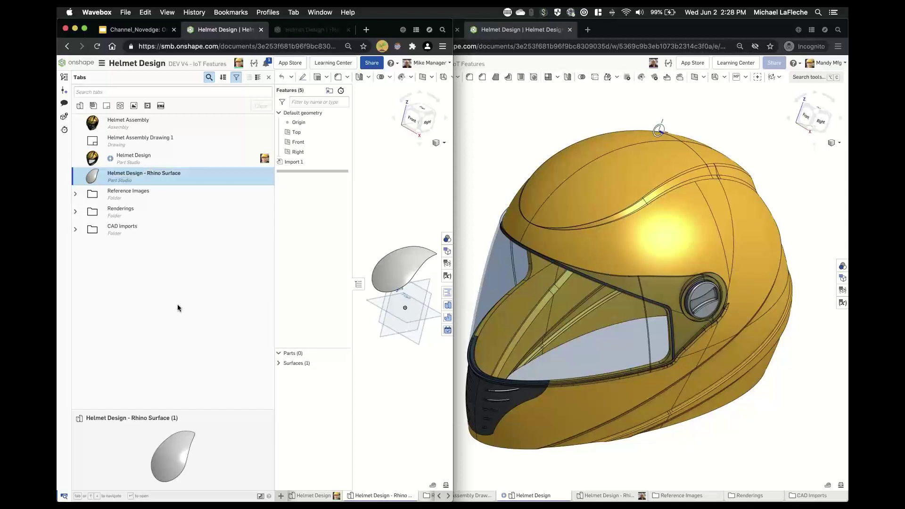
- Browse the front and side helmet reference photos and the Carbon Fiber Render images
click(76, 197)
click(184, 212)
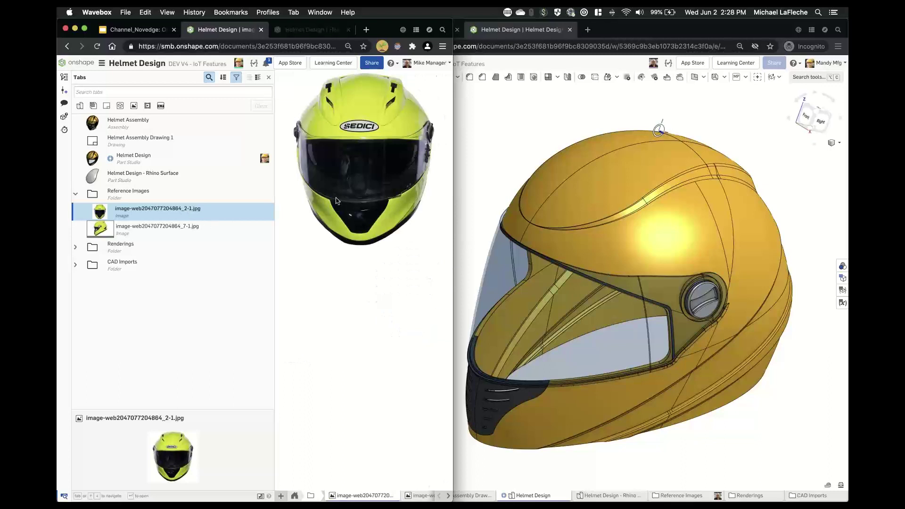
click(217, 231)
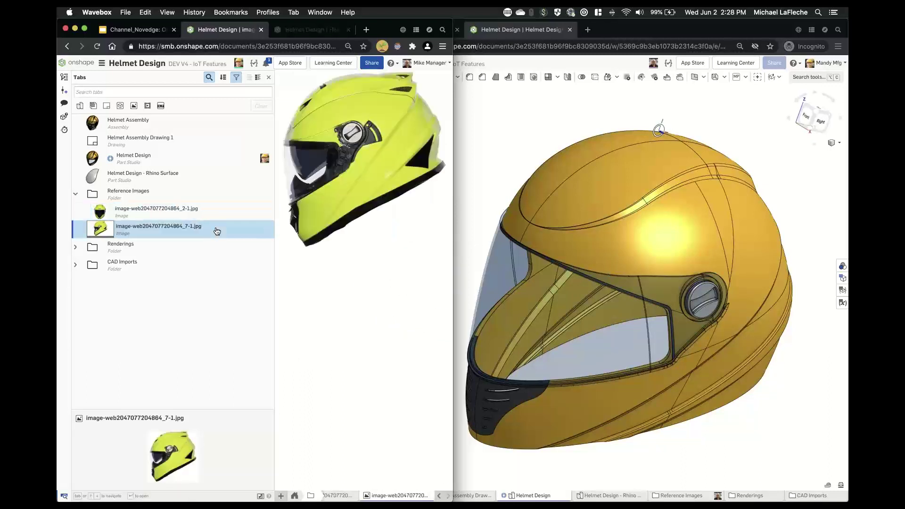
click(77, 249)
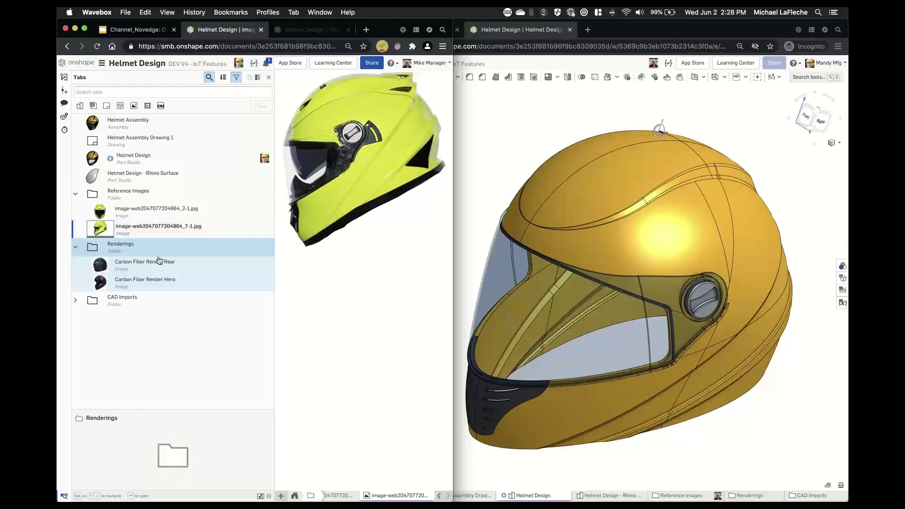
key(Down)
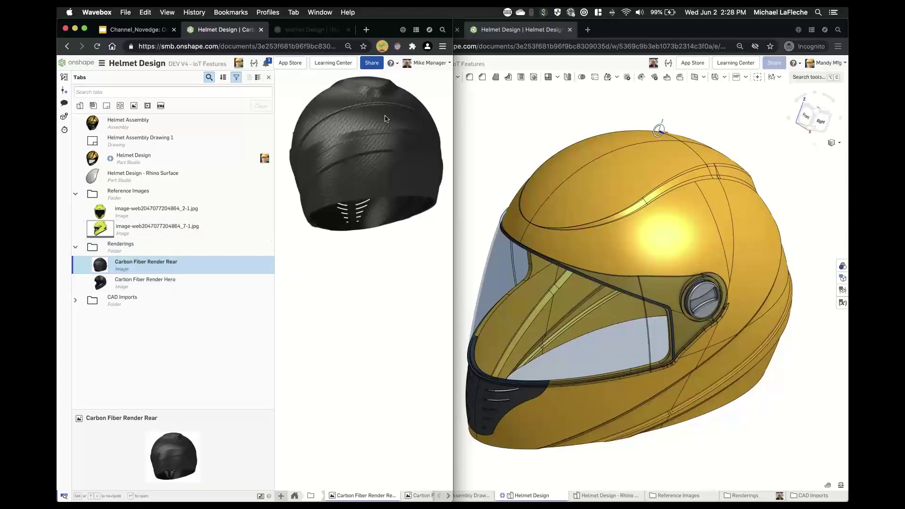
click(151, 283)
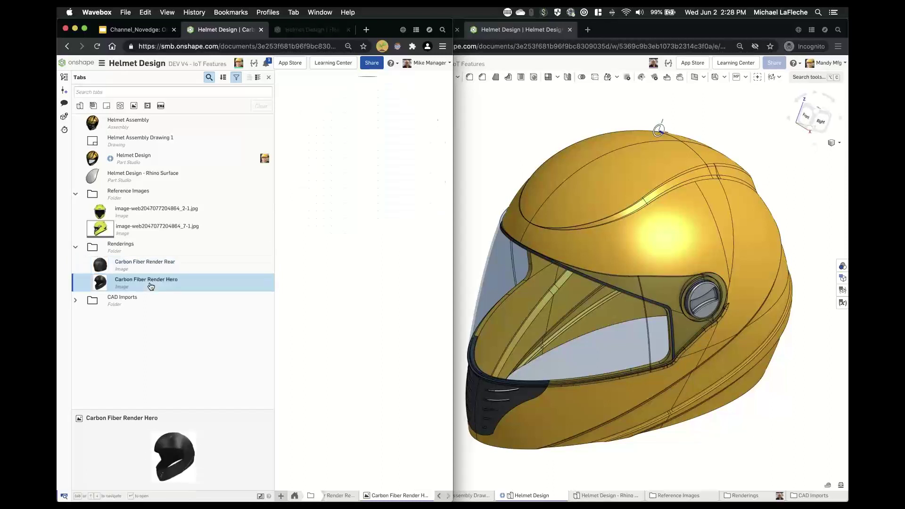
- Review the CAD Imports: Human head.x_t, the Jun-12-2019 video and Rhino Surface (1).3dm
click(77, 301)
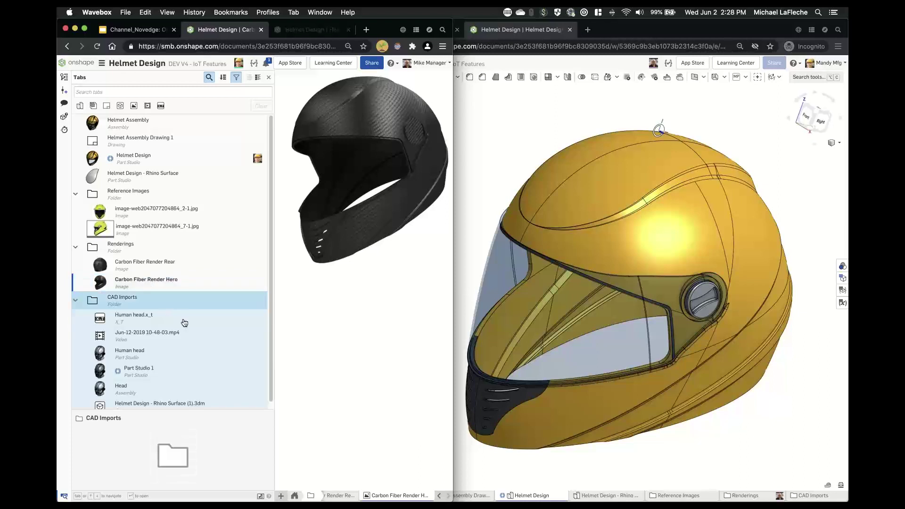
click(185, 321)
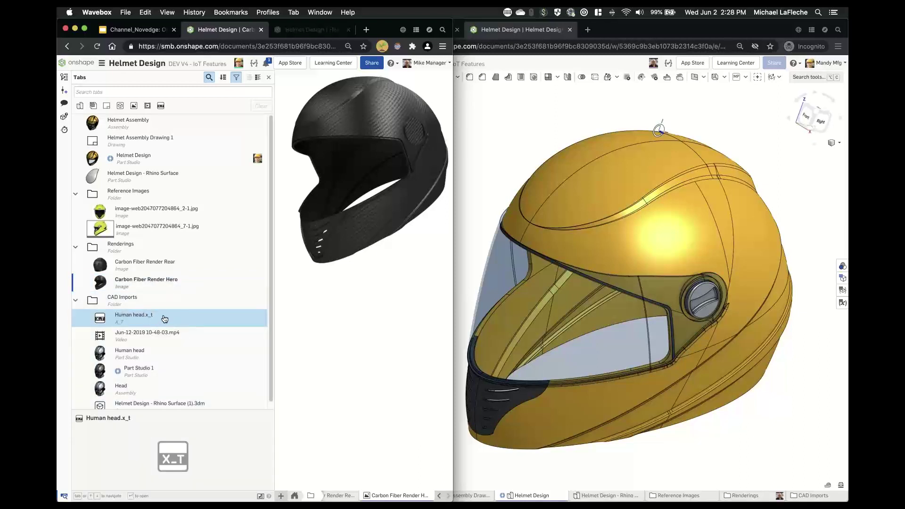
click(190, 337)
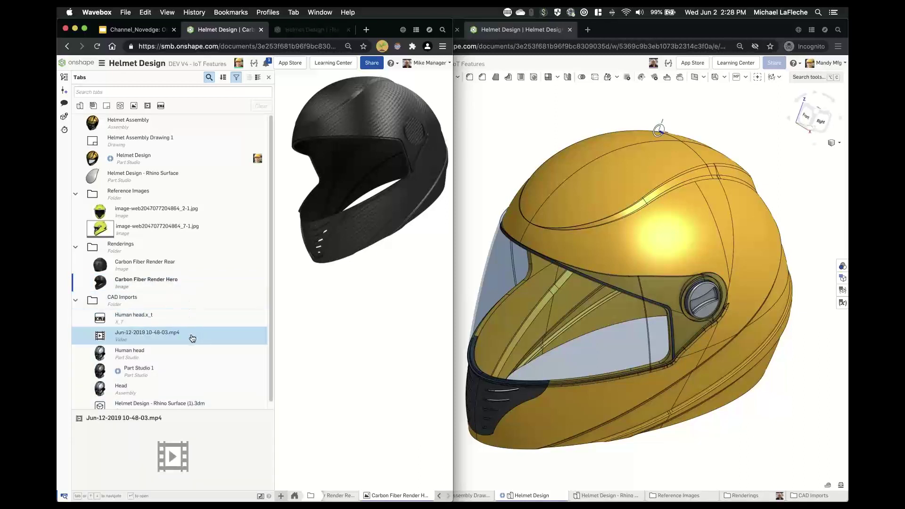
scroll(179, 344, down, 1)
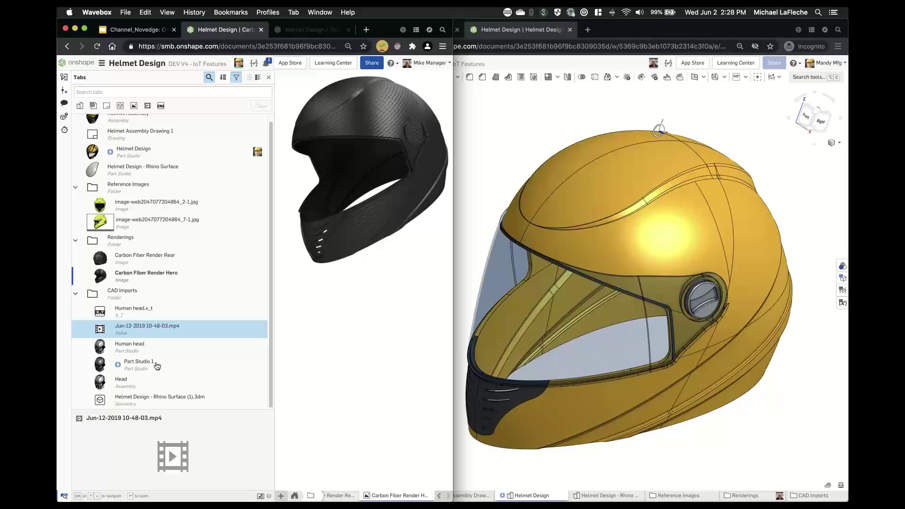
click(198, 401)
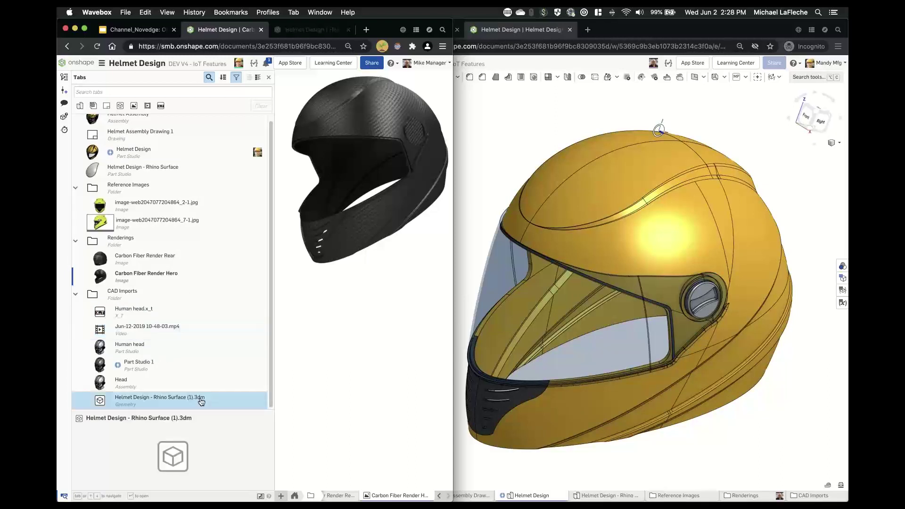
click(77, 295)
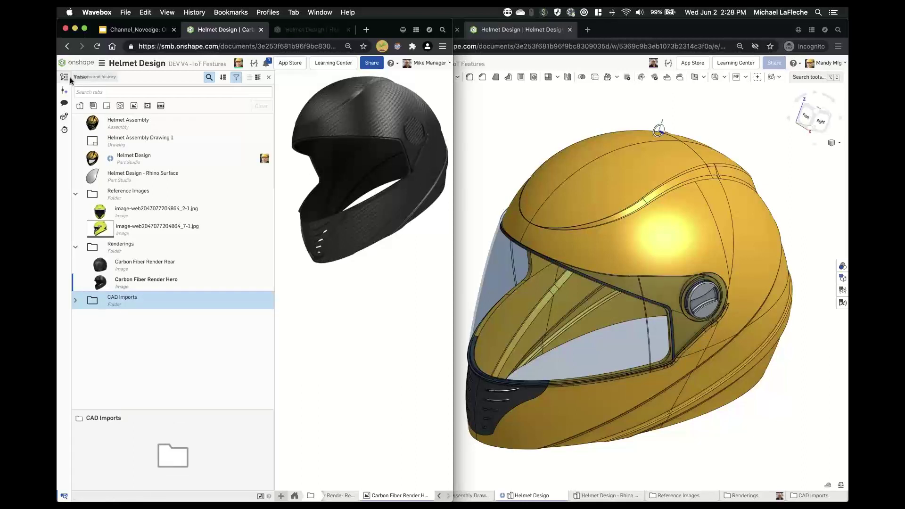
click(65, 77)
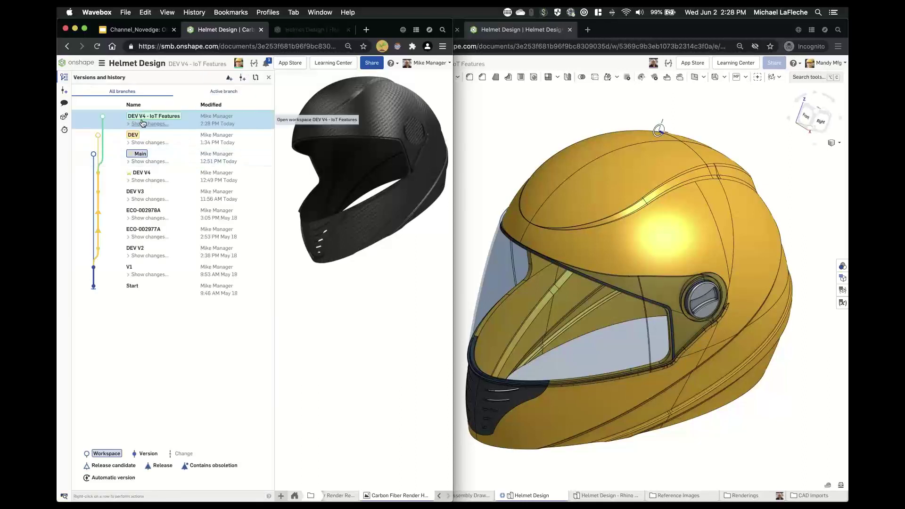
- Expand the workspace's '10 changes' history entry, then go back to the Helmet Design Part Studio
click(143, 123)
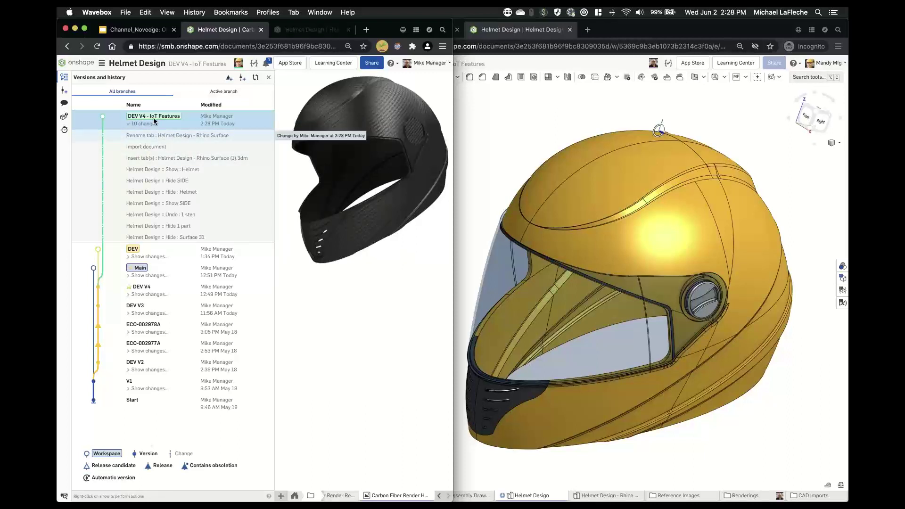
click(271, 78)
click(91, 493)
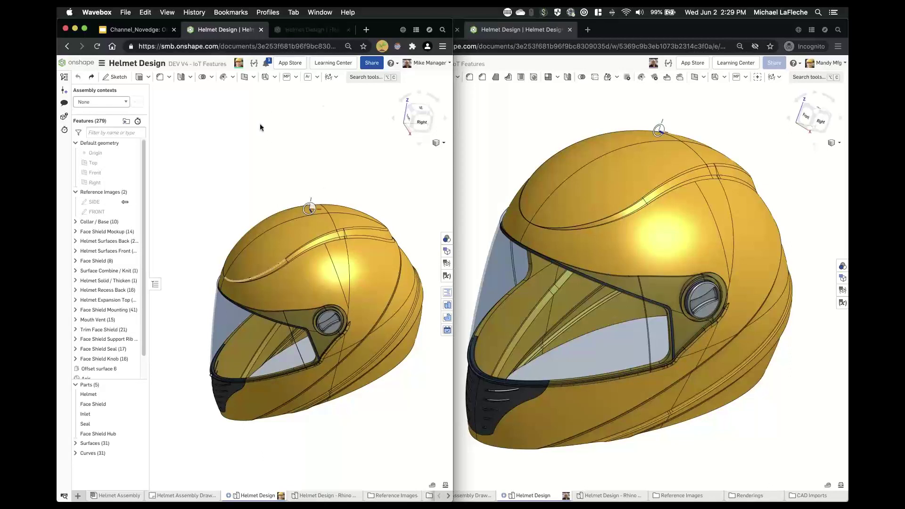
- Derive the Rhino Surface part from Helmet Design - Rhino Surface as the Derived 1 feature
click(366, 78)
text(deri)
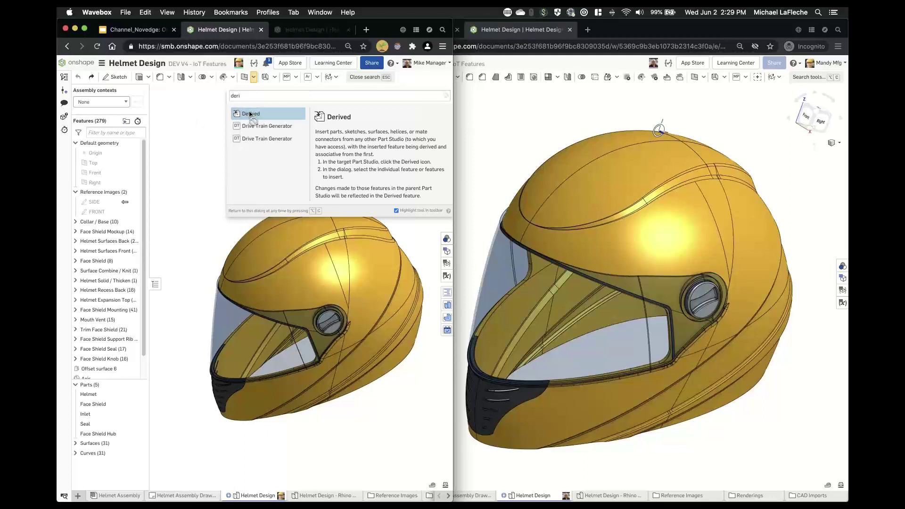
click(250, 114)
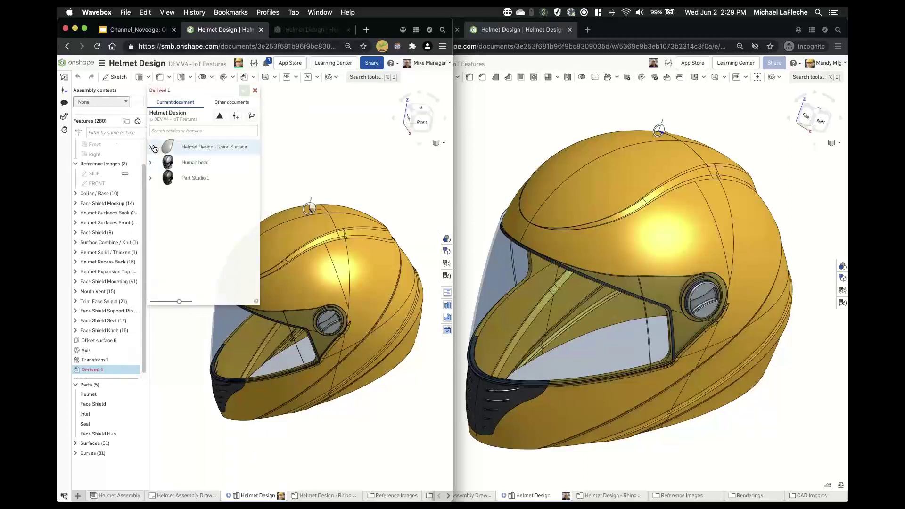
click(153, 149)
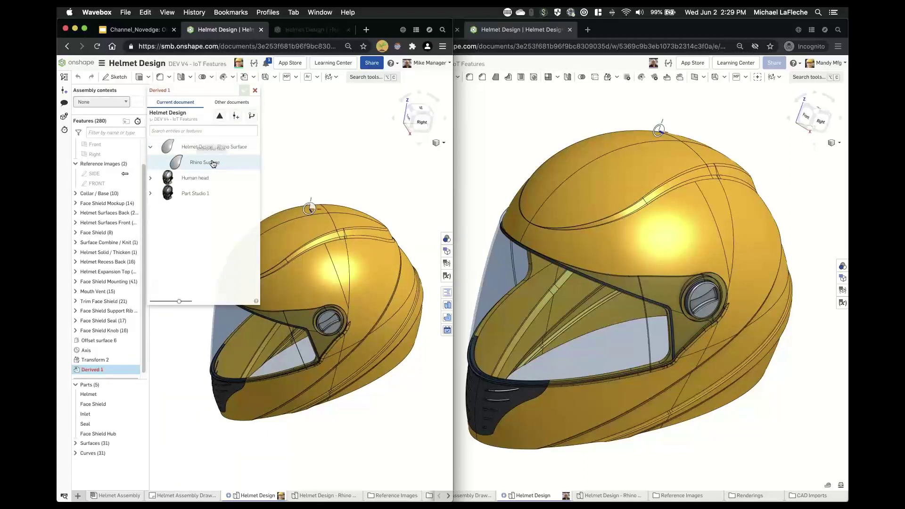
click(203, 162)
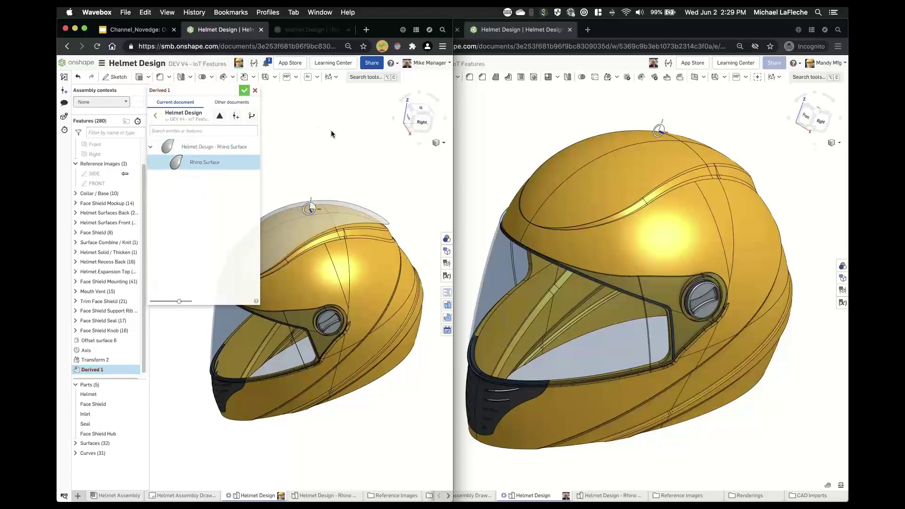
key(Return)
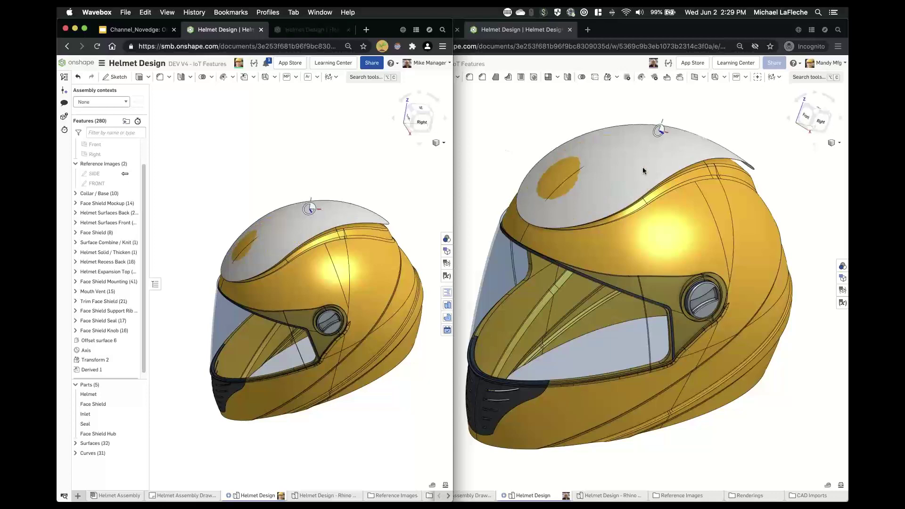
- Inspect the new crown surface from several angles, then show the document's version and branch history
mouse_move(644, 168)
right_down()
mouse_move(640, 159)
mouse_move(607, 165)
mouse_move(653, 160)
right_up()
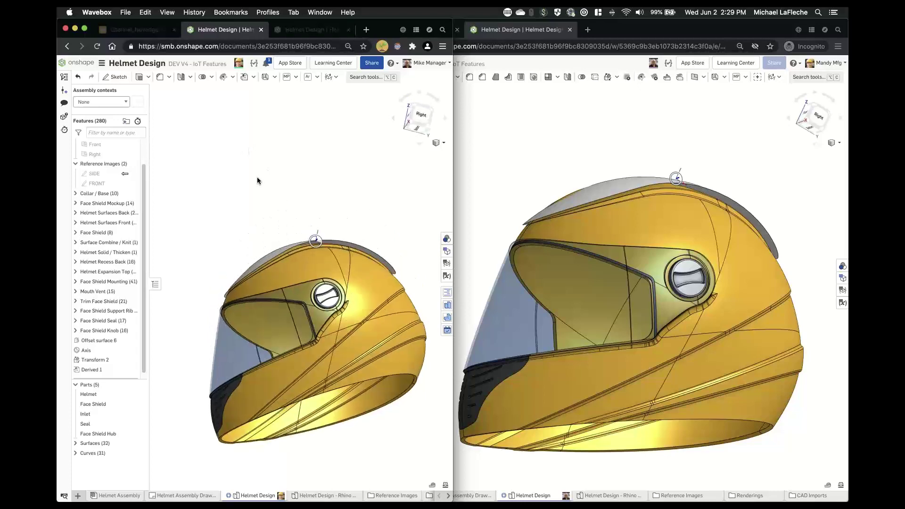
right_drag(257, 181, 269, 173)
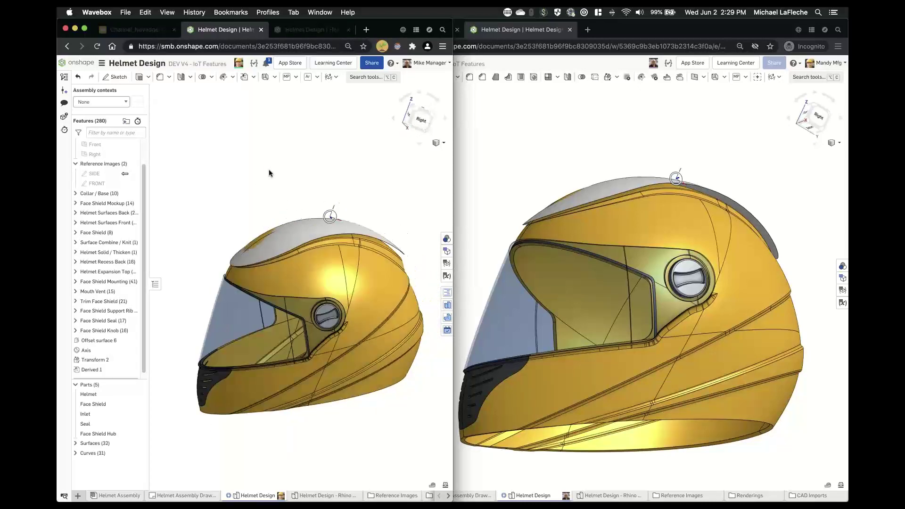
scroll(334, 282, down, 5)
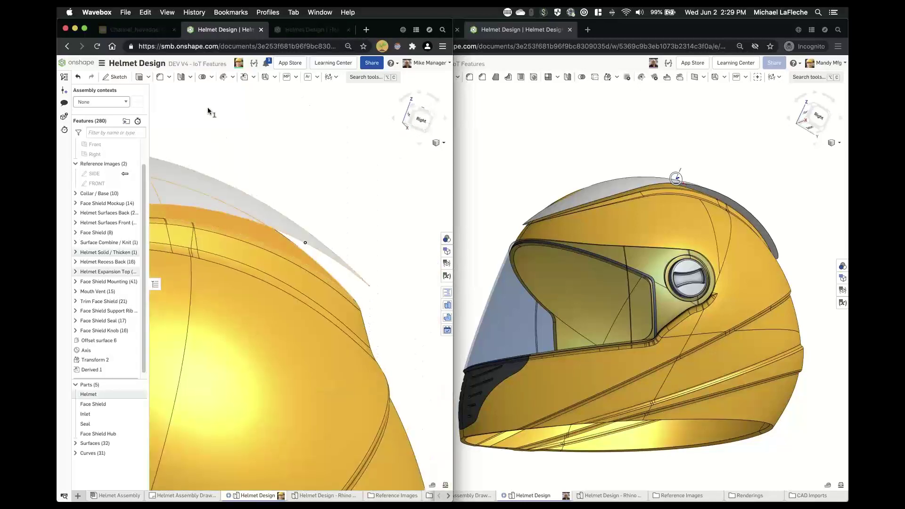
click(378, 79)
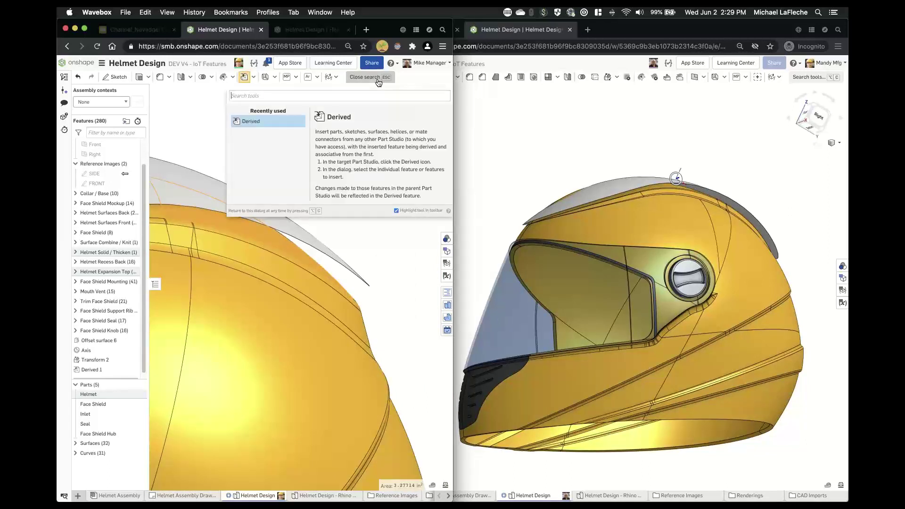
click(183, 100)
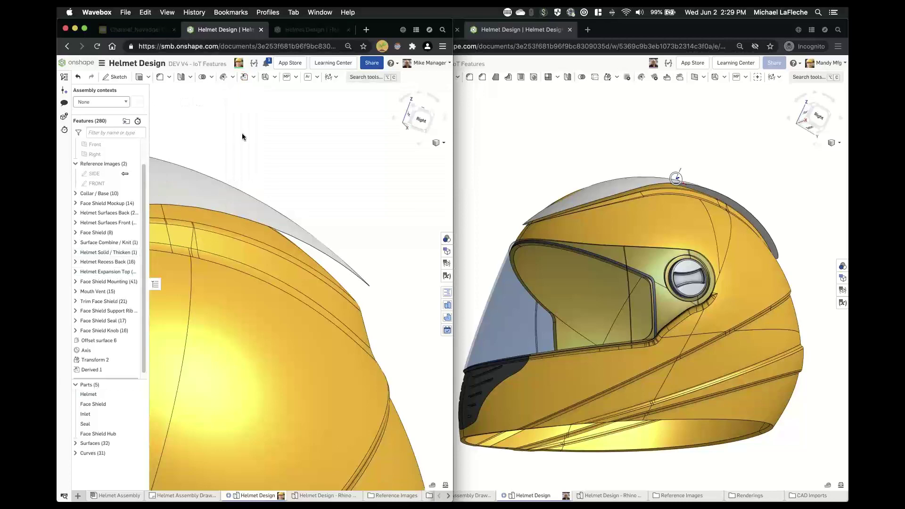
scroll(243, 137, up, 3)
middle_drag(257, 135, 424, 160)
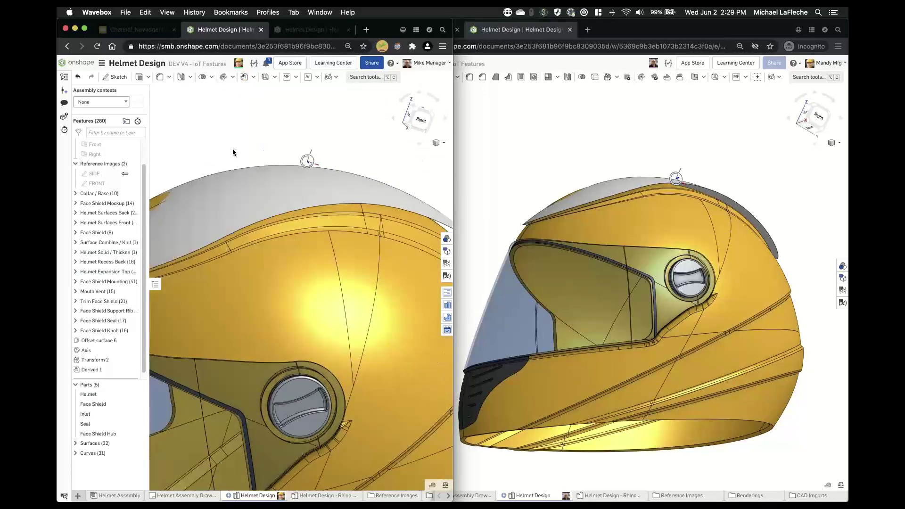
middle_drag(363, 140, 314, 140)
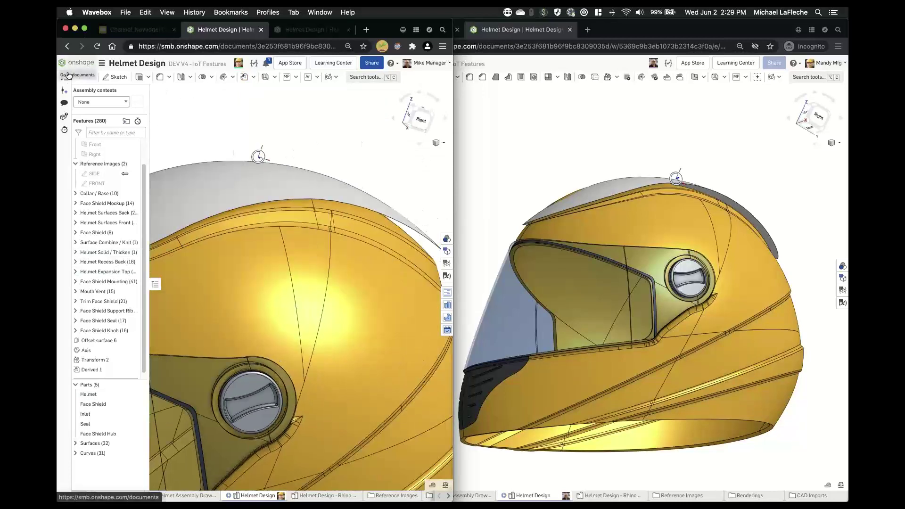
click(65, 77)
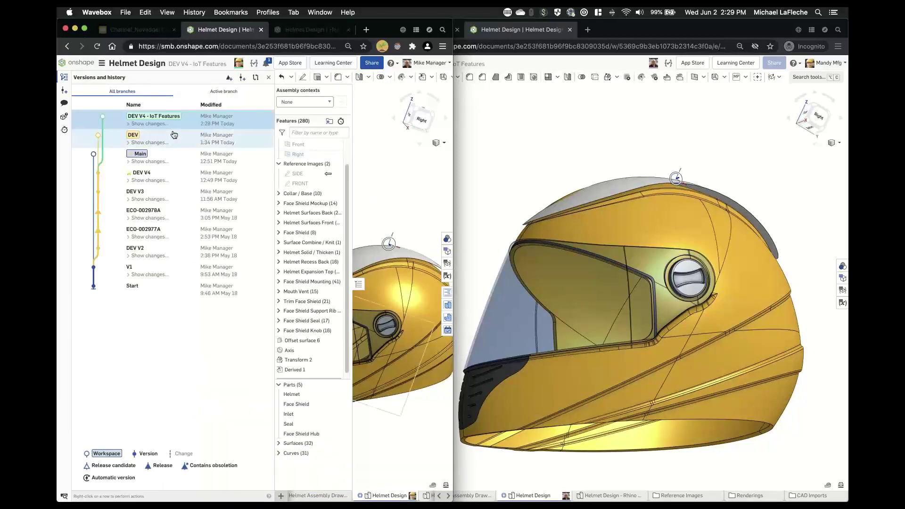
- Switch to the DEV workspace, widen the browser window and line the helmet up to a right-side view
click(197, 140)
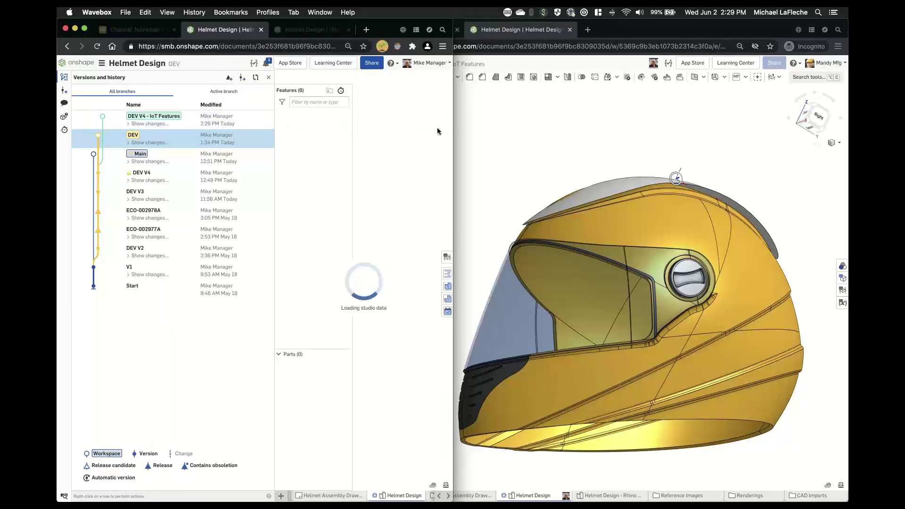
drag(453, 121, 464, 121)
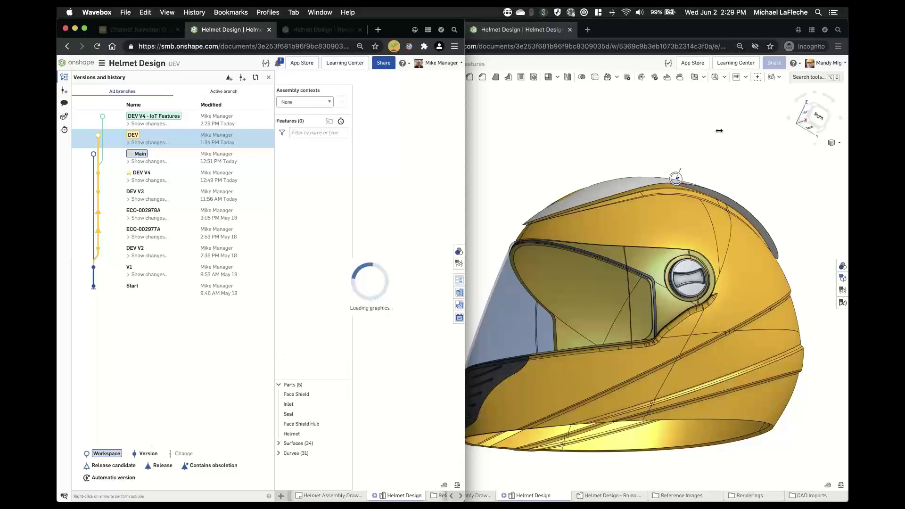
drag(720, 131, 737, 133)
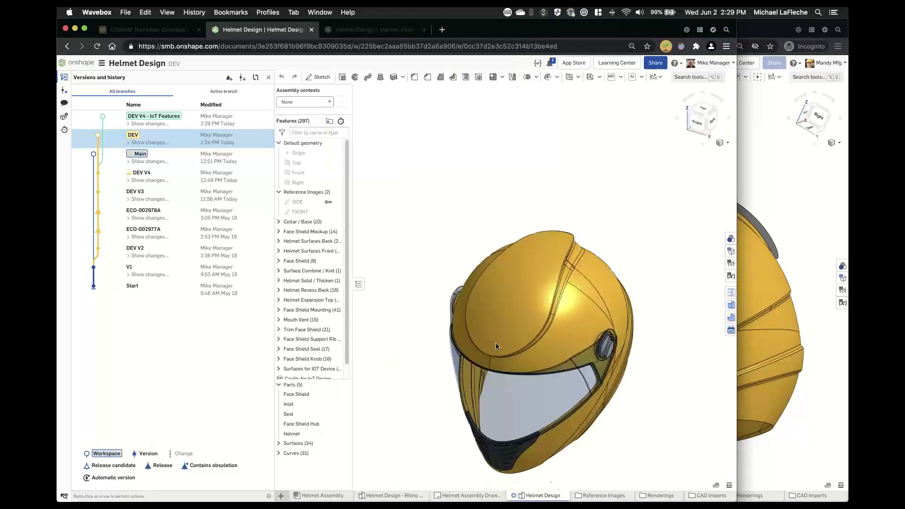
right_drag(496, 343, 520, 298)
middle_drag(612, 267, 483, 281)
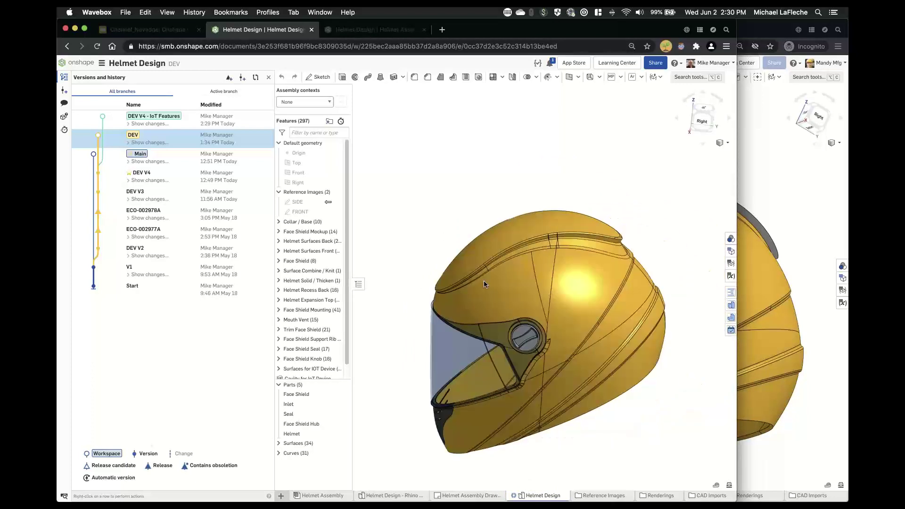
right_drag(552, 289, 558, 272)
scroll(320, 330, down, 1)
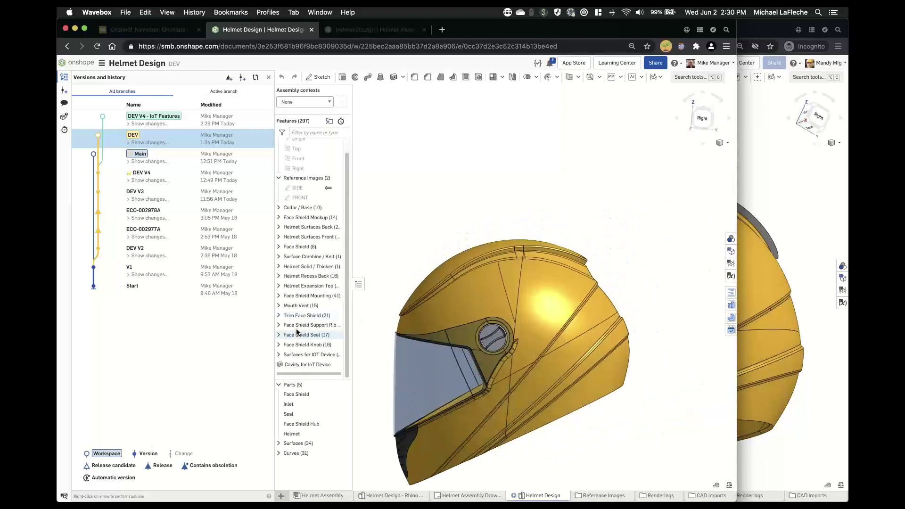
- Expand Surfaces for IOT Device, roll back to after Offset surface 6 and inspect the grey strip
click(279, 356)
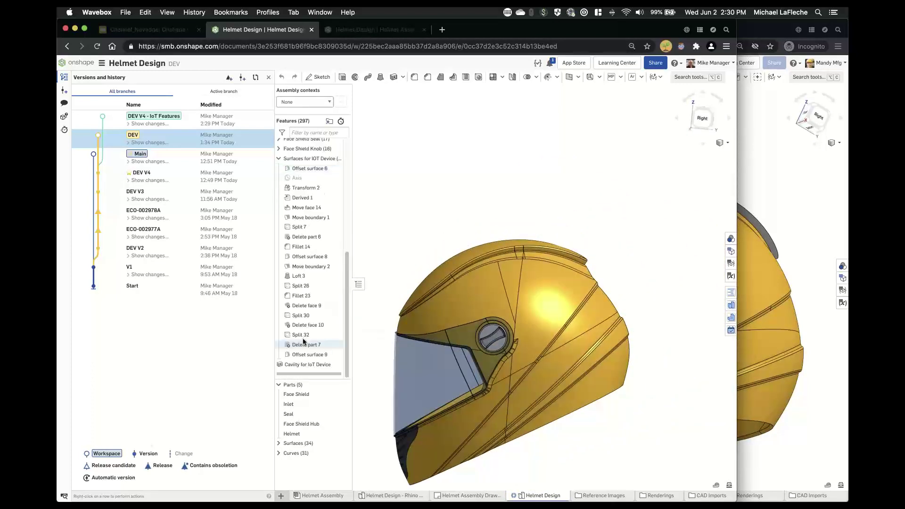
scroll(323, 364, down, 5)
drag(323, 373, 317, 260)
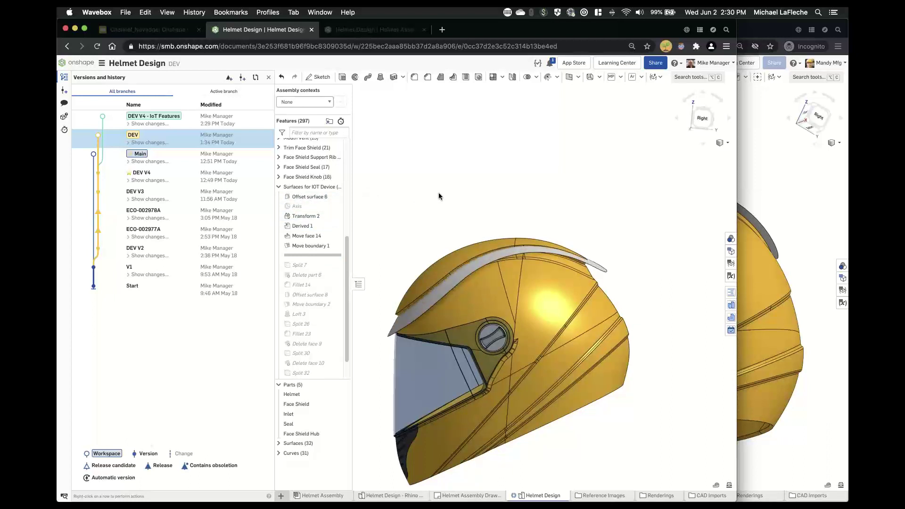
right_drag(439, 196, 476, 217)
scroll(510, 236, up, 2)
click(542, 250)
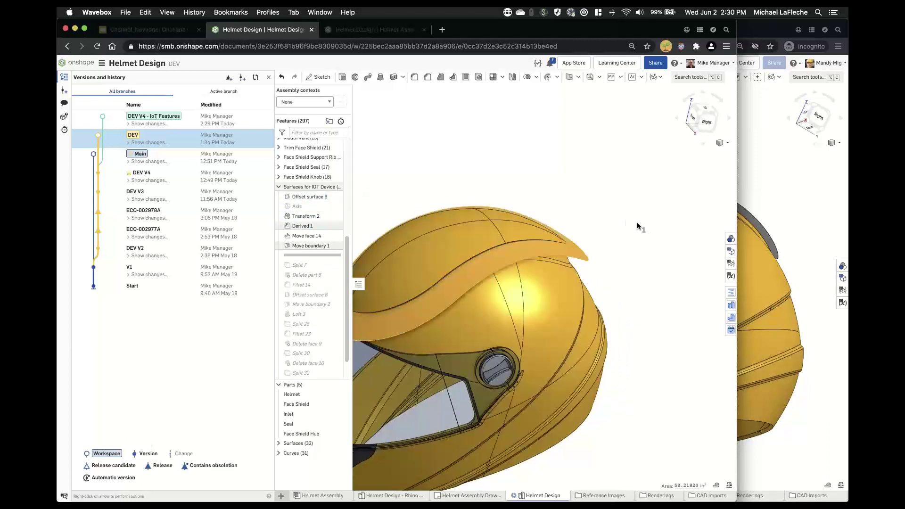
click(622, 214)
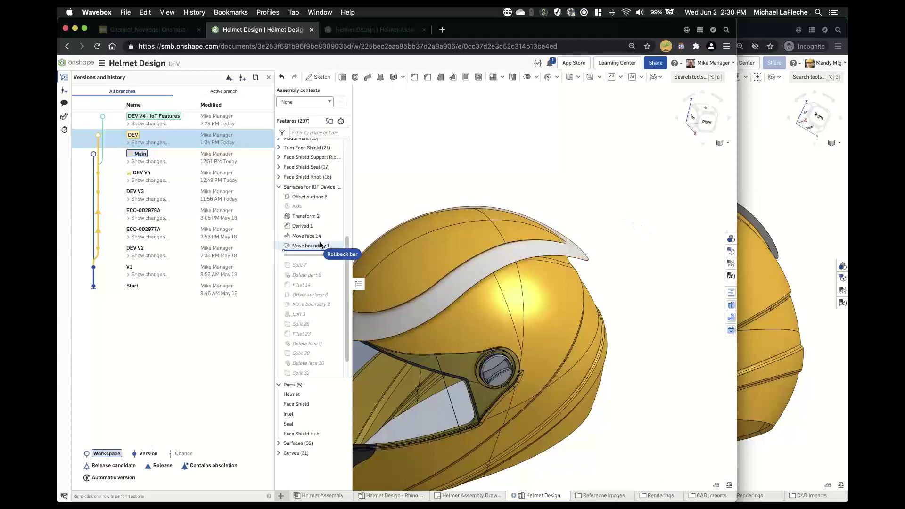
- Roll back to after Move face 14 and hide the Helmet part to expose the Derived 1 crown
drag(330, 256, 330, 246)
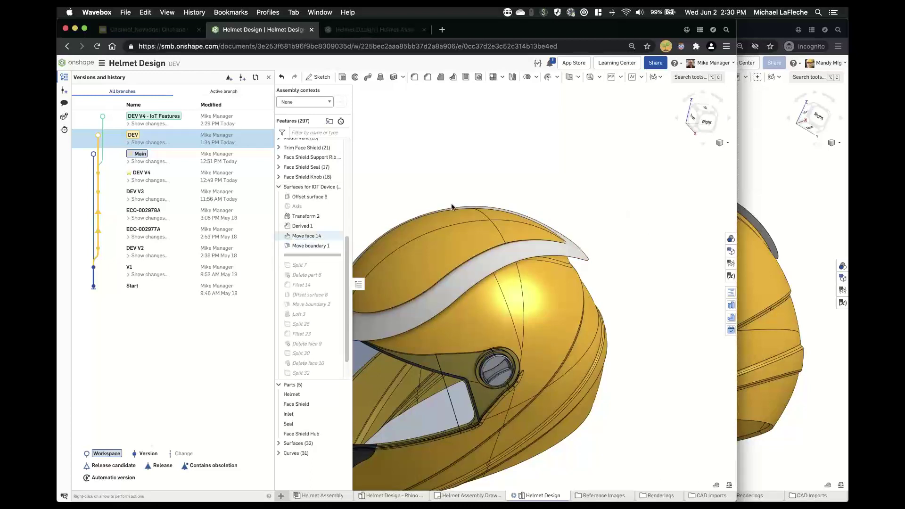
click(269, 78)
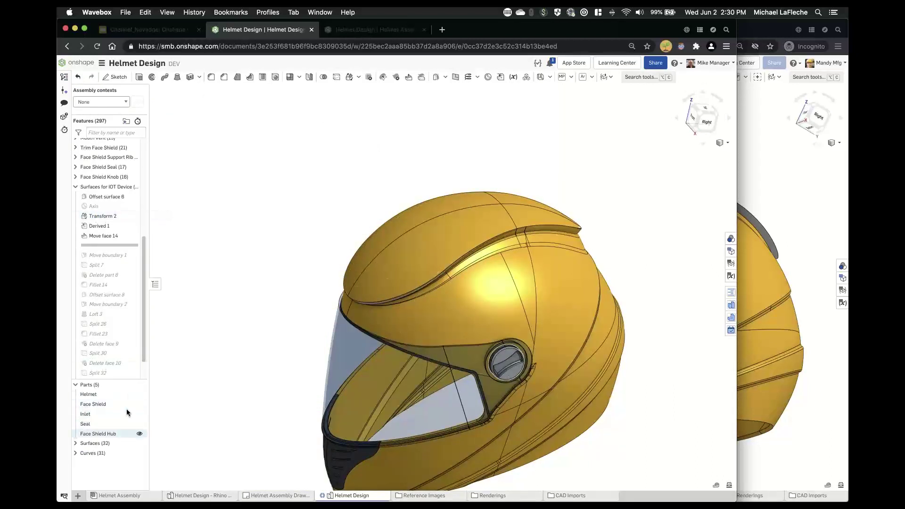
click(136, 394)
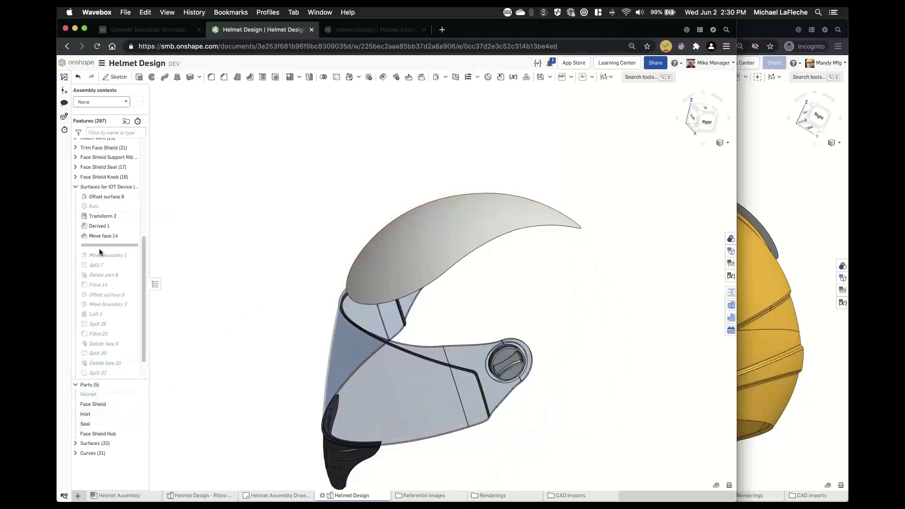
click(97, 225)
mouse_move(317, 176)
right_down()
mouse_move(283, 185)
mouse_move(308, 166)
right_up()
click(581, 171)
scroll(574, 194, up, 2)
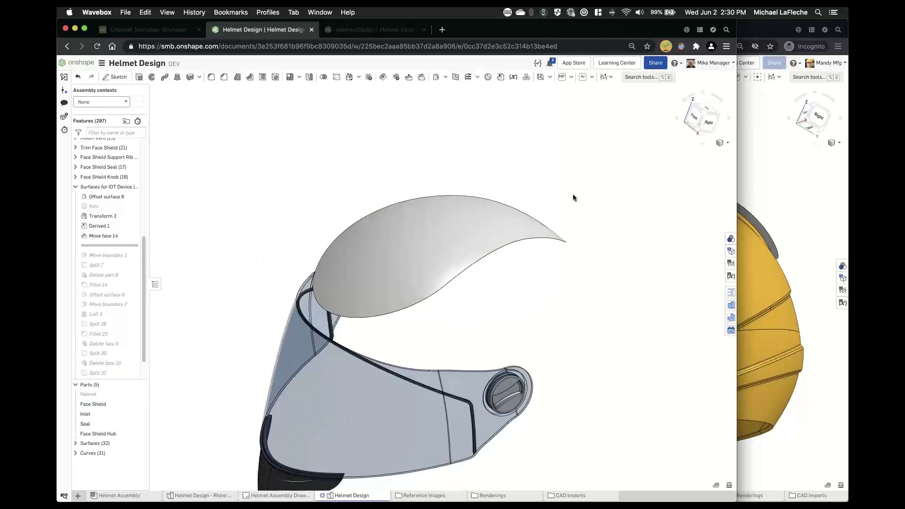
click(636, 78)
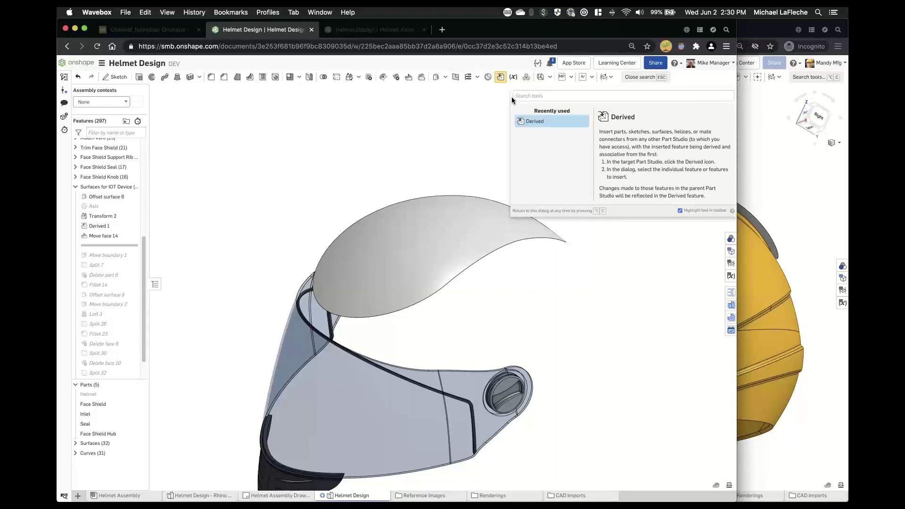
- Use the 'move' tool search to create Move boundary 3 on the Rhino Surface with Blind 1 in
text(move)
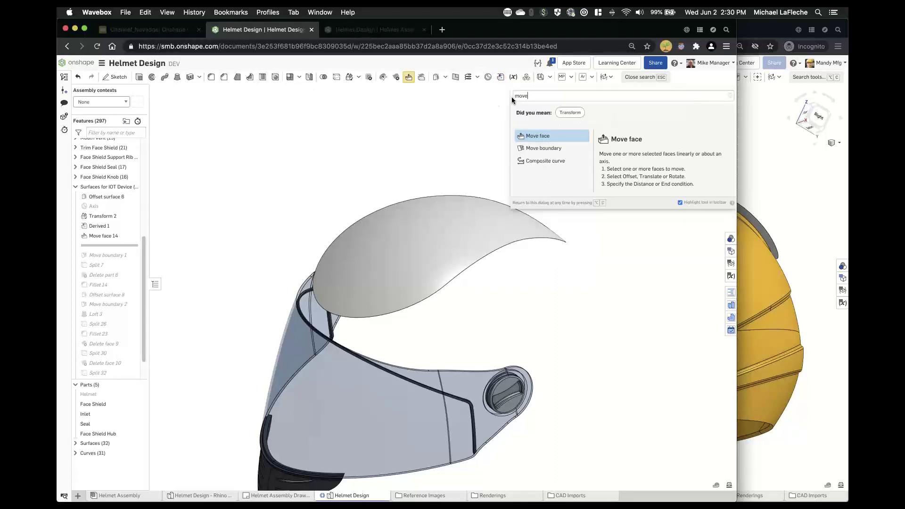
click(550, 149)
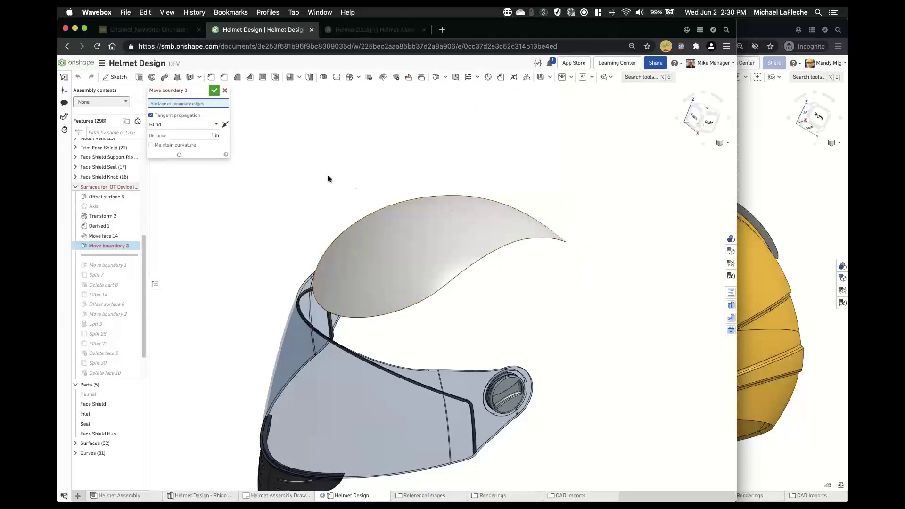
right_drag(330, 180, 323, 216)
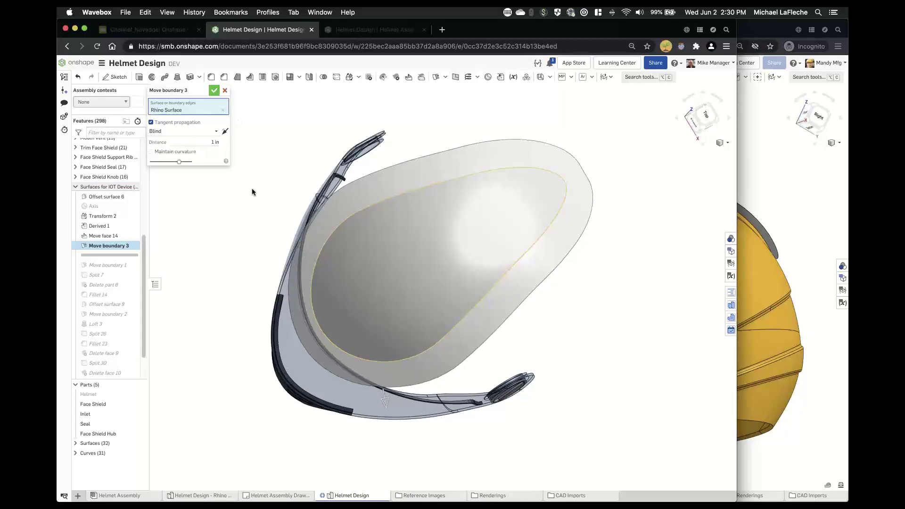
key(Return)
mouse_move(243, 231)
right_down()
mouse_move(259, 273)
mouse_move(265, 246)
mouse_move(249, 223)
mouse_move(250, 231)
right_up()
drag(121, 255, 122, 275)
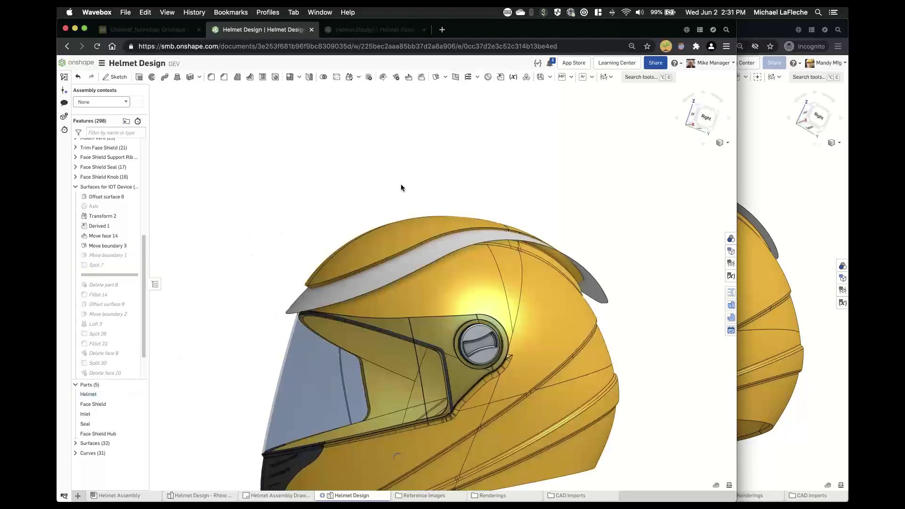
- Roll the part studio forward past Split 7 and view the regenerated 298-feature helmet isometrically
right_drag(381, 191, 388, 184)
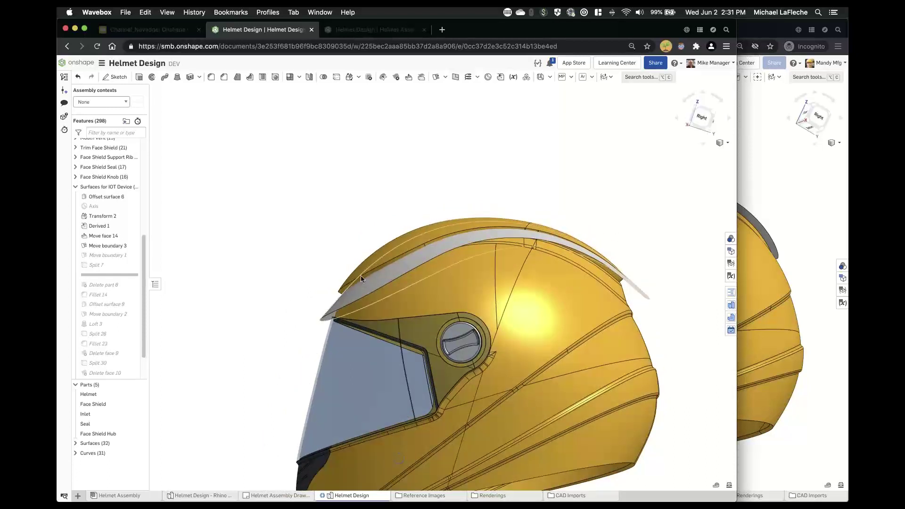
click(459, 237)
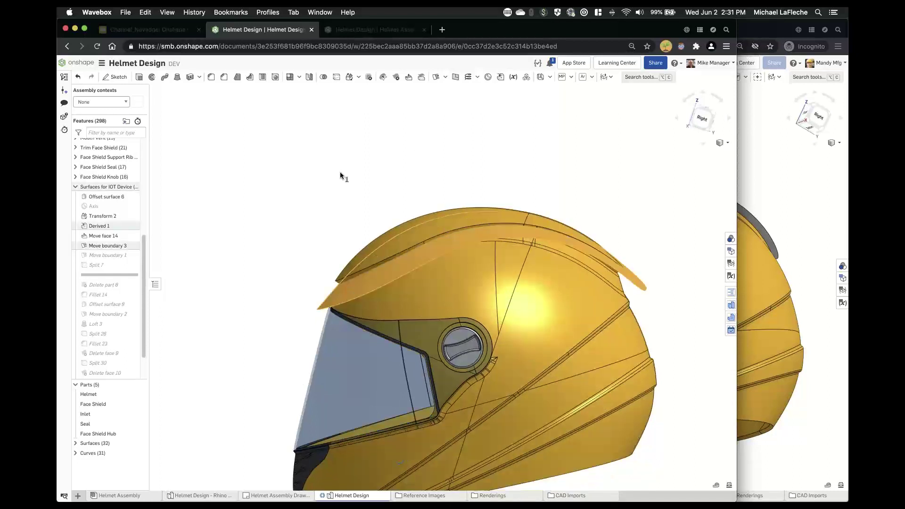
click(341, 173)
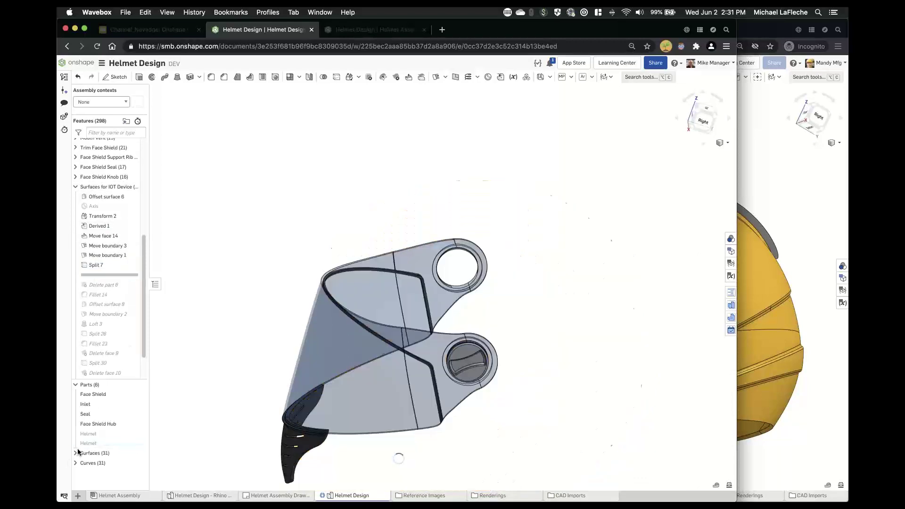
click(76, 454)
scroll(118, 396, down, 10)
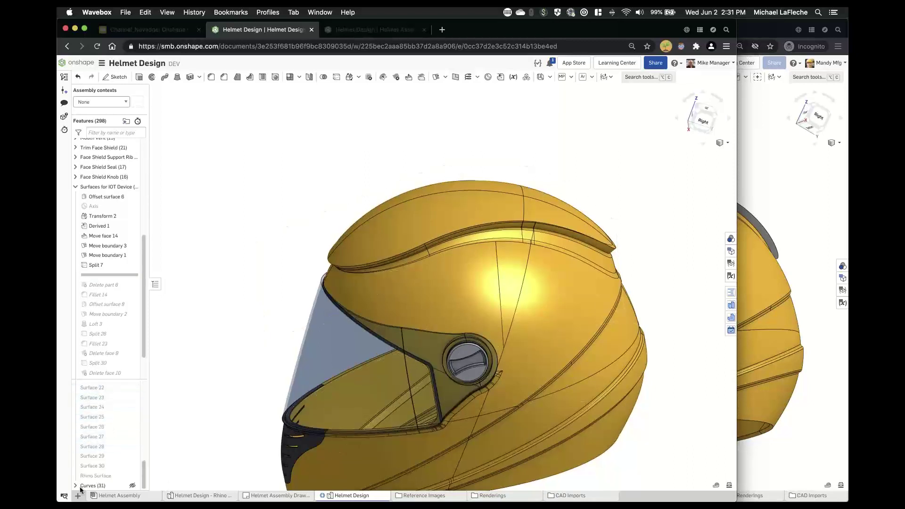
scroll(103, 403, down, 10)
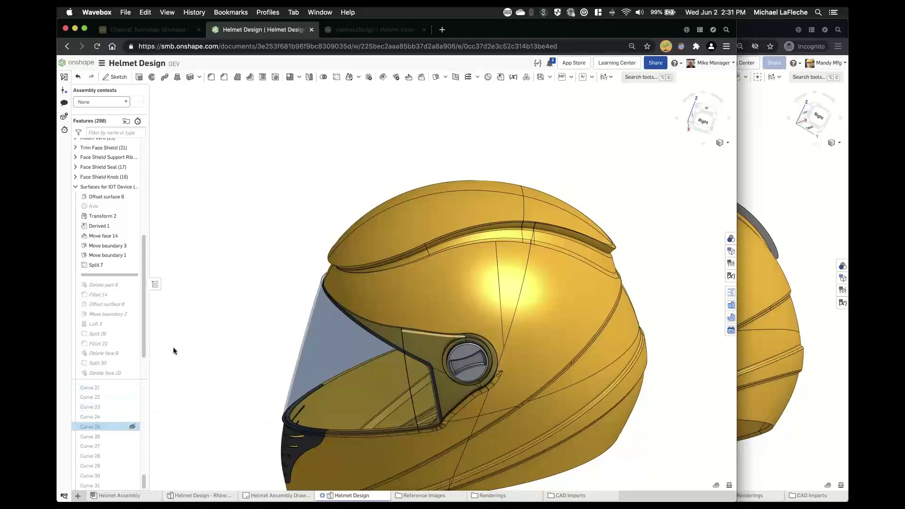
scroll(446, 302, up, 10)
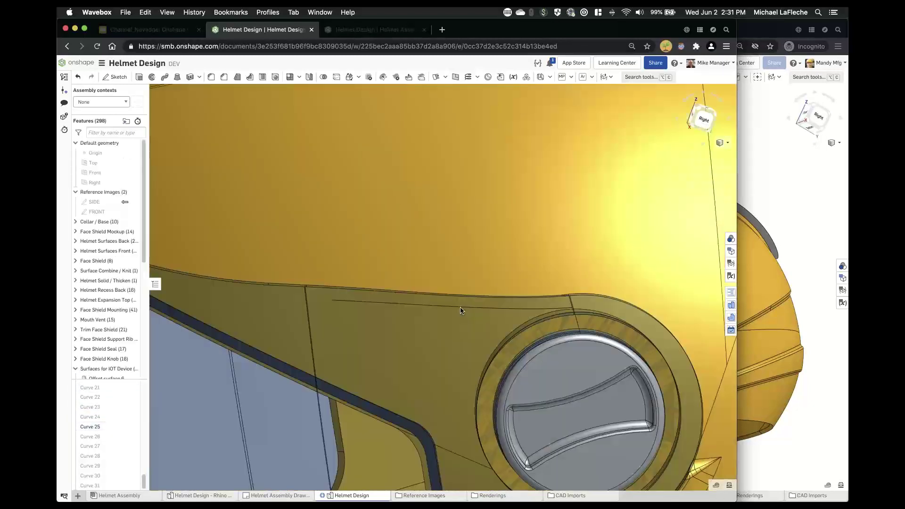
scroll(472, 320, down, 3)
right_drag(473, 323, 430, 295)
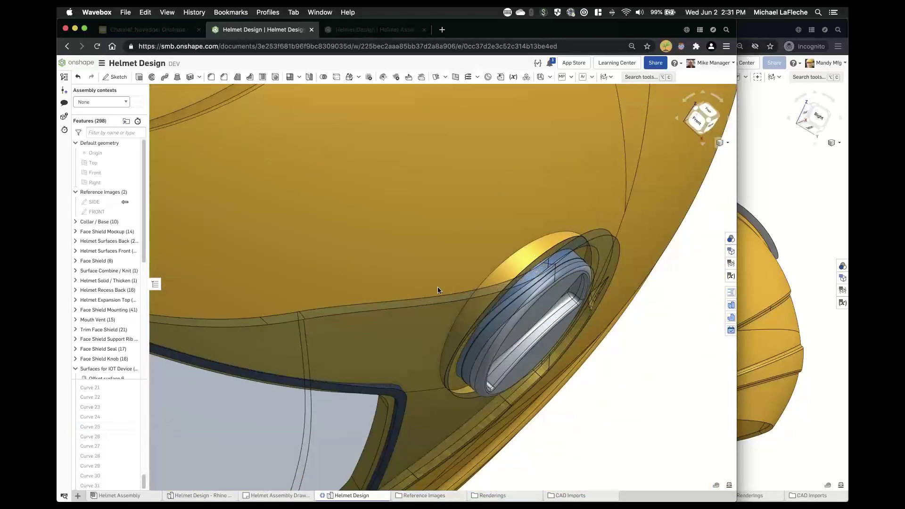
scroll(437, 287, down, 8)
key(shift+7)
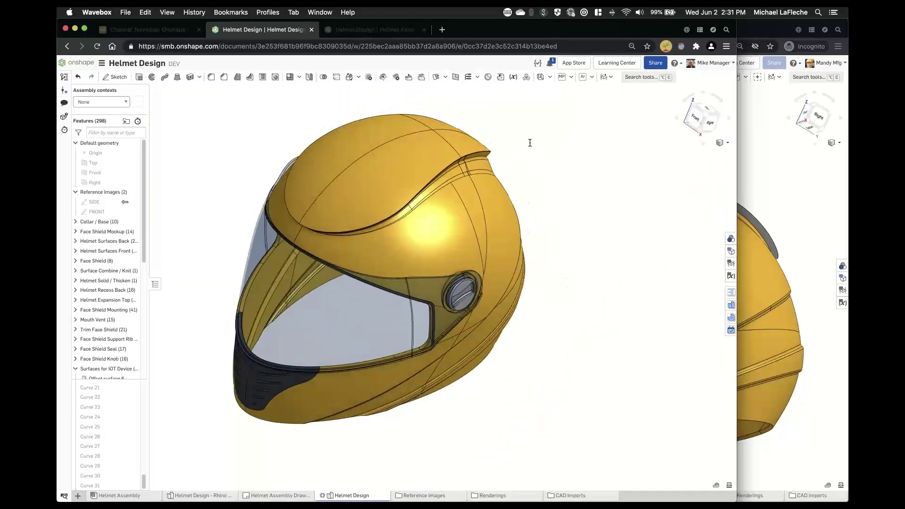
- Start a 3D fit spline through the crown fillet vertex with start and end directions from helmet edges
click(478, 77)
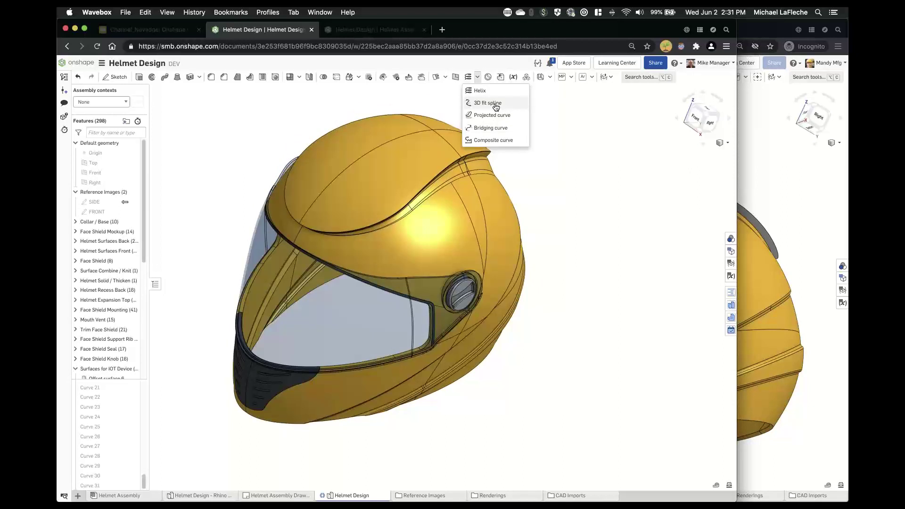
click(495, 105)
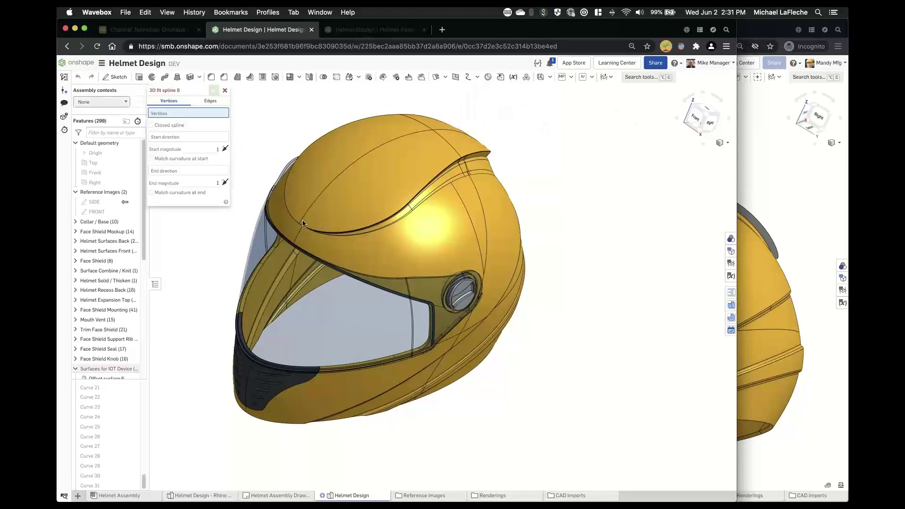
click(191, 135)
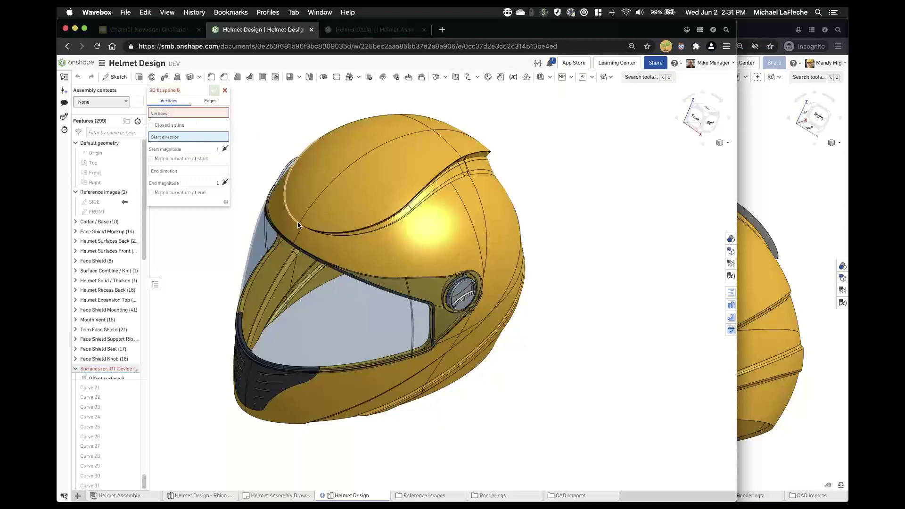
scroll(292, 214, up, 10)
scroll(290, 209, up, 2)
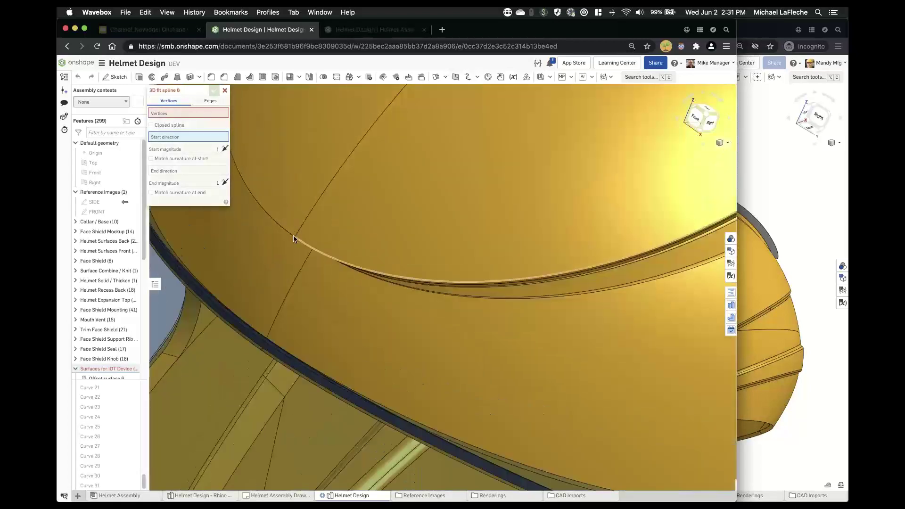
click(179, 113)
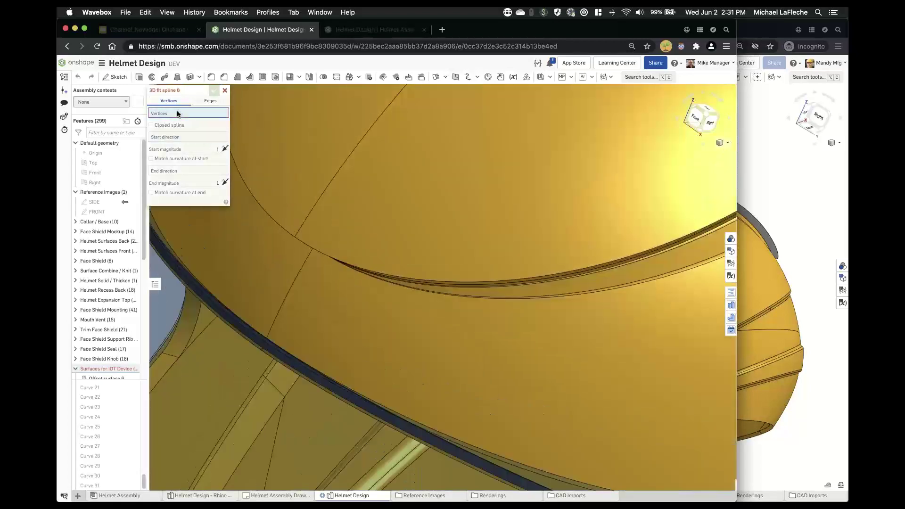
click(295, 236)
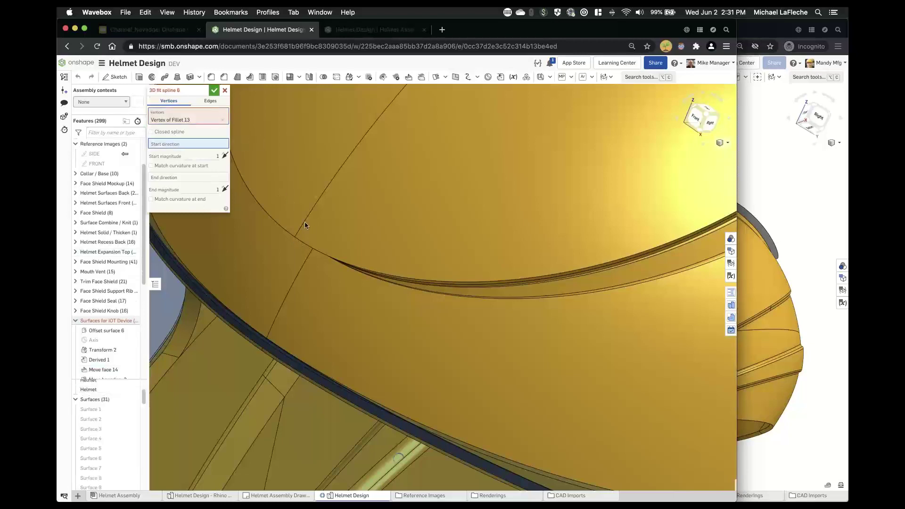
click(305, 224)
click(199, 184)
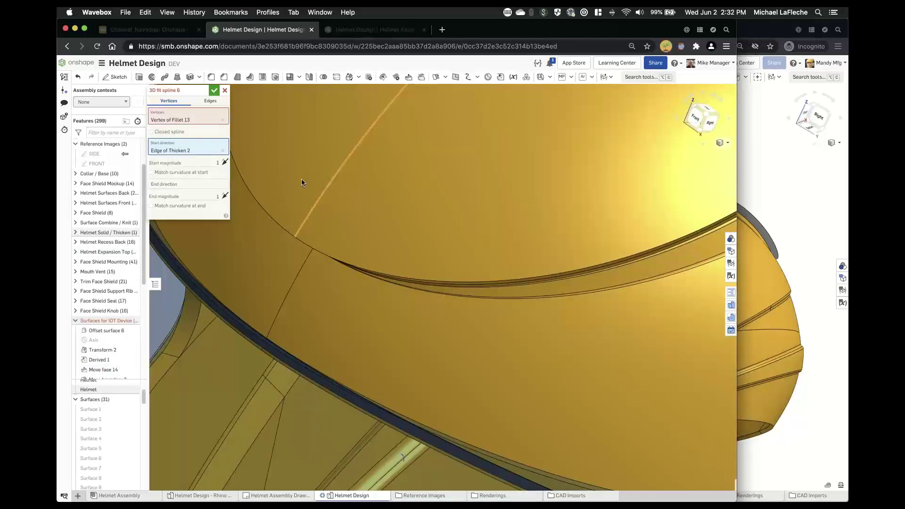
key(f)
right_drag(410, 204, 493, 247)
scroll(493, 248, up, 5)
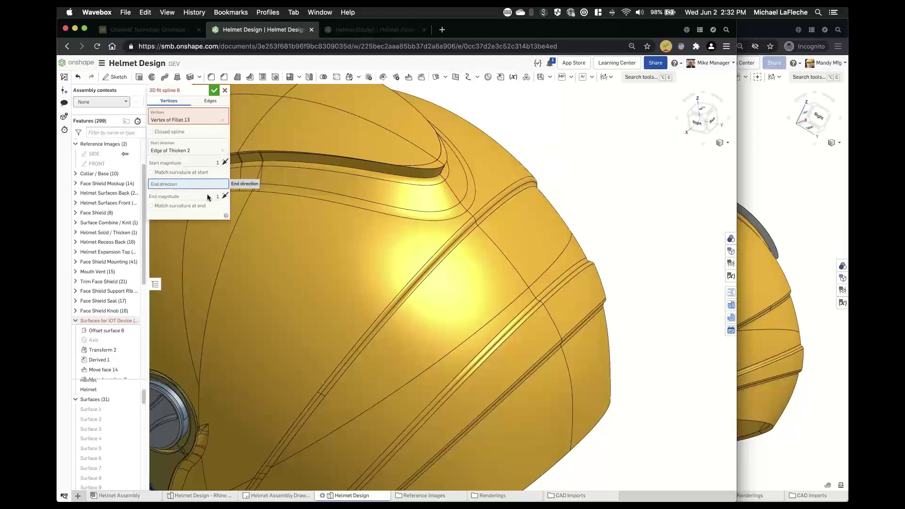
click(525, 290)
- Try the edge-based and Closed spline options, clear the end direction, then cancel the spline
key(f)
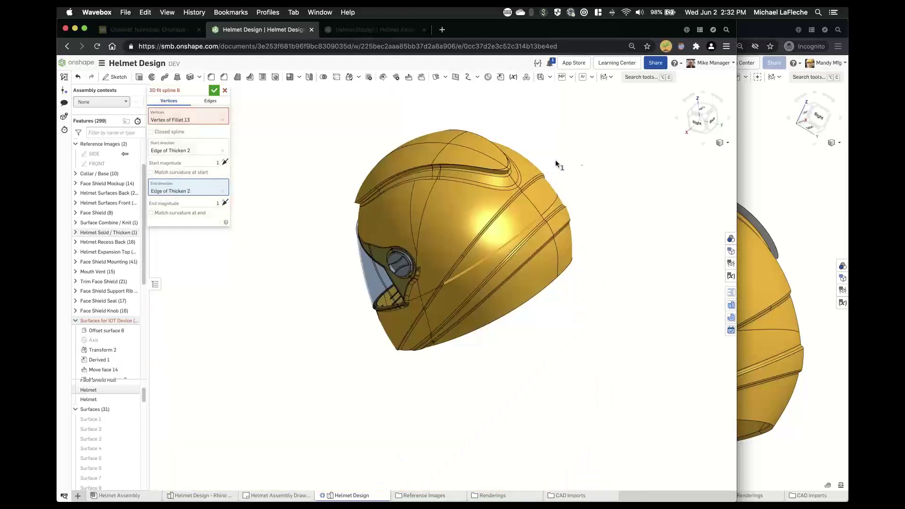
right_drag(586, 160, 584, 166)
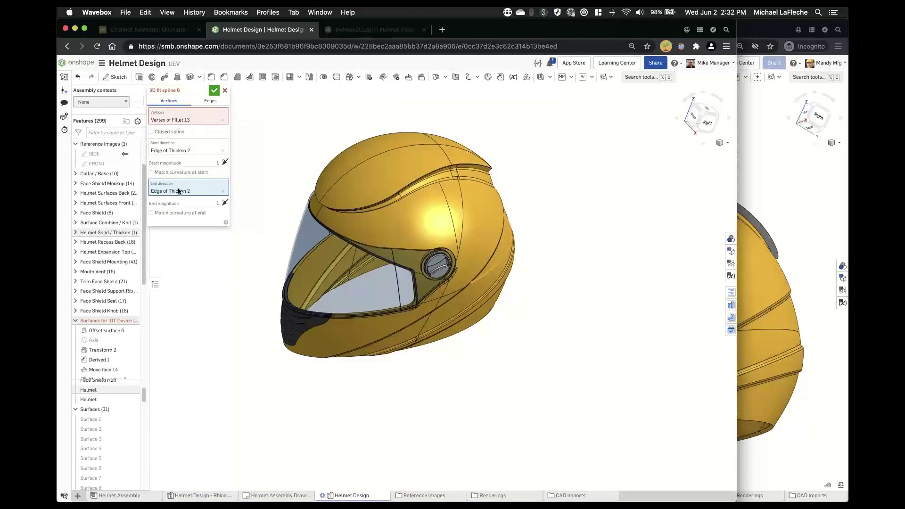
right_drag(310, 112, 289, 124)
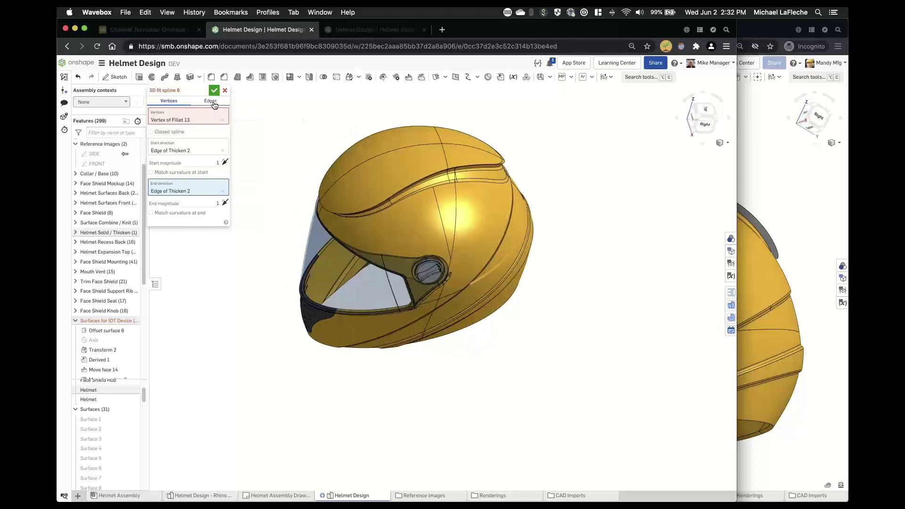
click(213, 102)
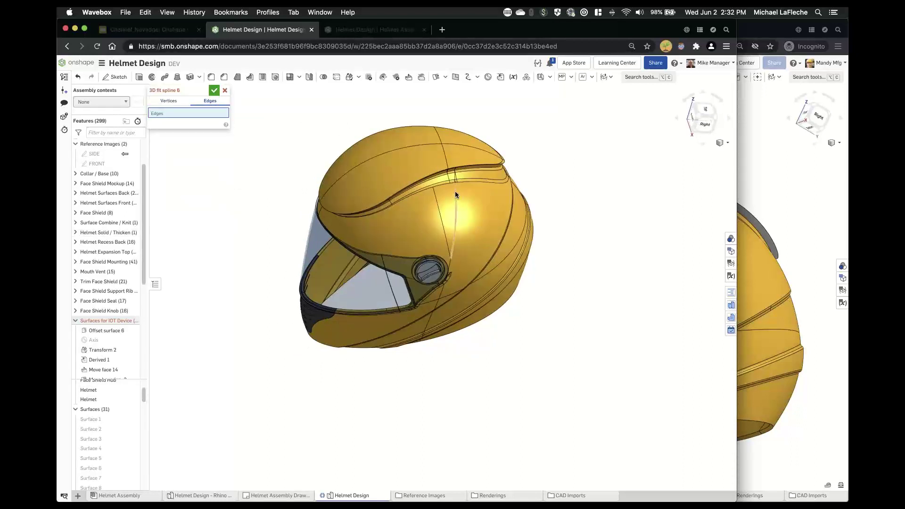
click(439, 146)
click(169, 102)
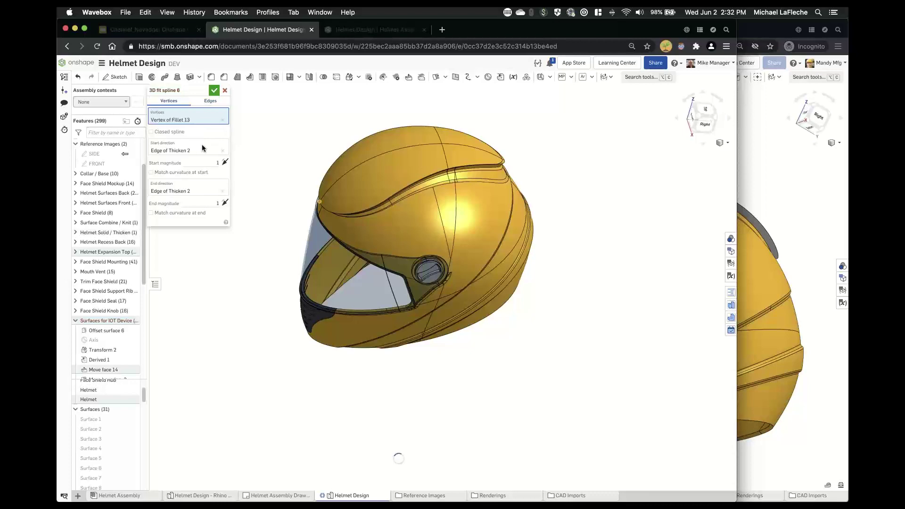
right_drag(515, 165, 507, 189)
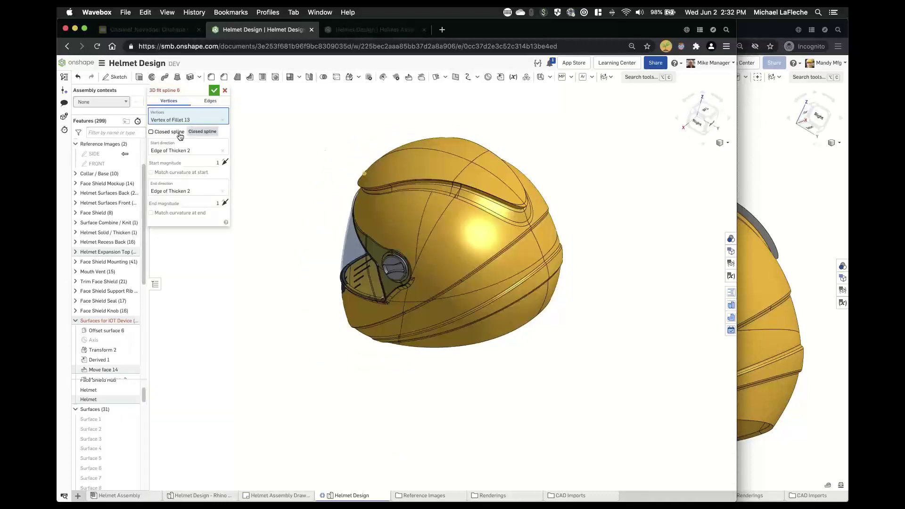
click(179, 137)
click(180, 135)
click(181, 135)
click(180, 136)
click(180, 189)
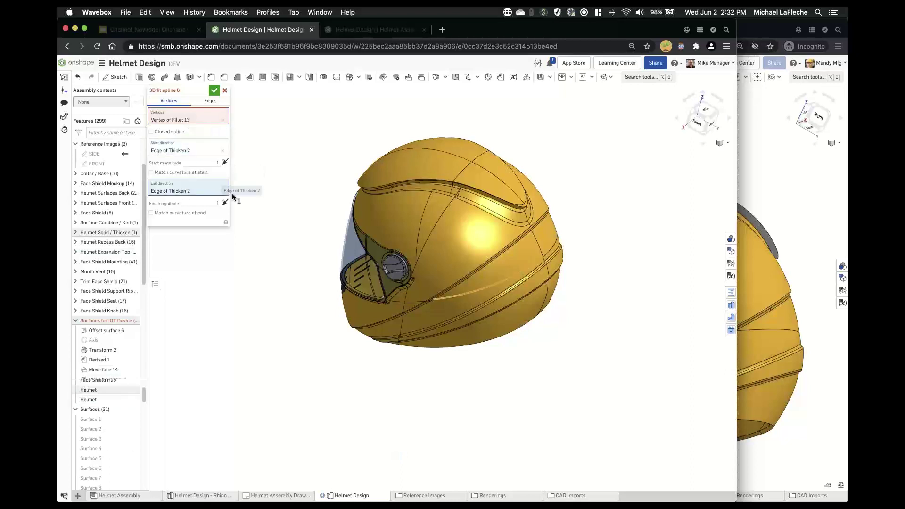
click(436, 293)
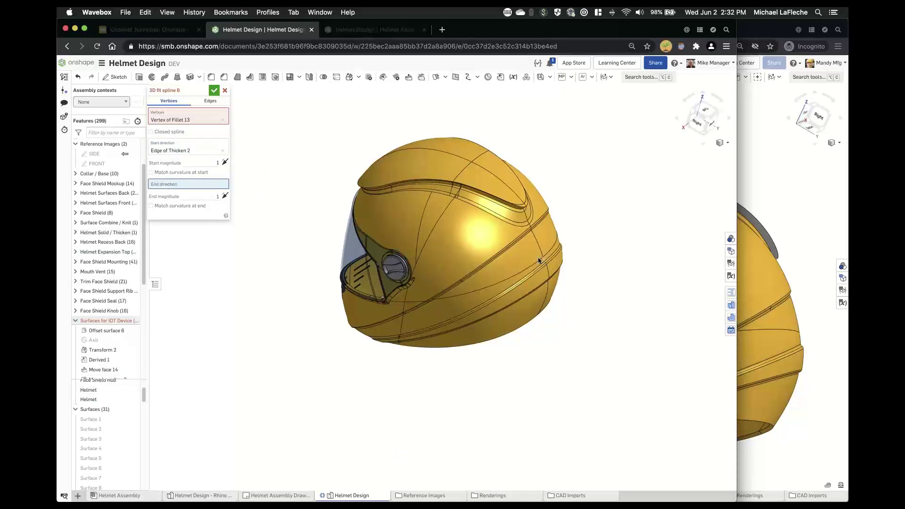
key(Escape)
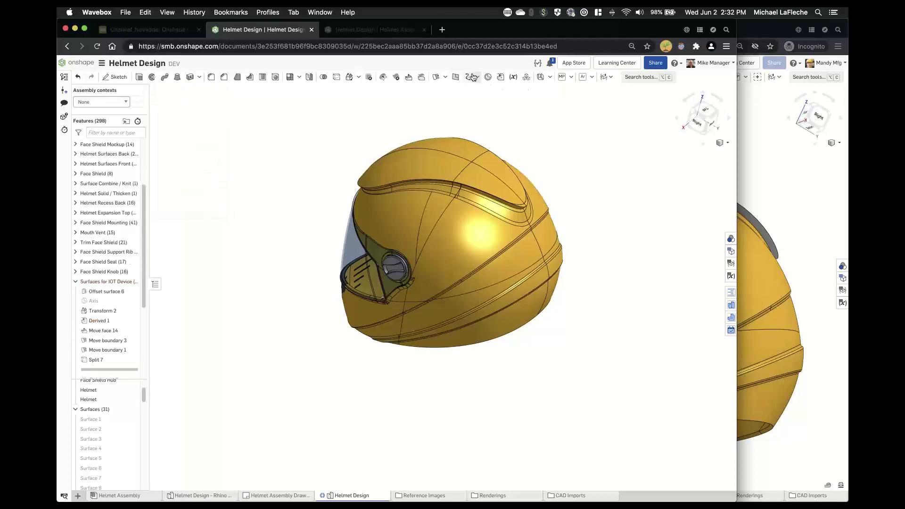
- Start a bridging curve with its first and second sides on Edge of Thicken 2
click(474, 77)
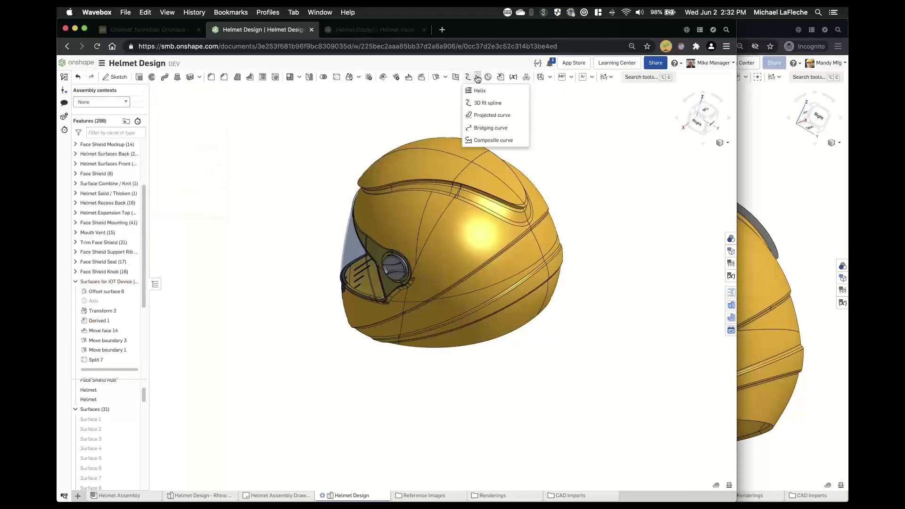
click(490, 127)
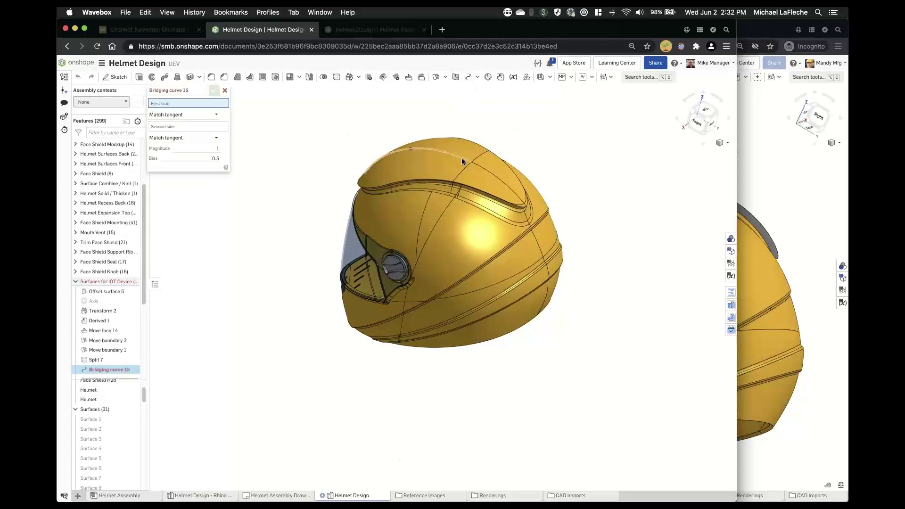
click(446, 158)
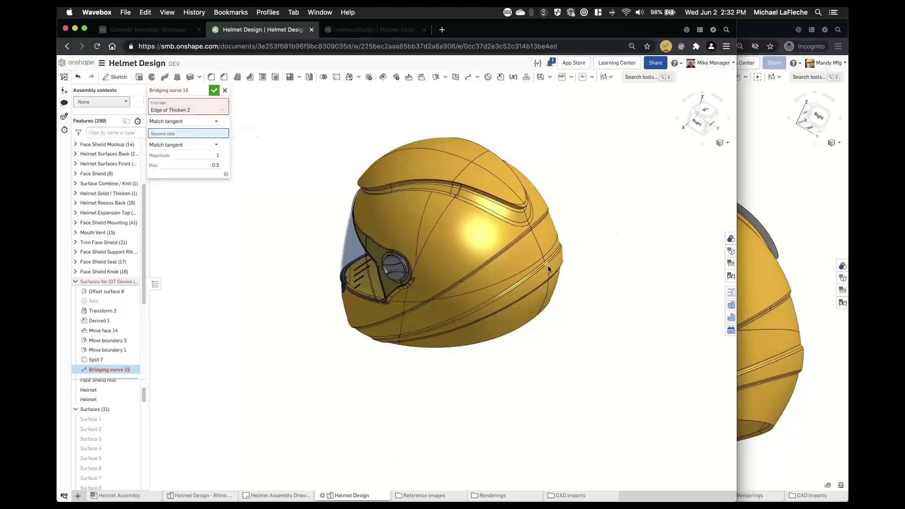
scroll(551, 264, up, 5)
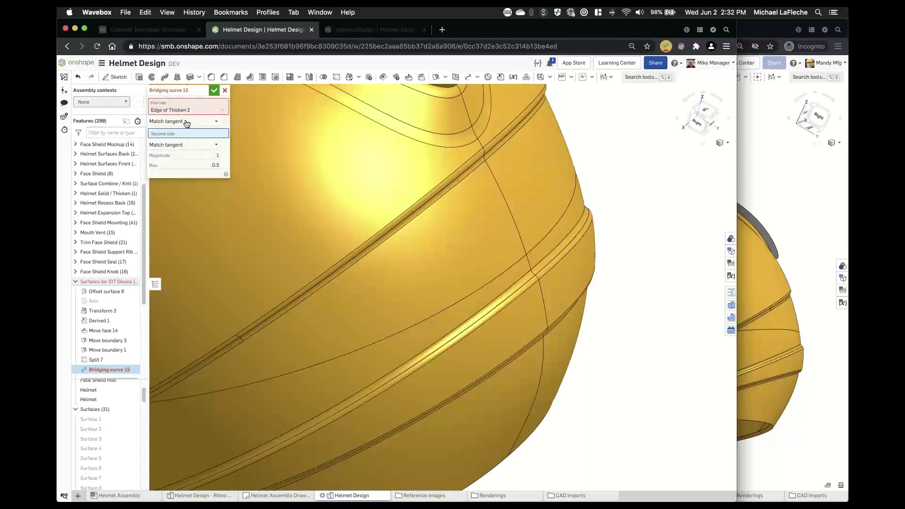
scroll(460, 171, down, 5)
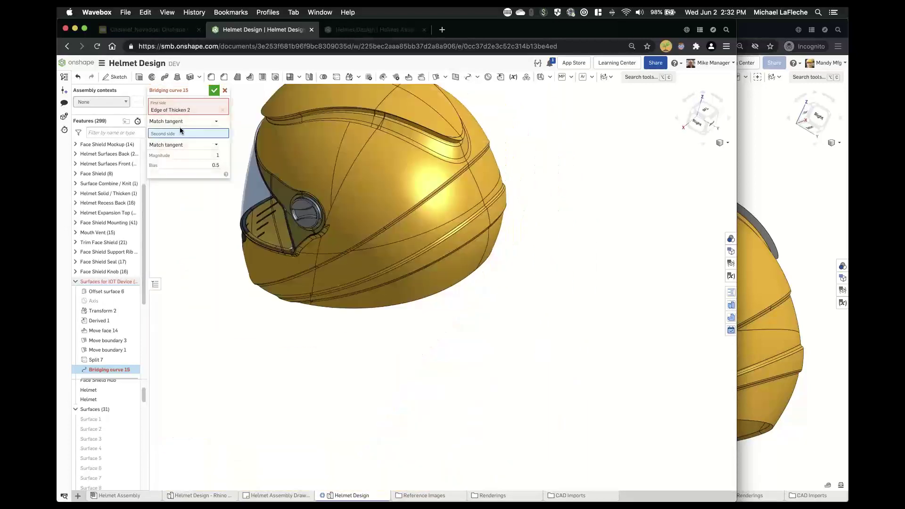
click(488, 211)
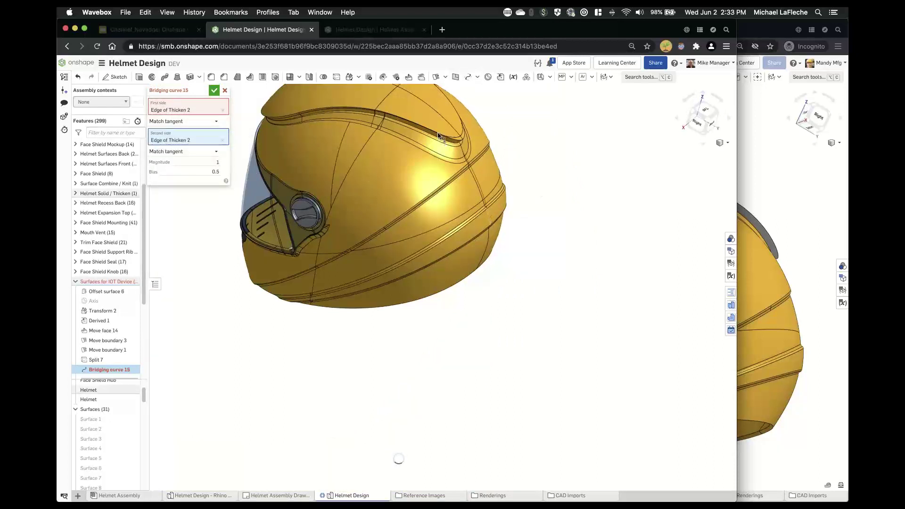
scroll(522, 108, up, 4)
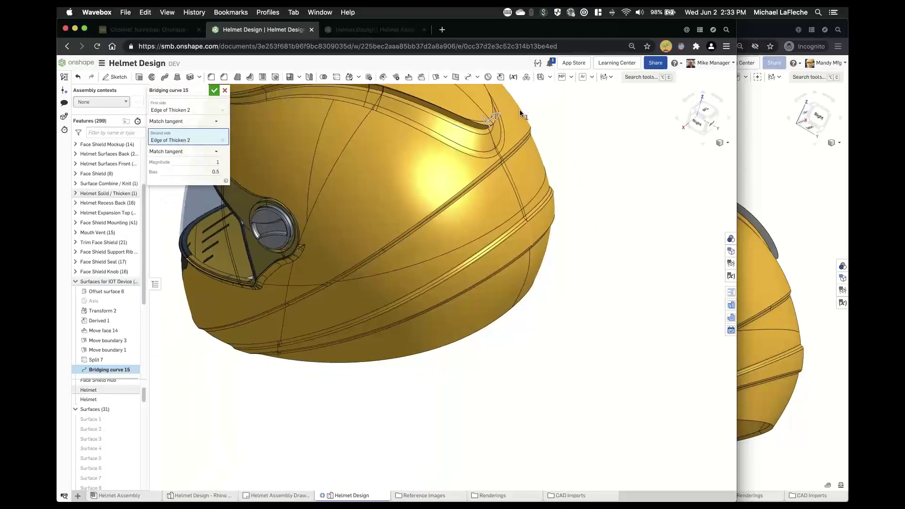
- Hide the Helmet part and lengthen the bridging curve's end tangent magnitude, keeping bias 0.333
click(132, 390)
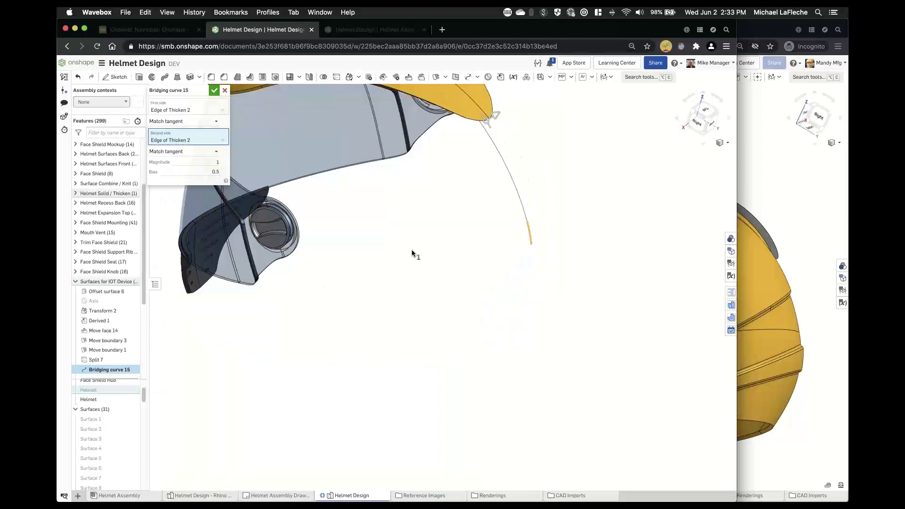
right_drag(412, 250, 414, 248)
middle_drag(414, 247, 430, 206)
right_drag(430, 206, 454, 150)
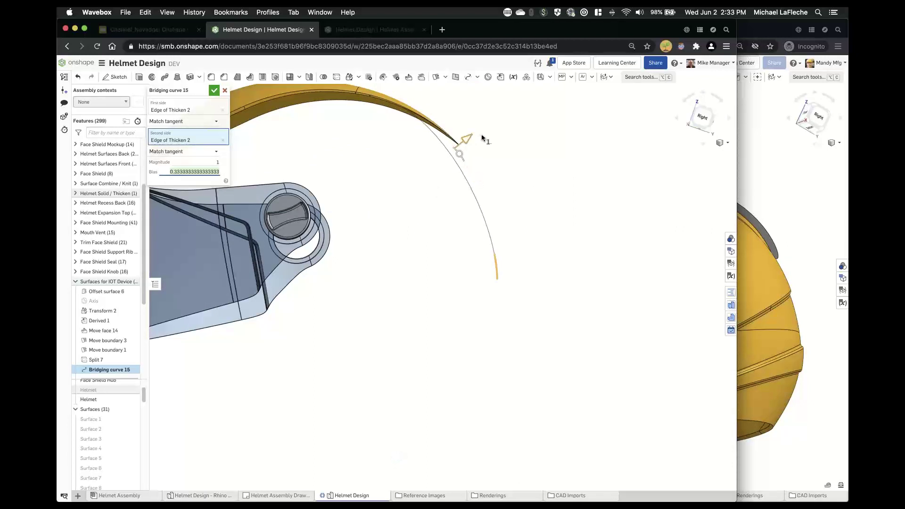
drag(482, 134, 491, 133)
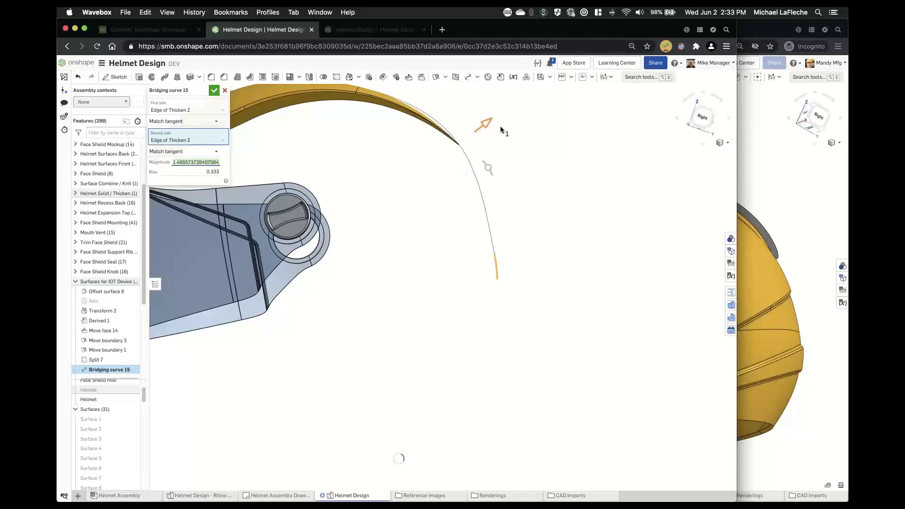
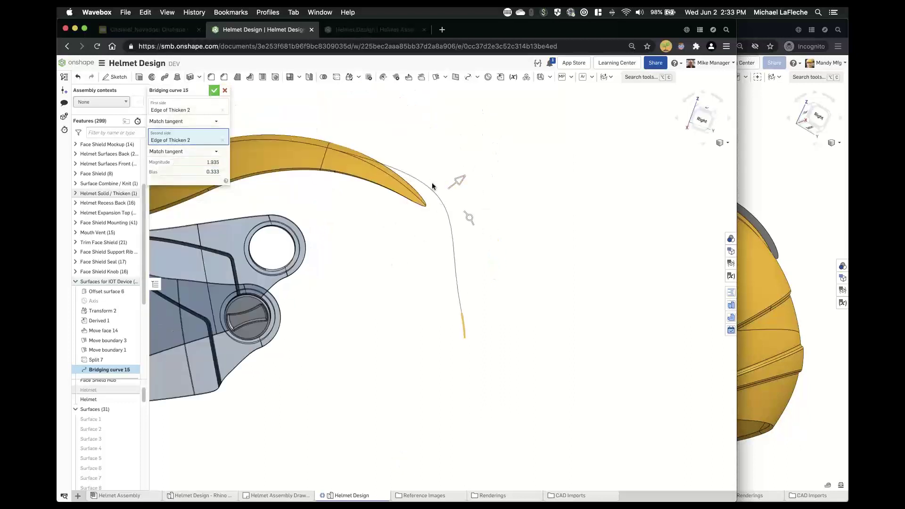
- Confirm Bridging curve 15 and compare its curvature with Edge of Thicken 2 (min radii 1.50824, 4.36127)
key(Return)
right_click(427, 184)
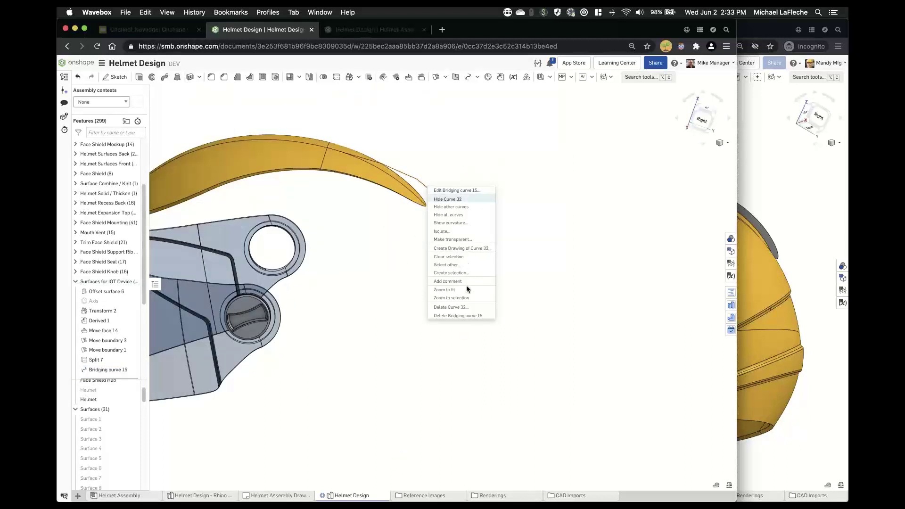
click(455, 224)
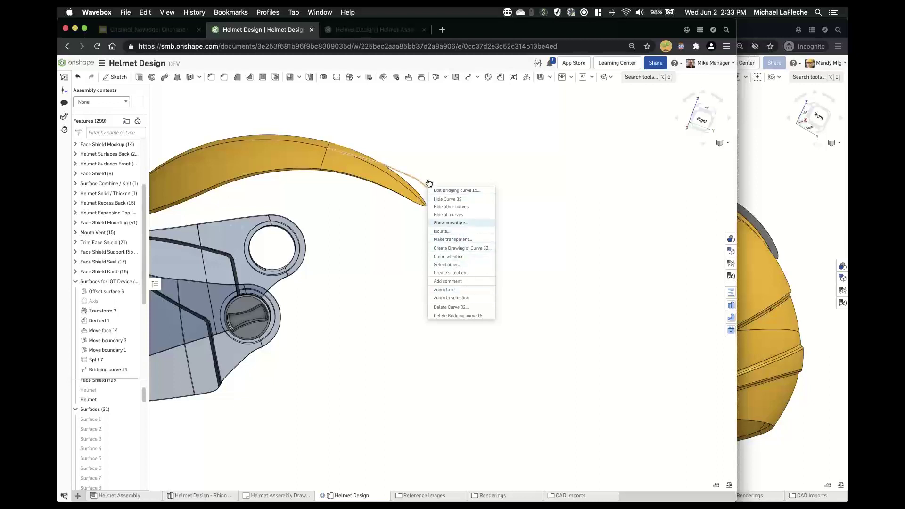
click(296, 141)
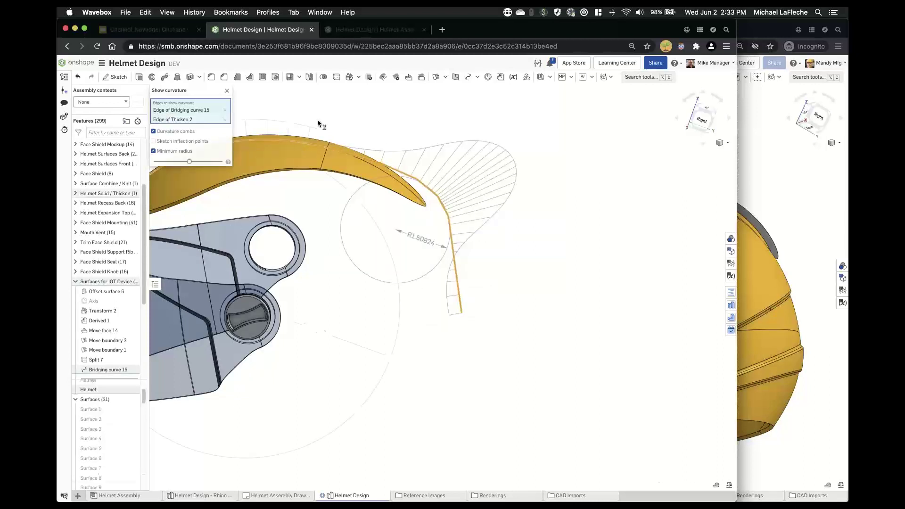
scroll(352, 126, down, 2)
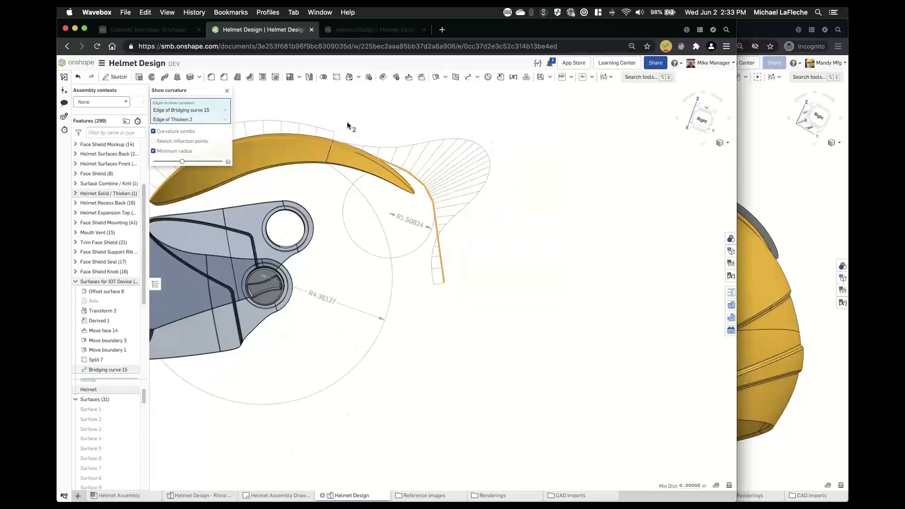
middle_drag(349, 125, 436, 138)
right_drag(420, 157, 373, 146)
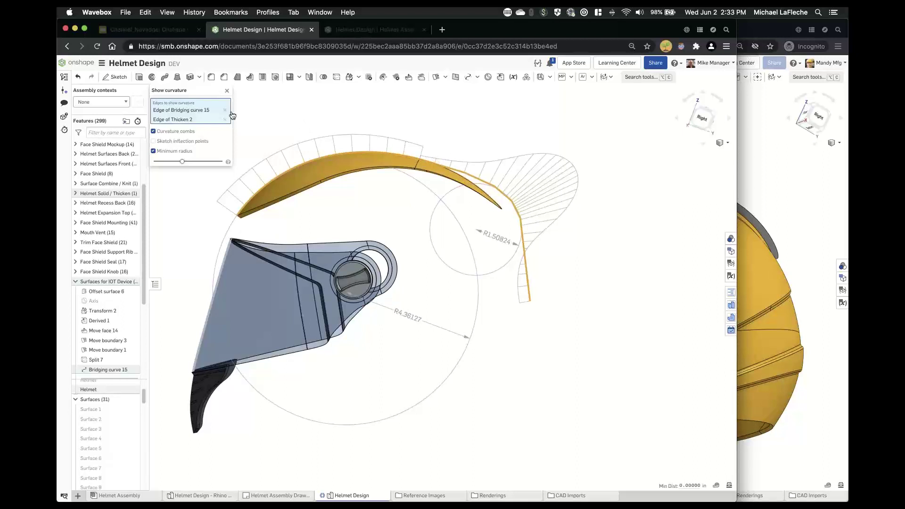
click(227, 90)
- Reopen Bridging curve 15 and set both sides to Match curvature
double_click(109, 369)
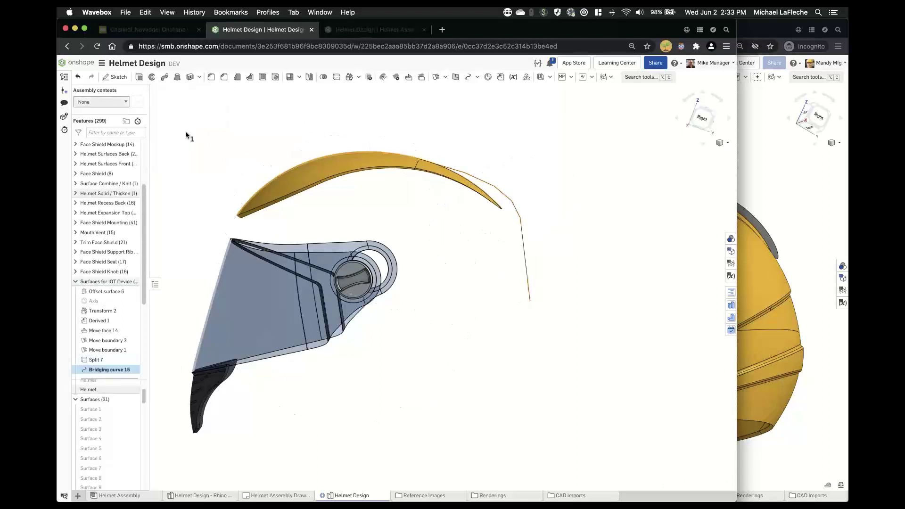
click(166, 121)
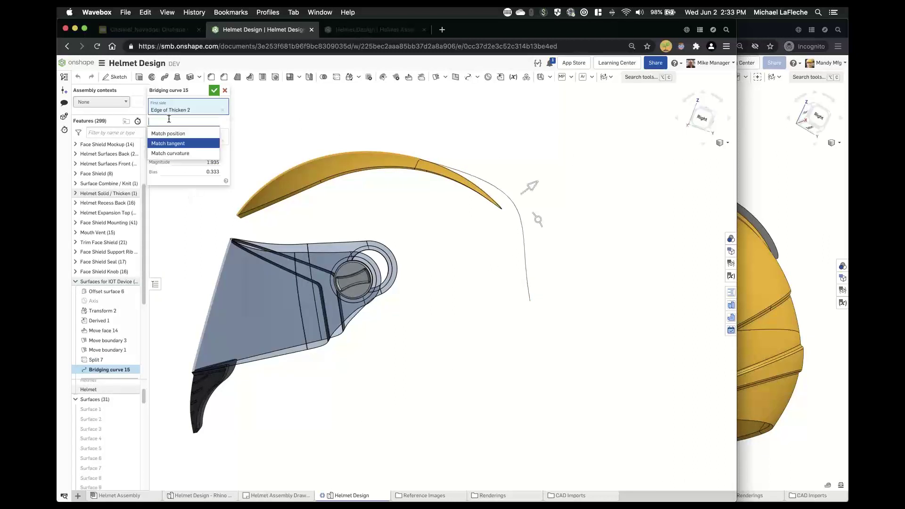
click(178, 153)
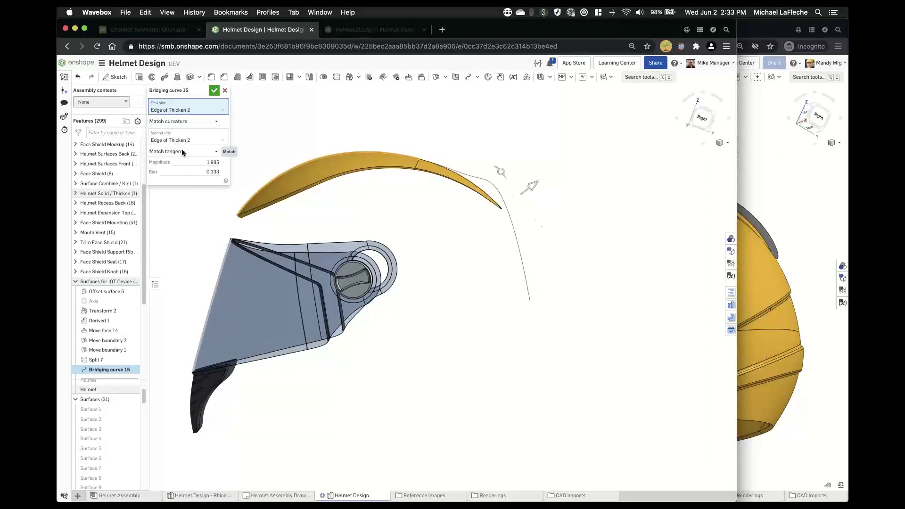
click(183, 152)
click(184, 183)
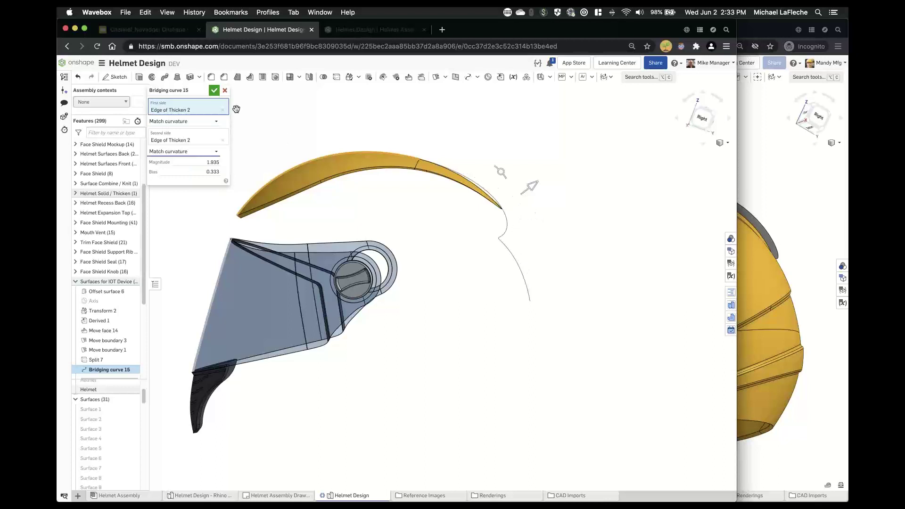
- Set the bridging curve's magnitude to 1.385 and bias to 0.3, and confirm it
click(195, 162)
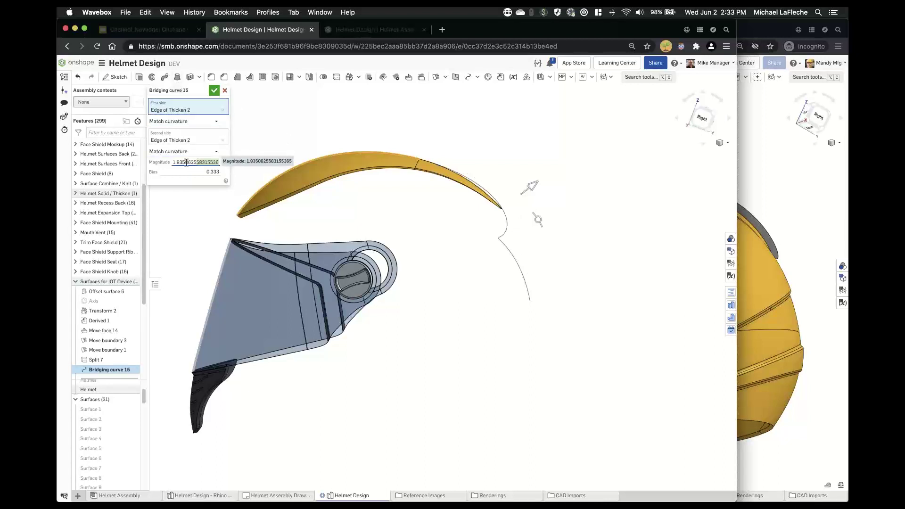
double_click(187, 162)
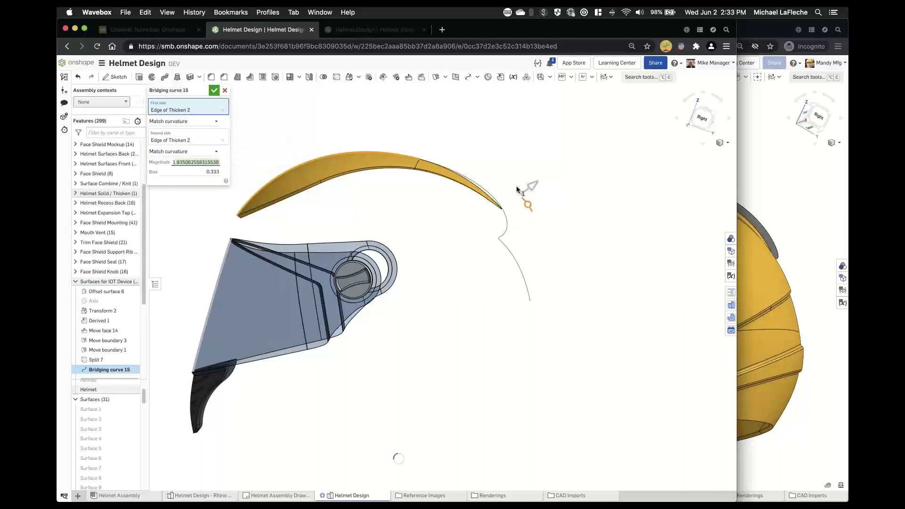
mouse_move(517, 189)
mouse_down()
mouse_move(534, 192)
mouse_move(518, 197)
mouse_up()
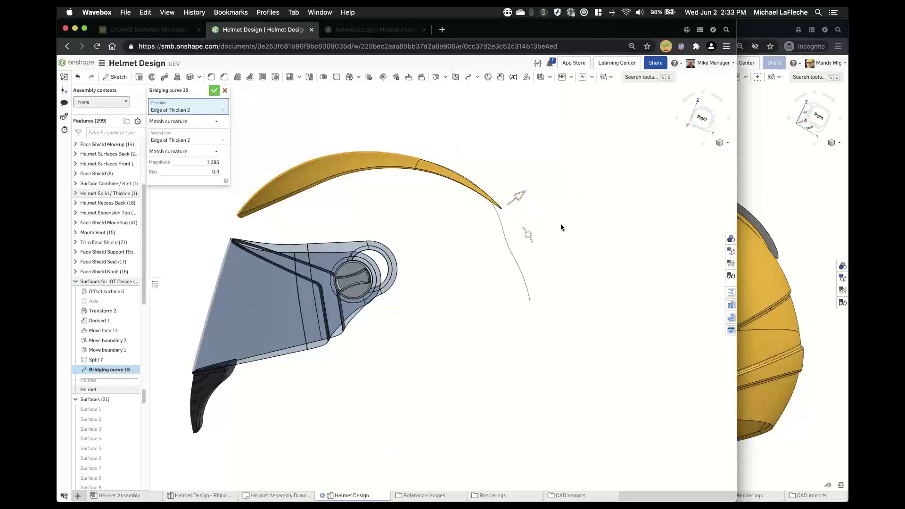
key(Return)
right_click(499, 226)
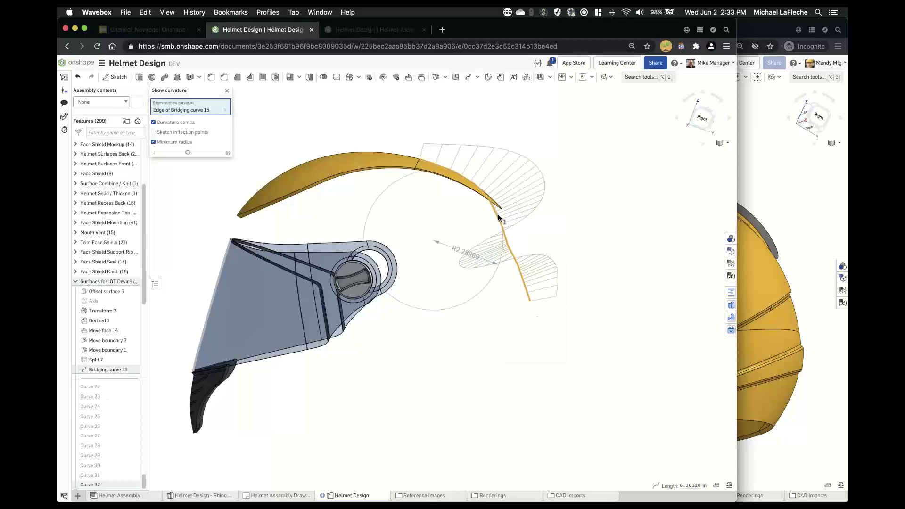
- Show curvature combs for Bridging curve 15 and Edge of Thicken 2, compare obliquely, then close
click(411, 156)
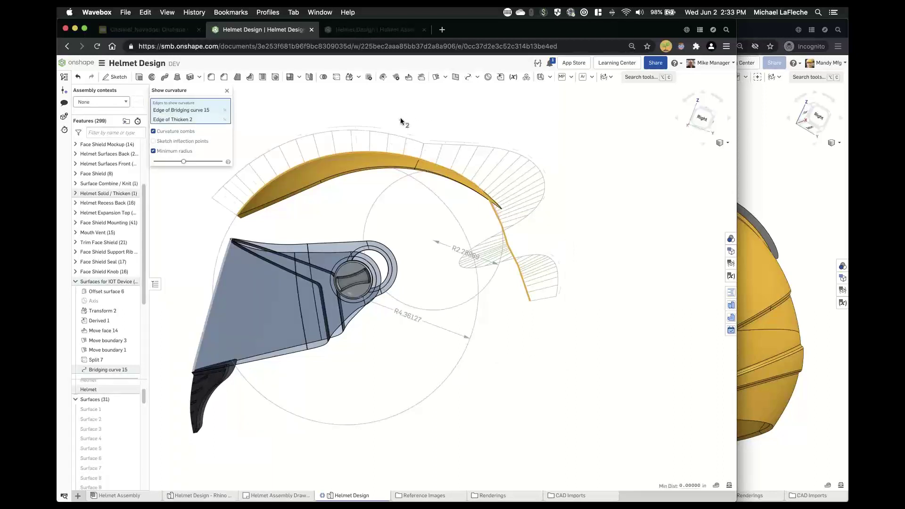
right_drag(400, 118, 387, 122)
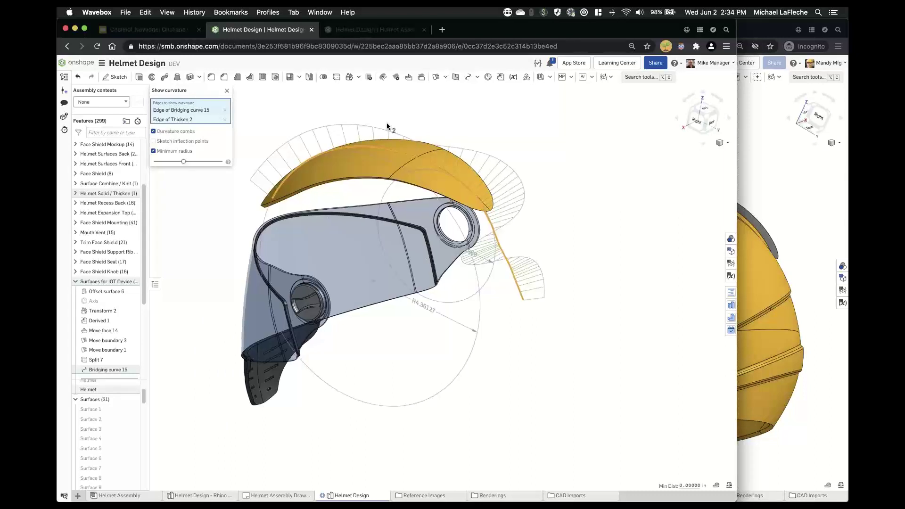
right_drag(386, 122, 192, 106)
click(227, 90)
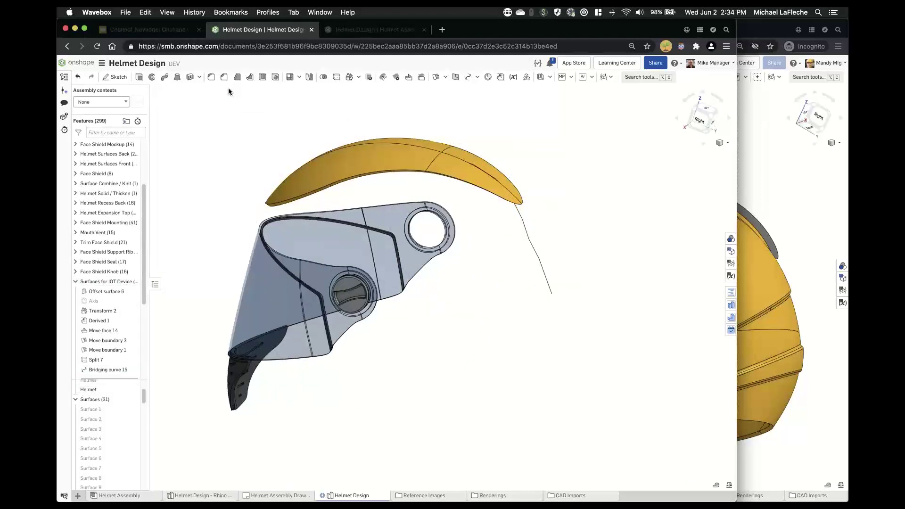
right_drag(328, 188, 325, 191)
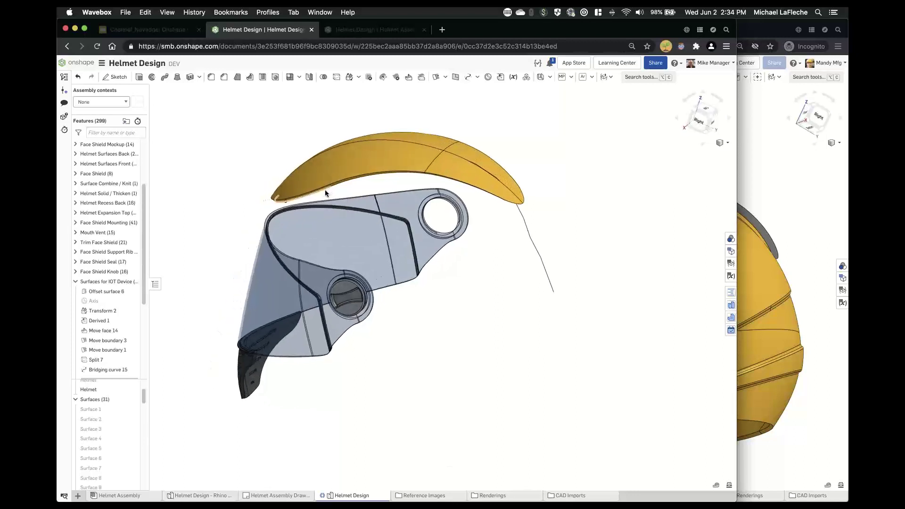
- Delete Bridging curve 15 and roll the feature history to the end
right_click(109, 371)
click(124, 437)
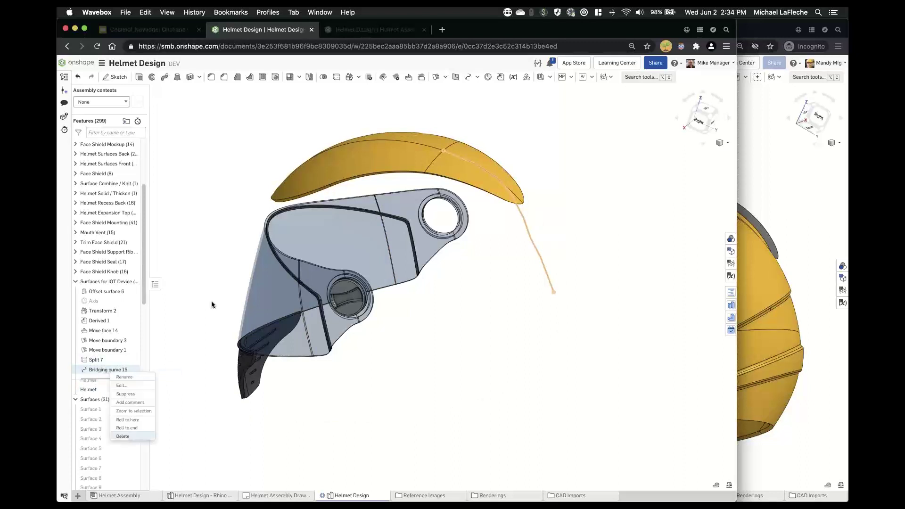
right_drag(237, 195, 265, 203)
scroll(82, 323, down, 5)
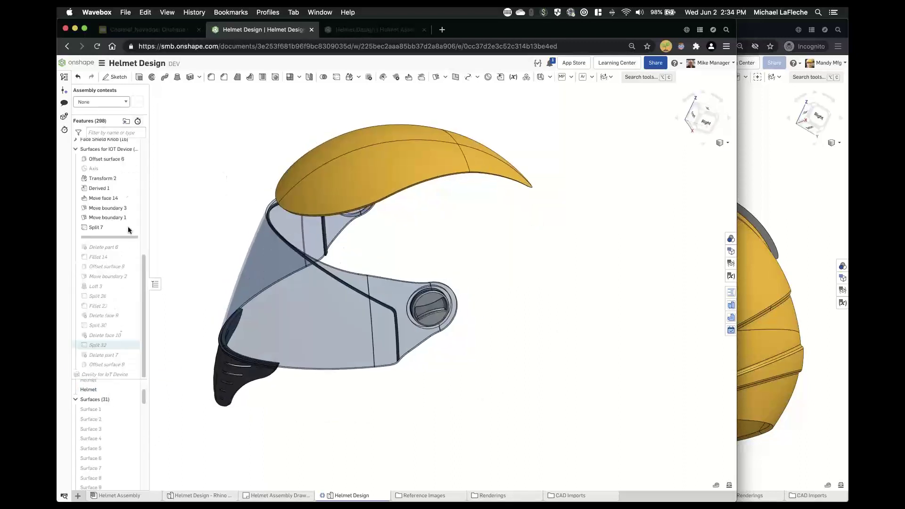
click(144, 246)
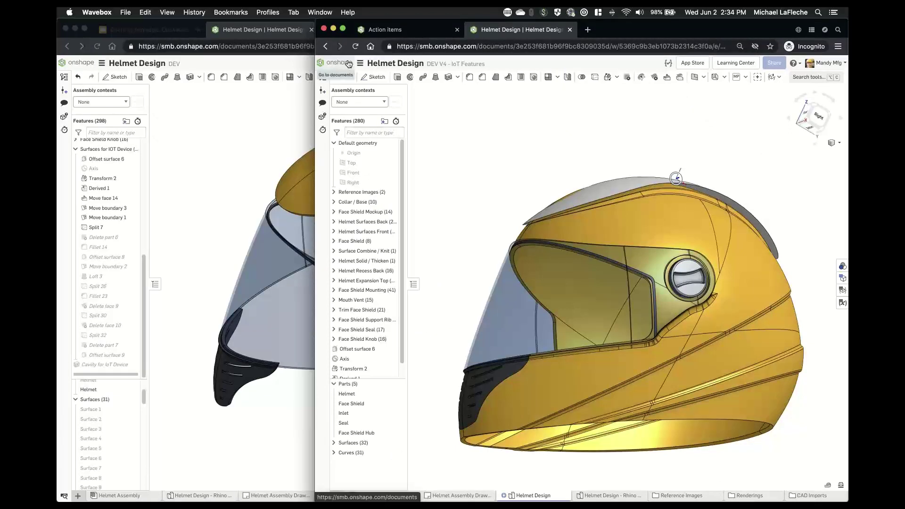
- Check Versions and history in the DEV workspace, then return to the other Helmet Design window
click(324, 78)
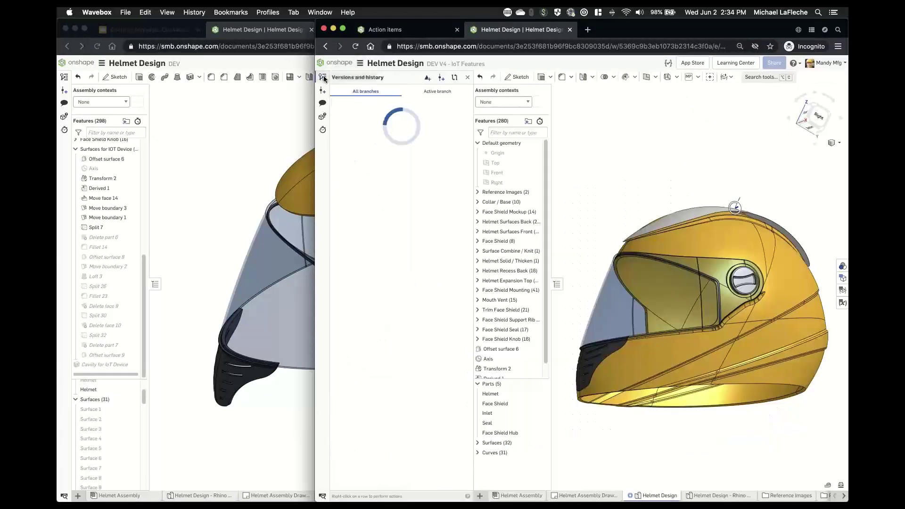
click(435, 119)
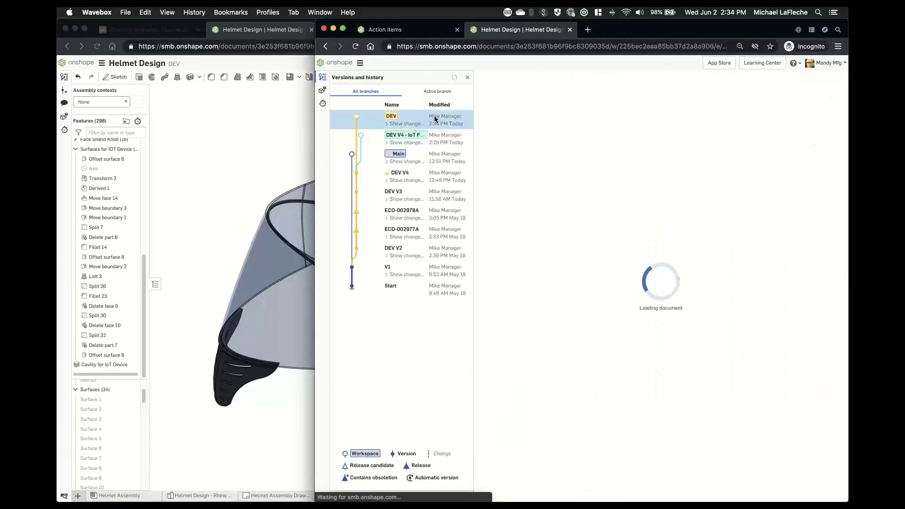
click(234, 123)
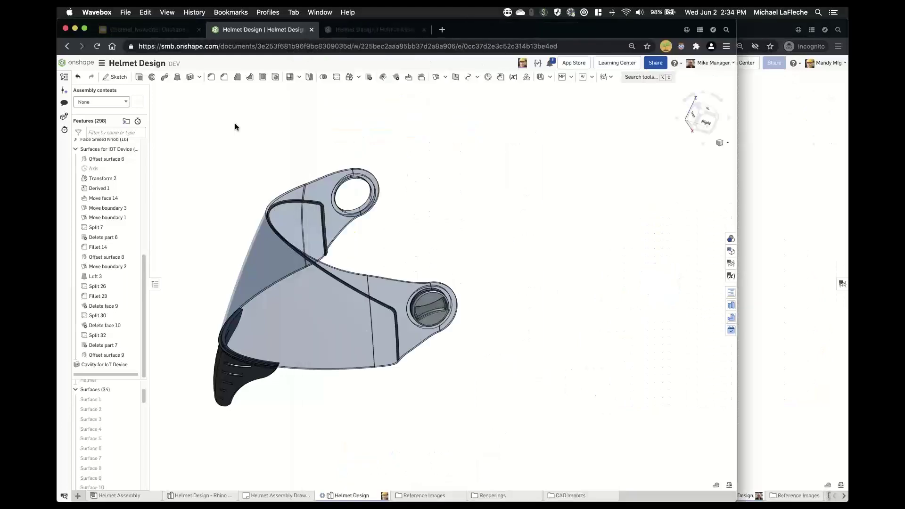
- Show the Helmet part again and inspect it from below and the right side
scroll(113, 398, up, 1)
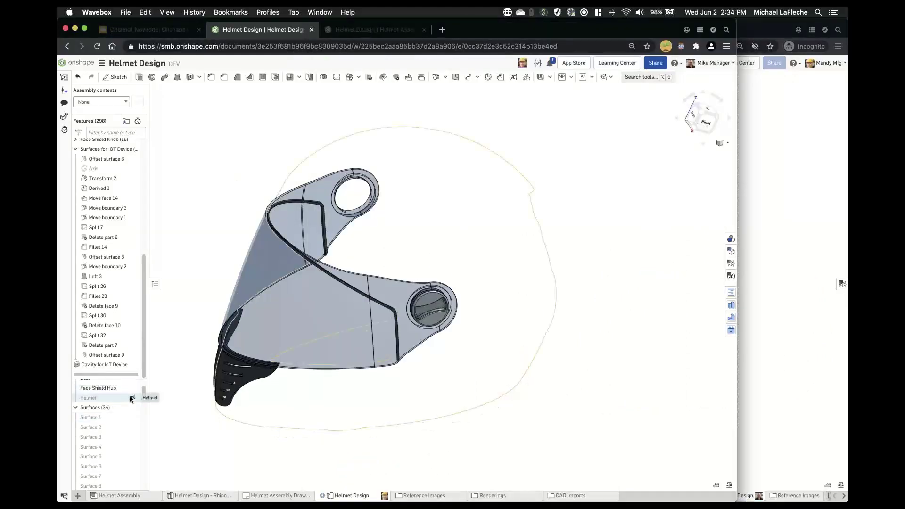
click(132, 398)
right_drag(596, 259, 590, 206)
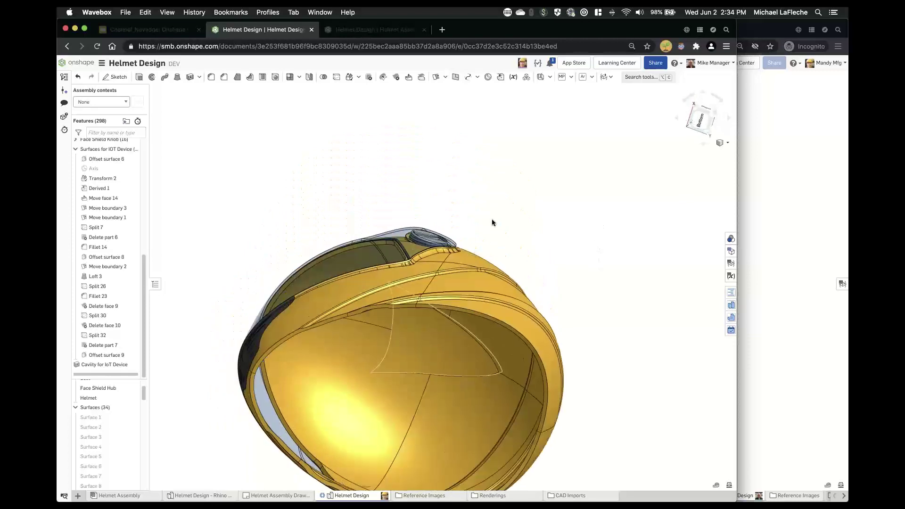
right_drag(491, 222, 486, 282)
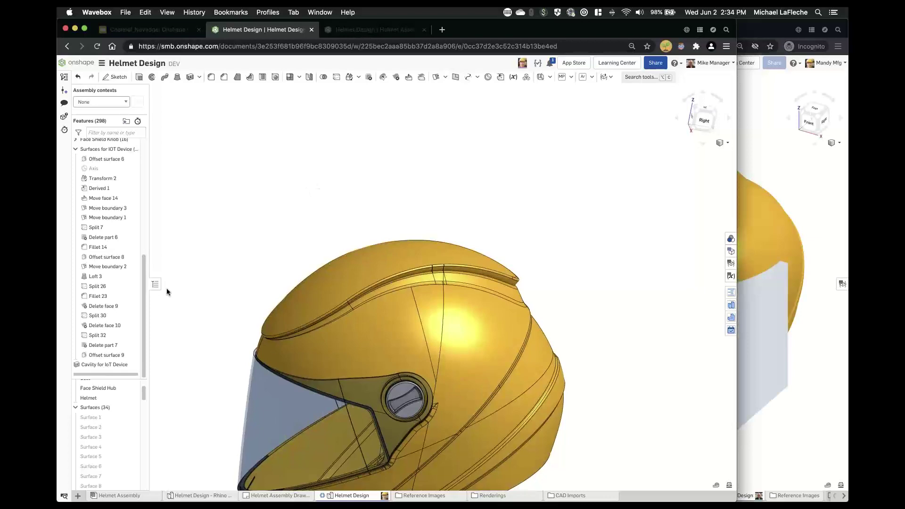
- Delete the Cavity for IoT Device feature and look at the helmet's underside
right_click(109, 366)
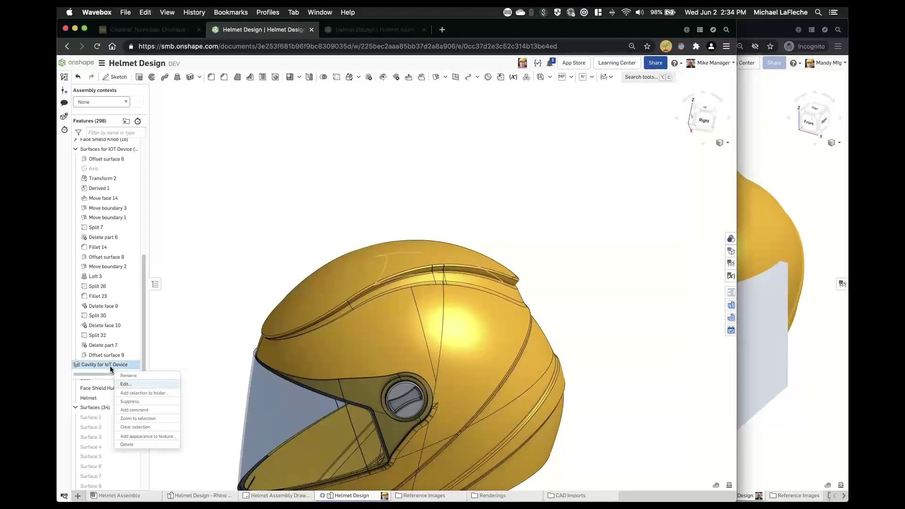
click(132, 446)
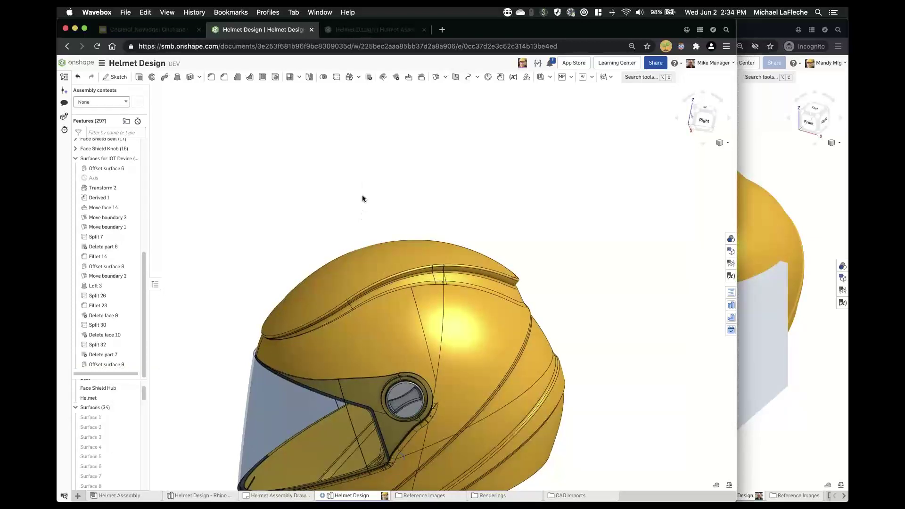
right_drag(362, 198, 196, 275)
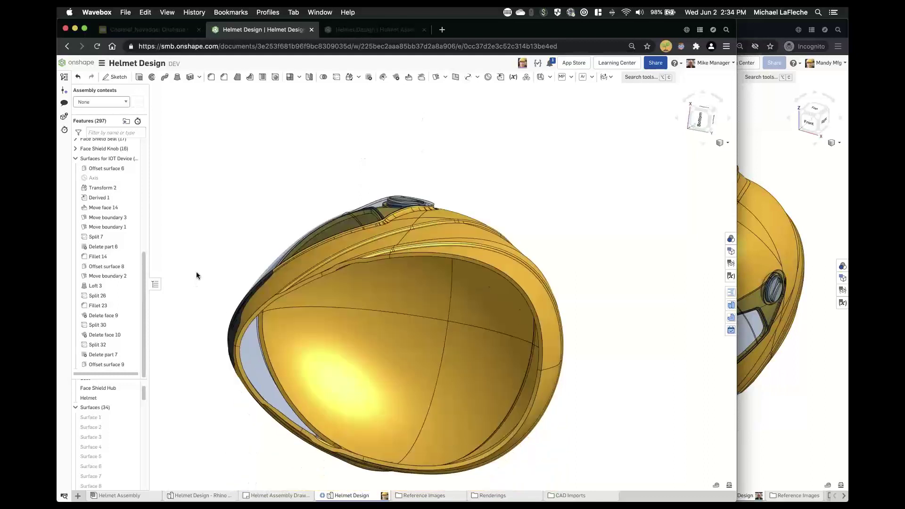
- Show Surface 34 and hide the Helmet part, viewing from the right side
scroll(196, 272, down, 1)
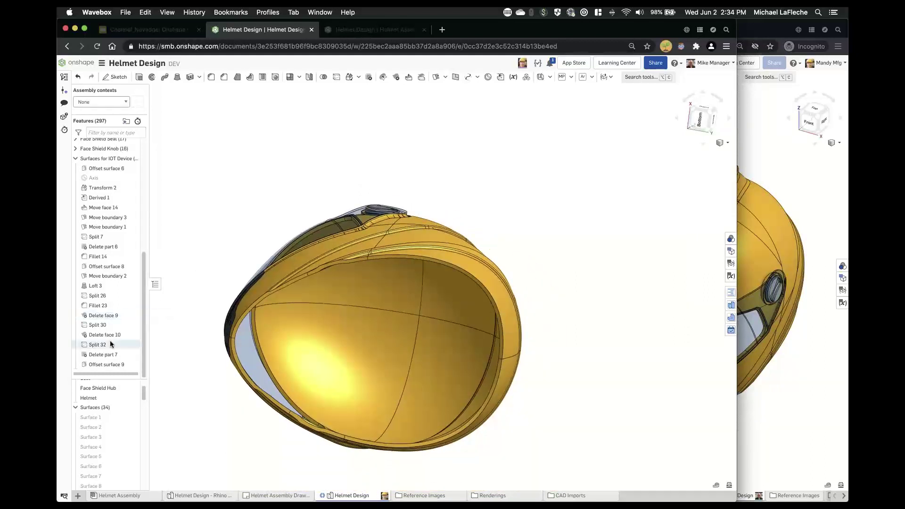
scroll(118, 389, up, 2)
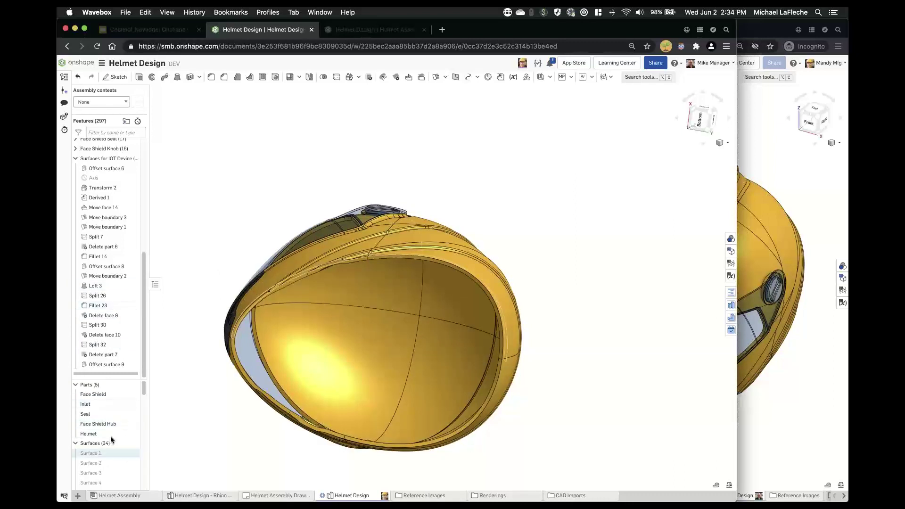
scroll(113, 446, down, 10)
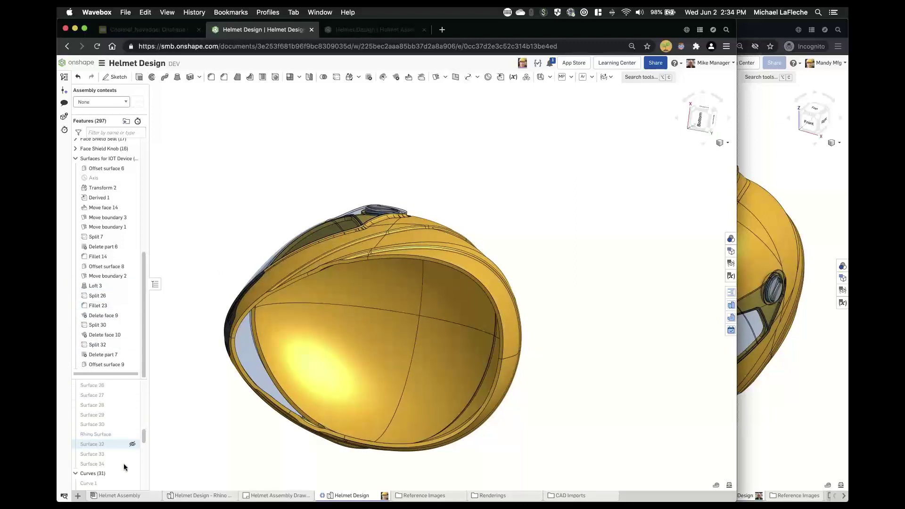
click(132, 464)
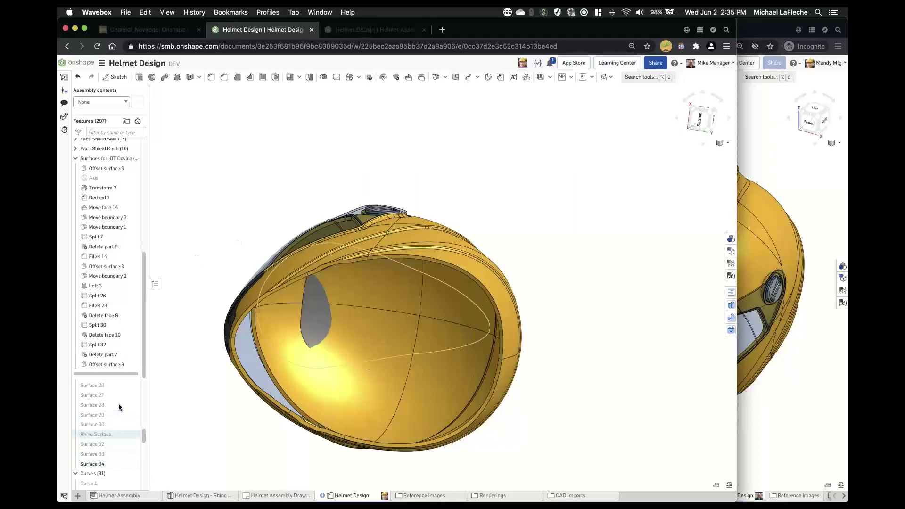
scroll(118, 406, up, 6)
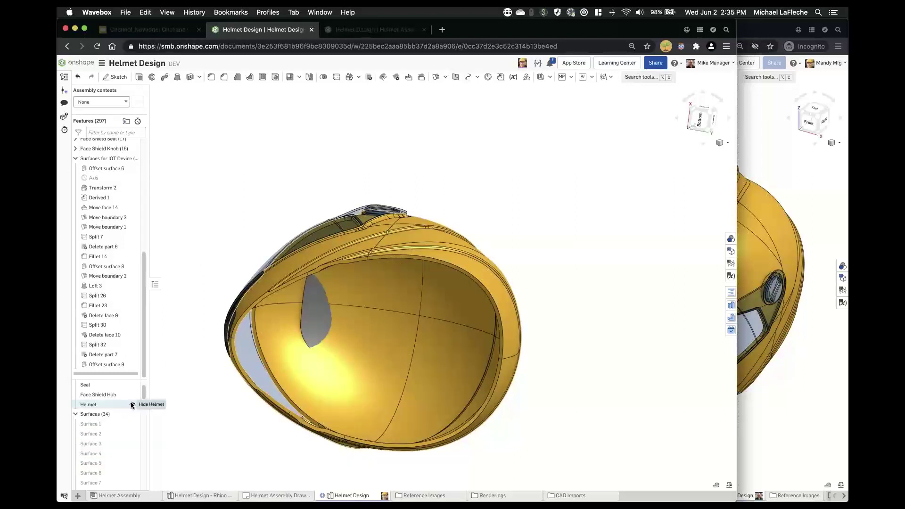
click(132, 404)
right_drag(285, 231, 334, 235)
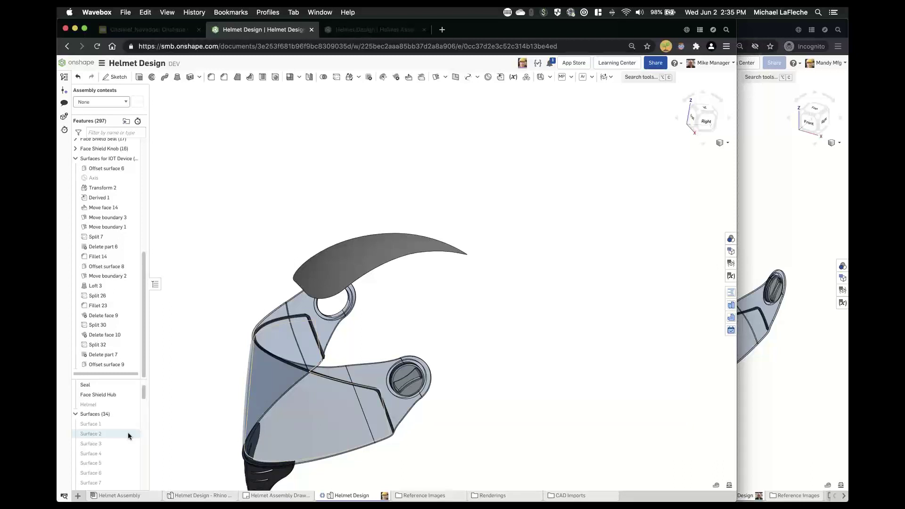
- Show Surface 33 alongside the face shield in a right-side view
scroll(129, 434, down, 4)
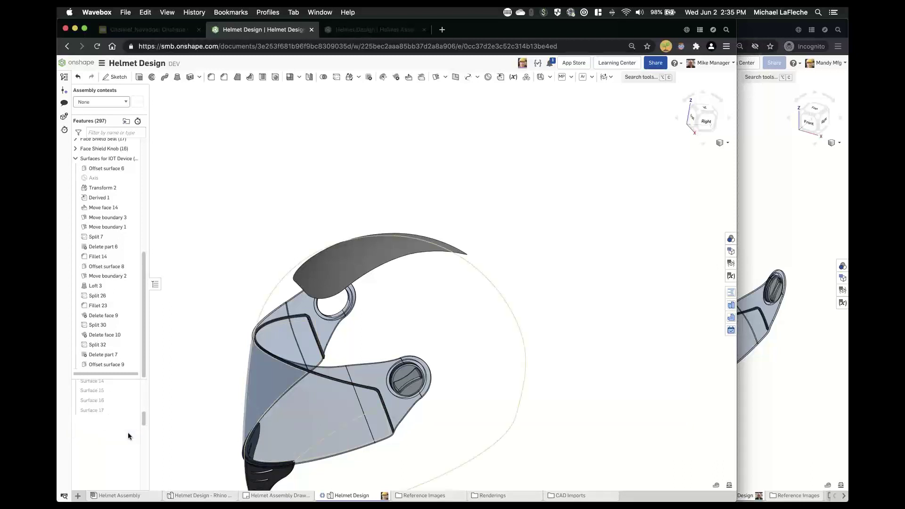
scroll(128, 434, down, 4)
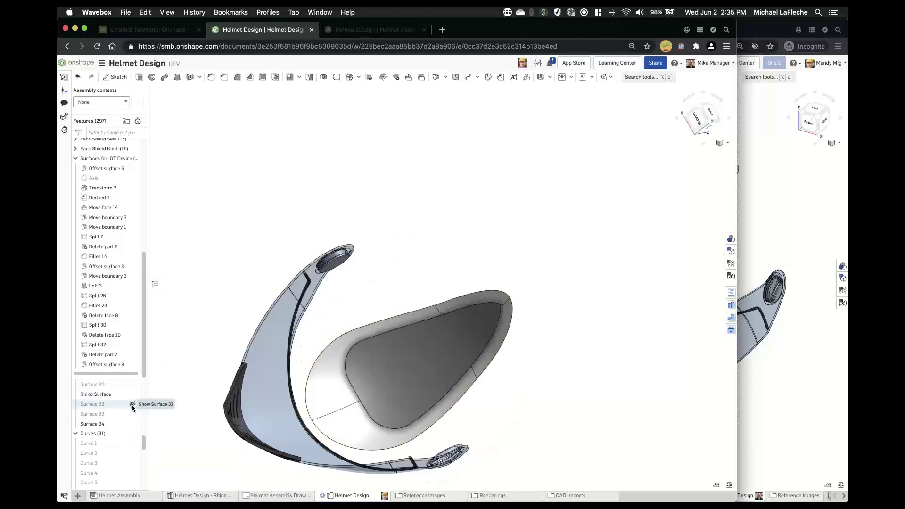
click(132, 414)
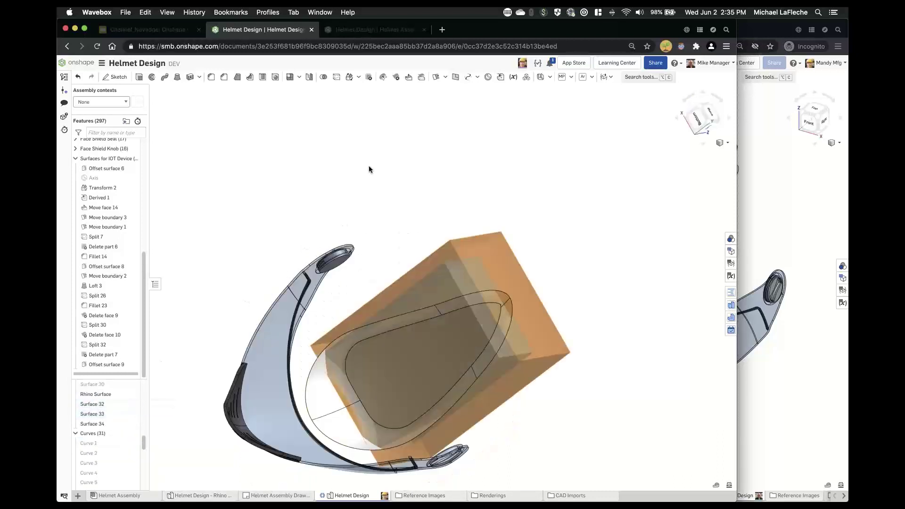
right_drag(373, 175, 417, 230)
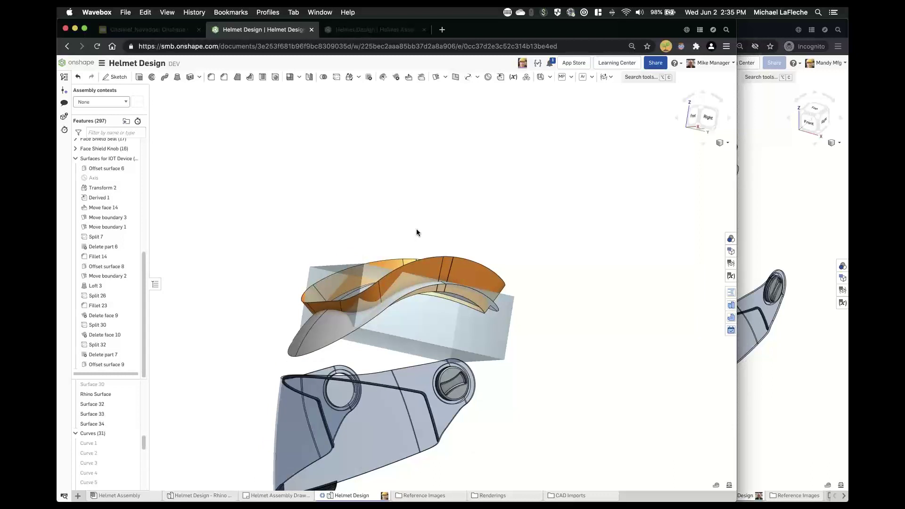
- Hide the planes and show all hidden parts, bringing the Helmet back
key(p)
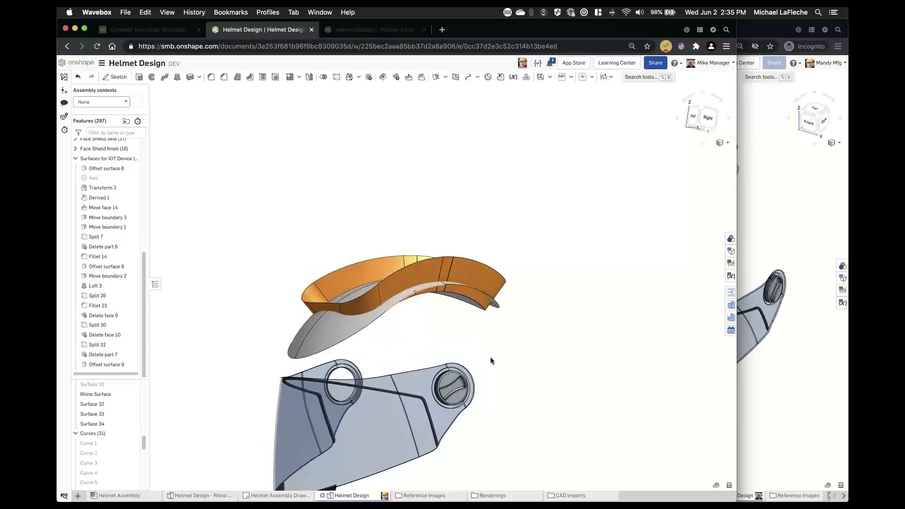
right_drag(490, 358, 489, 369)
key(shift+y)
right_click(94, 435)
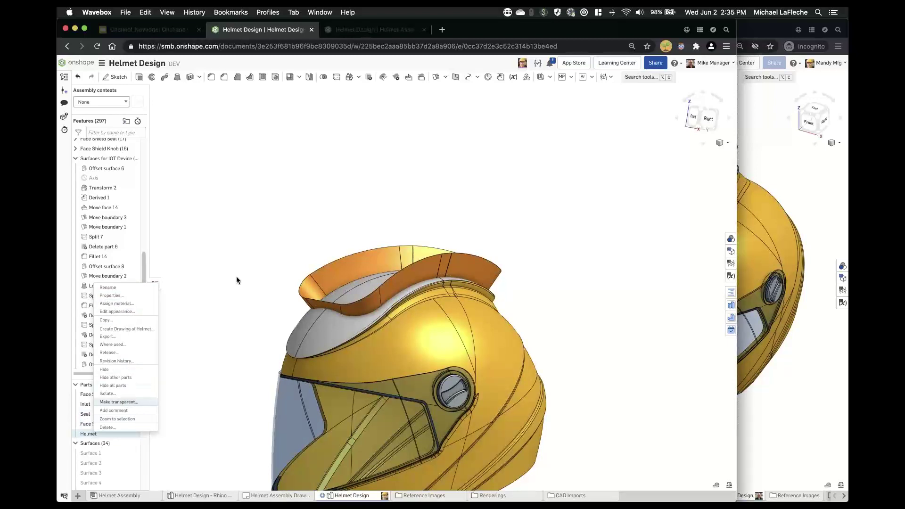
right_drag(274, 315, 251, 287)
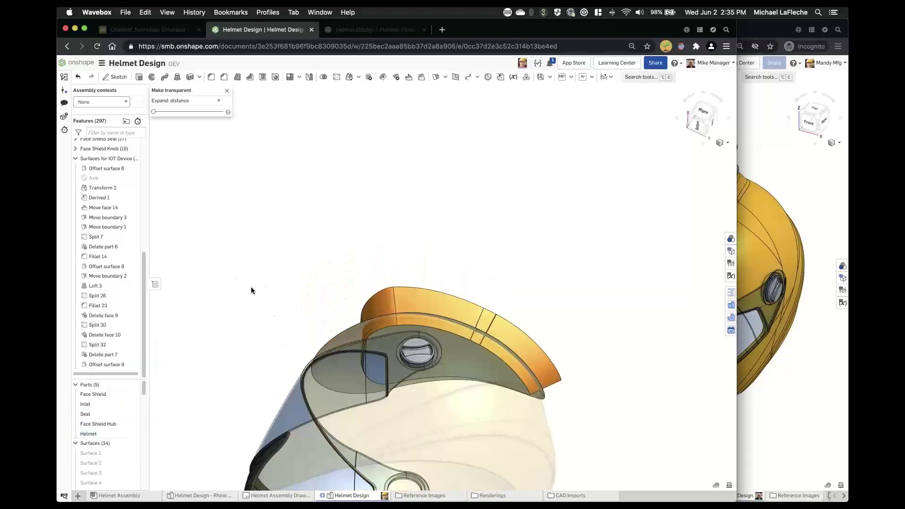
scroll(404, 338, up, 5)
right_drag(404, 338, 366, 248)
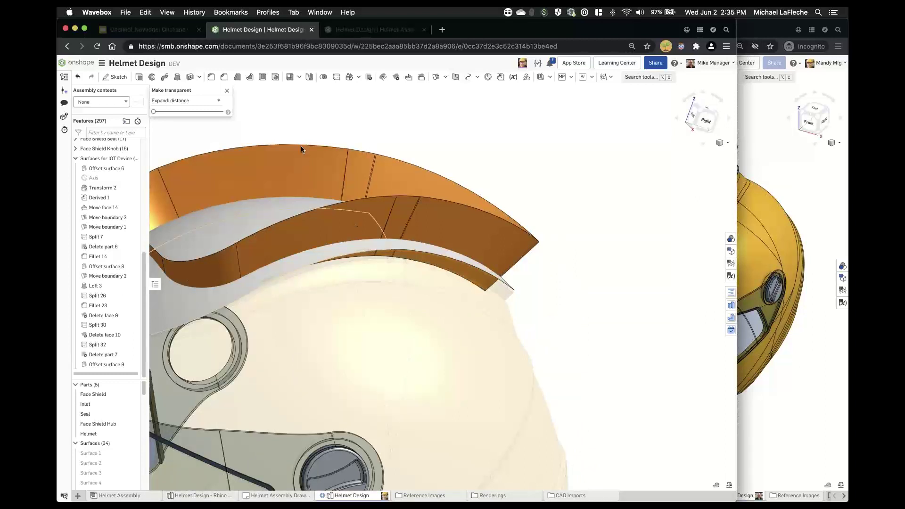
key(Escape)
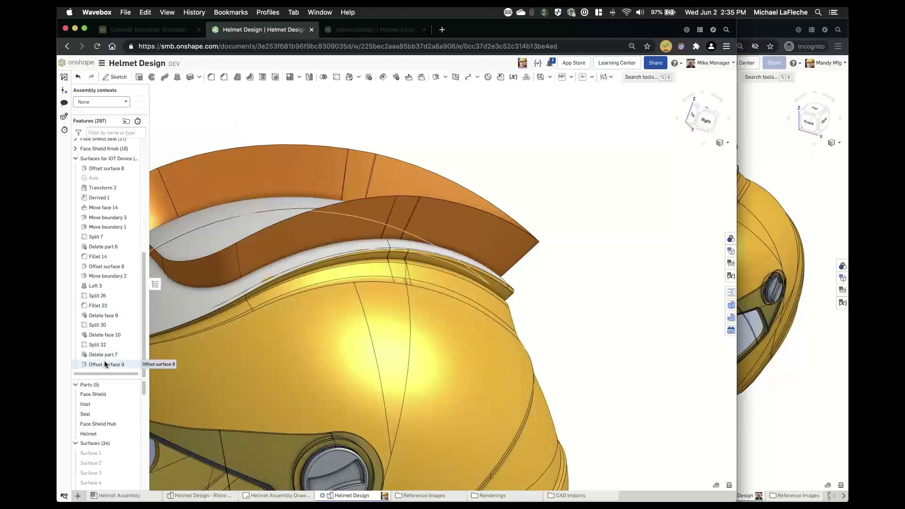
right_drag(557, 349, 572, 160)
- Thicken the inner offset surface 0.25 in as a Remove cut scoped to the Helmet
click(255, 391)
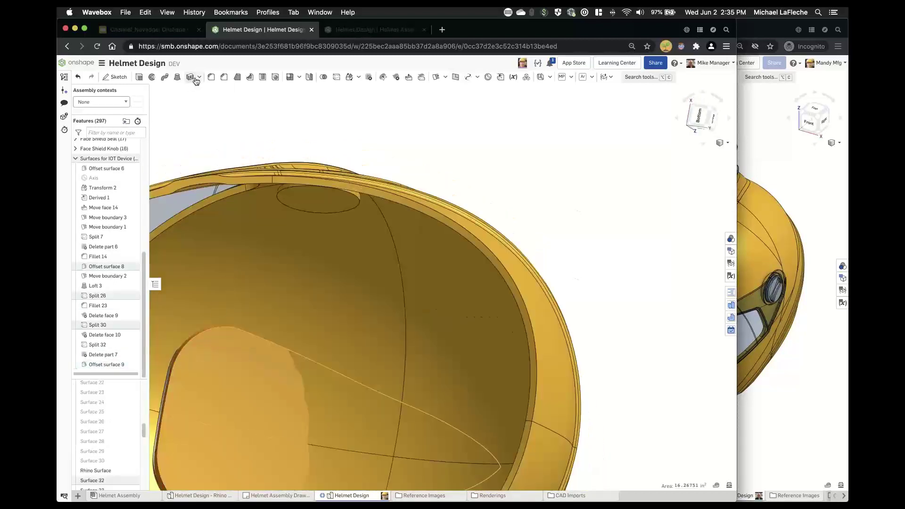
click(199, 78)
click(250, 92)
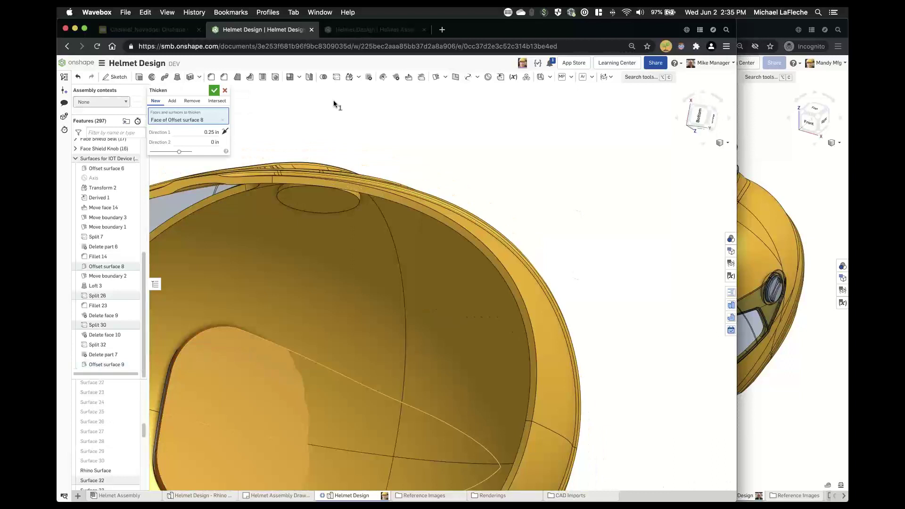
click(192, 102)
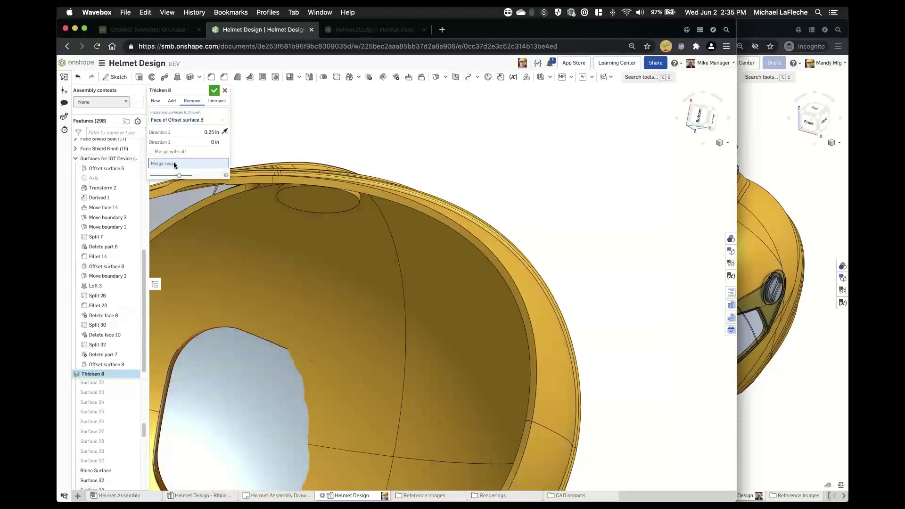
click(401, 220)
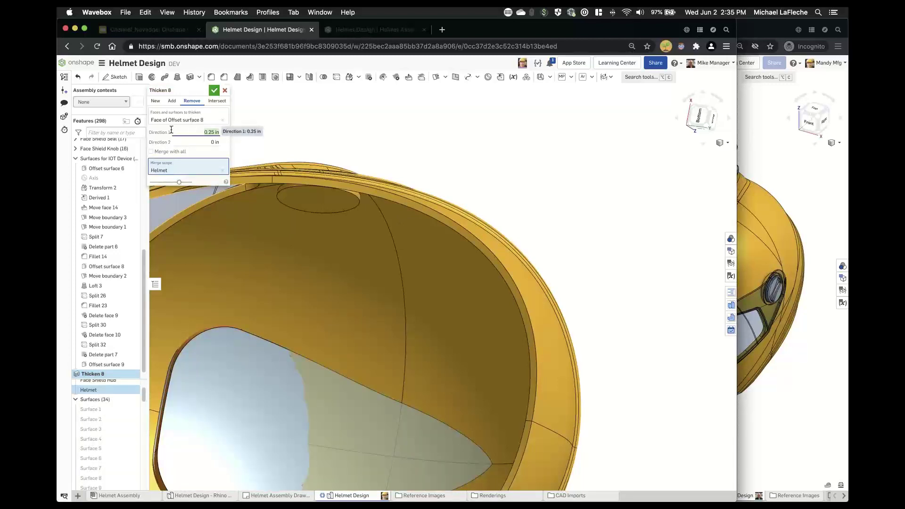
mouse_move(375, 166)
right_down()
mouse_move(378, 203)
mouse_move(413, 196)
mouse_move(388, 169)
right_up()
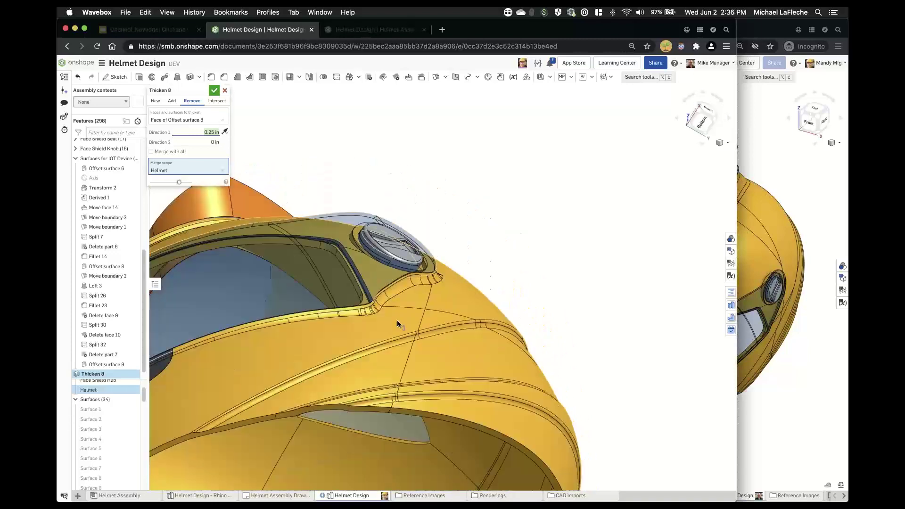
middle_drag(397, 321, 481, 233)
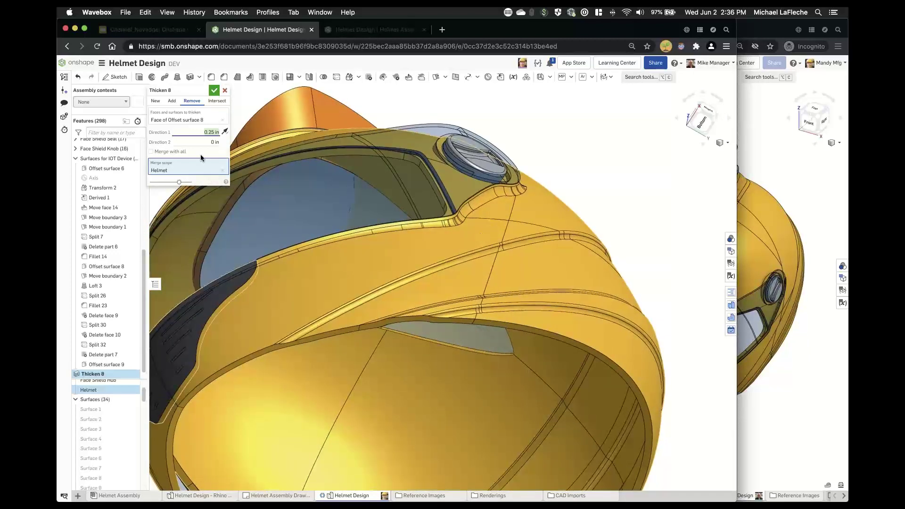
click(214, 90)
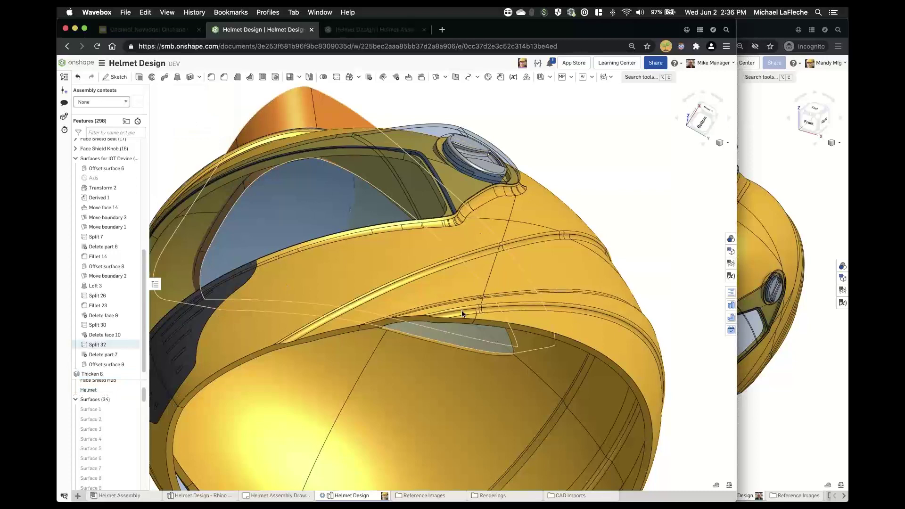
- Hide the leftover grey surface and inspect the new recess inside the helmet
right_drag(465, 359, 460, 329)
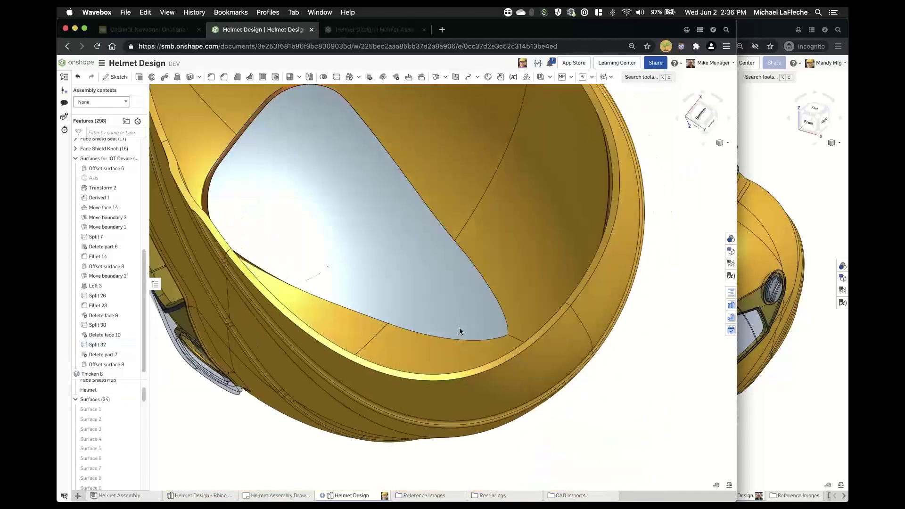
click(134, 400)
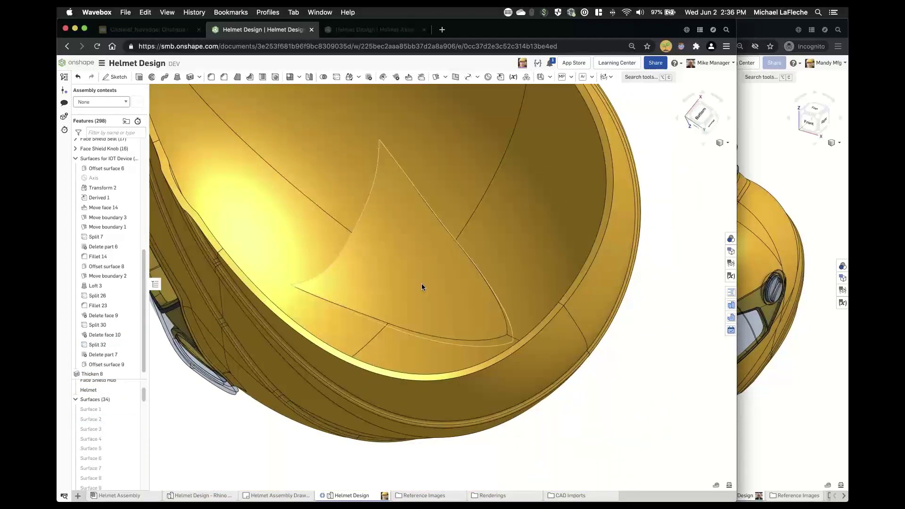
right_drag(419, 284, 403, 342)
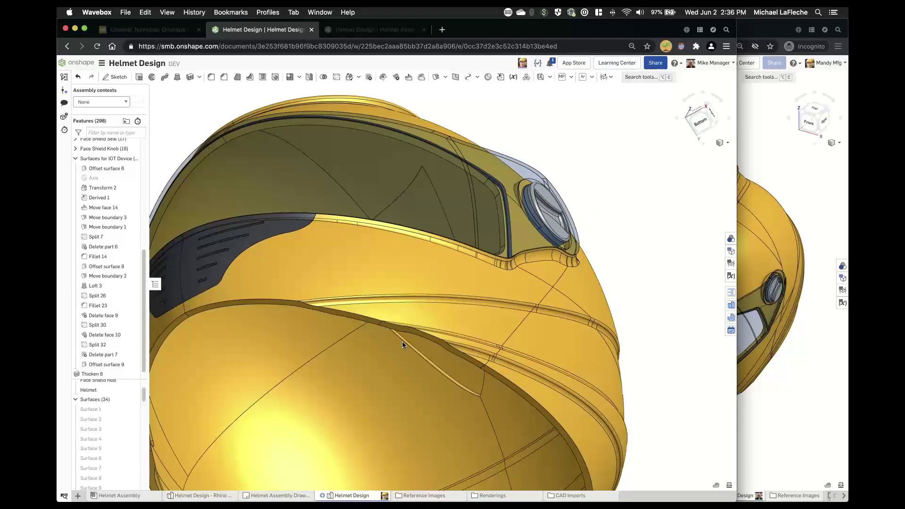
right_drag(403, 341, 393, 350)
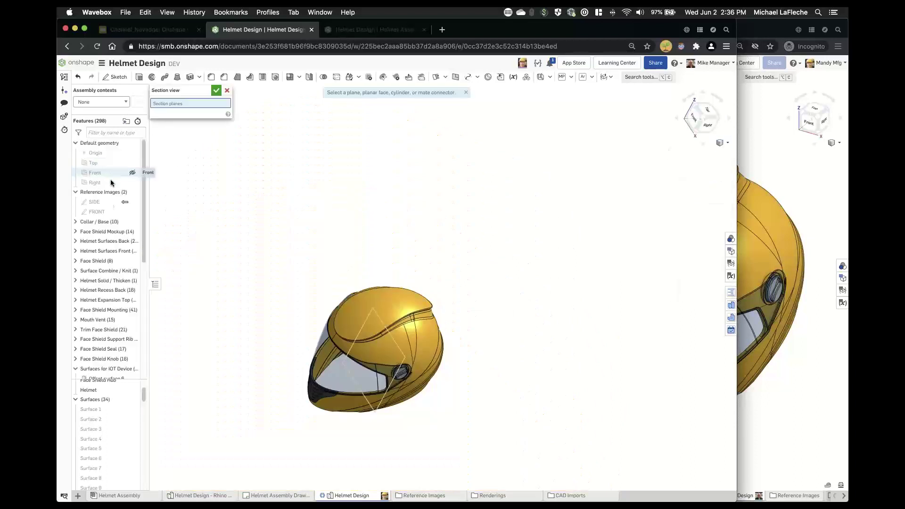
- Section the helmet along the Right plane to expose the cut shell
click(97, 183)
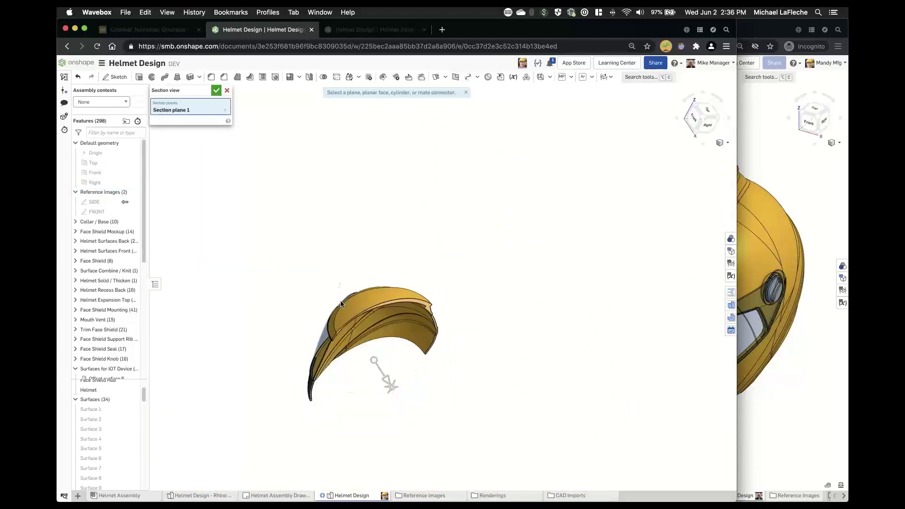
right_drag(278, 260, 397, 289)
scroll(427, 302, up, 5)
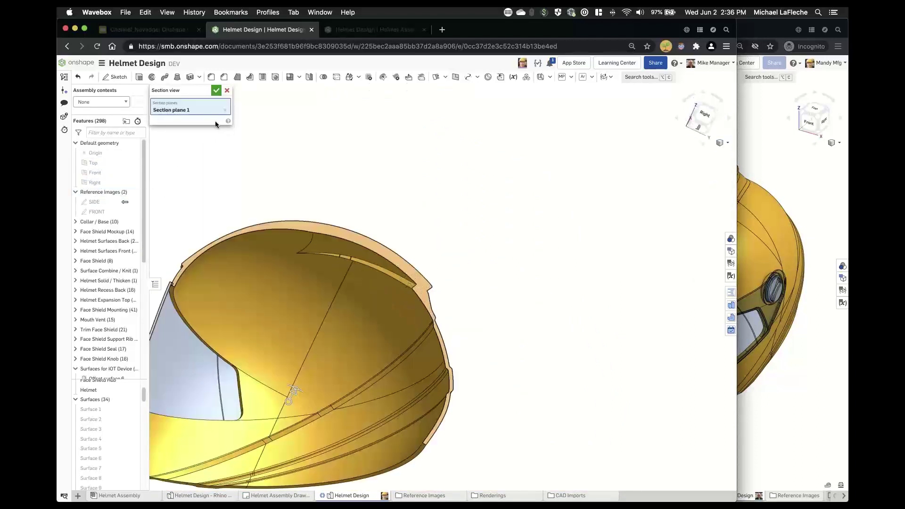
click(216, 94)
right_drag(351, 243, 347, 212)
- Start a 0.2 in fillet on the edge of the Thicken 8 cut
scroll(332, 263, up, 5)
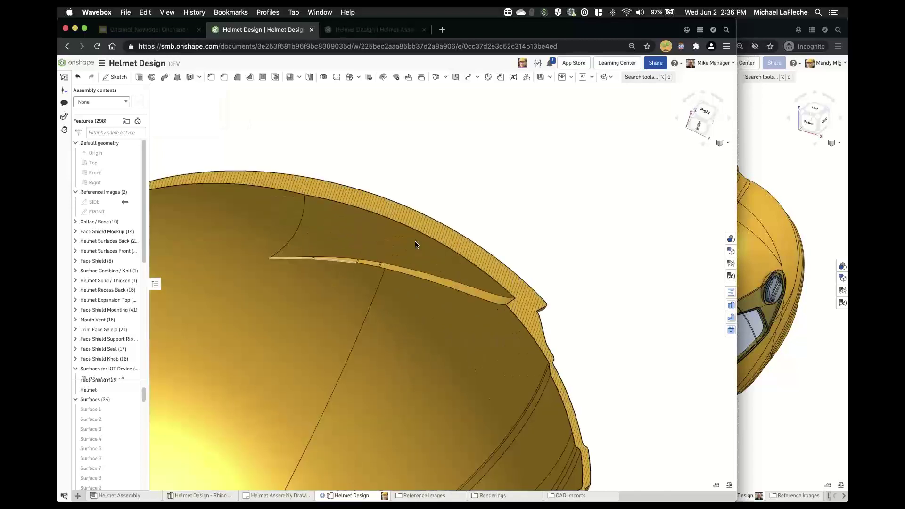
right_drag(415, 242, 422, 255)
click(211, 78)
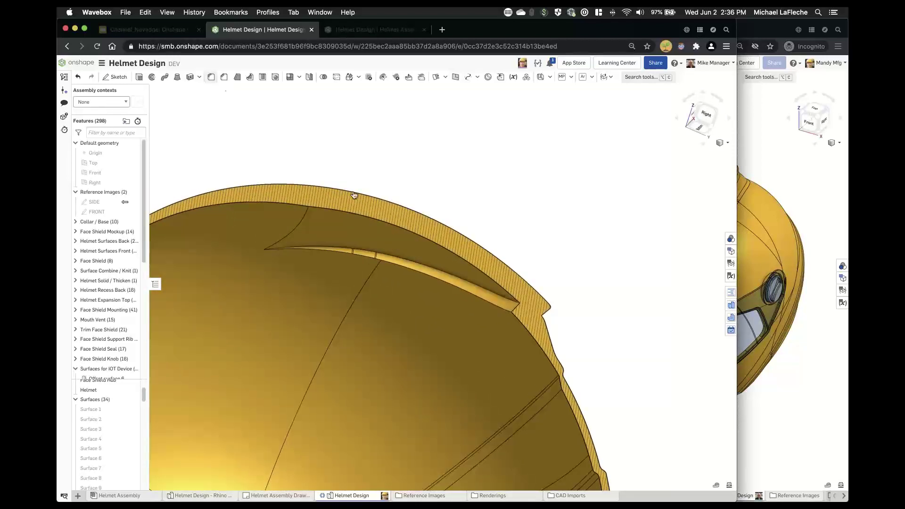
click(394, 255)
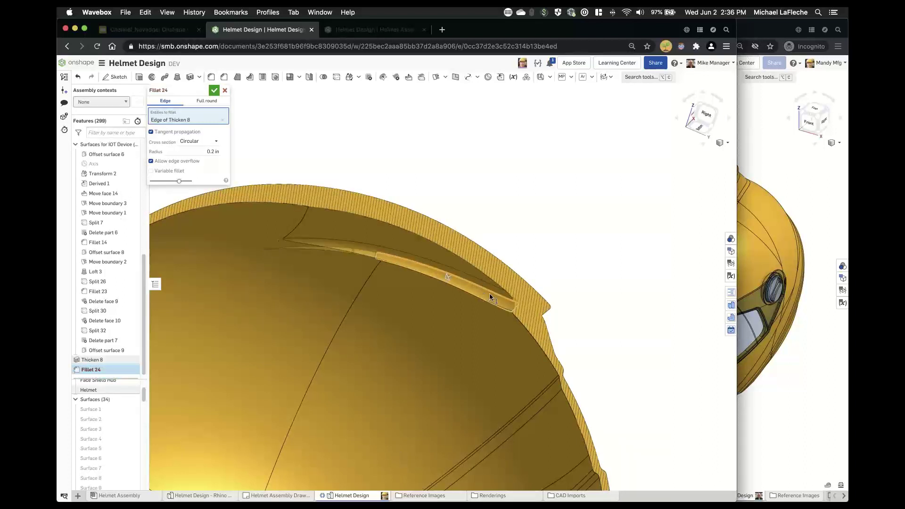
- Accept Fillet 24 at 0.2 in on the Thicken 8 cut edge and inspect it
scroll(489, 294, up, 2)
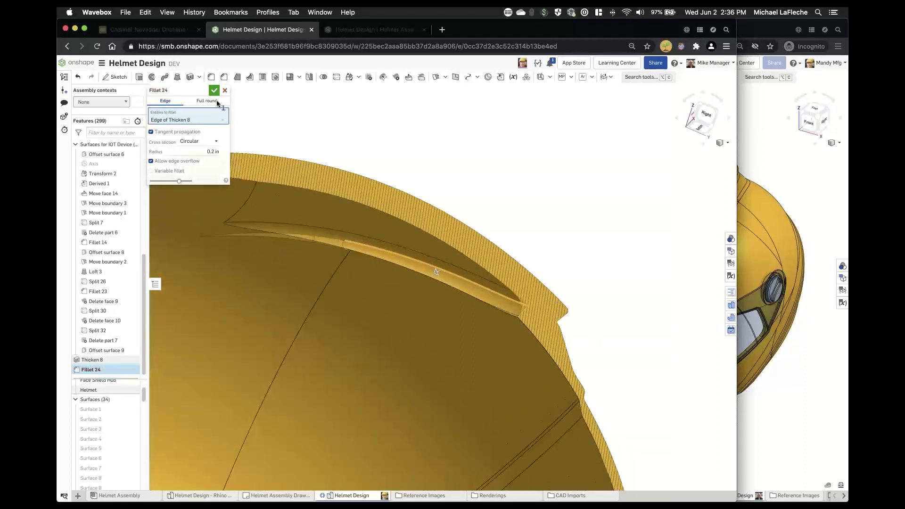
click(214, 90)
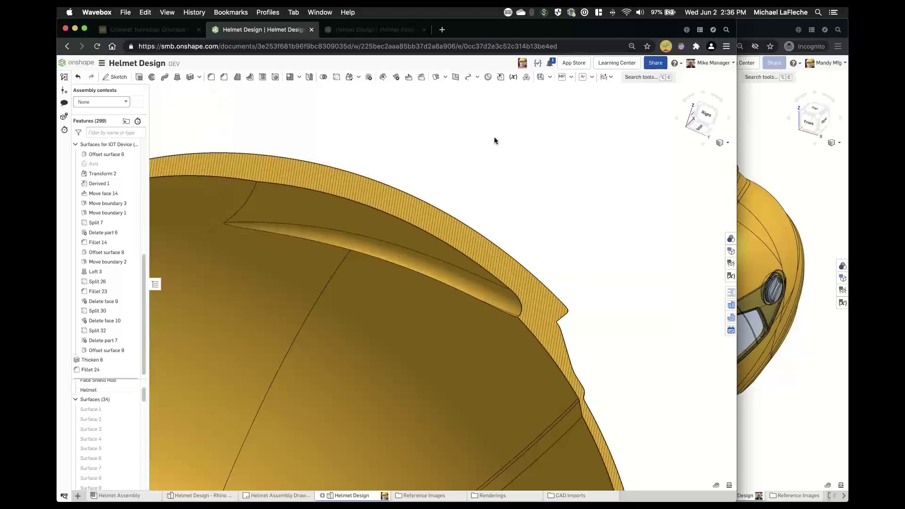
right_drag(494, 137, 488, 214)
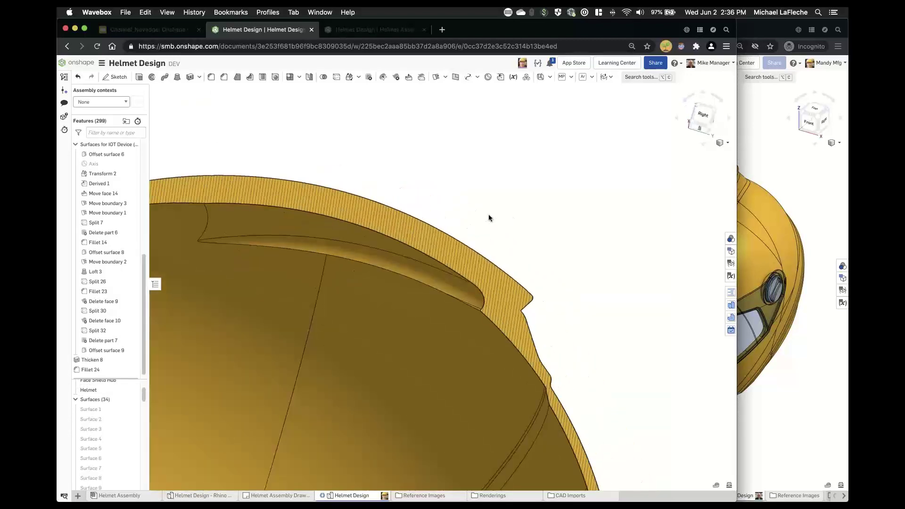
- Turn on zebra-stripe curvature display and orbit around the striped helmet
click(722, 143)
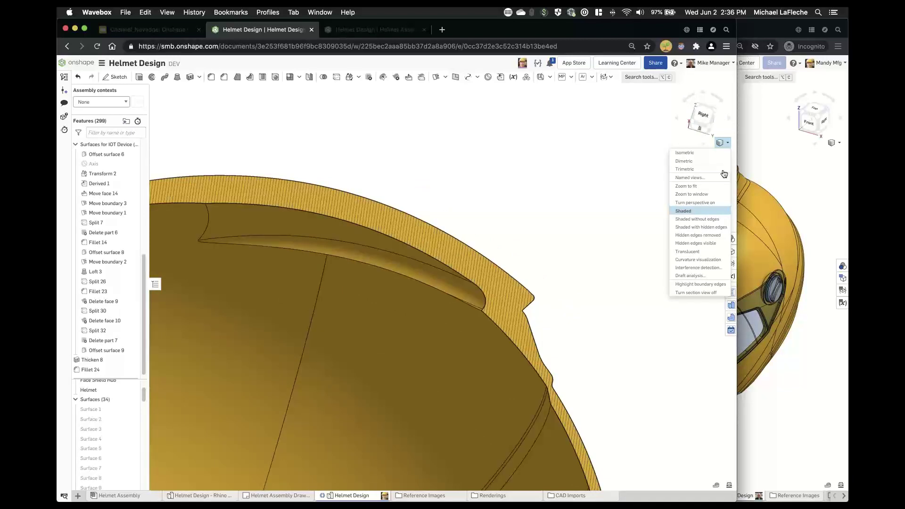
click(702, 261)
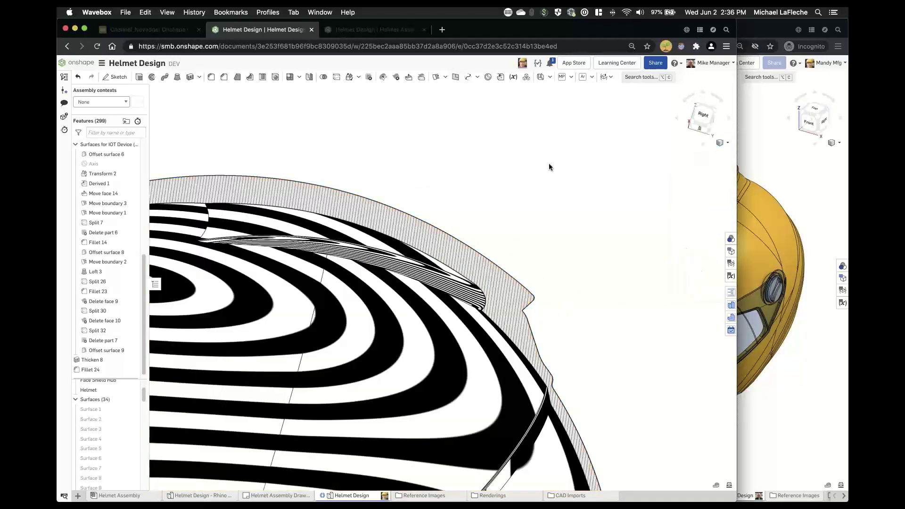
right_drag(548, 165, 559, 192)
scroll(553, 199, down, 5)
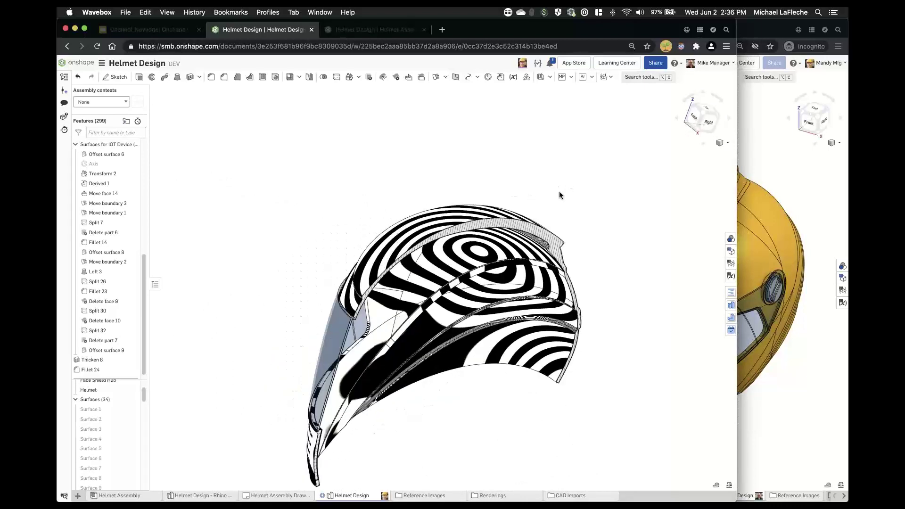
scroll(559, 192, up, 3)
- Return the helmet to shaded display and bring the second user's Helmet Design window forward
click(728, 143)
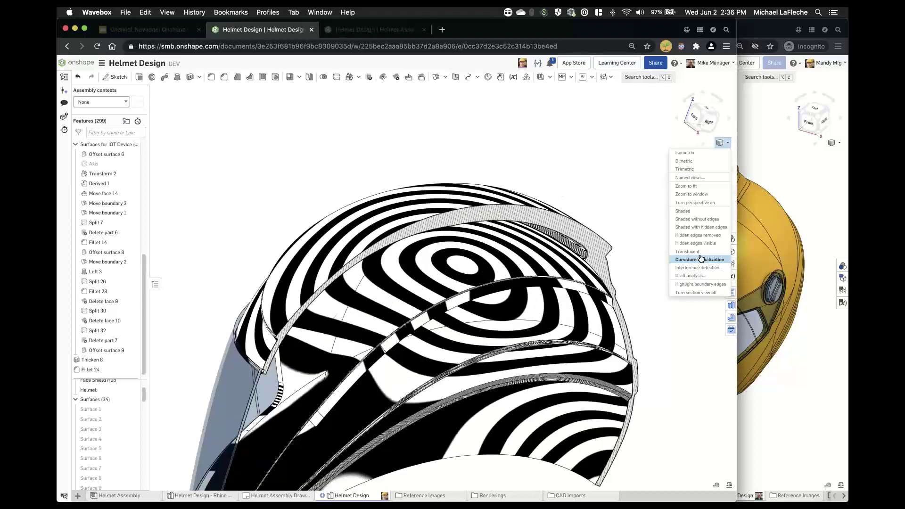
click(701, 258)
click(721, 143)
click(704, 210)
click(776, 155)
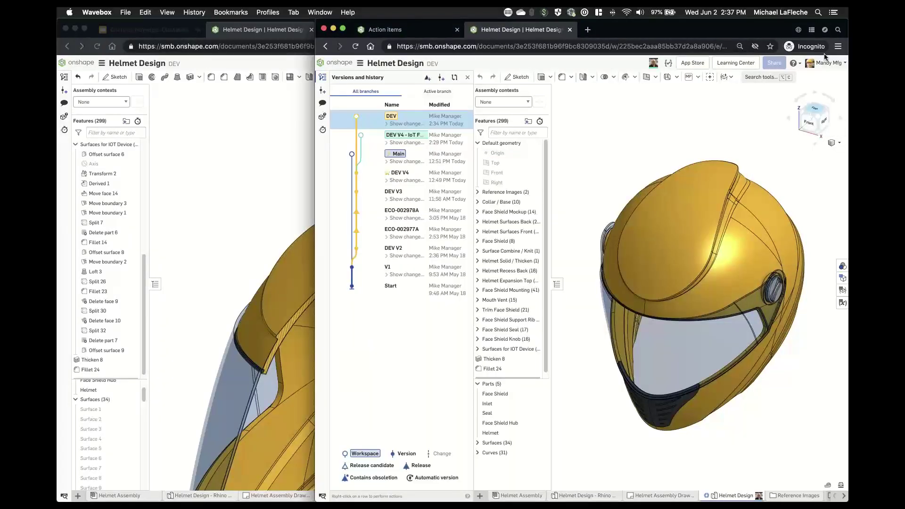
- Cut a section view through the face shield knob face to reveal the rim and crown recess
click(834, 145)
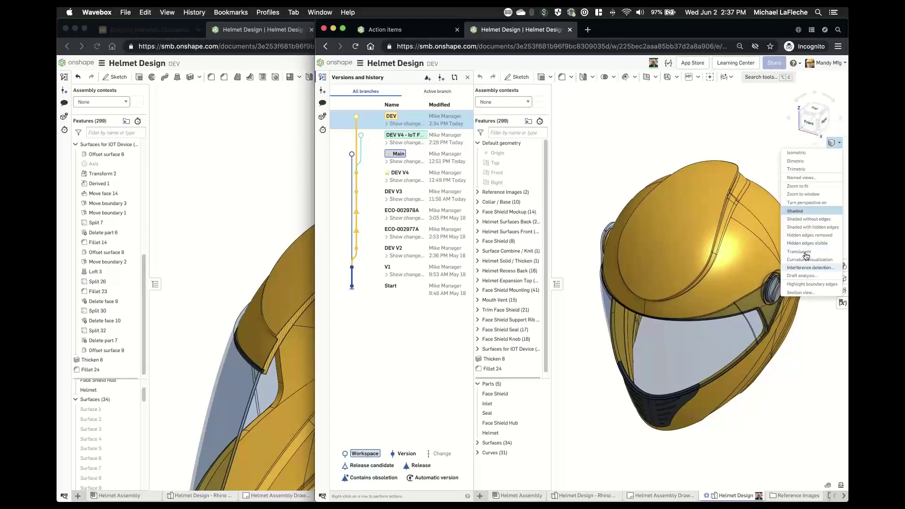
click(812, 292)
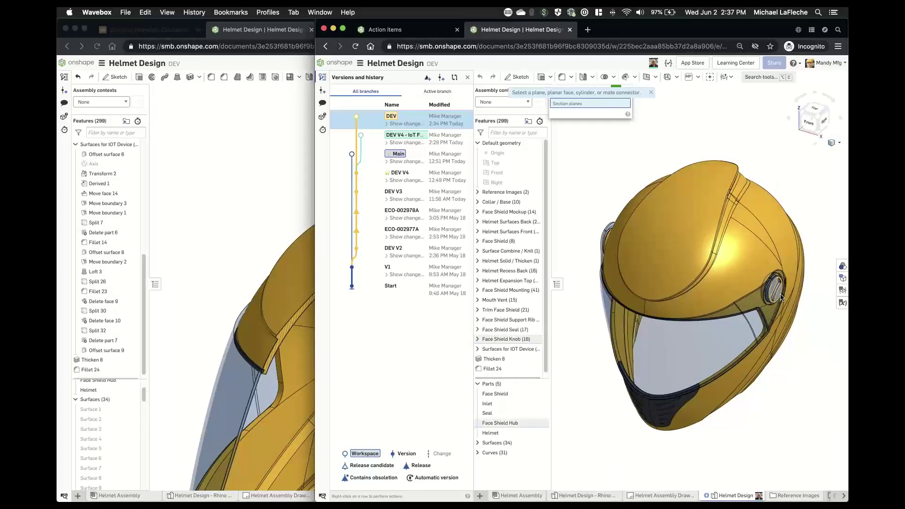
click(781, 297)
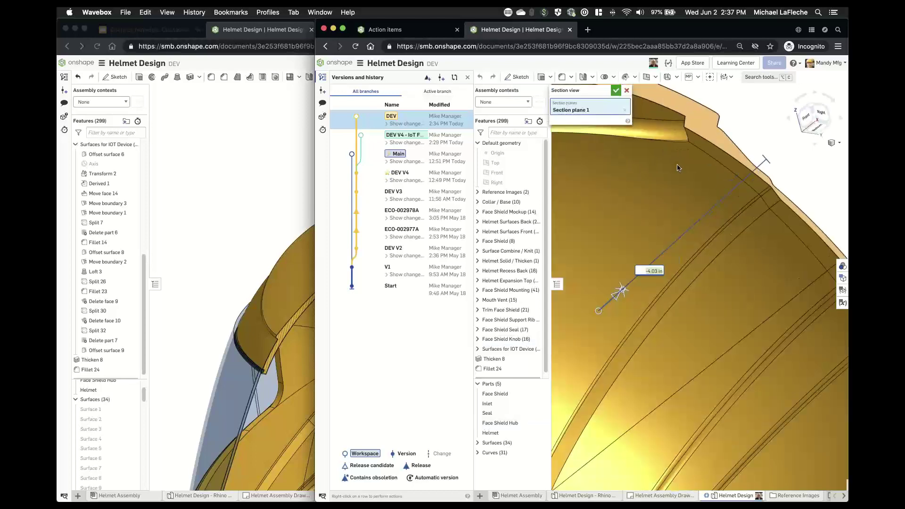
middle_drag(682, 130, 759, 239)
scroll(666, 263, down, 4)
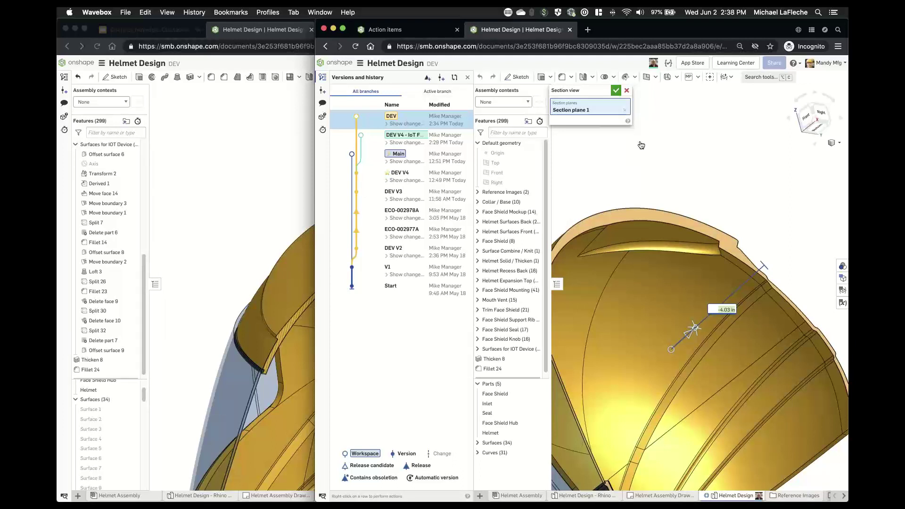
click(616, 91)
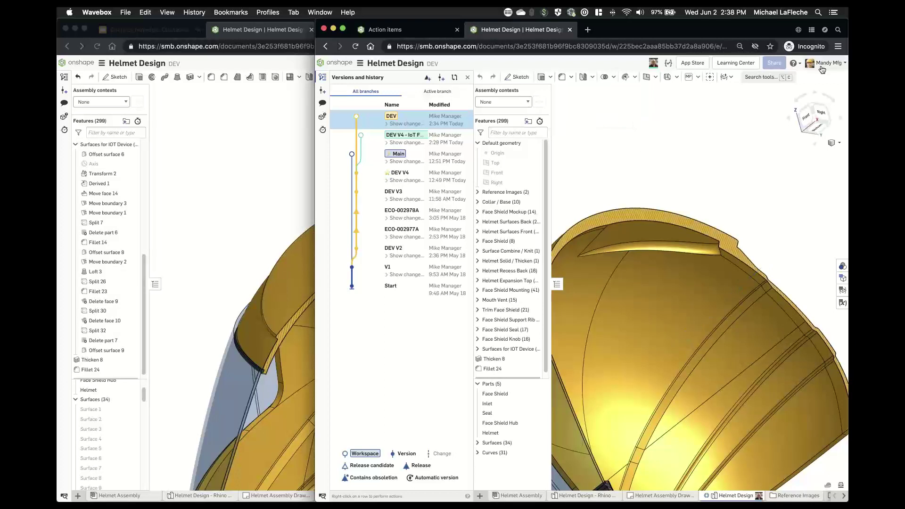
- Change the Fillet 24 radius from 0.2 in to 0.15 in, then return to the first user's window
click(488, 369)
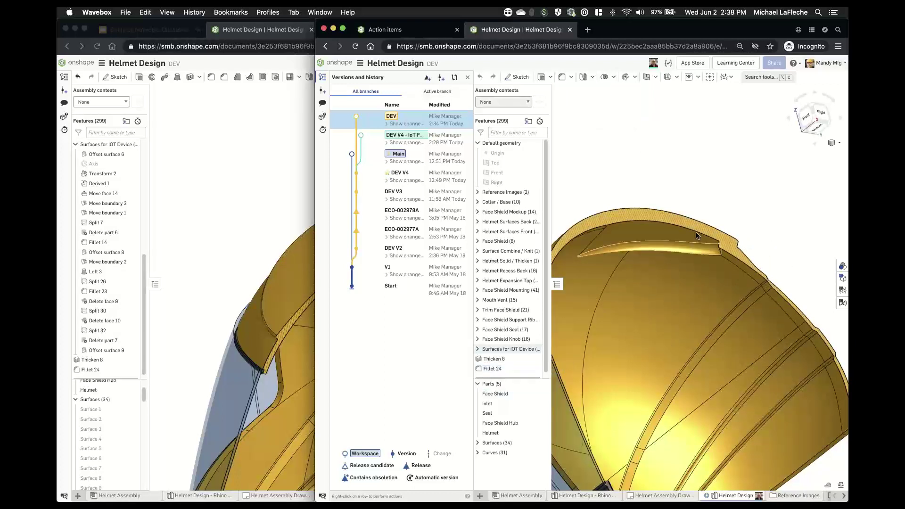
double_click(493, 368)
scroll(692, 244, up, 1)
scroll(689, 251, up, 1)
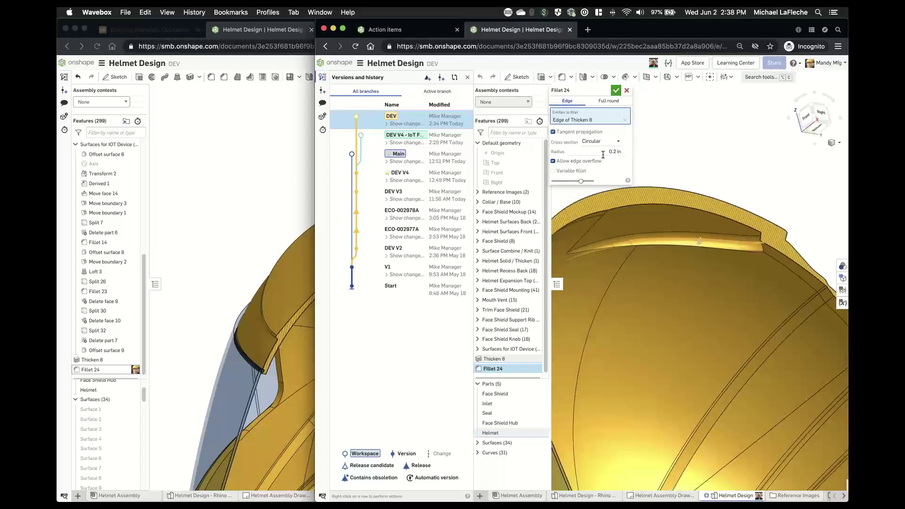
click(602, 150)
key(Down)
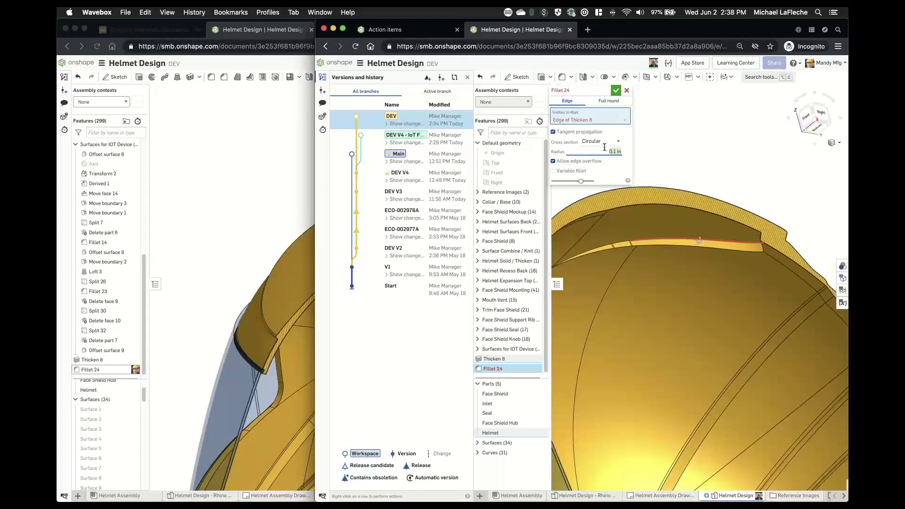
text(0.05 in0.15)
key(Return)
click(616, 90)
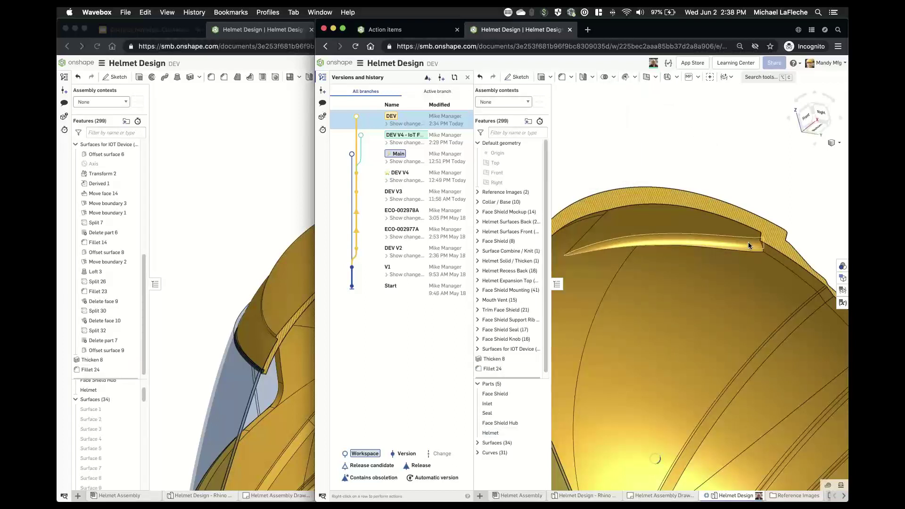
click(208, 214)
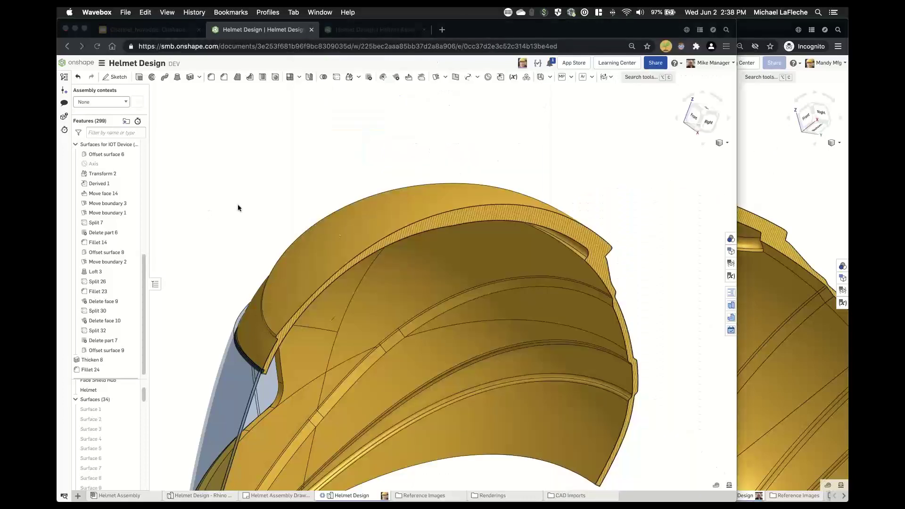
- Show the DEV branch's 25 changes in version history, newest being the Fillet 24 edit
click(64, 77)
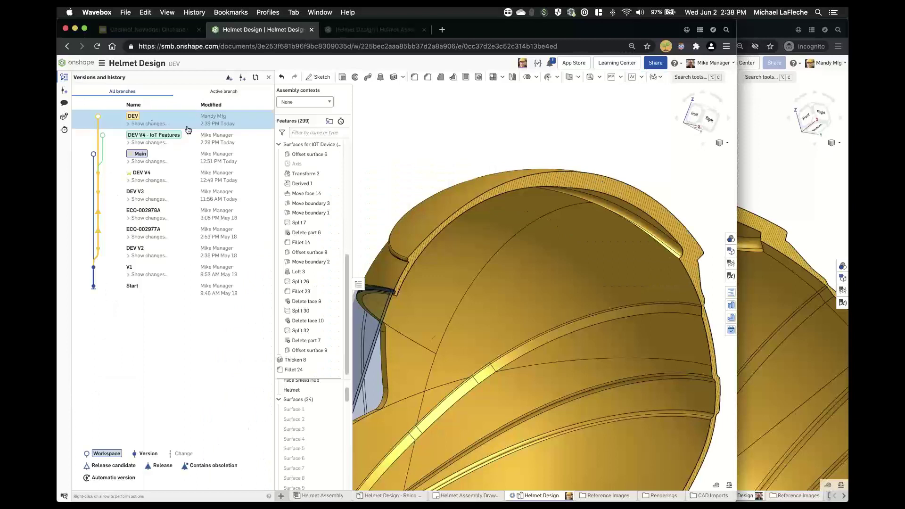
click(150, 124)
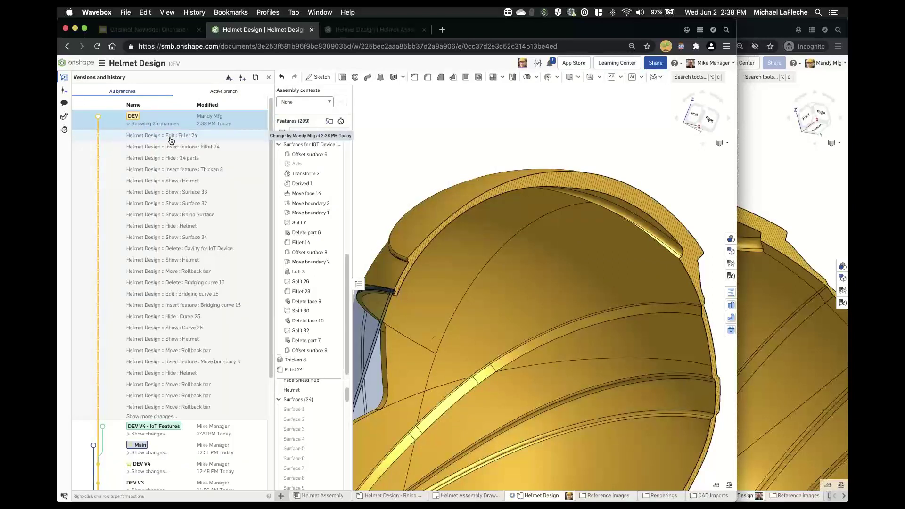
ctrl+scroll(173, 143, up, 1)
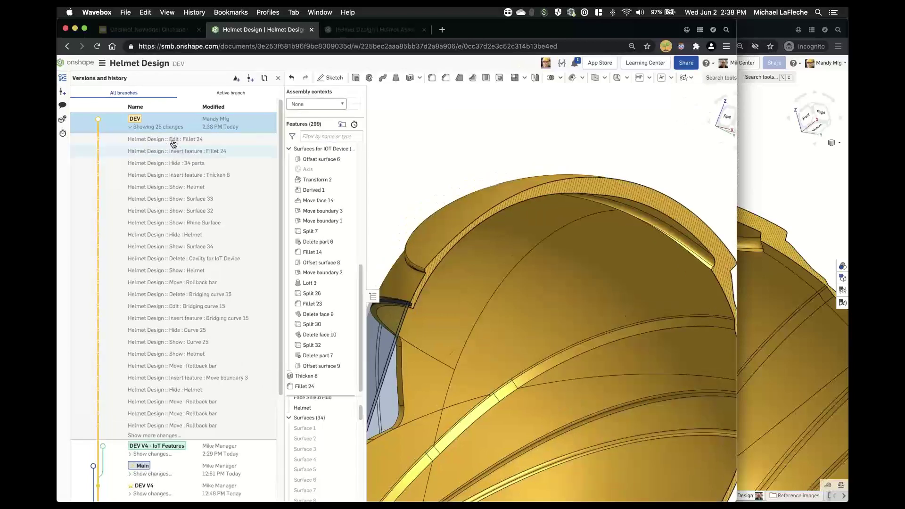
ctrl+scroll(174, 144, up, 10)
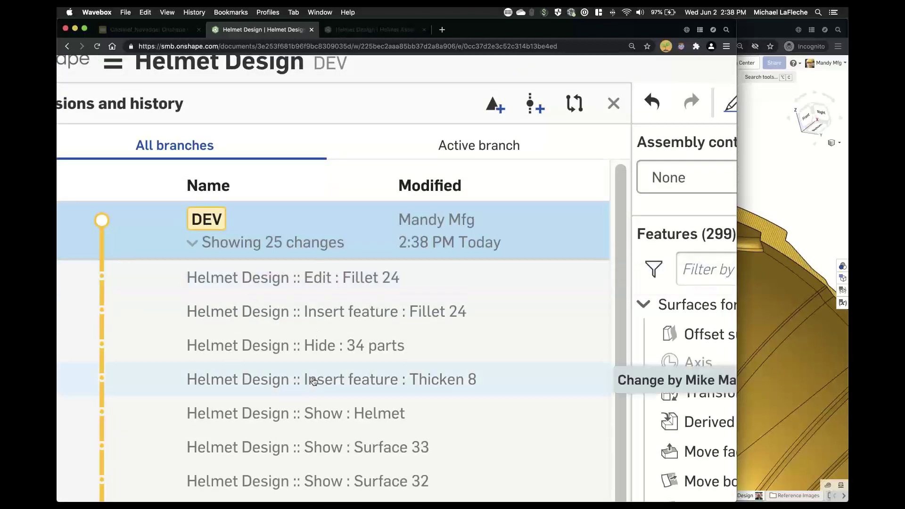
ctrl+scroll(314, 382, down, 10)
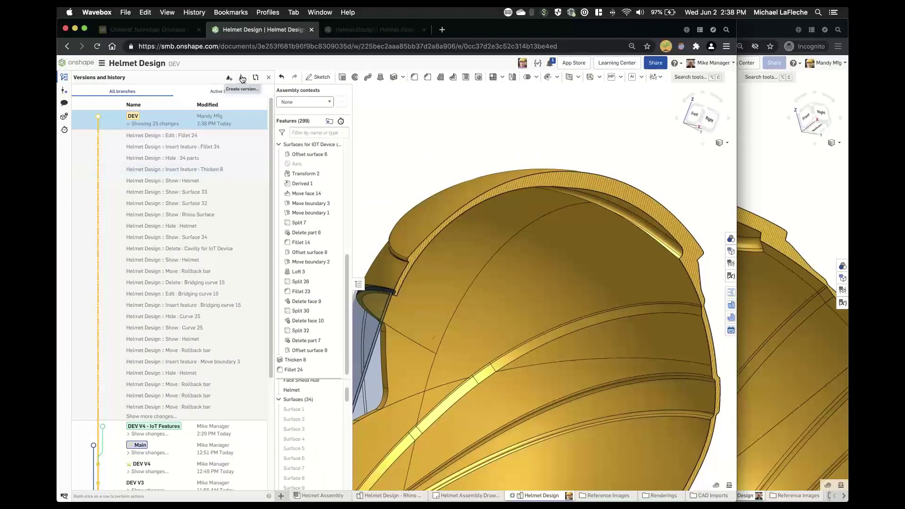
- Create a new version named 'DEV V5' from the DEV workspace
click(243, 78)
text(DEV)
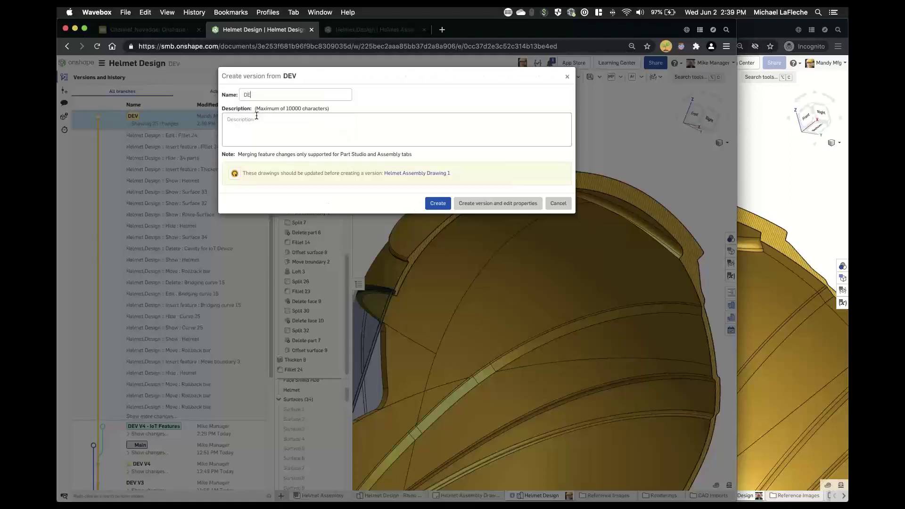
text( V5)
key(Return)
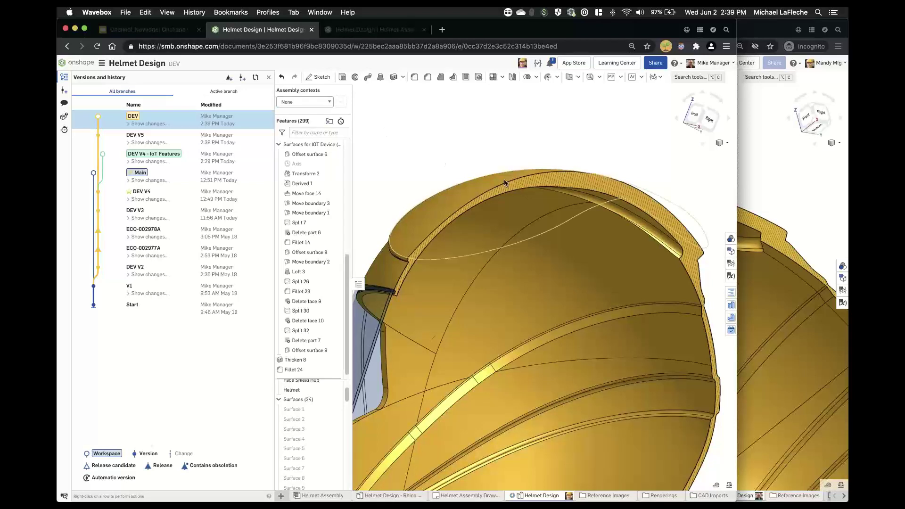
scroll(504, 179, down, 3)
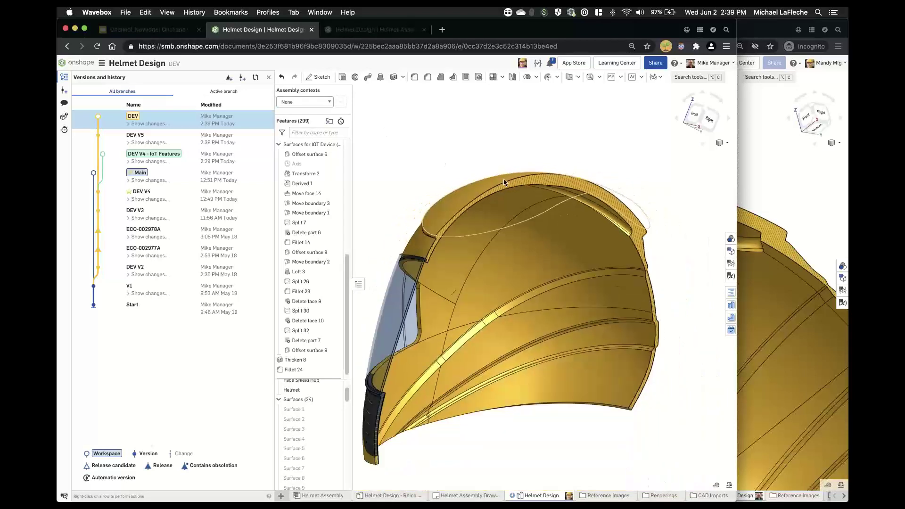
right_drag(460, 141, 453, 145)
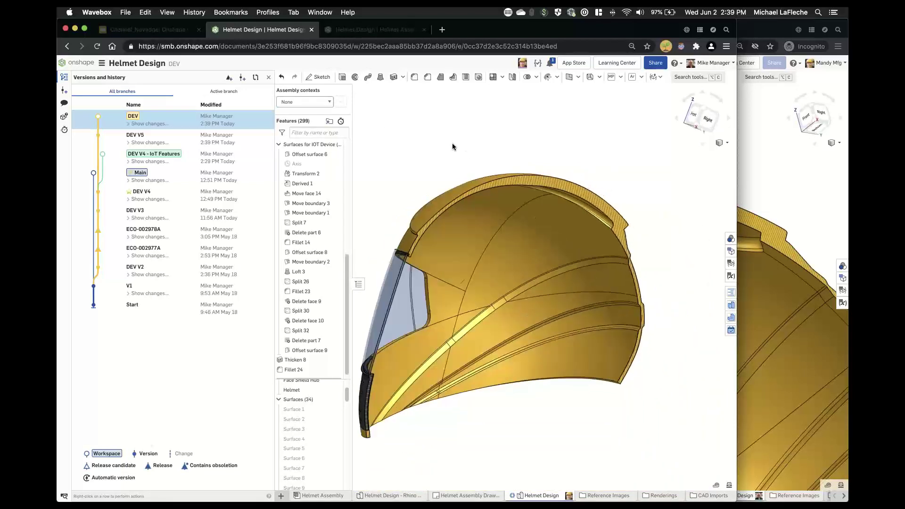
- Give the manufacturing collaborator Can view access with Export and Link document rights
click(661, 62)
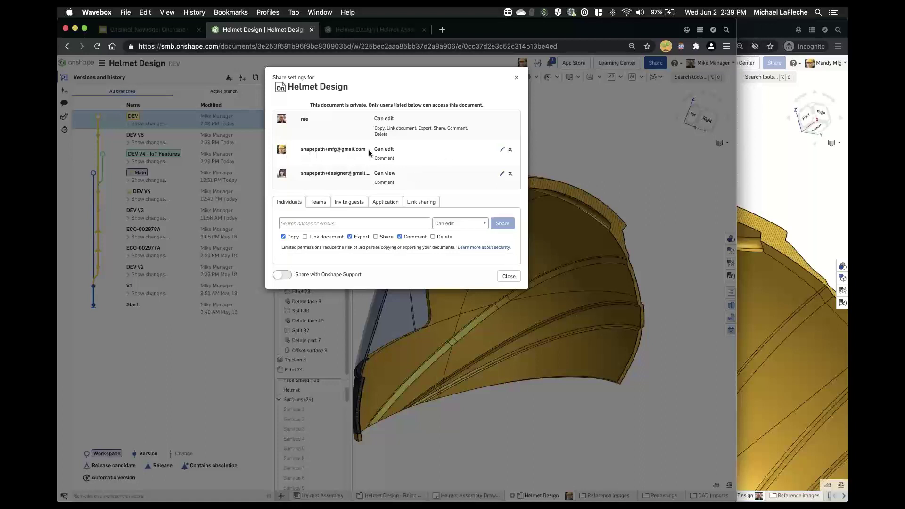
click(502, 149)
click(430, 151)
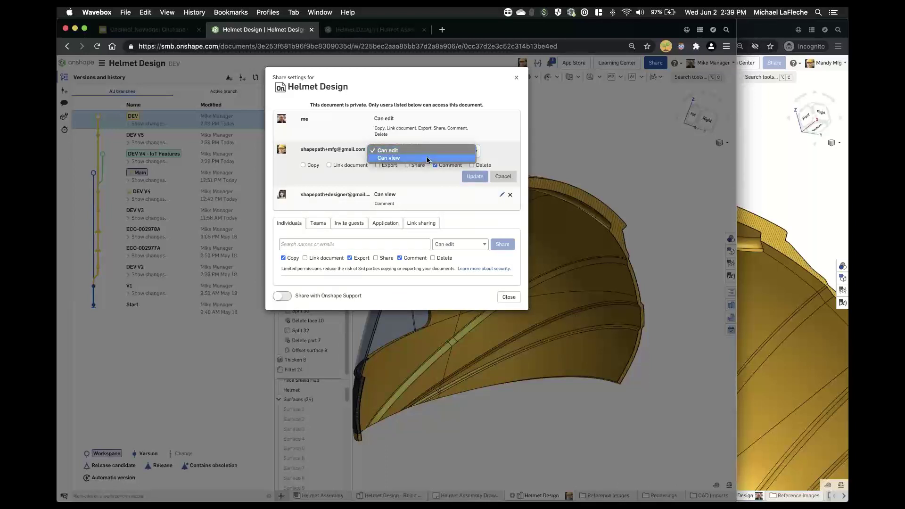
key(Escape)
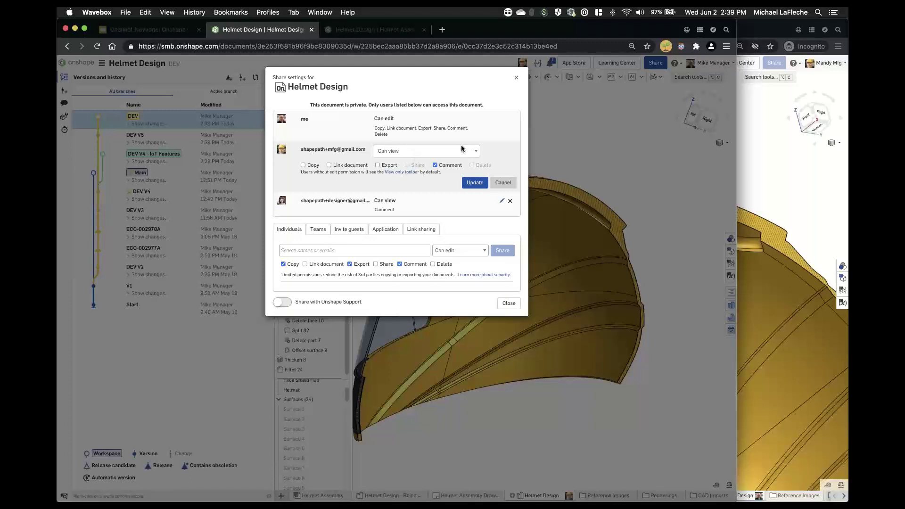
click(391, 166)
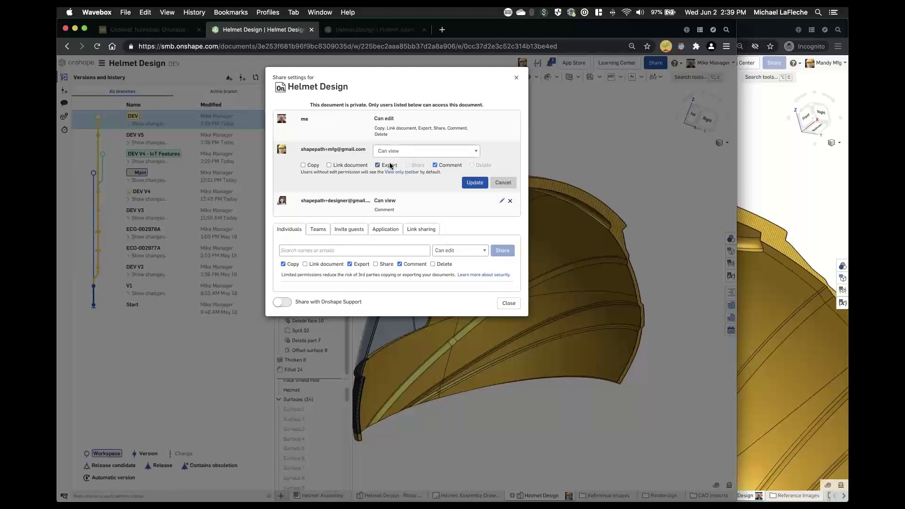
click(350, 166)
click(474, 183)
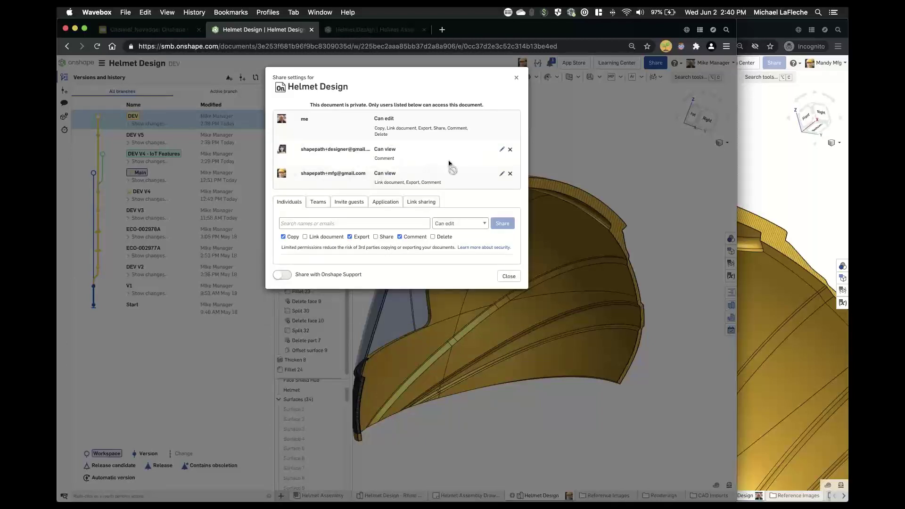
click(509, 277)
- Reload the collaborator's workspace window so it opens view only
click(780, 175)
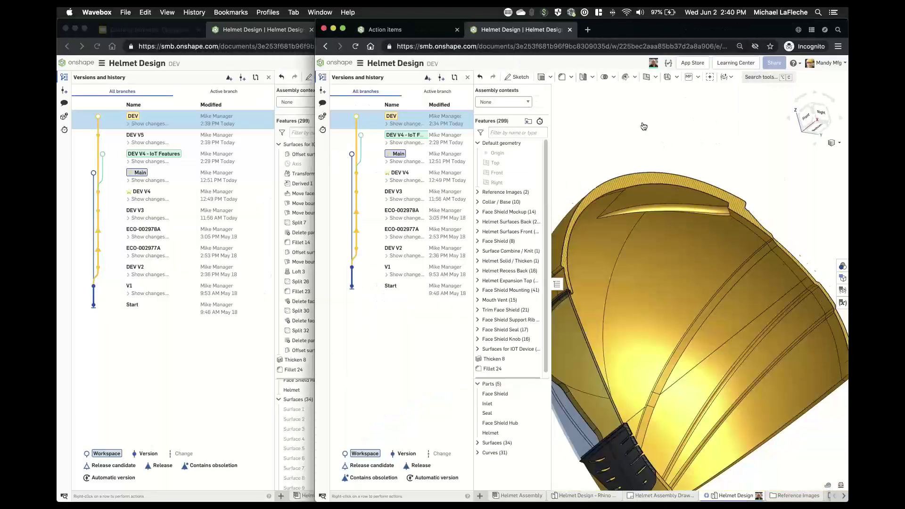
click(355, 46)
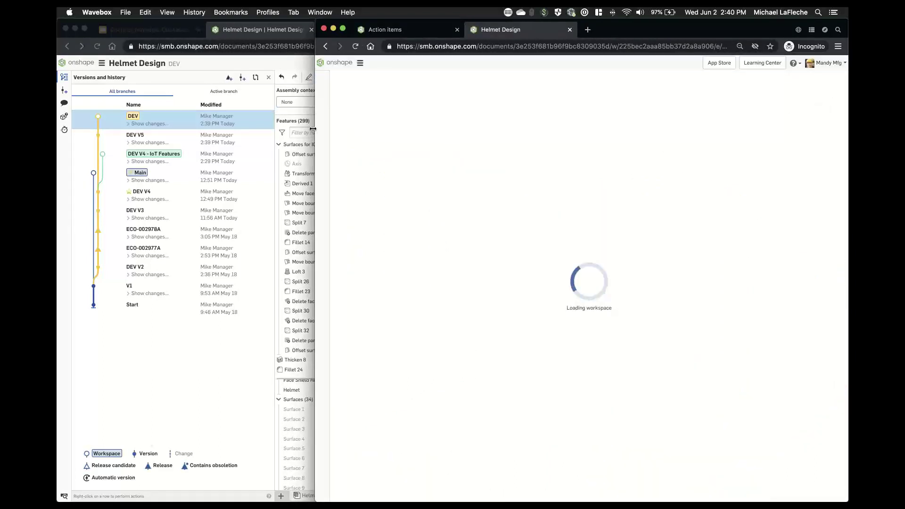
drag(315, 126, 142, 126)
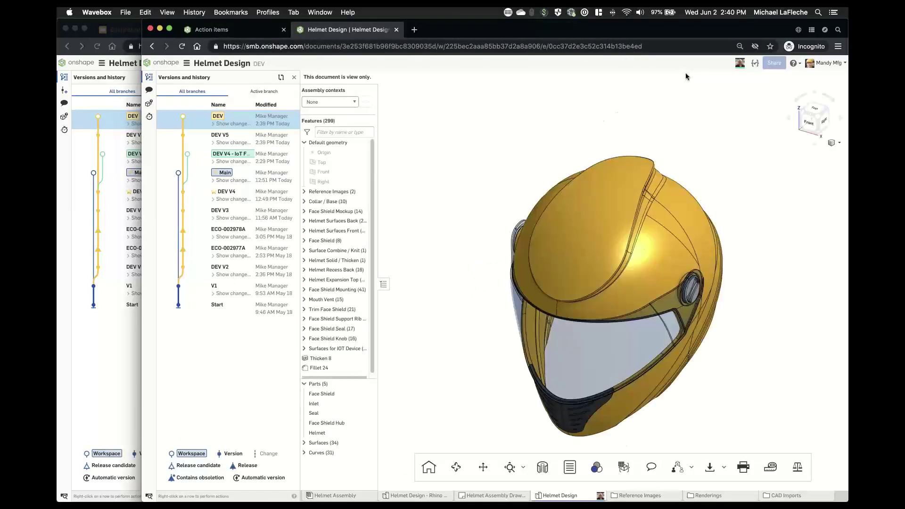
- Orbit the helmet to a three-quarter view and select the mouth vent Inlet part
scroll(587, 310, up, 5)
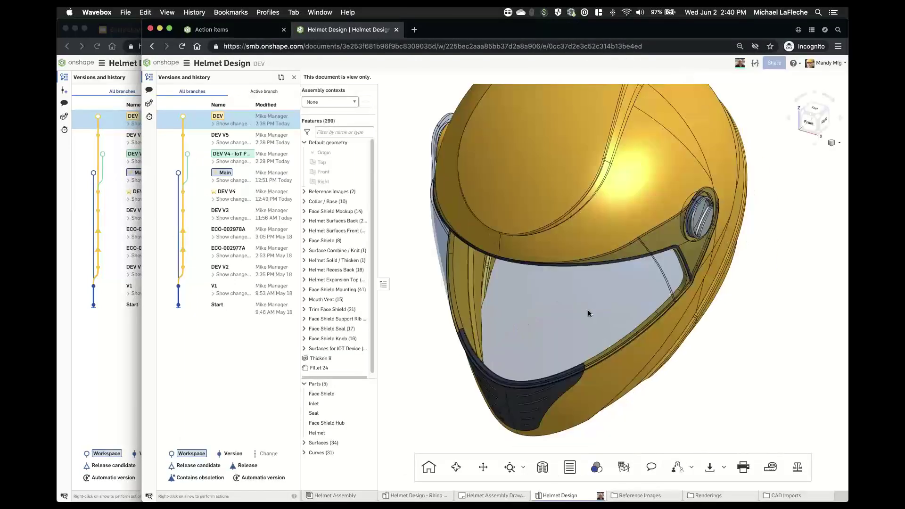
right_drag(587, 310, 608, 264)
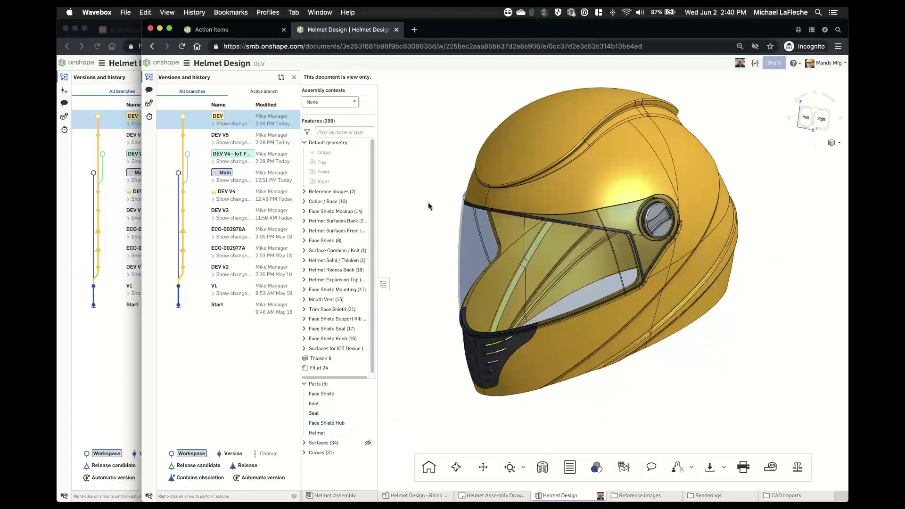
click(479, 357)
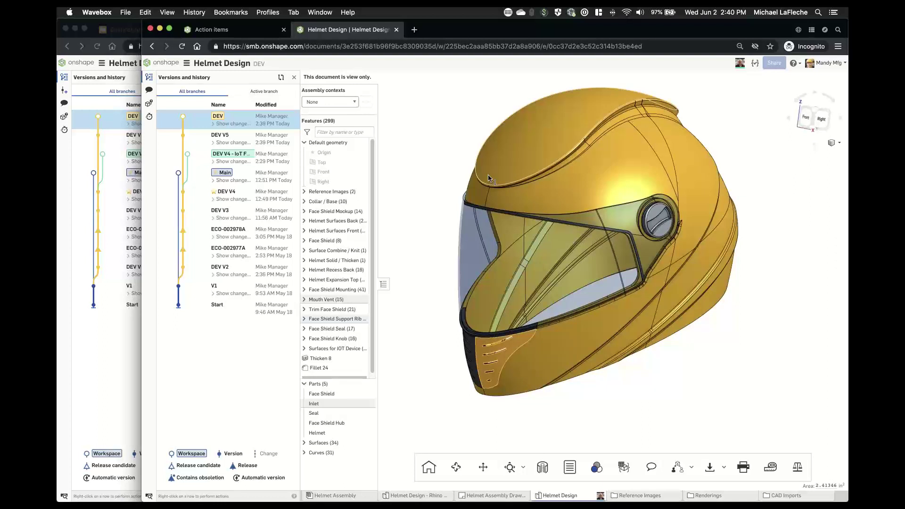
- Export the Inlet part in RHINO format, delivered as an e-mailed download link
right_click(340, 405)
click(477, 278)
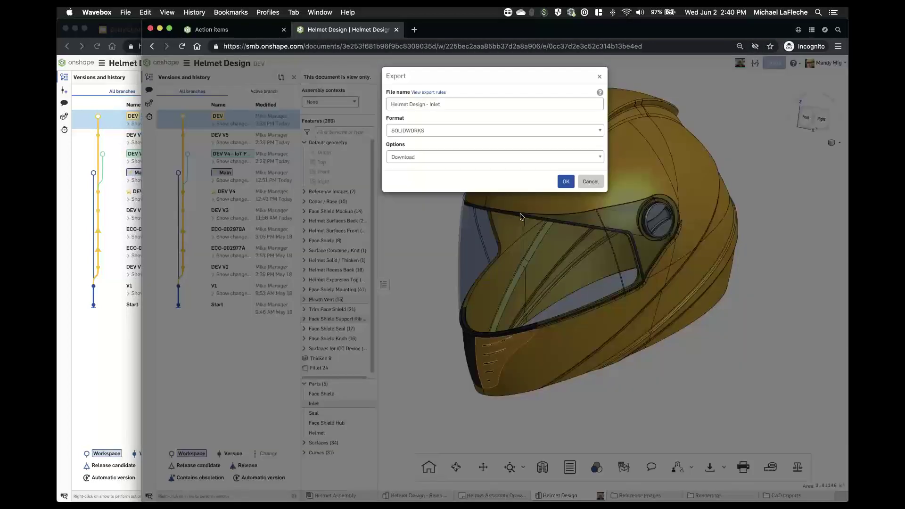
click(464, 131)
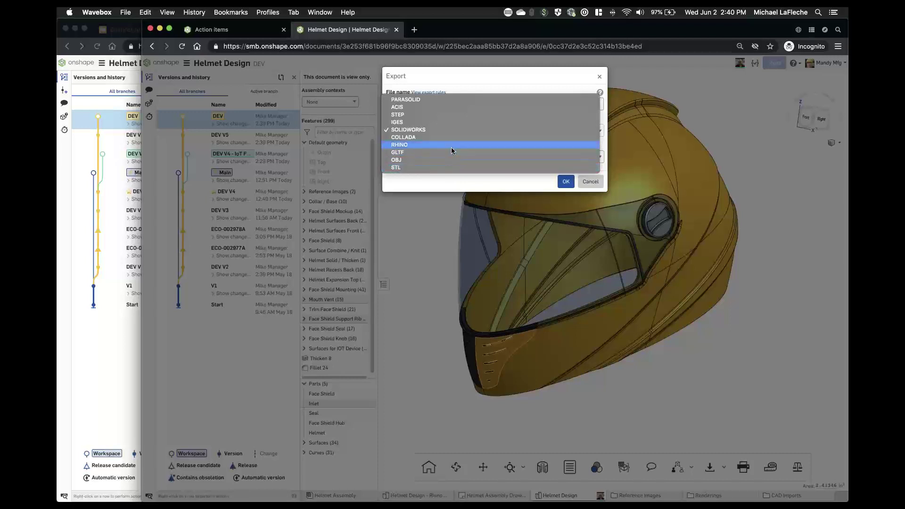
key(Escape)
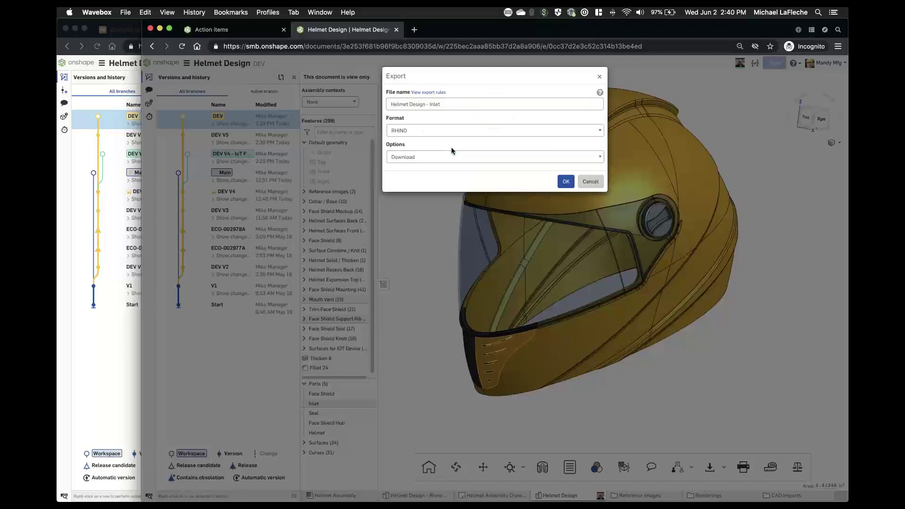
click(451, 157)
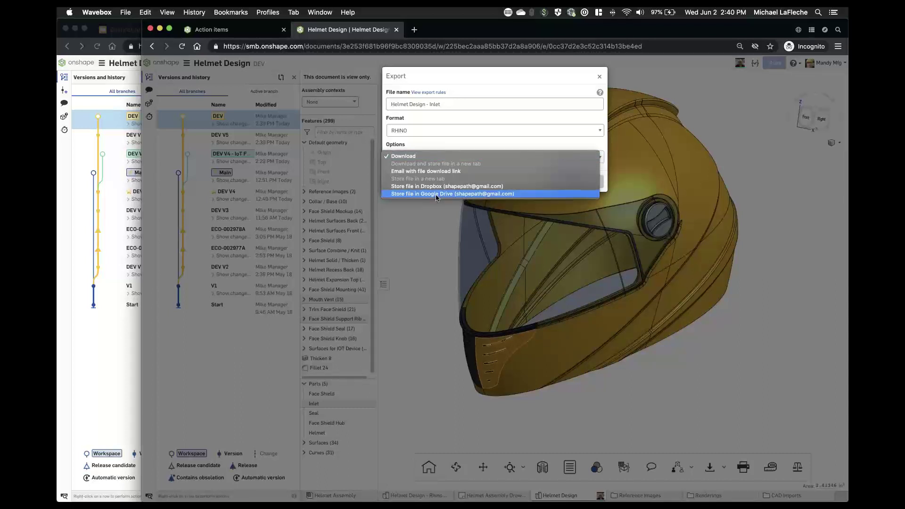
click(492, 120)
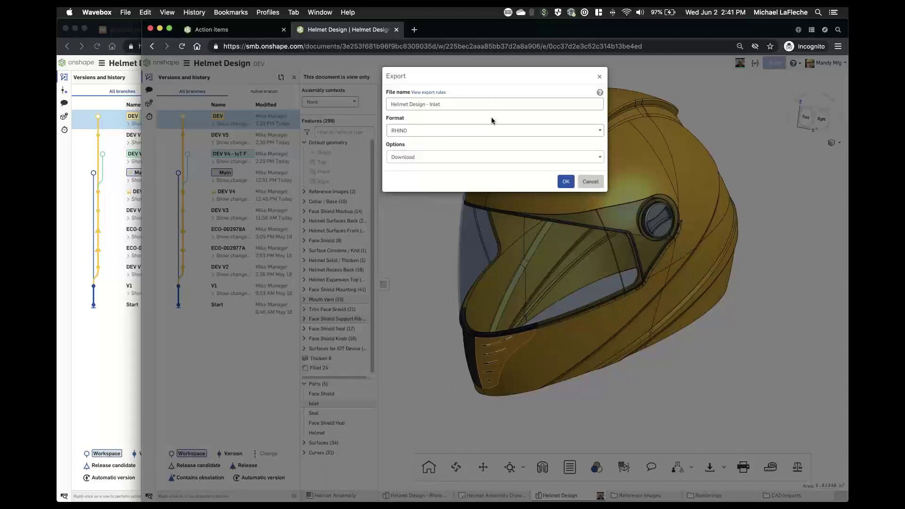
click(424, 156)
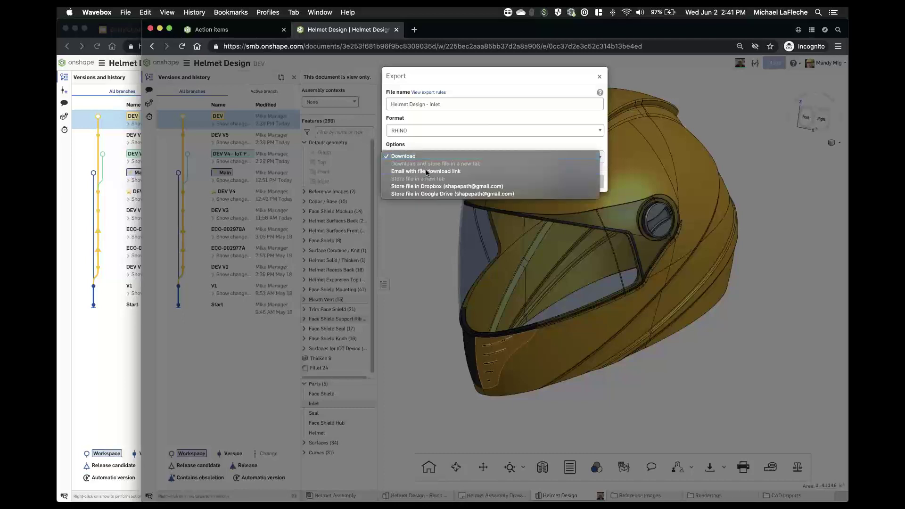
click(447, 172)
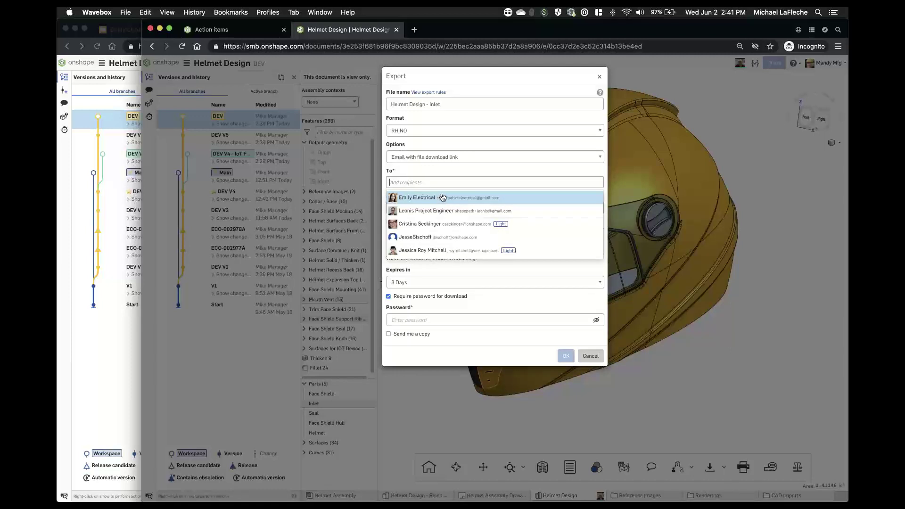
- Add a colleague as recipient, set a download password, keep 3-day expiry, and send
click(443, 197)
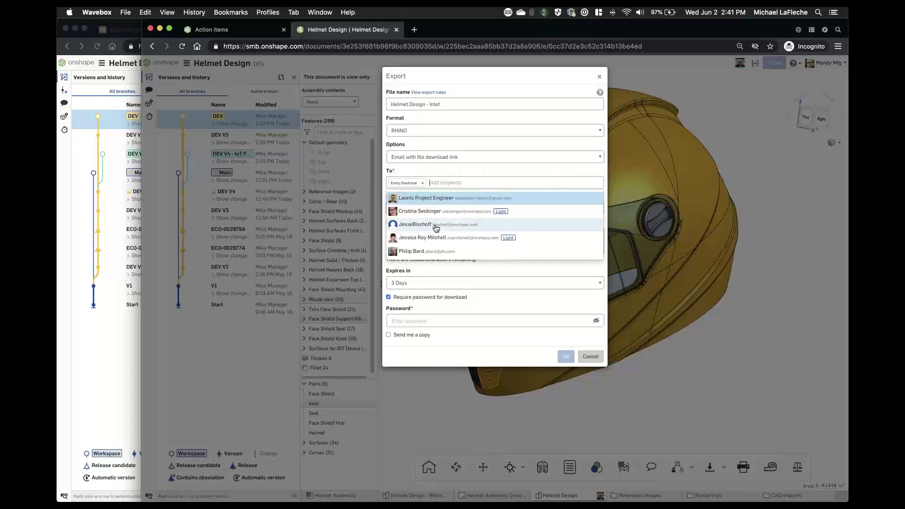
click(495, 157)
click(544, 89)
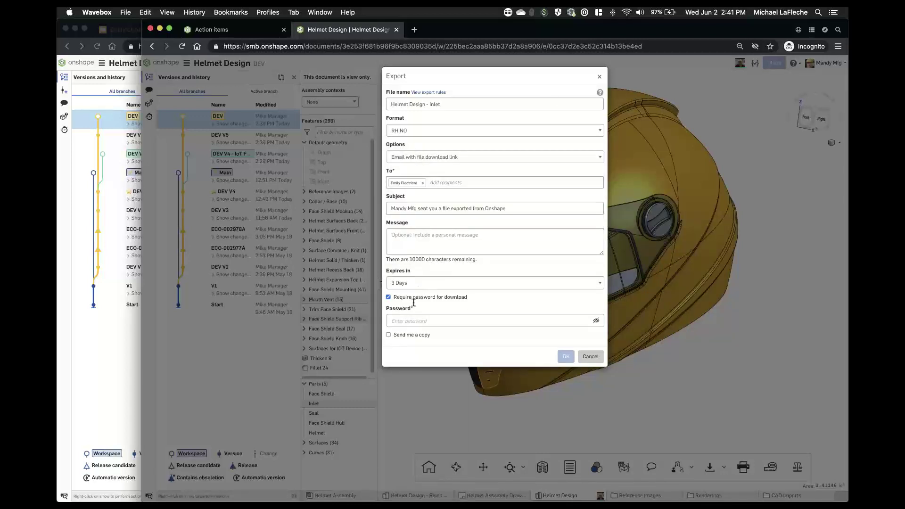
text(***)
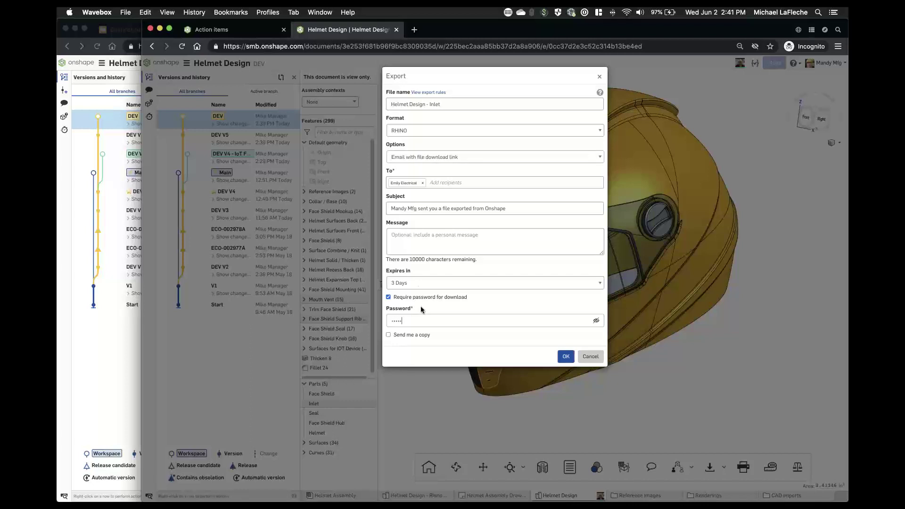
click(454, 283)
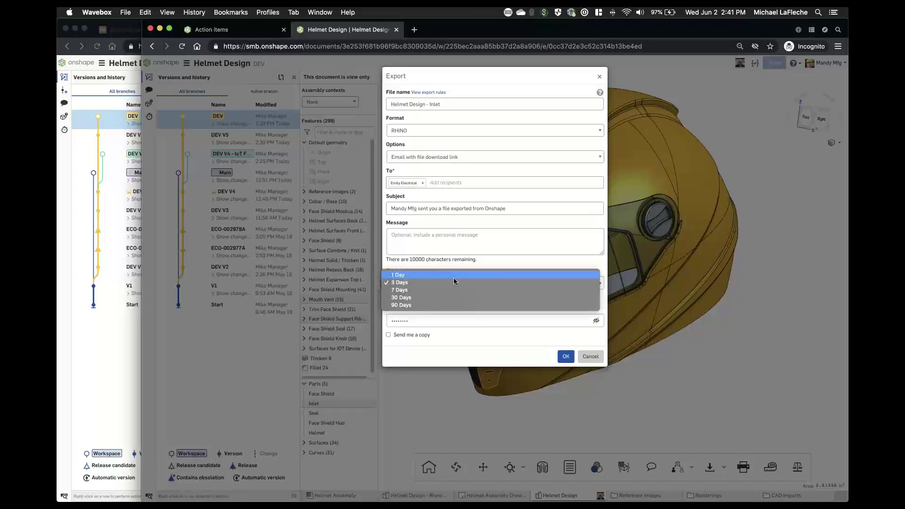
click(453, 282)
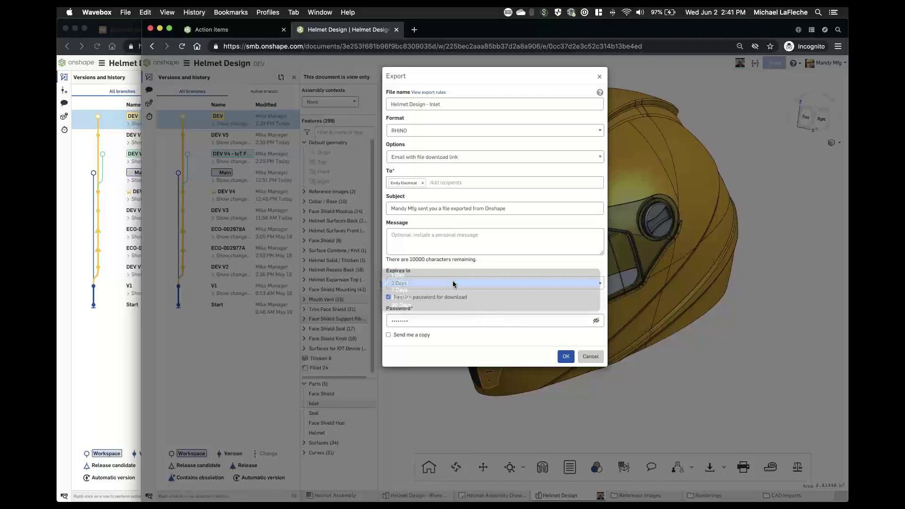
click(566, 357)
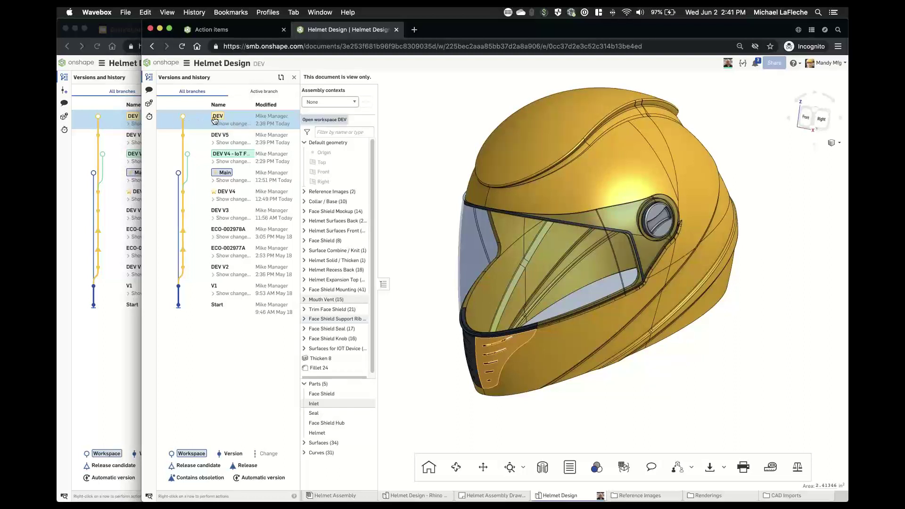
- Switch the collaborator's window to the DEV V5 version of Helmet Design
click(275, 141)
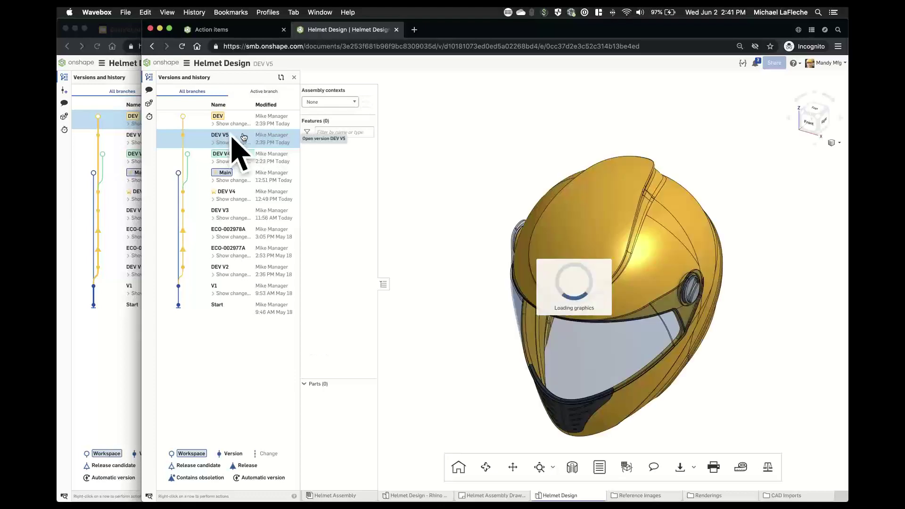
- Start exporting the Helmet part from DEV V5, then cancel the export
right_click(655, 265)
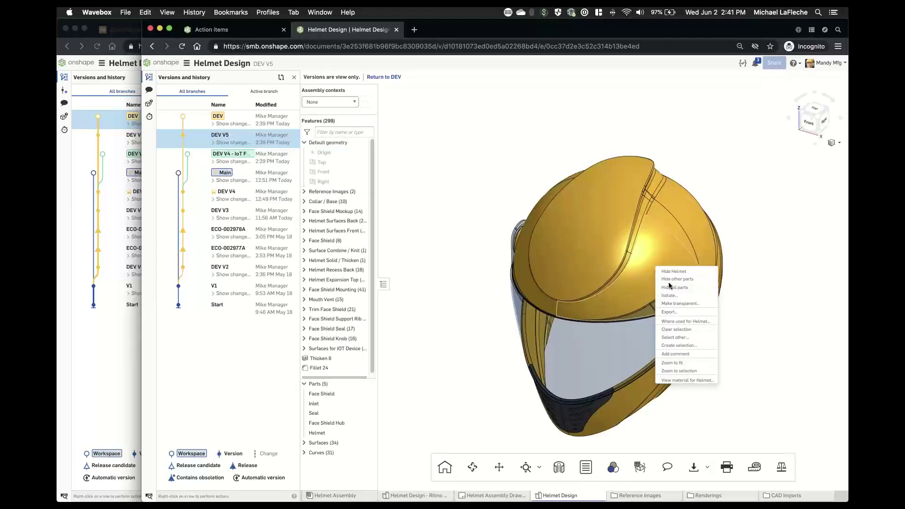
click(643, 289)
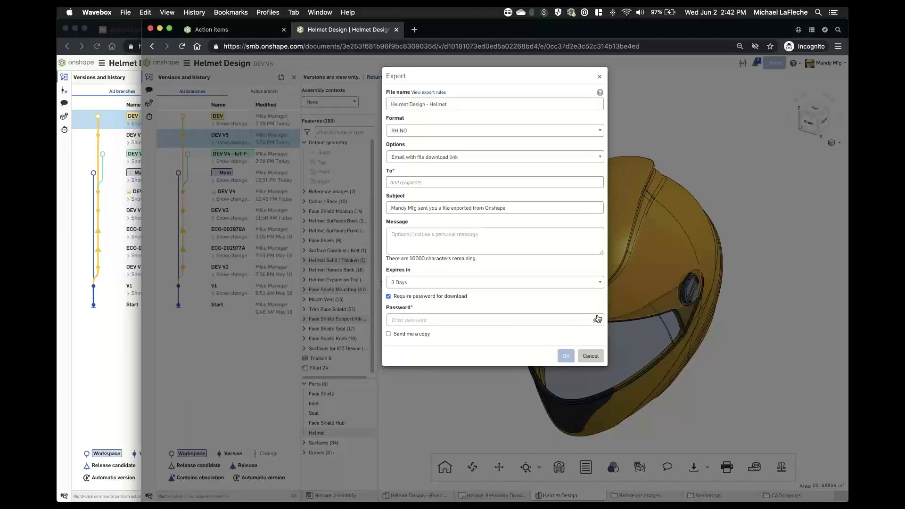
click(461, 130)
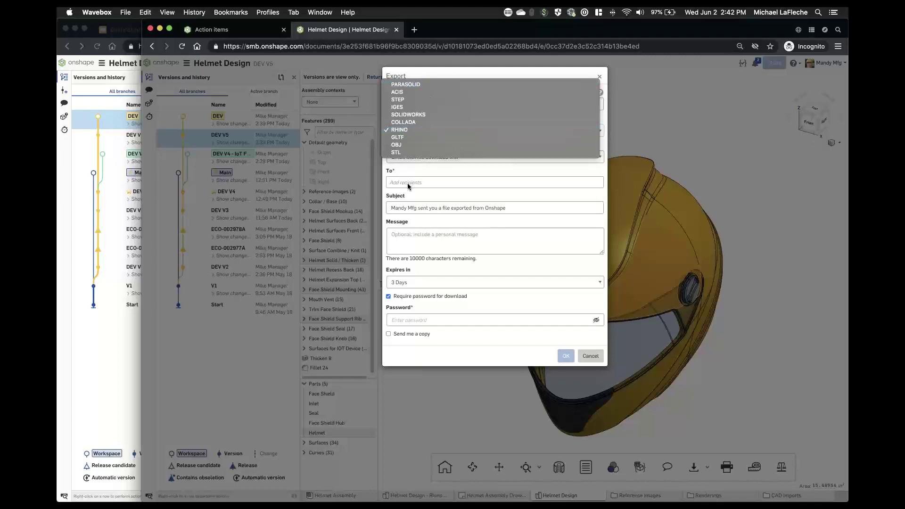
click(482, 353)
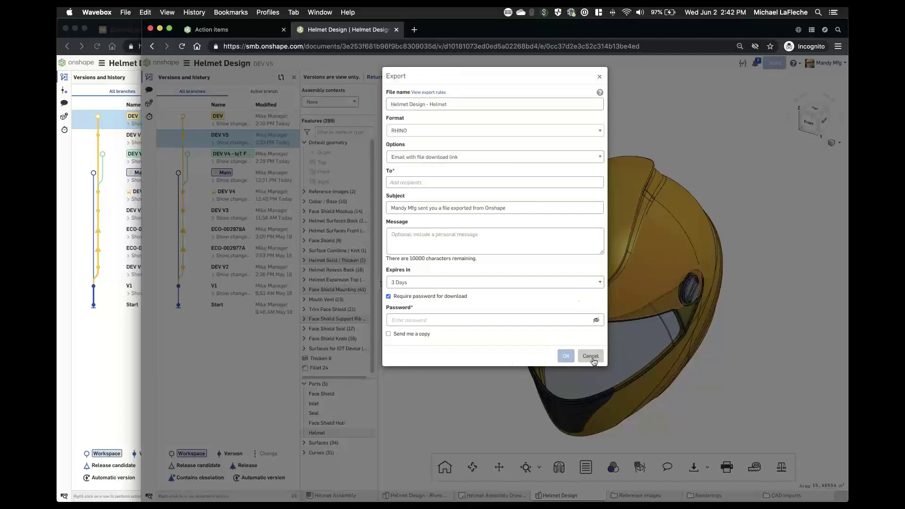
click(590, 357)
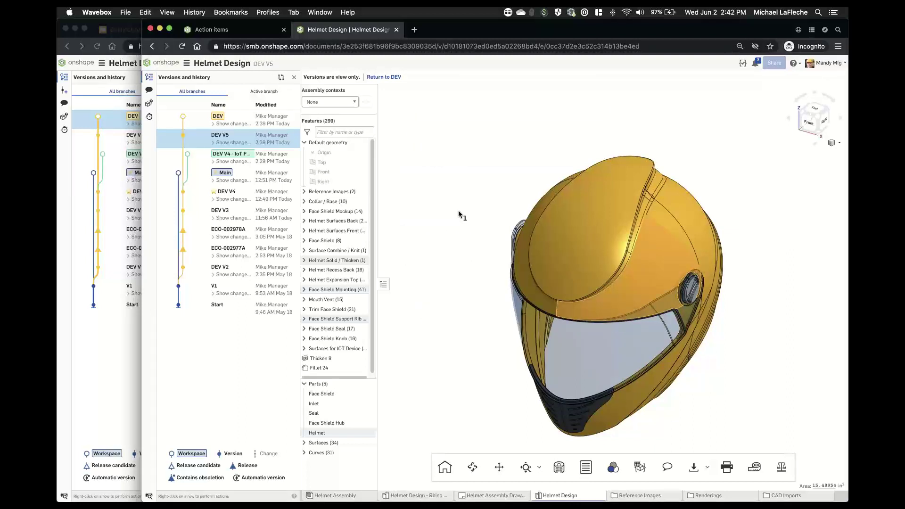
- Clear the selection, turn the helmet to its right view, and return to the owner's DEV window
click(450, 207)
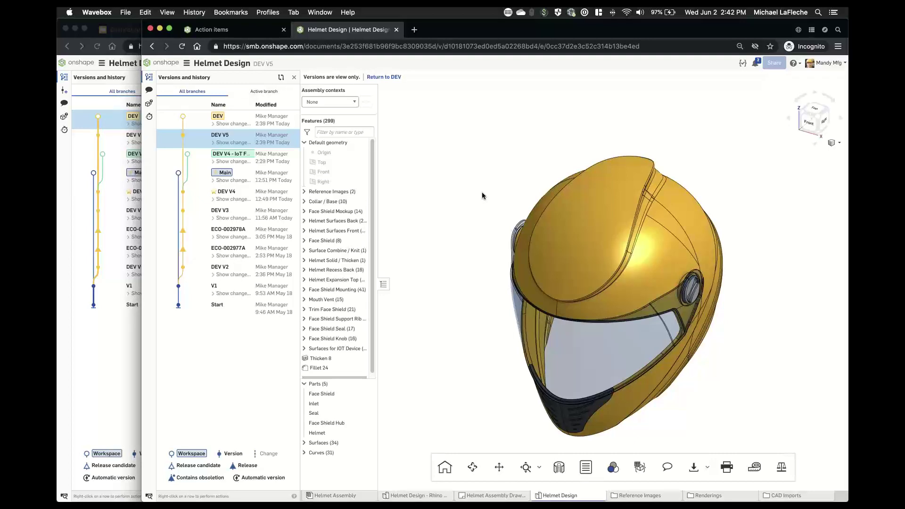
key(shift+4)
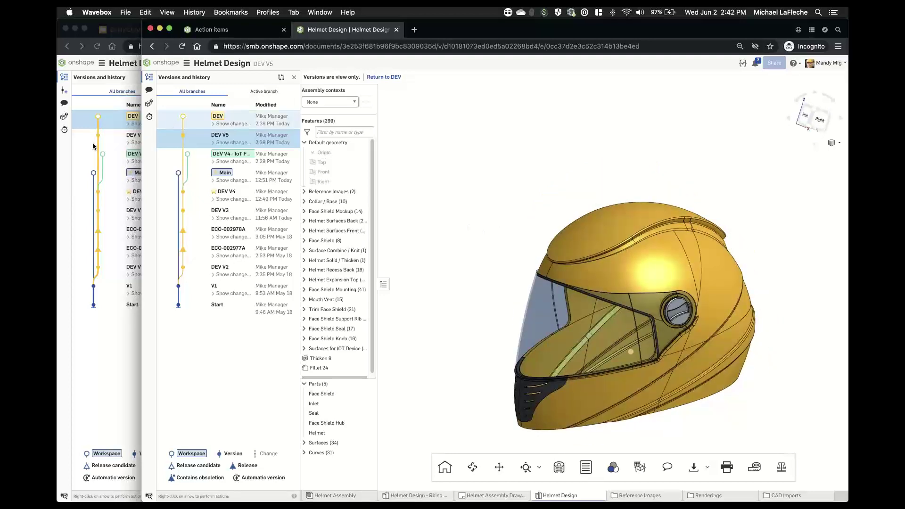
click(92, 142)
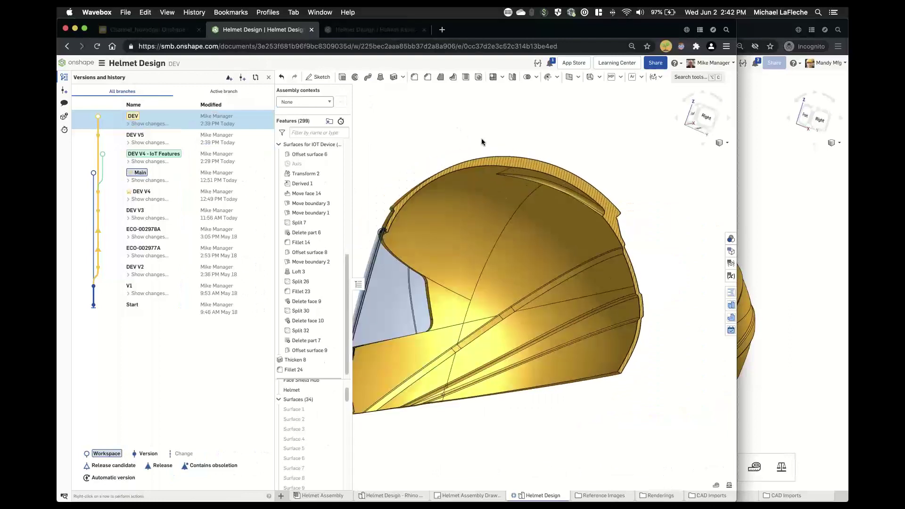
- Create a four-view Inlet drawing on the B-Size, ANSI IN template
key(shift+1)
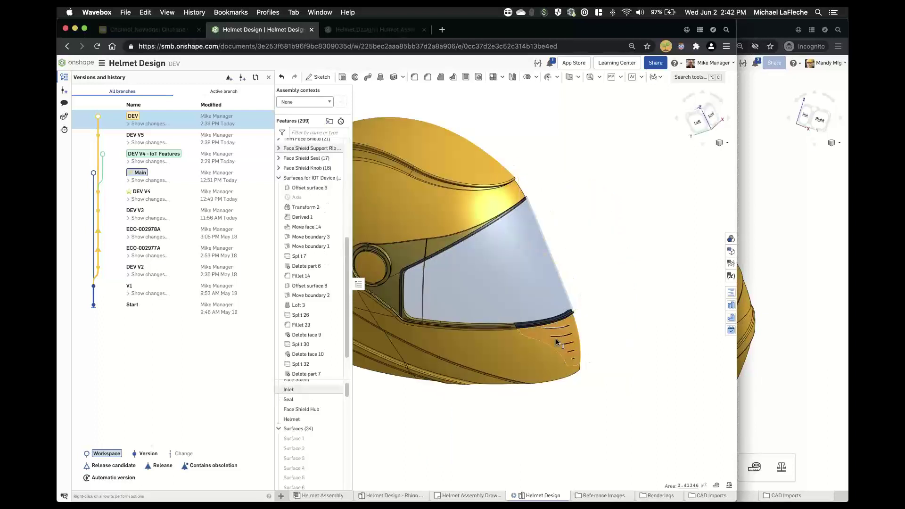
right_click(300, 391)
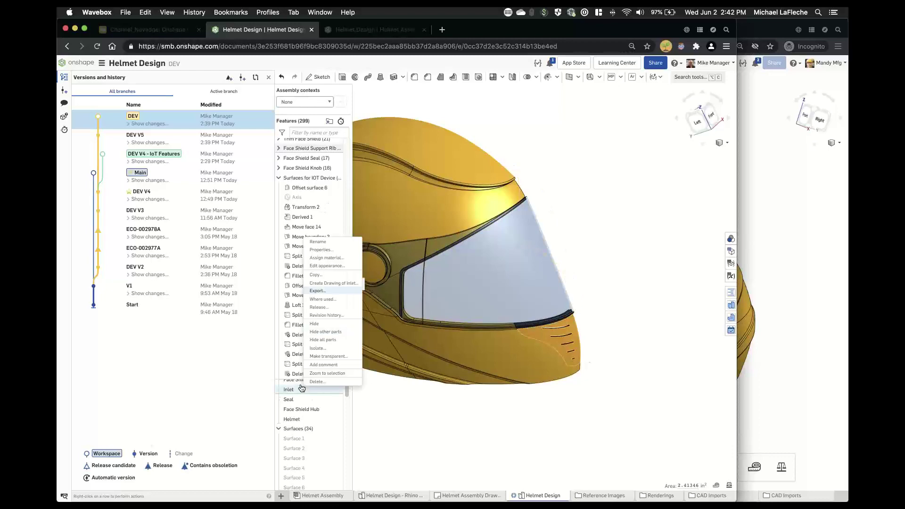
click(323, 290)
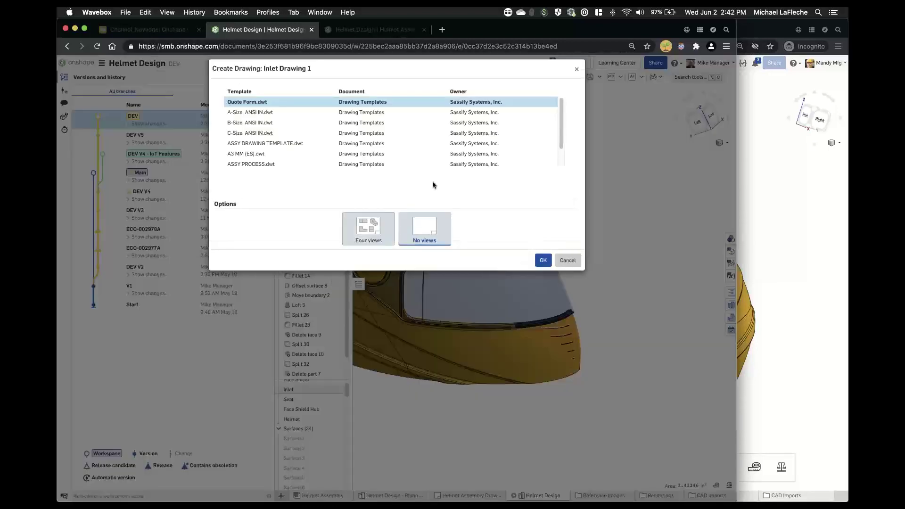
click(369, 231)
click(247, 123)
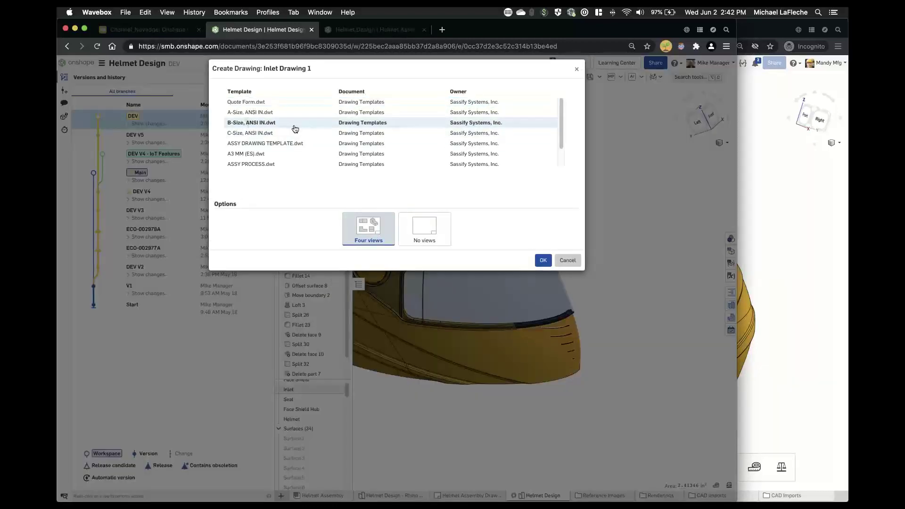
click(537, 260)
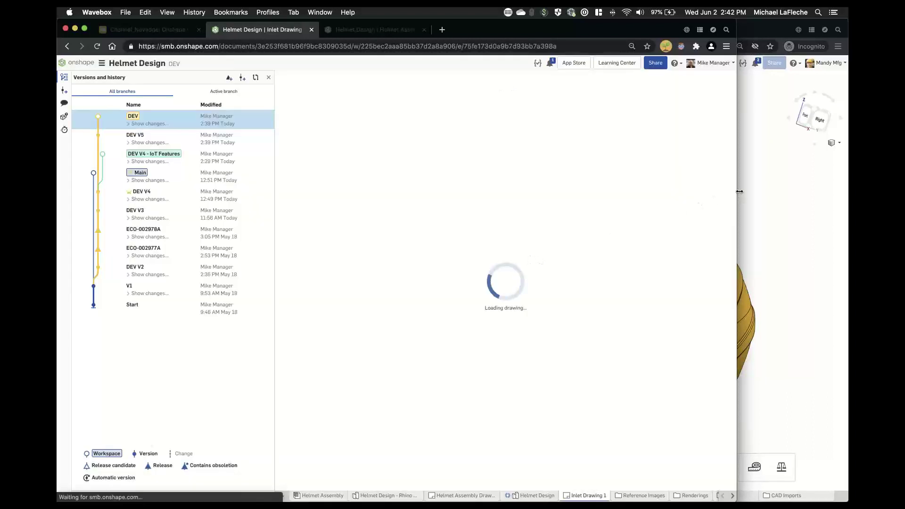
- Place a 4.363 linear dimension across the top view's overall width, above the view
drag(740, 191, 822, 189)
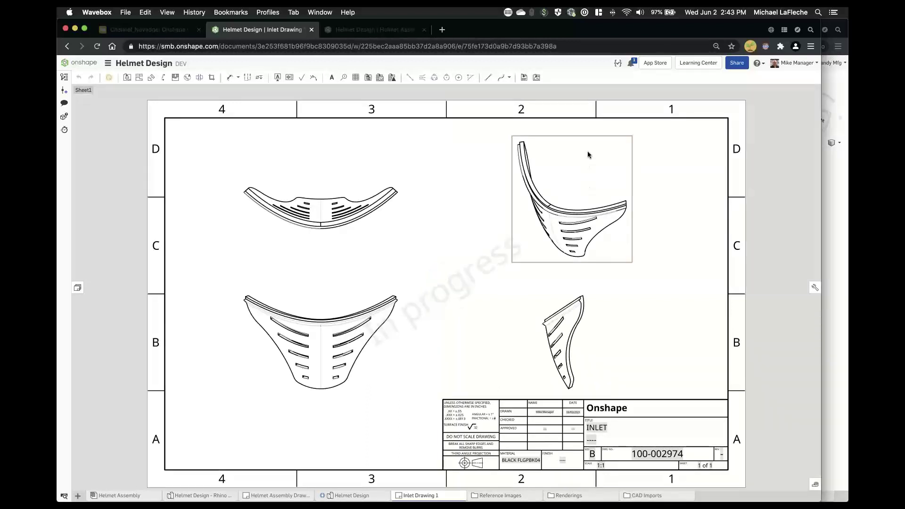
right_click(588, 152)
click(430, 202)
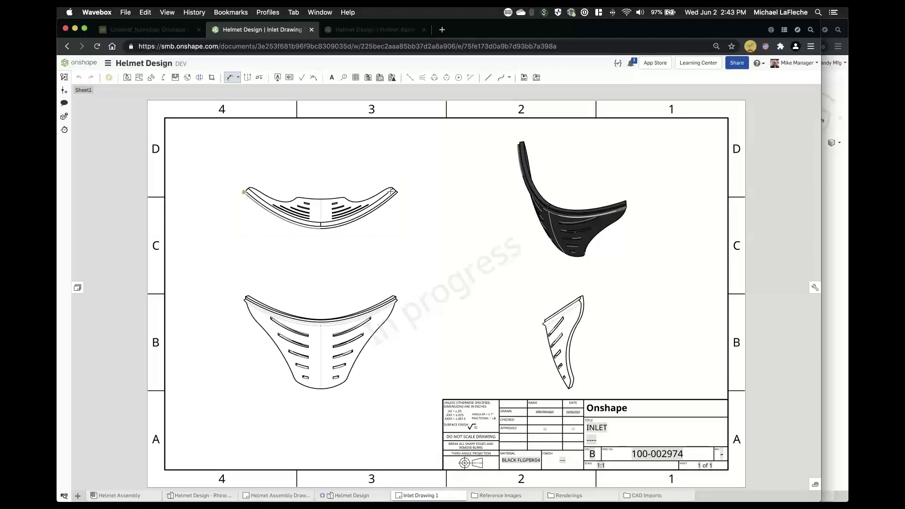
click(398, 193)
click(244, 192)
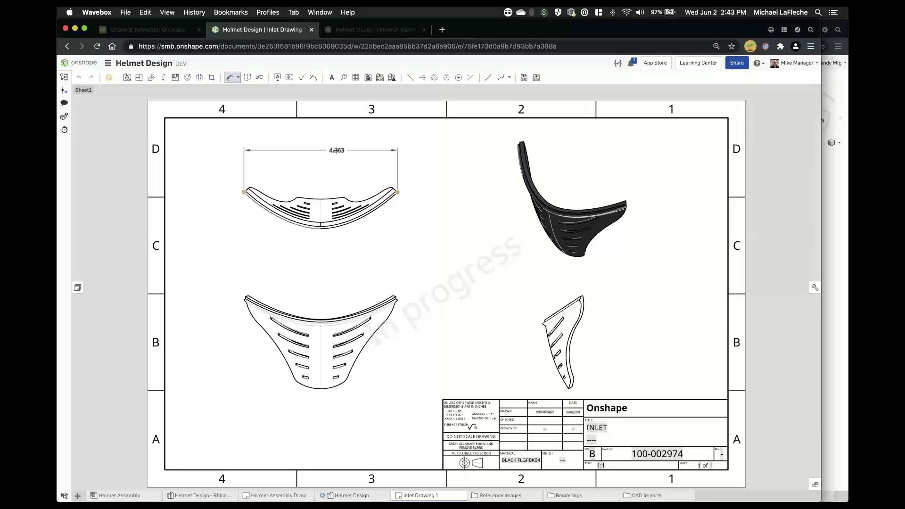
click(333, 157)
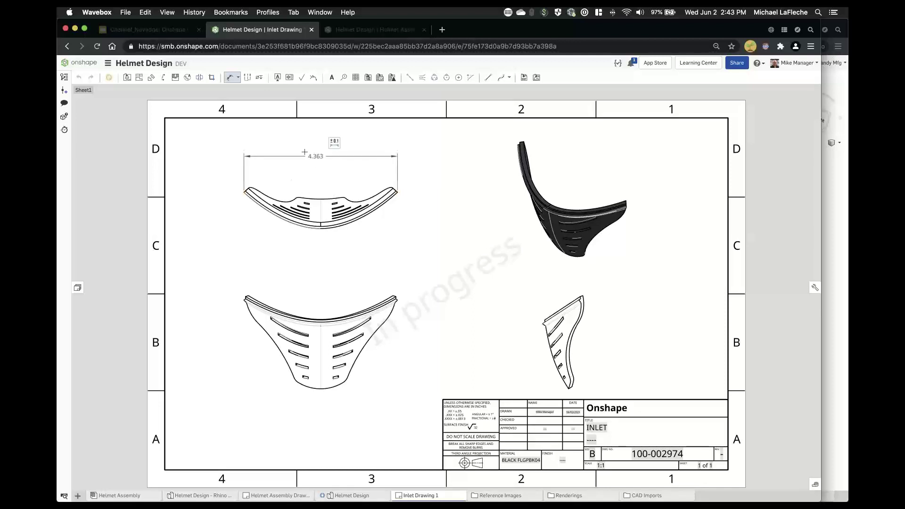
- Give the width dimension a plus-minus tolerance of ±.070
click(334, 142)
click(379, 163)
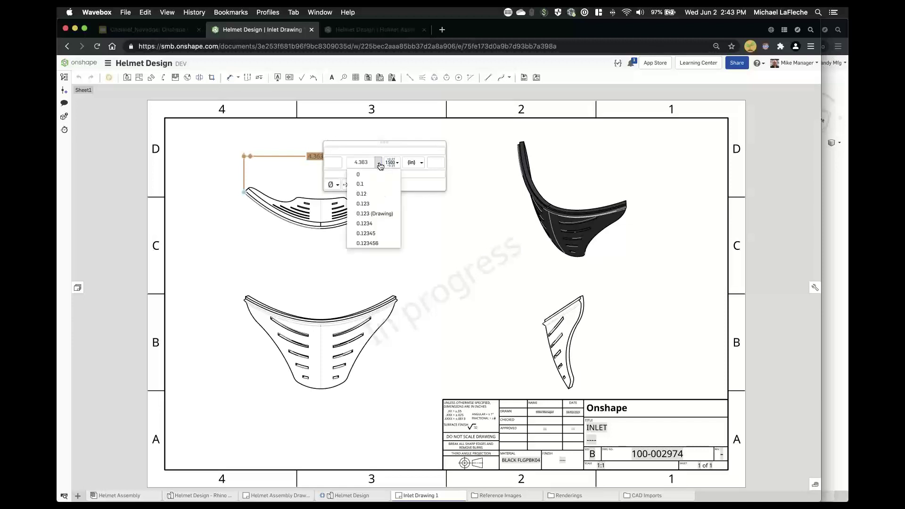
click(392, 162)
click(405, 178)
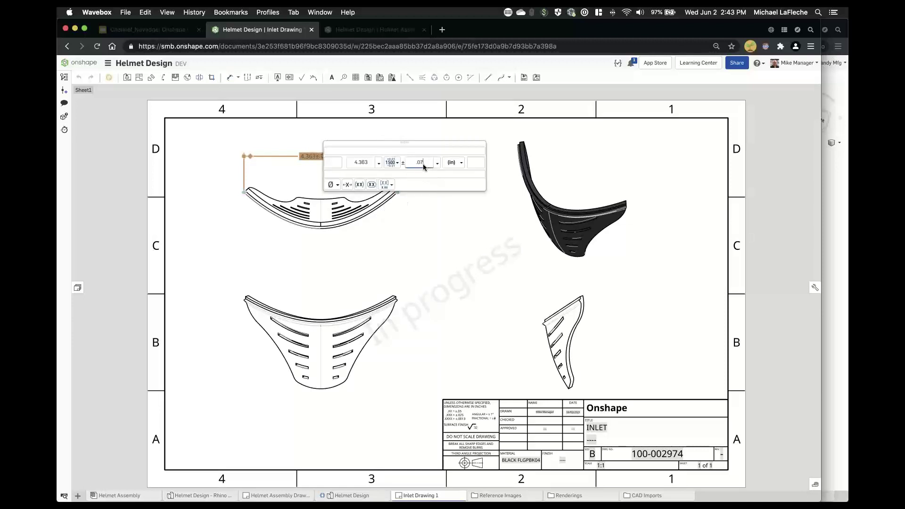
click(437, 231)
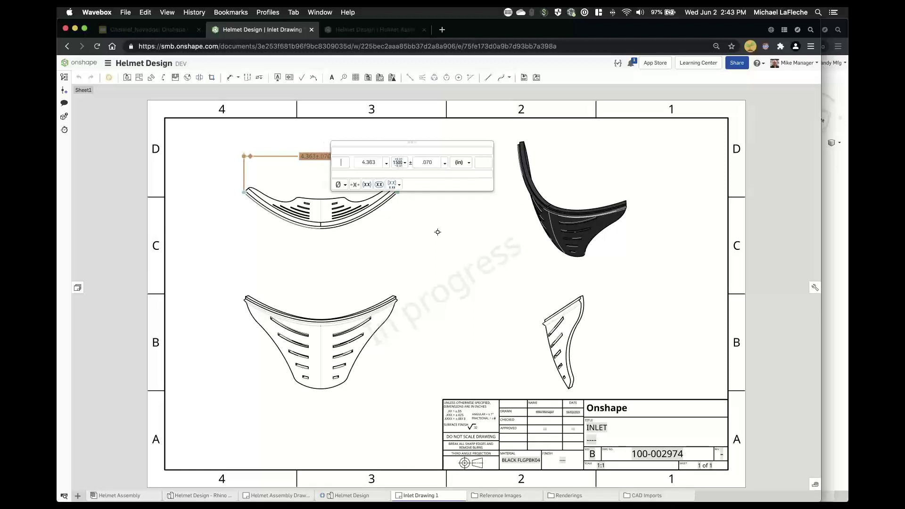
- Start Section view A-A with a vertical cut line through the top view
click(329, 134)
key(d)
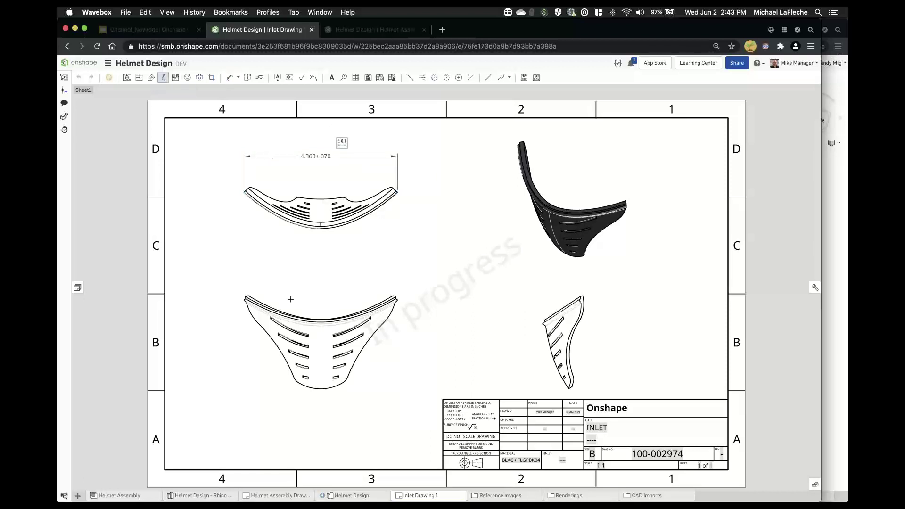
click(163, 78)
click(320, 199)
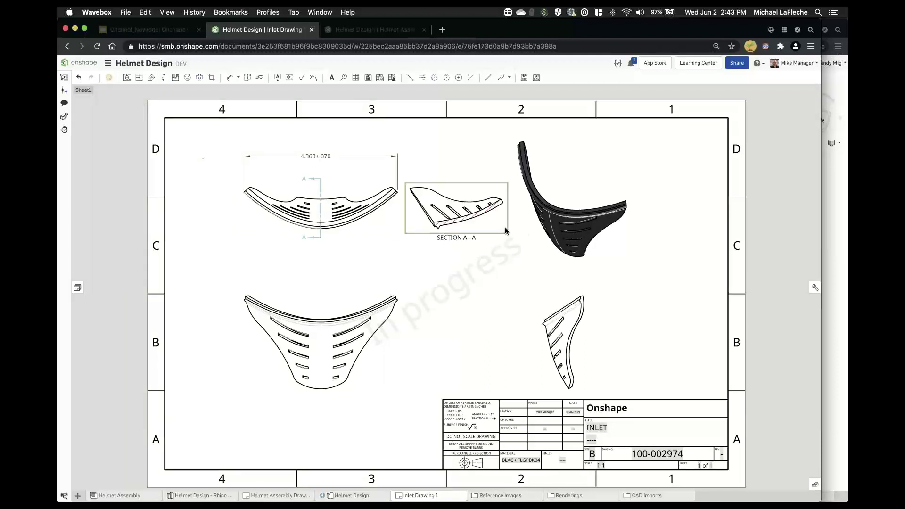
- Move Section A-A up beside the top view and shift the isometric view right and down
drag(620, 233, 702, 222)
drag(502, 225, 556, 212)
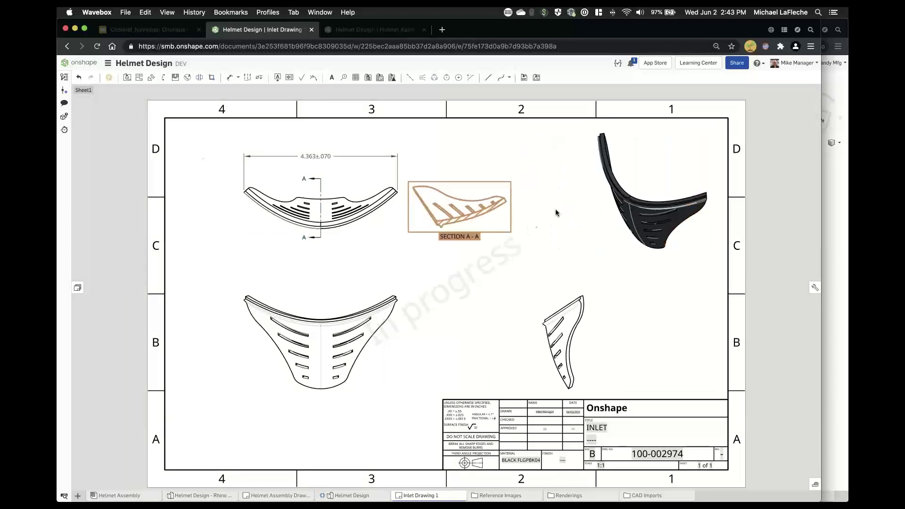
click(684, 324)
drag(684, 325, 688, 365)
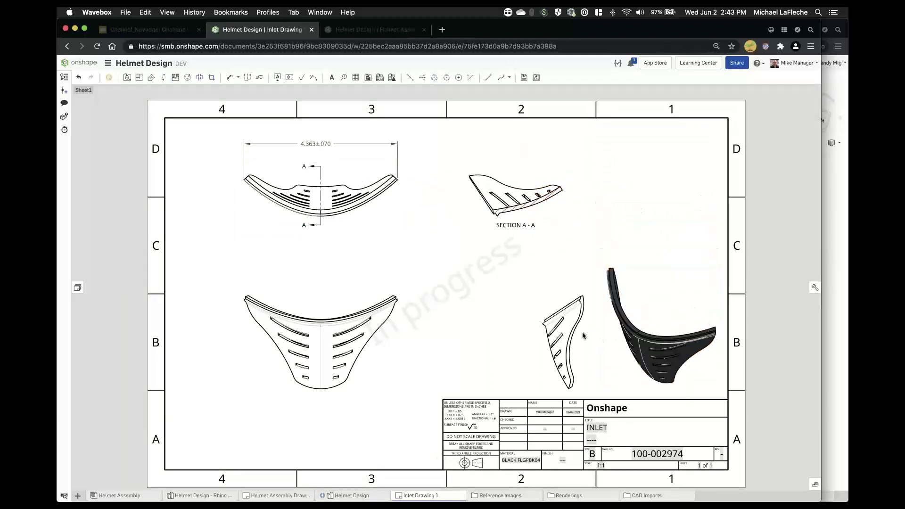
- Delete the right side view and reposition the isometric and front views on the sheet
click(582, 332)
key(Delete)
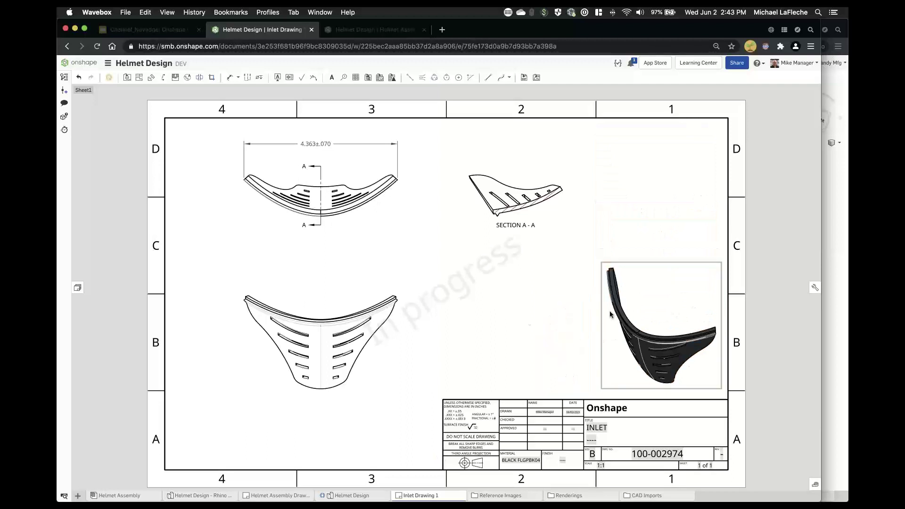
drag(610, 310, 527, 315)
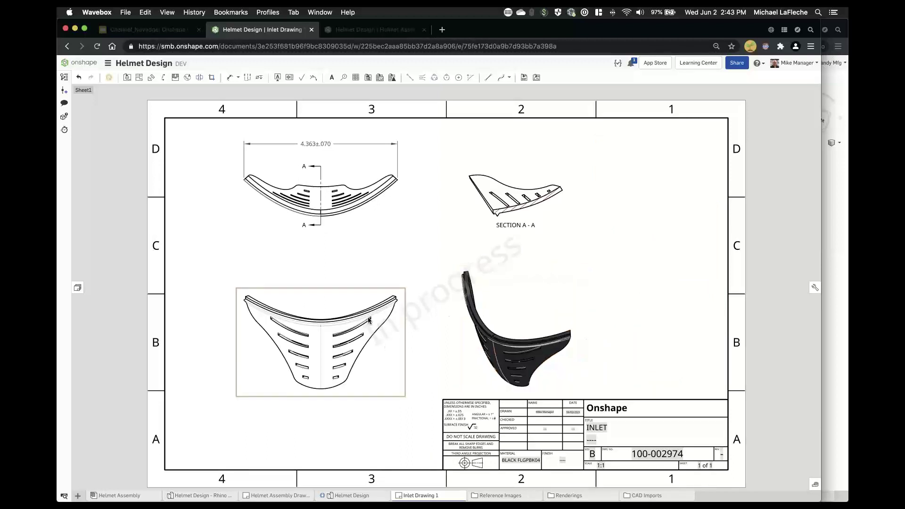
drag(370, 322, 373, 285)
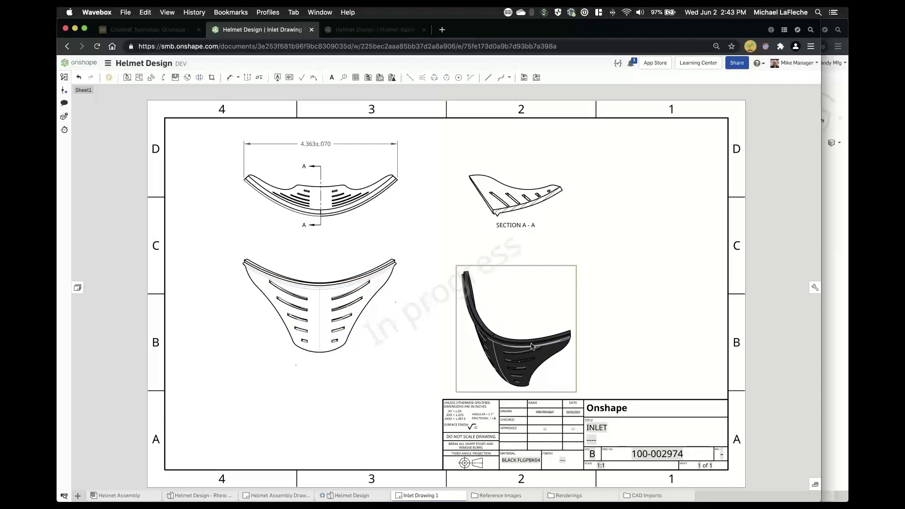
drag(532, 347, 535, 330)
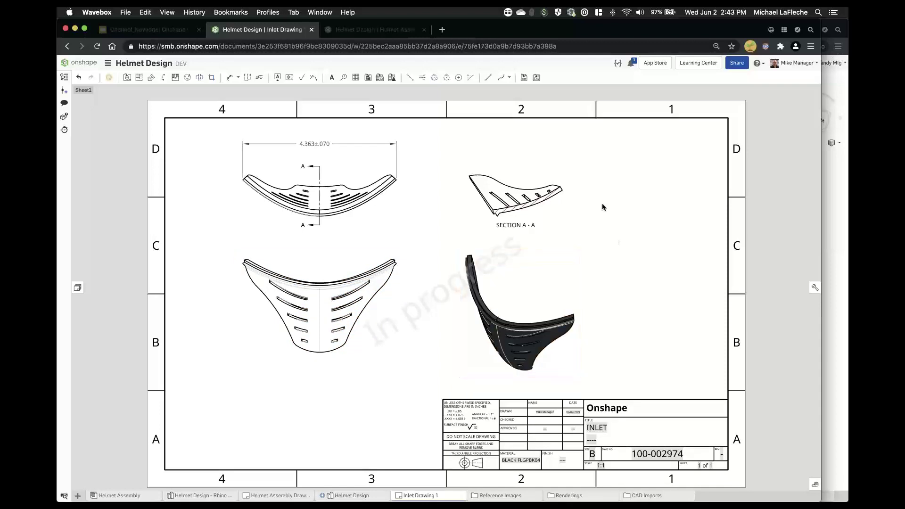
- Place a revision table in the sheet's top-right corner, then go to the Helmet Assembly
scroll(602, 207, up, 5)
click(392, 77)
middle_drag(594, 241, 496, 358)
click(701, 185)
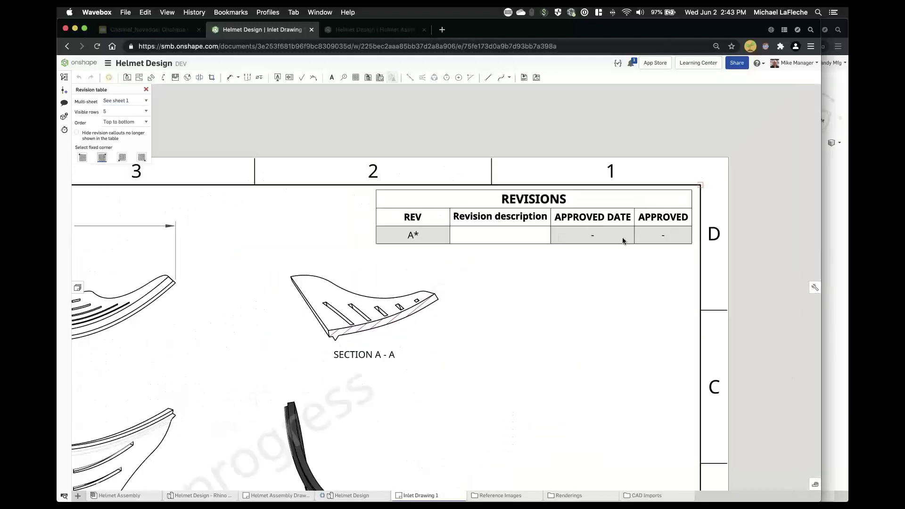
scroll(569, 285, down, 5)
mouse_move(613, 185)
middle_down()
mouse_move(620, 131)
mouse_move(607, 162)
middle_up()
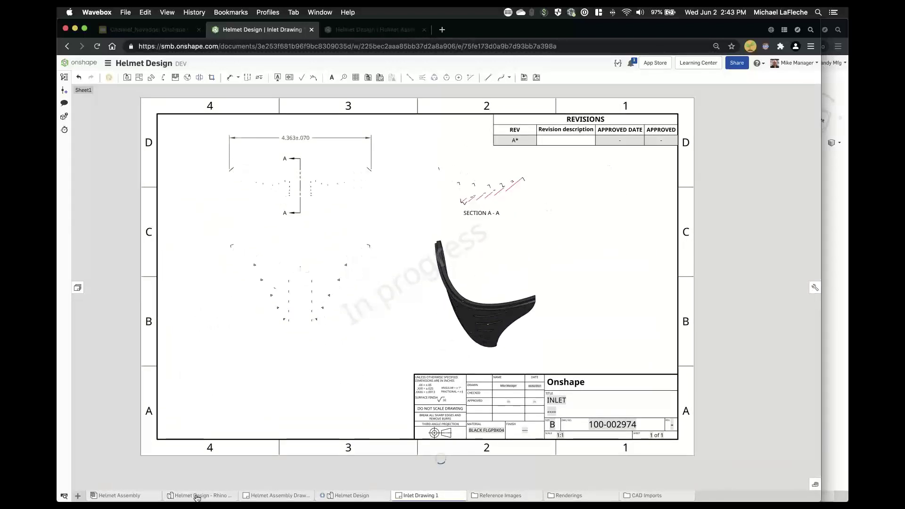
click(120, 495)
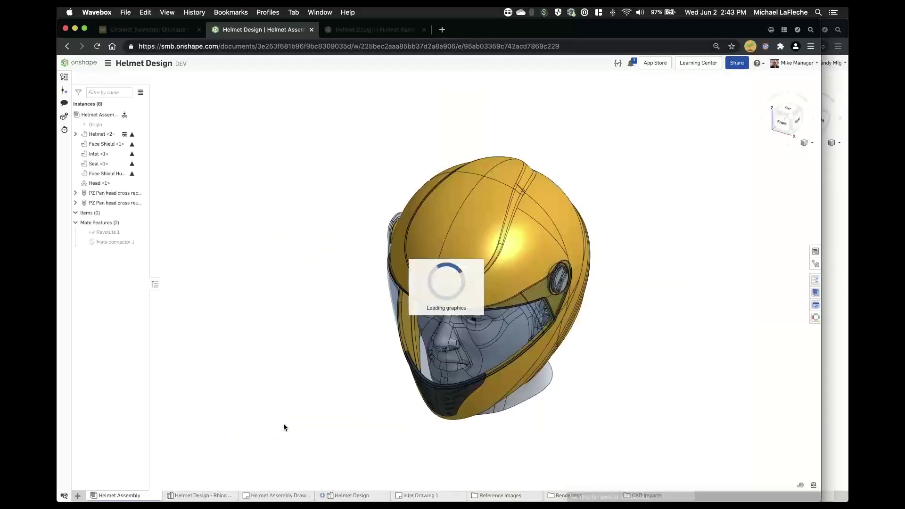
- Orbit the helmet assembly to a side view and swing the face shield open and shut
click(277, 494)
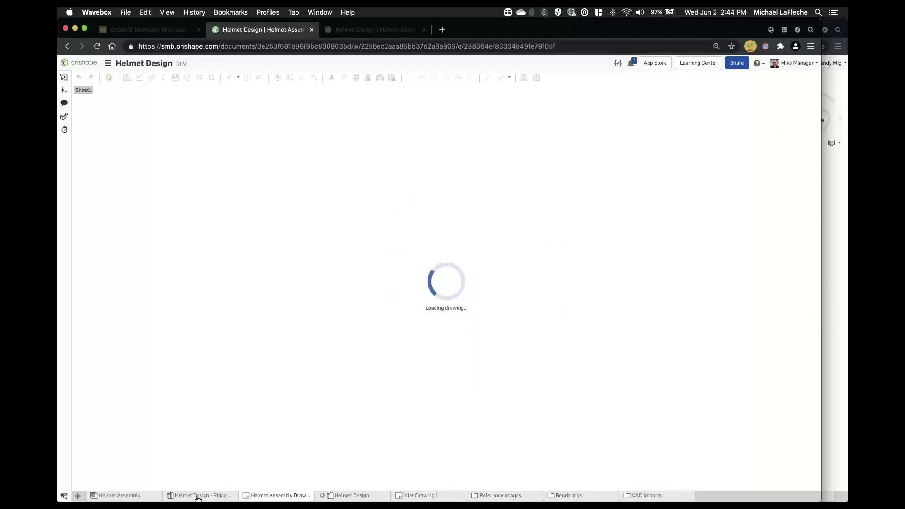
click(117, 496)
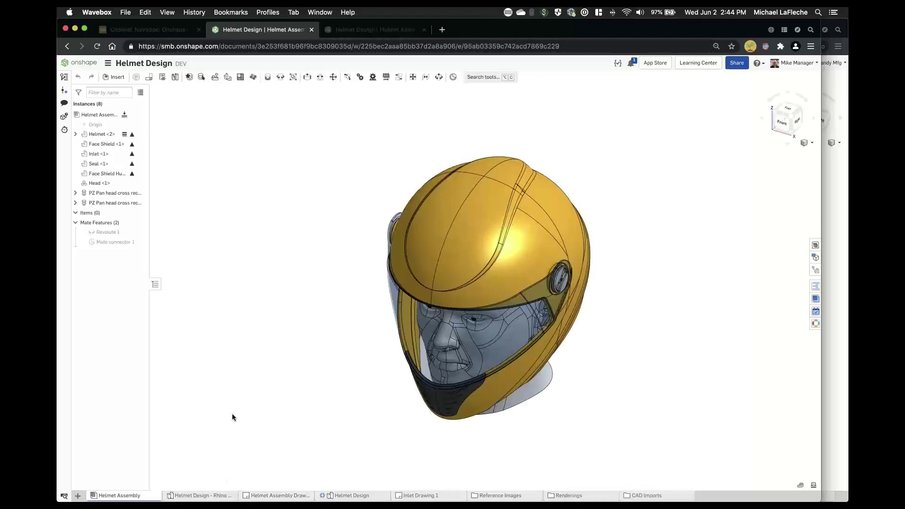
right_drag(604, 457, 528, 400)
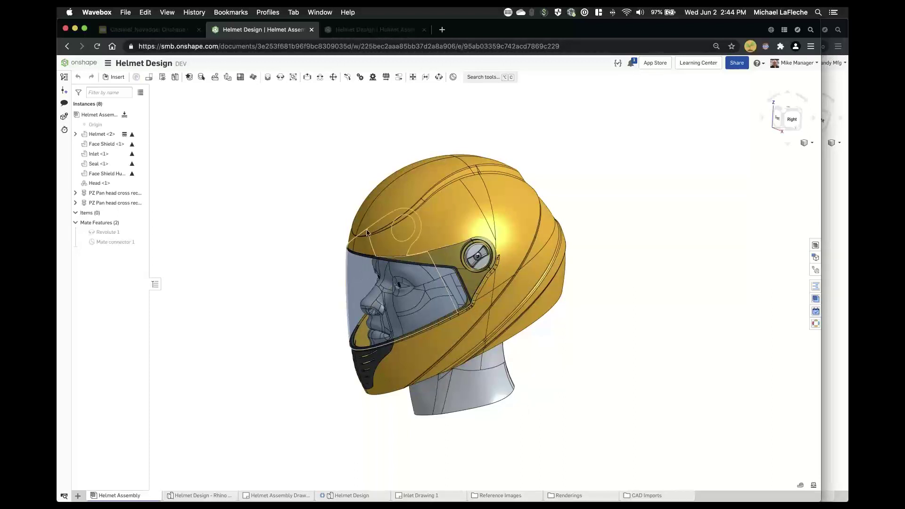
drag(366, 233, 569, 179)
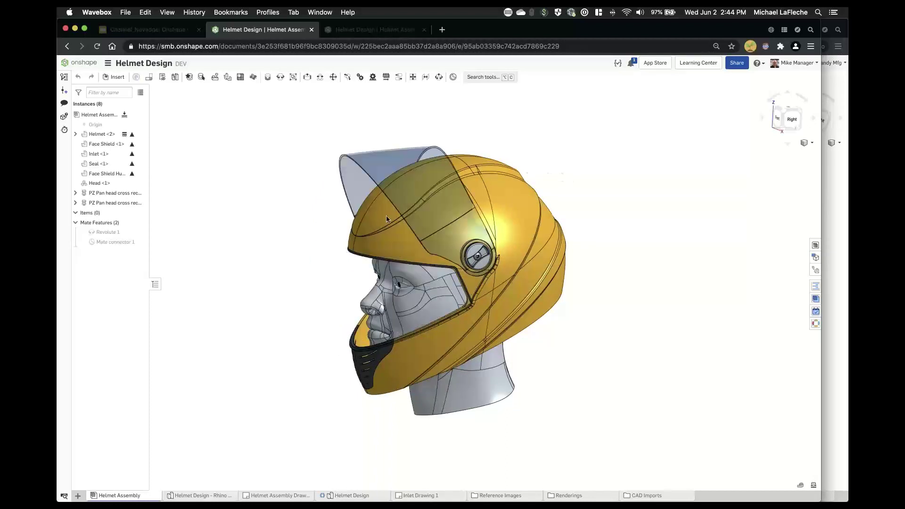
drag(353, 273, 394, 375)
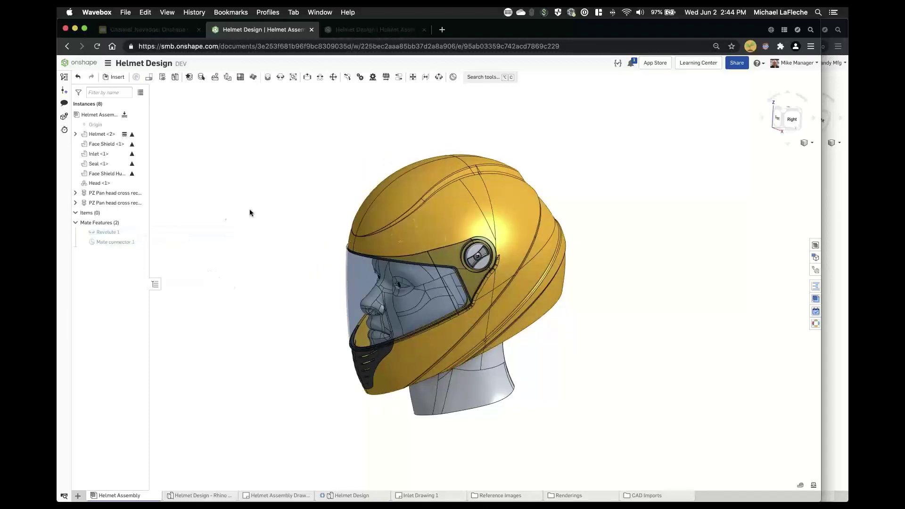
- Inspect the Revolute 1 mate's -90 to 0 deg limits and close it unchanged
double_click(104, 232)
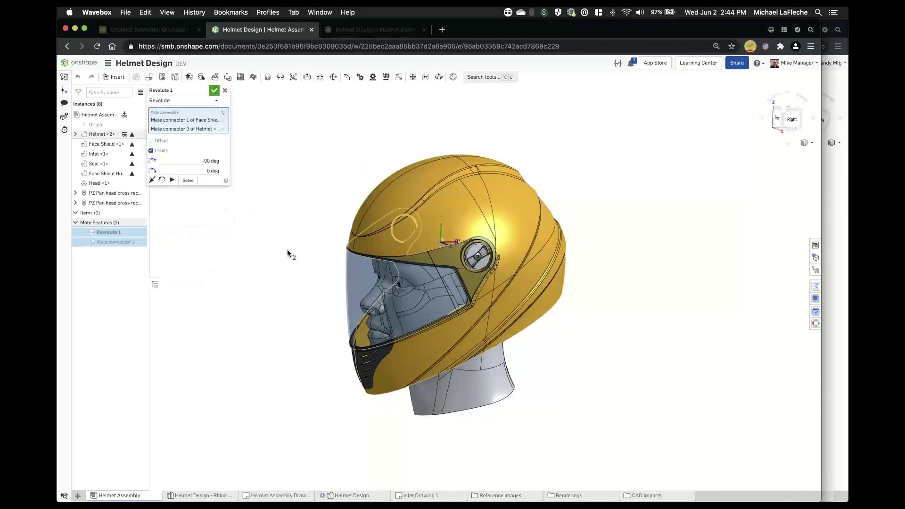
right_drag(312, 243, 253, 185)
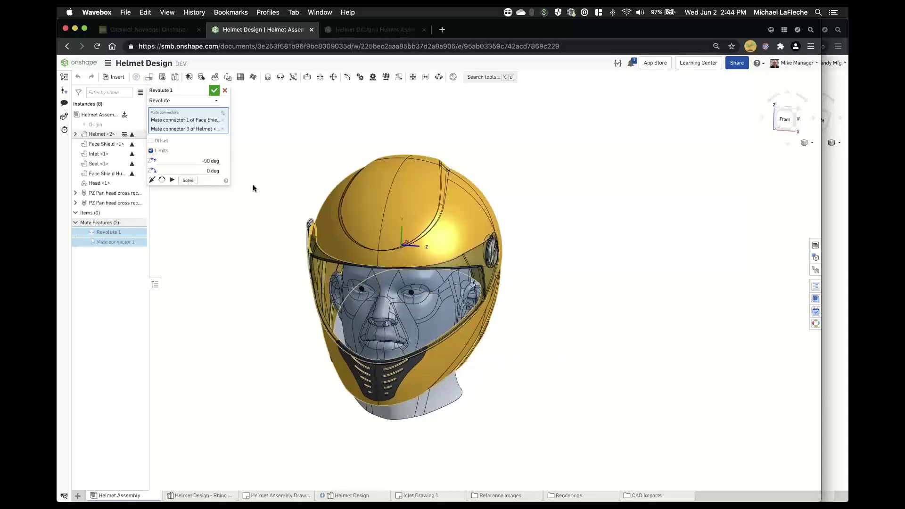
click(214, 91)
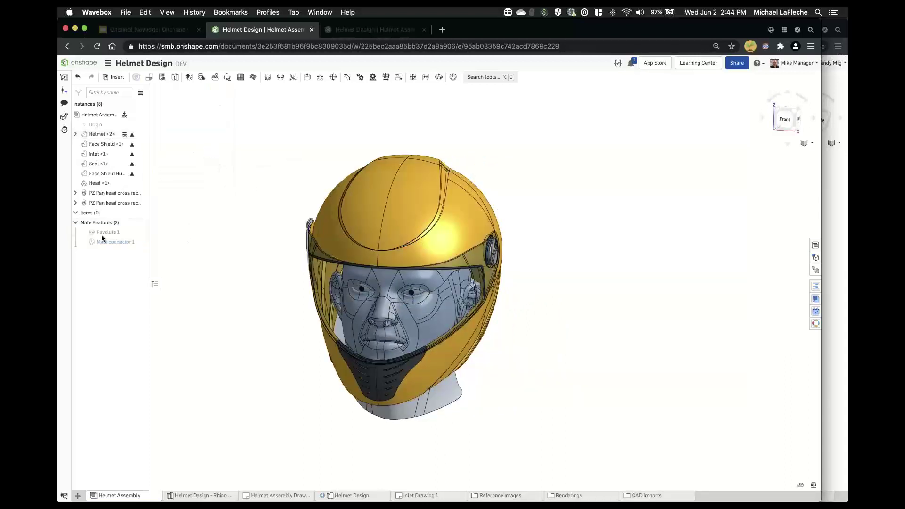
- From the isometric view, drag the face shield through its range and leave it fully open
key(shift+7)
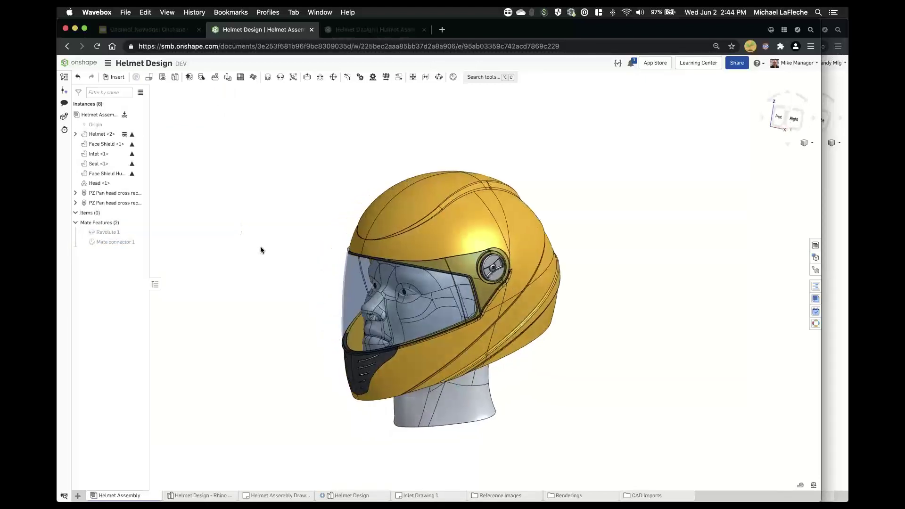
drag(351, 268, 363, 190)
drag(353, 239, 438, 174)
drag(364, 261, 368, 312)
key(super+z)
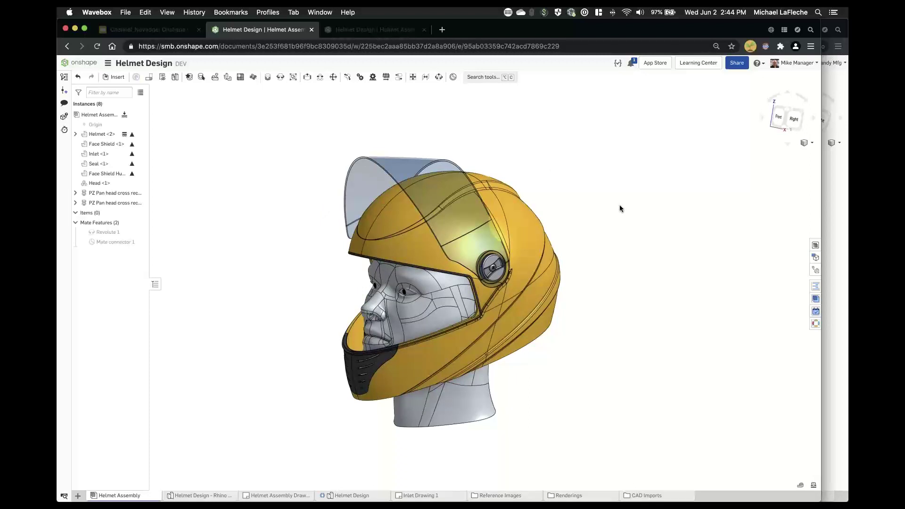
scroll(620, 205, up, 3)
- Run interference detection between Face Shield <1> and Helmet <2>
click(811, 146)
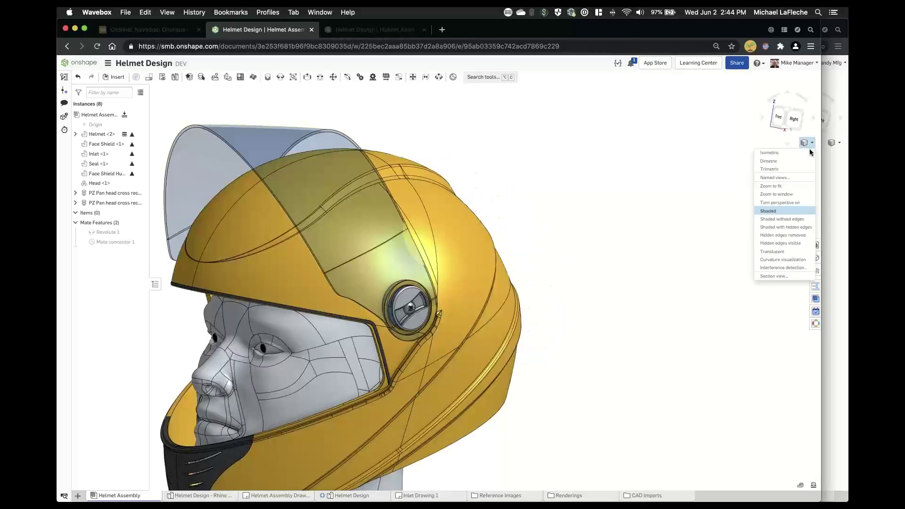
click(784, 262)
click(412, 201)
click(425, 207)
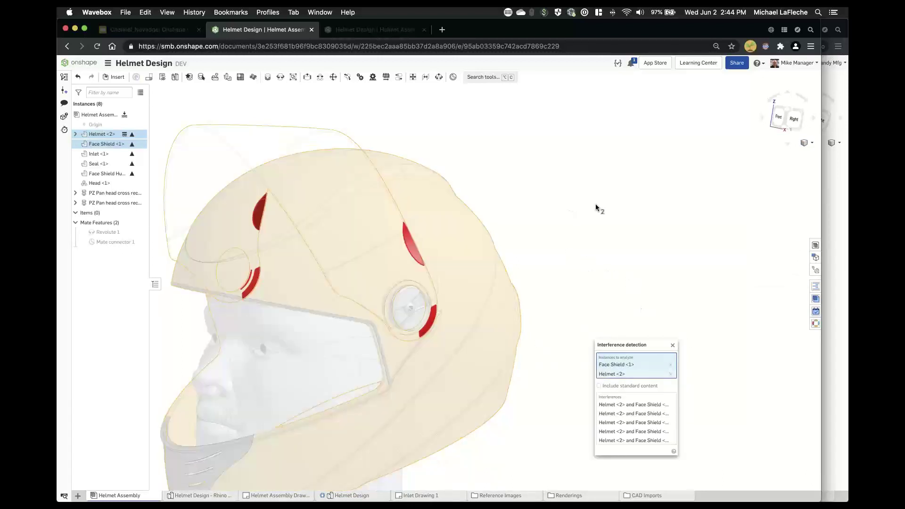
- Orbit around the helmet to review the five overlaps, then close the interference check
right_drag(596, 204, 329, 90)
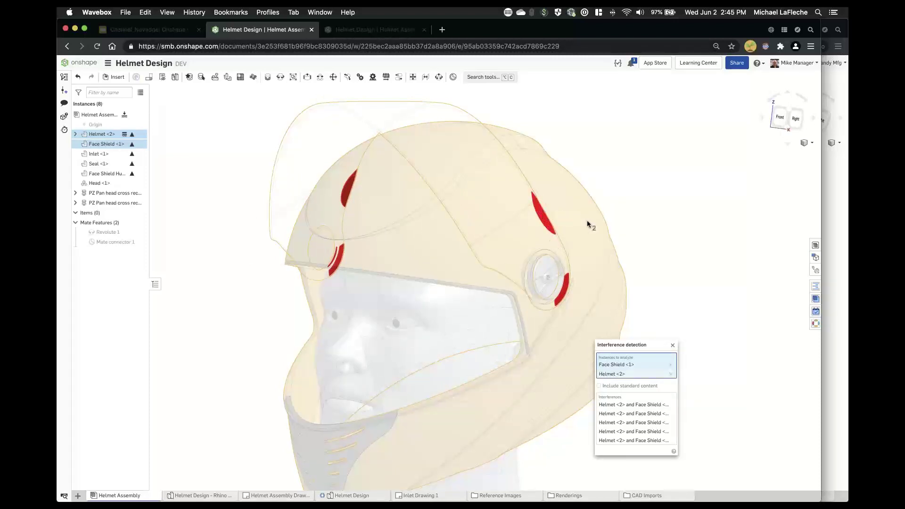
drag(576, 214, 567, 217)
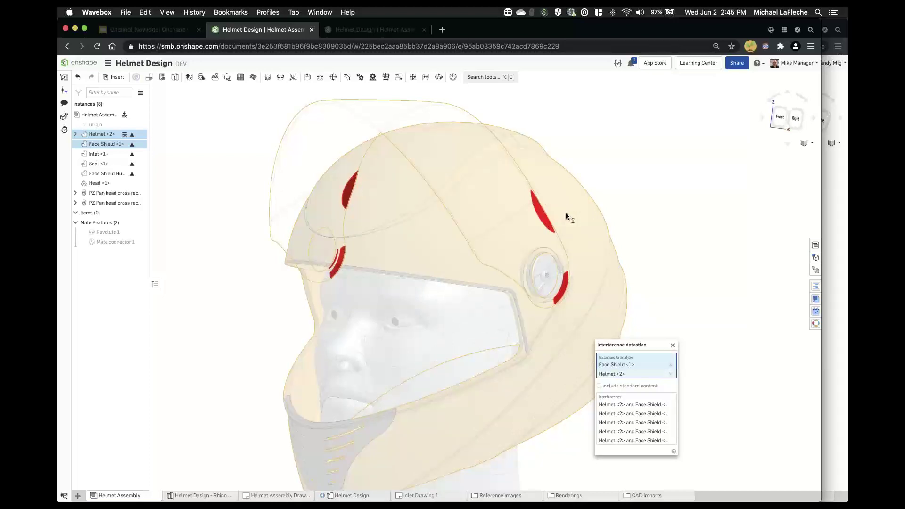
right_drag(568, 217, 423, 233)
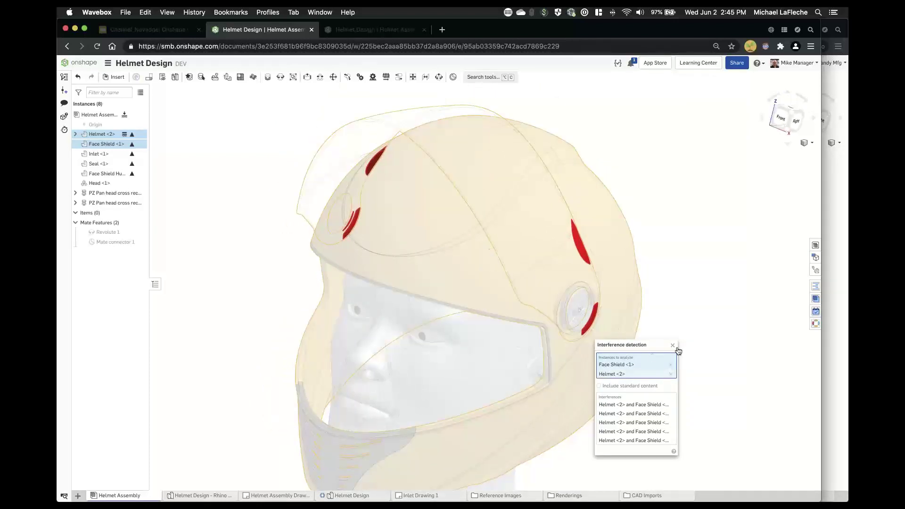
key(Escape)
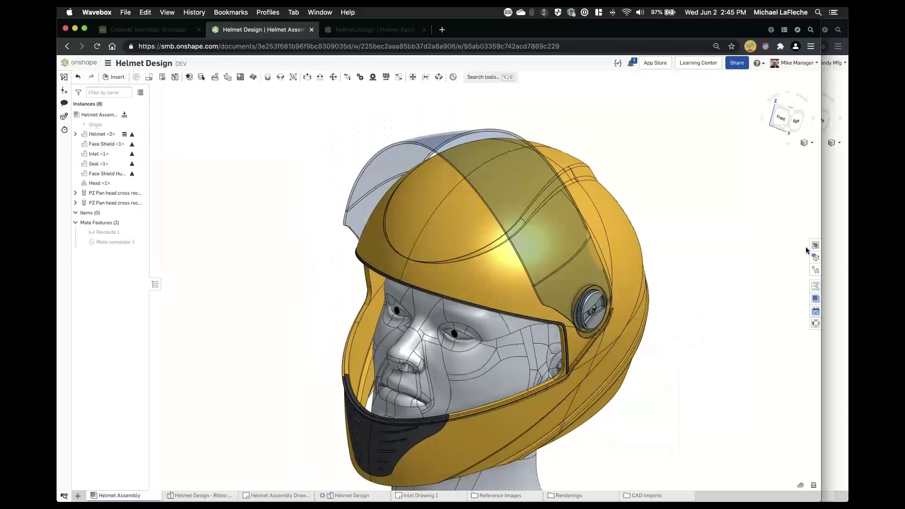
- Insert Loctite Threadlocker Blue 242, QTY 0.5, referencing both pan head screws, as a BOM row
click(815, 246)
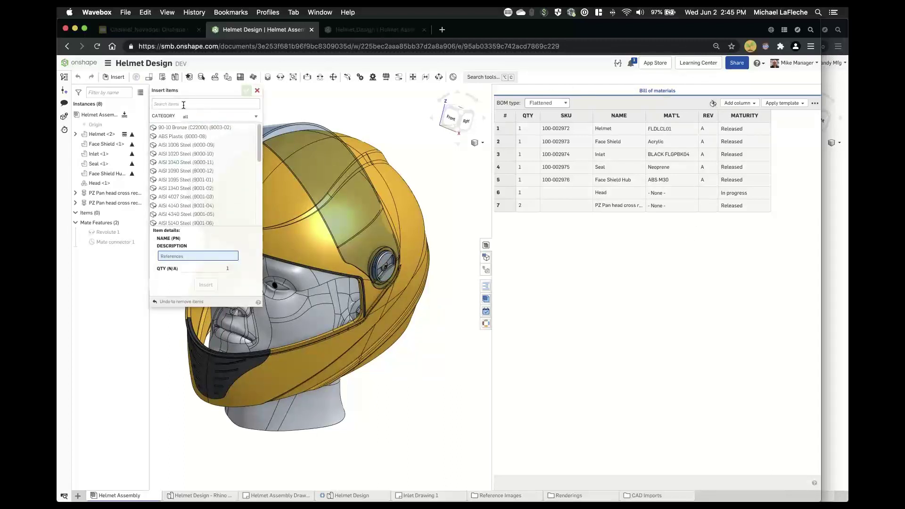
text(dhe)
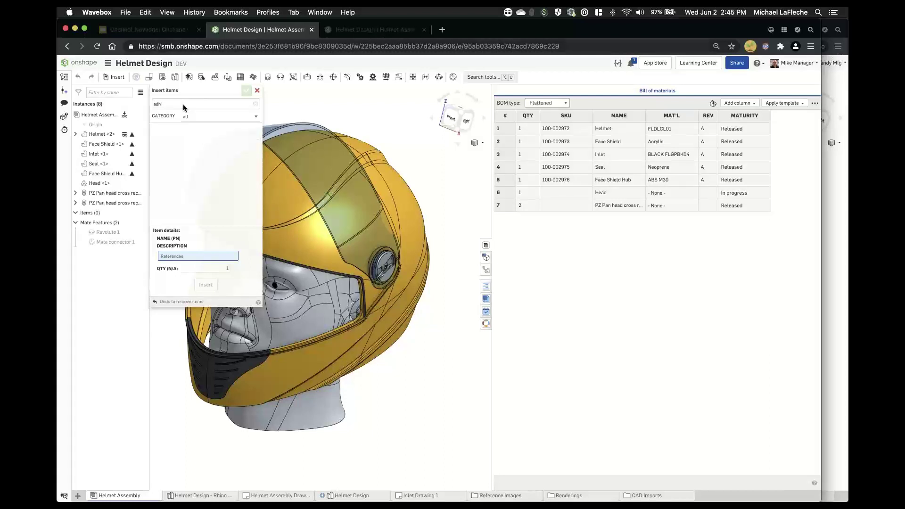
key(BackSpace)
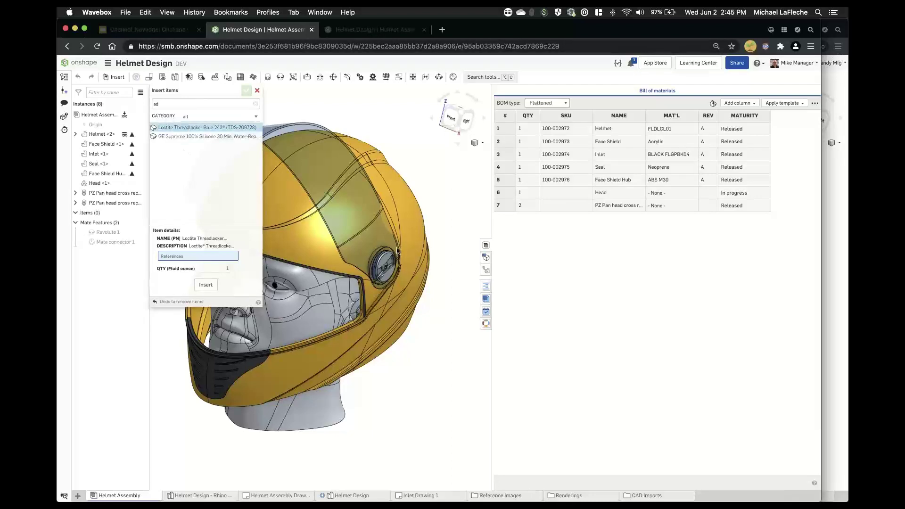
click(386, 267)
middle_drag(321, 324, 460, 353)
right_drag(325, 316, 337, 236)
click(336, 232)
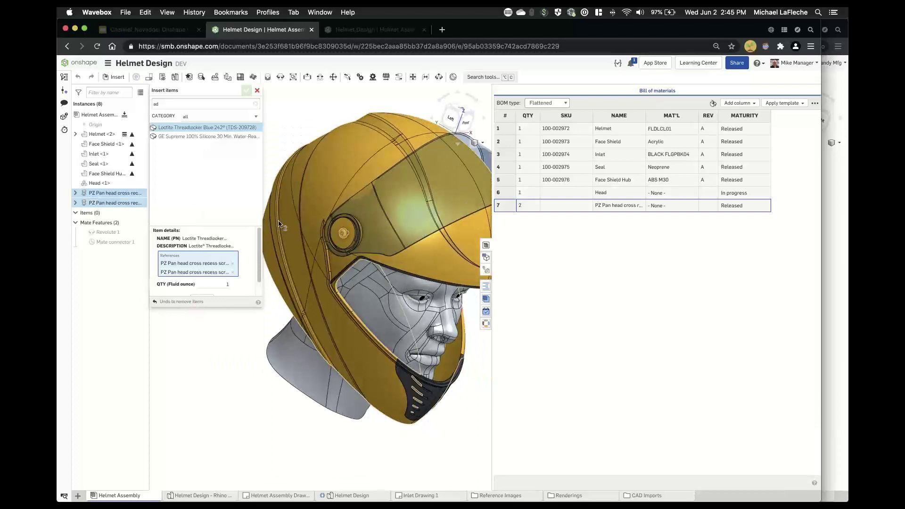
scroll(212, 264, down, 1)
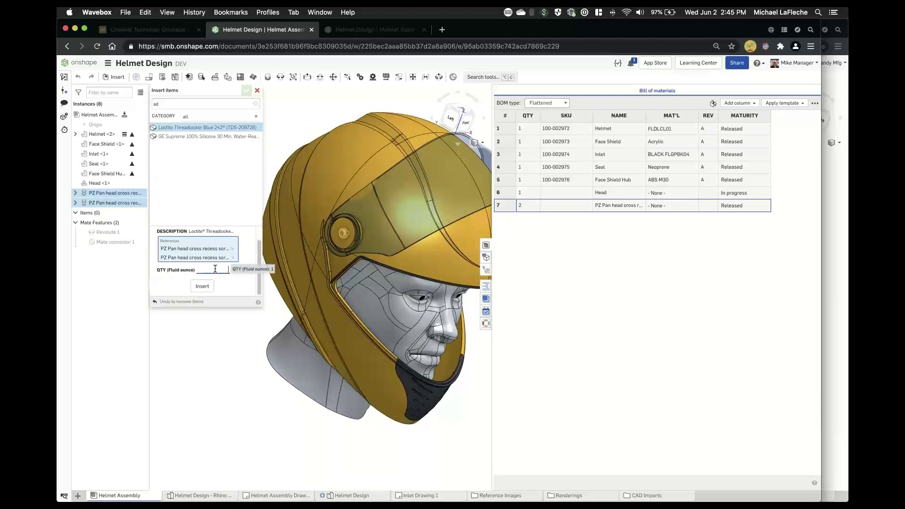
text(0.5)
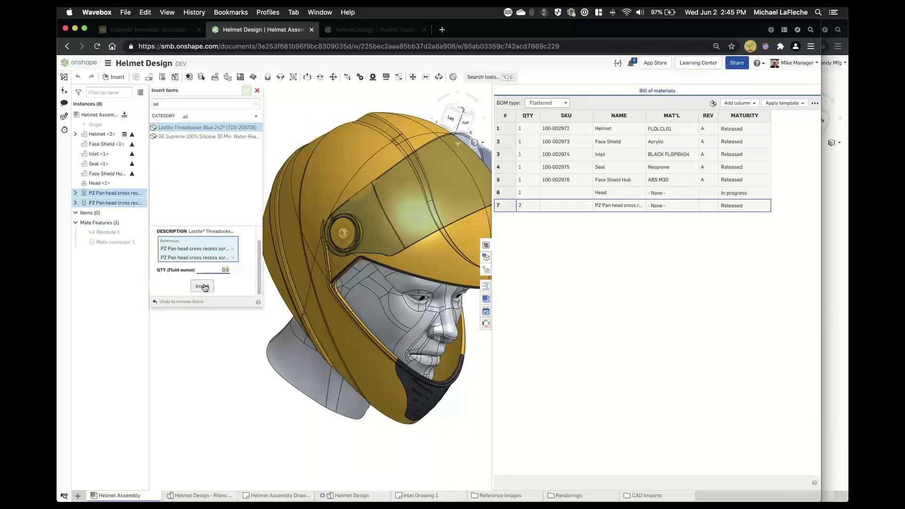
click(204, 287)
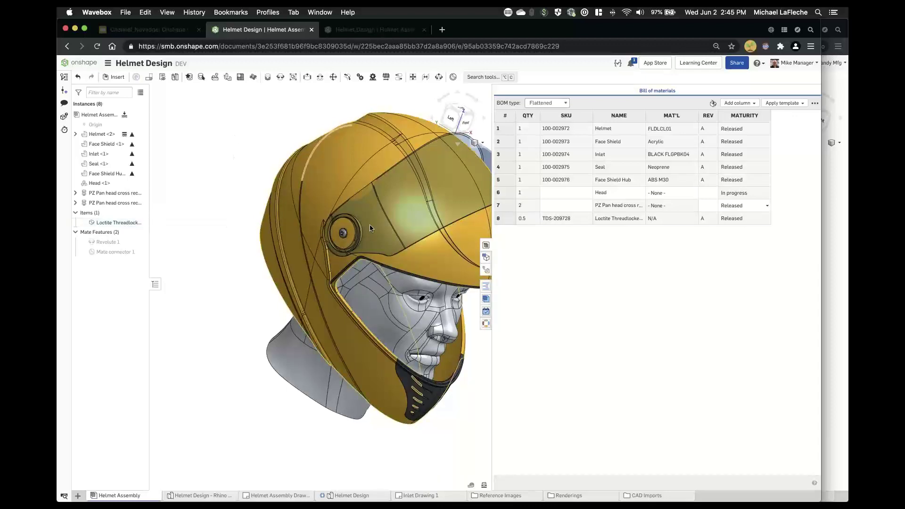
- Delete the pan head screw in the face shield hub and fit the helmet in view
scroll(328, 240, up, 5)
scroll(328, 240, down, 5)
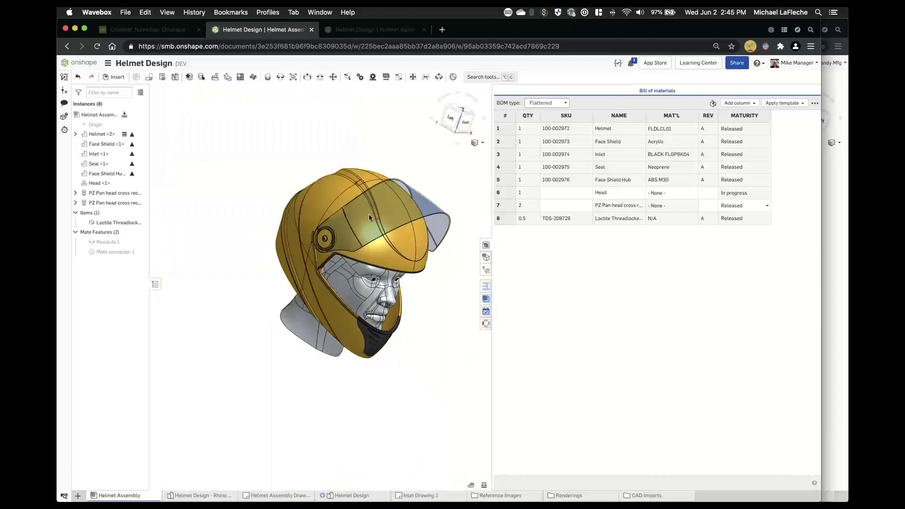
right_drag(368, 214, 344, 209)
middle_drag(477, 317, 369, 264)
scroll(369, 264, up, 5)
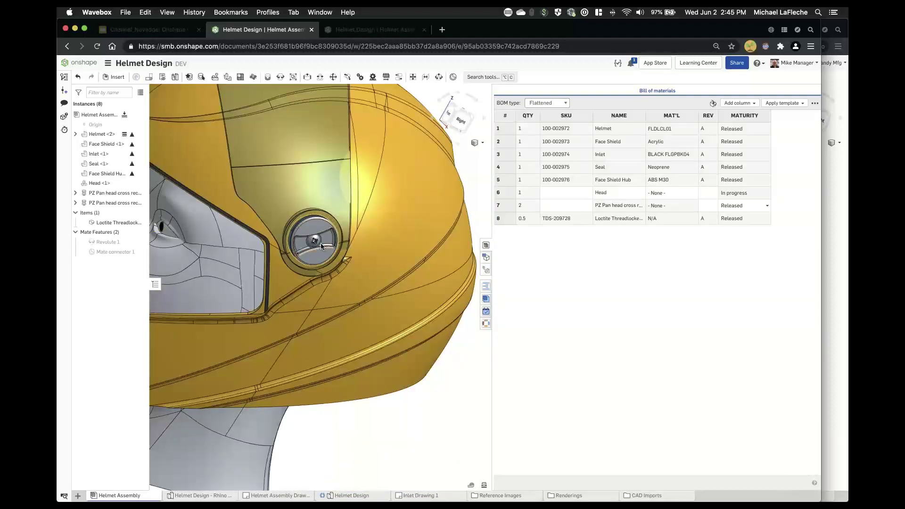
click(315, 242)
key(Delete)
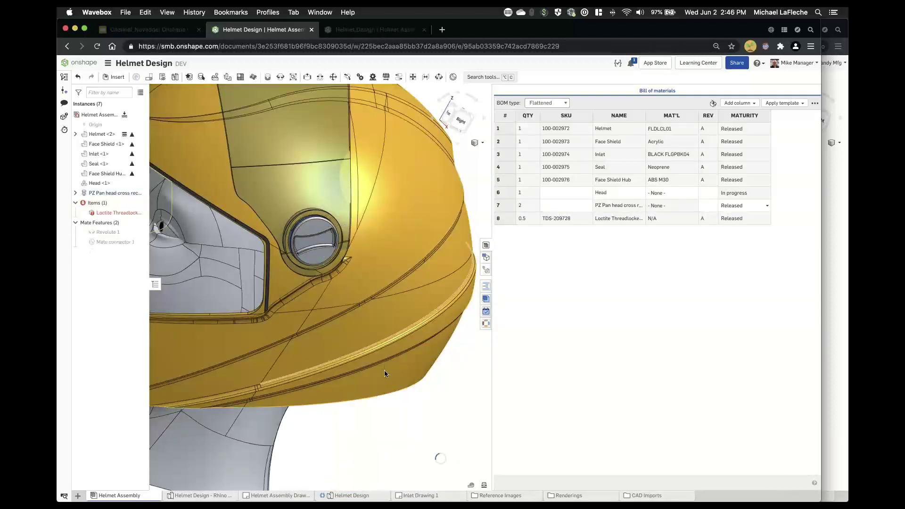
key(f)
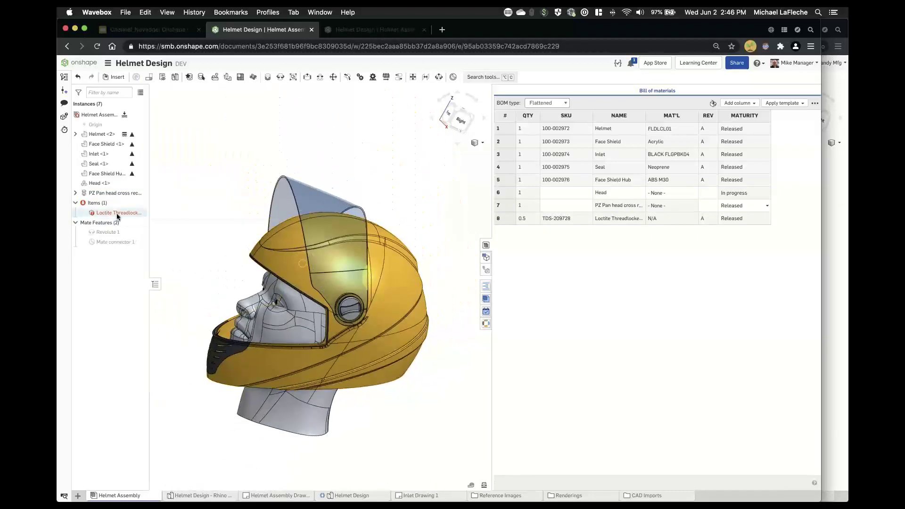
- Re-confirm the Loctite item with the remaining screw, then select the shield pivot screw
right_click(121, 216)
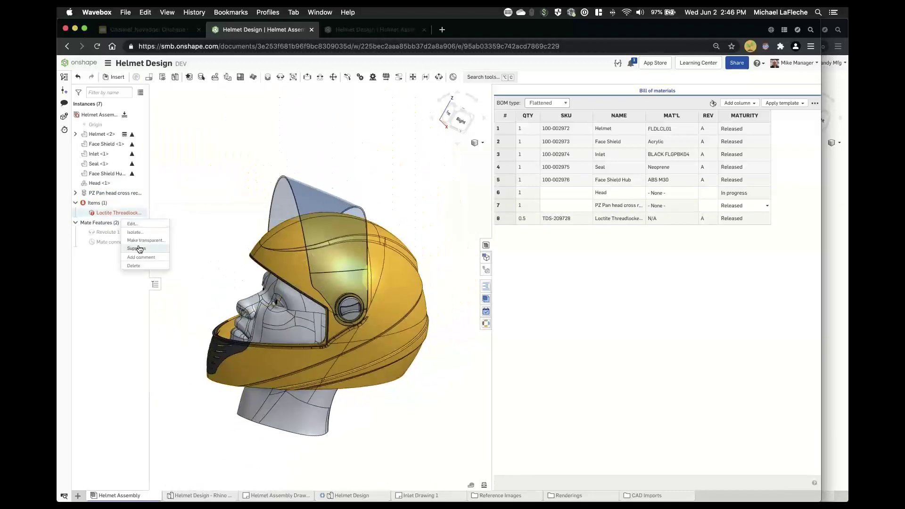
click(139, 224)
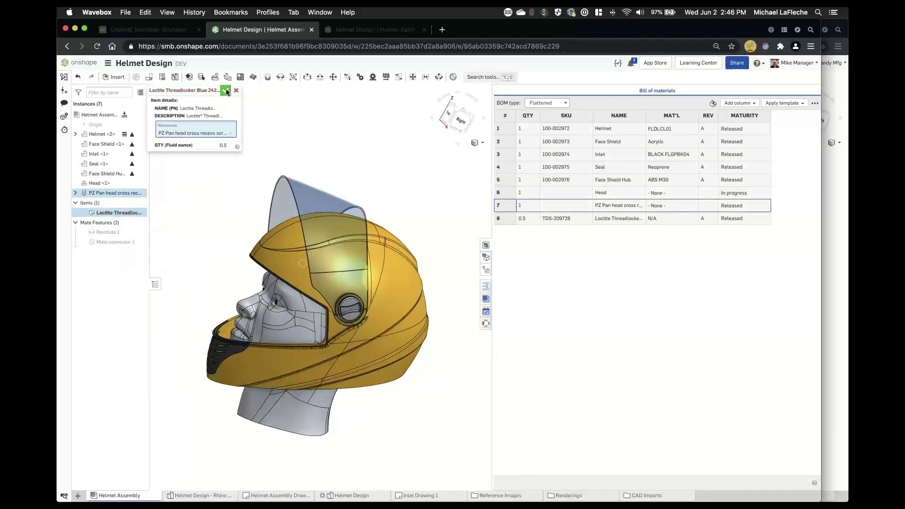
click(226, 90)
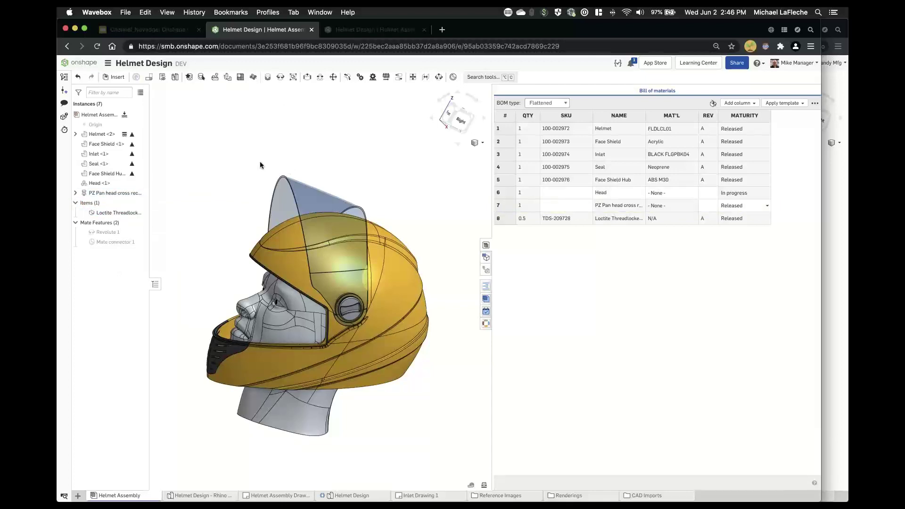
right_drag(263, 161, 401, 188)
scroll(197, 314, up, 5)
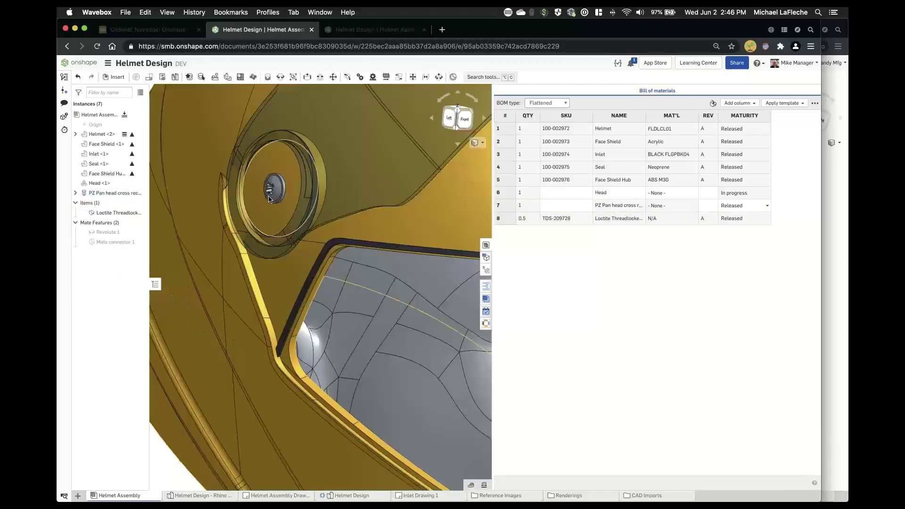
click(269, 198)
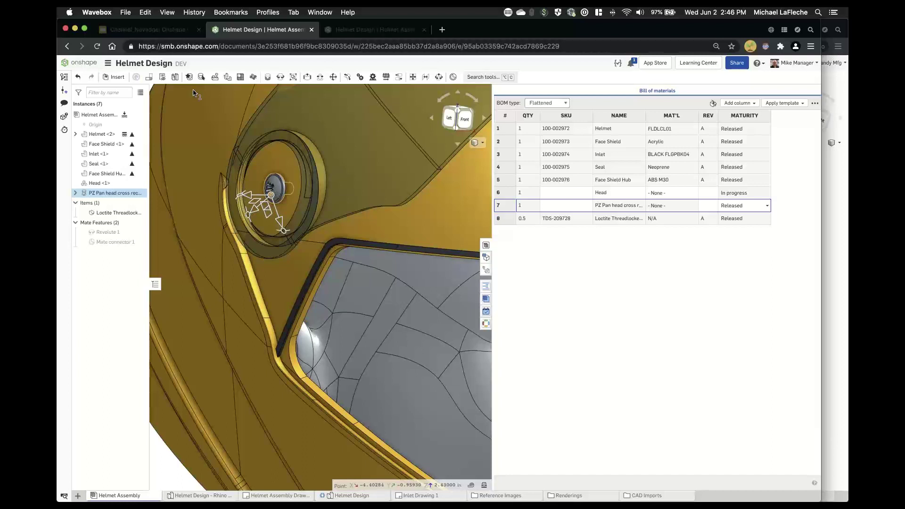
- Browse the Standard content Bolts & screws category with socket head screw class, then cancel without inserting
key(i)
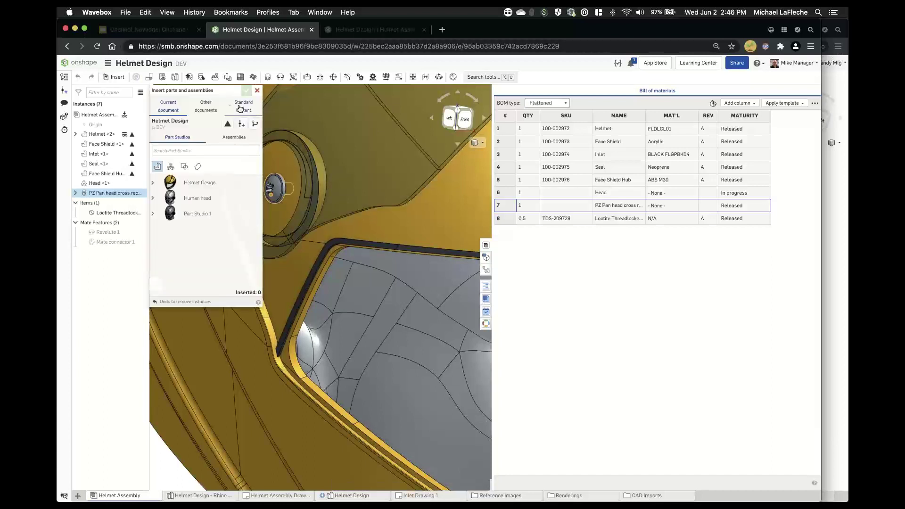
click(240, 109)
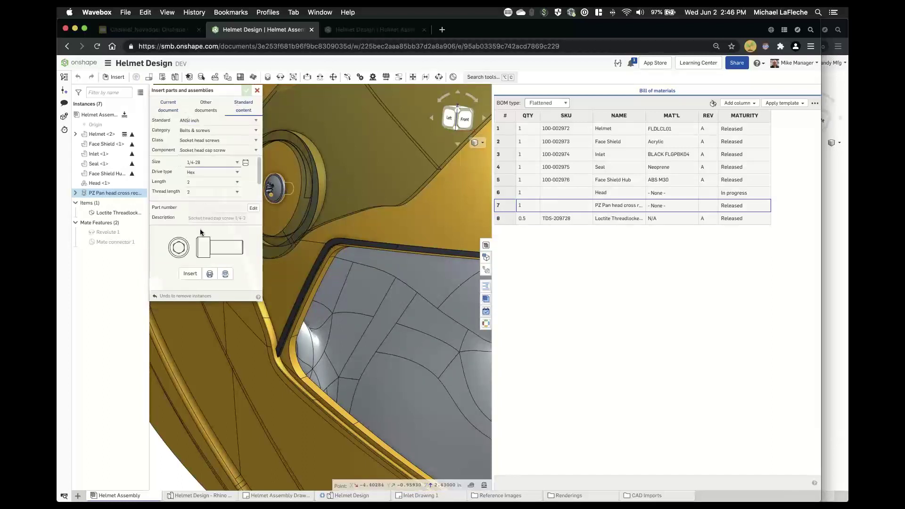
click(211, 140)
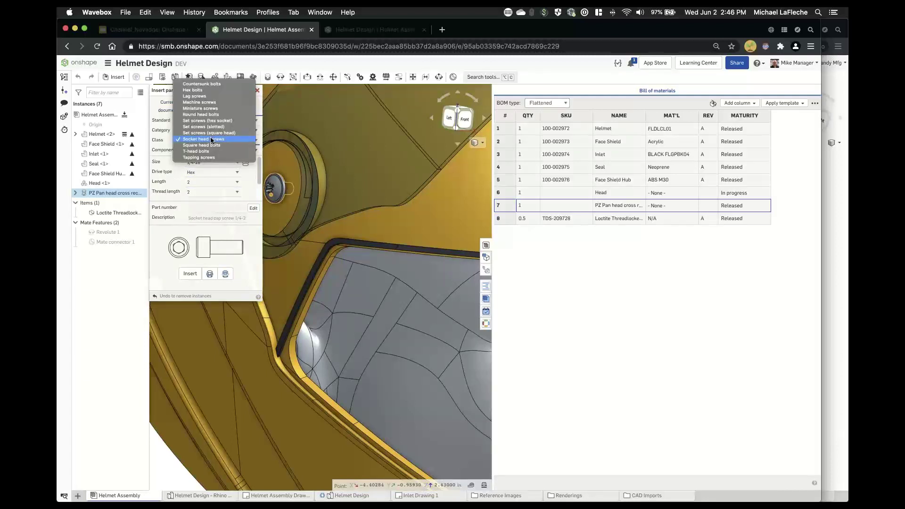
click(211, 139)
click(215, 131)
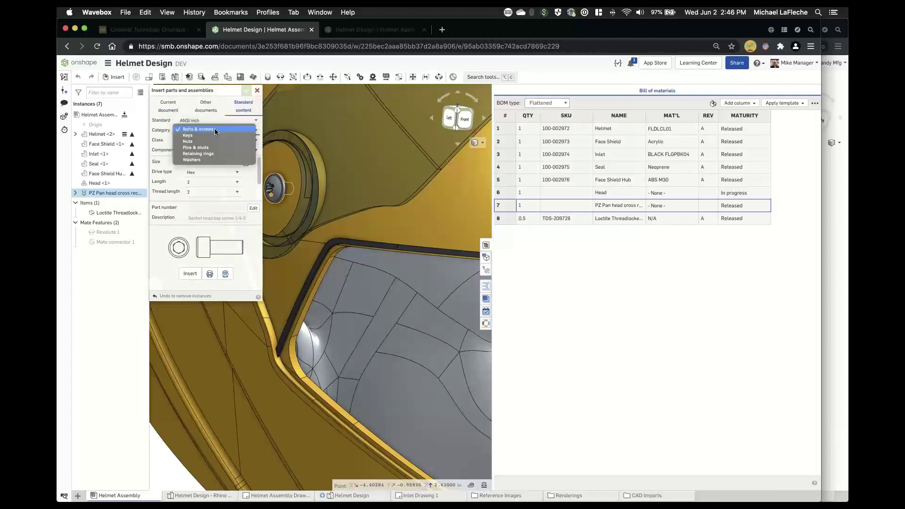
click(166, 200)
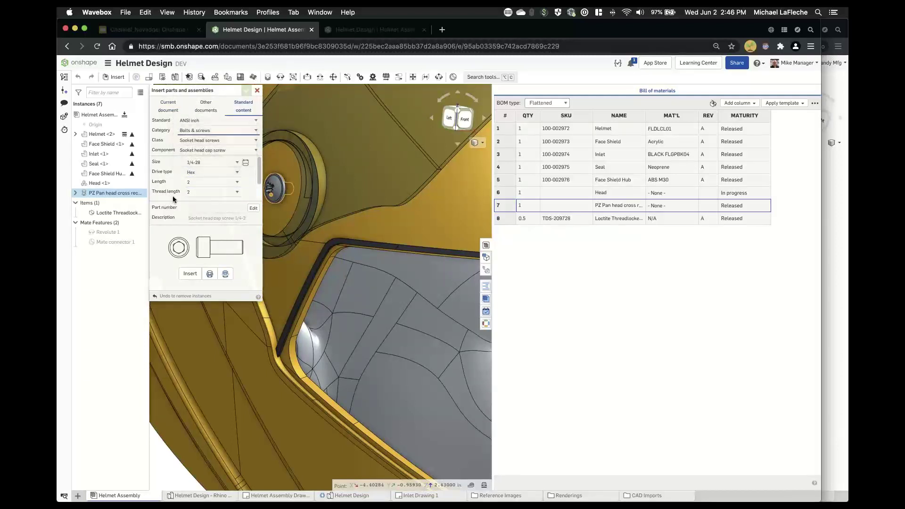
scroll(175, 186, down, 2)
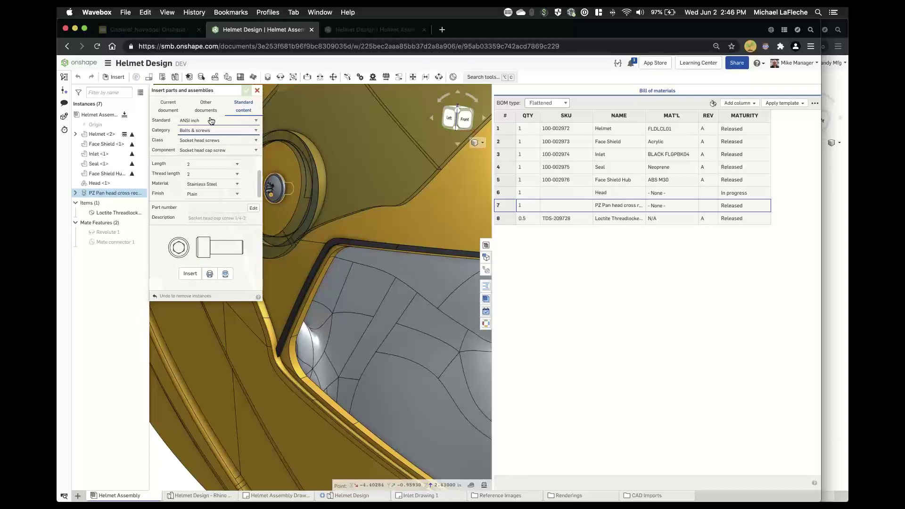
key(Escape)
scroll(404, 195, down, 5)
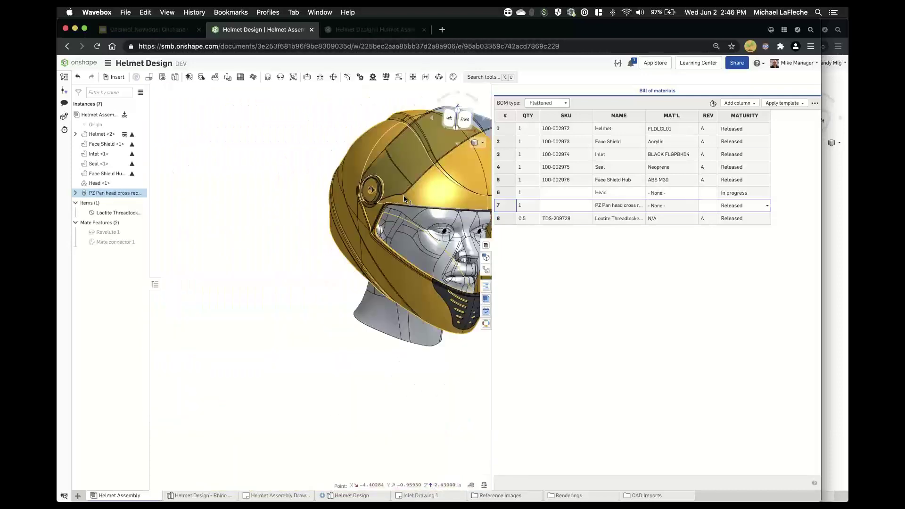
- Copy the pan head screw and paste it with its Loctite item on the helmet's right side
middle_drag(284, 245, 162, 274)
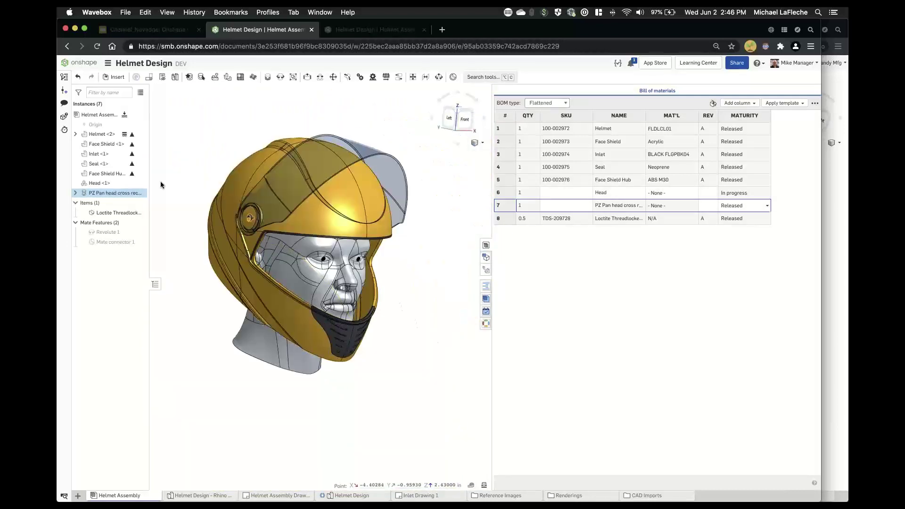
click(114, 191)
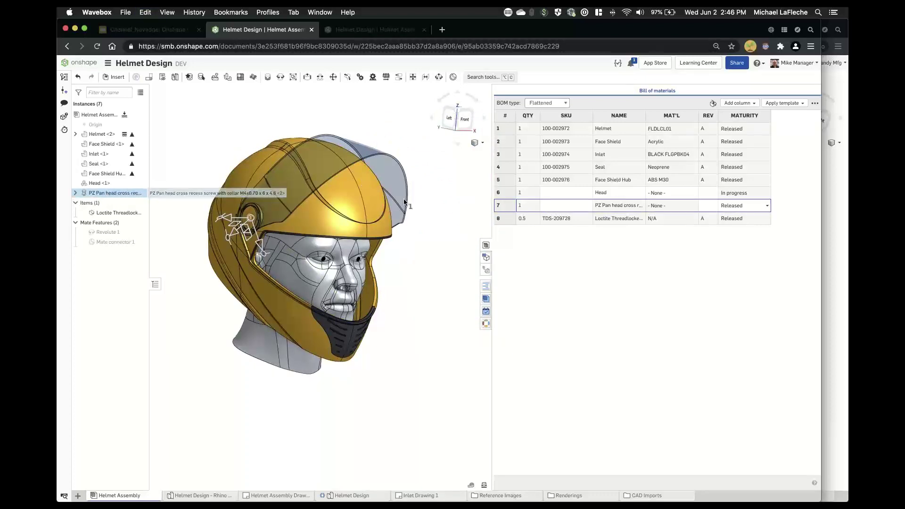
click(452, 229)
right_drag(452, 229, 424, 330)
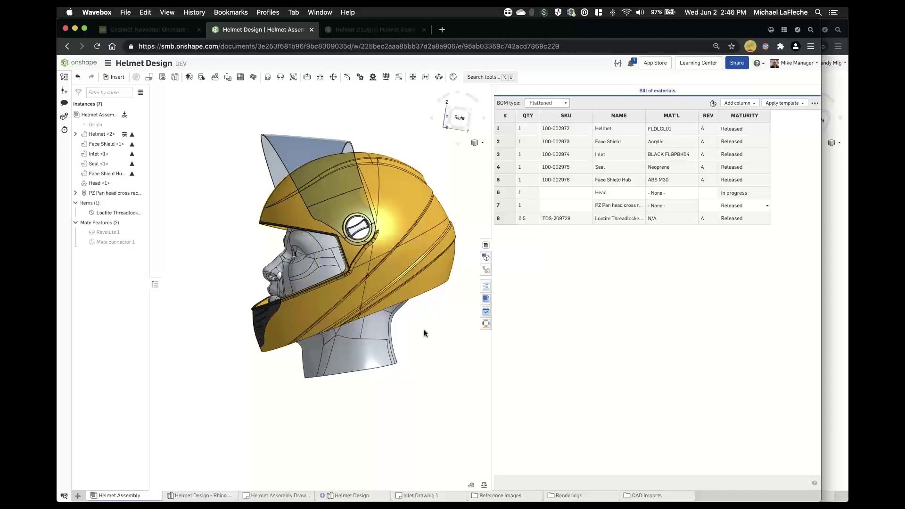
key(super+v)
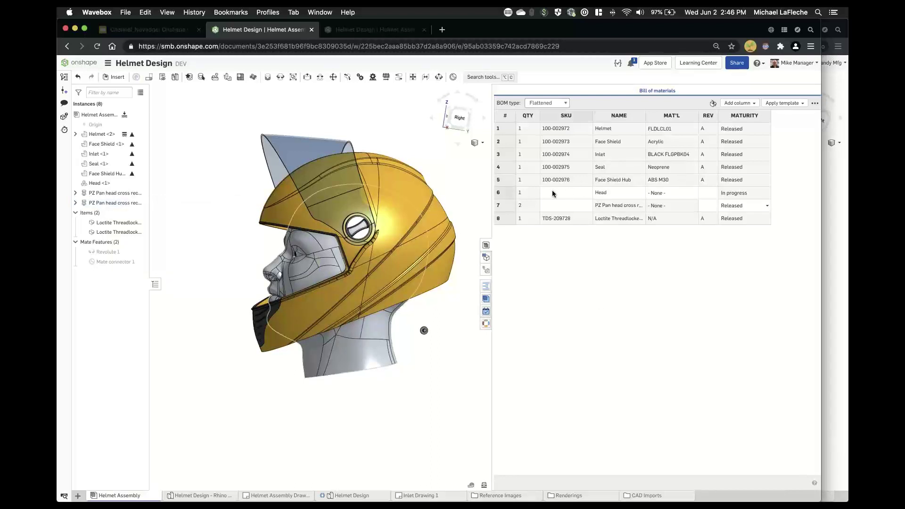
right_drag(398, 205, 416, 304)
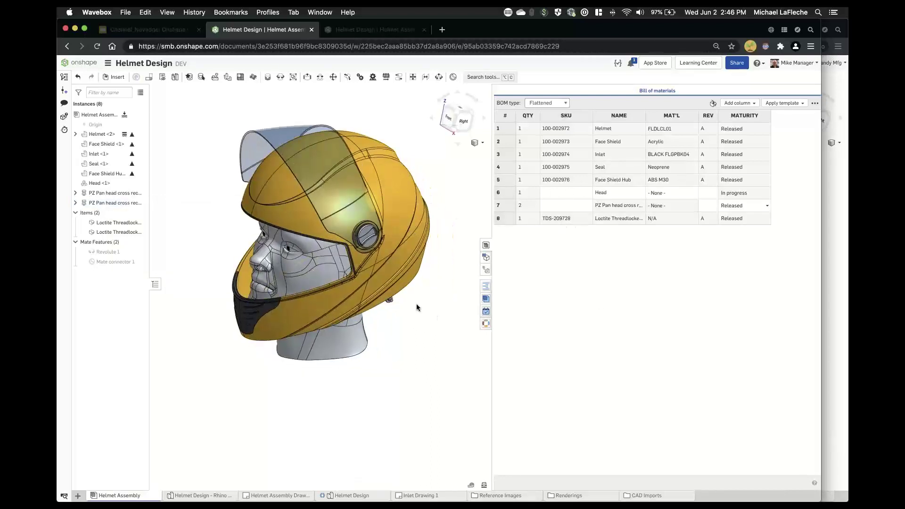
- Fasten the copied pan head screw's mate connector to the face shield hub as Fastened 1
click(279, 80)
click(269, 79)
scroll(392, 305, up, 10)
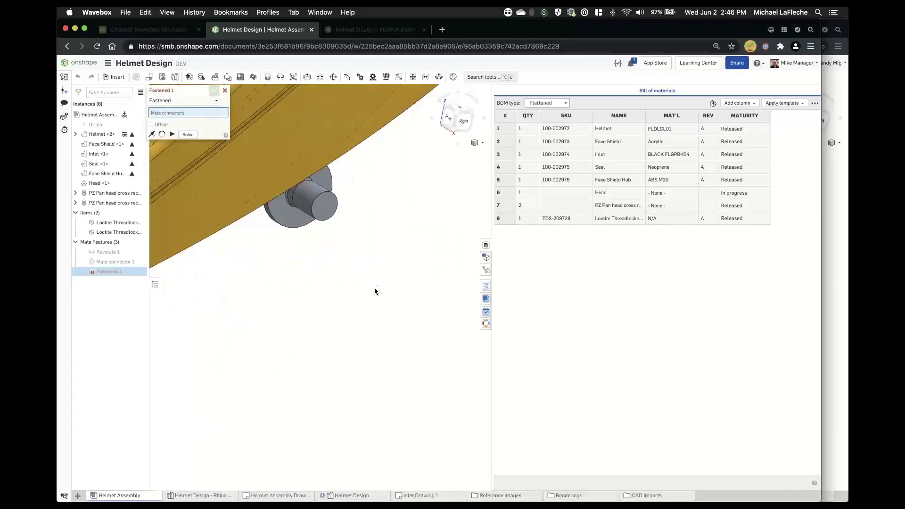
middle_drag(375, 288, 389, 388)
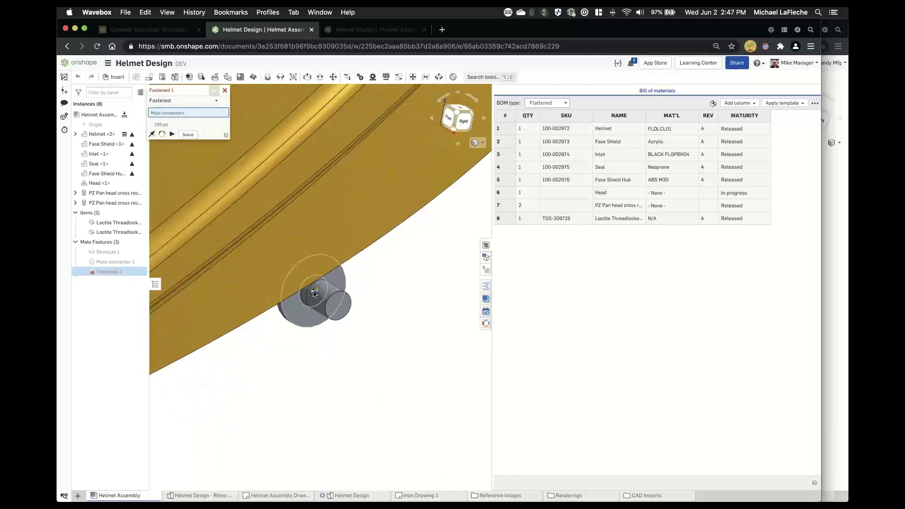
click(315, 293)
scroll(314, 294, down, 8)
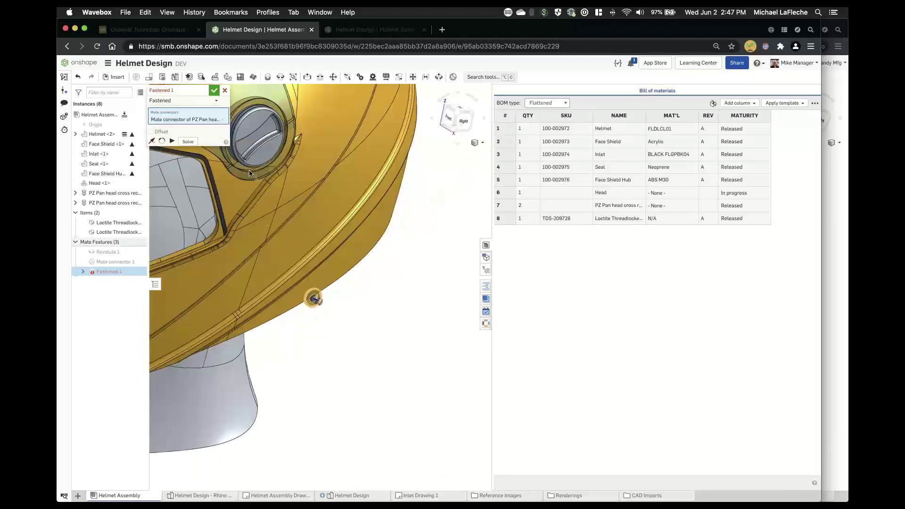
scroll(250, 173, up, 8)
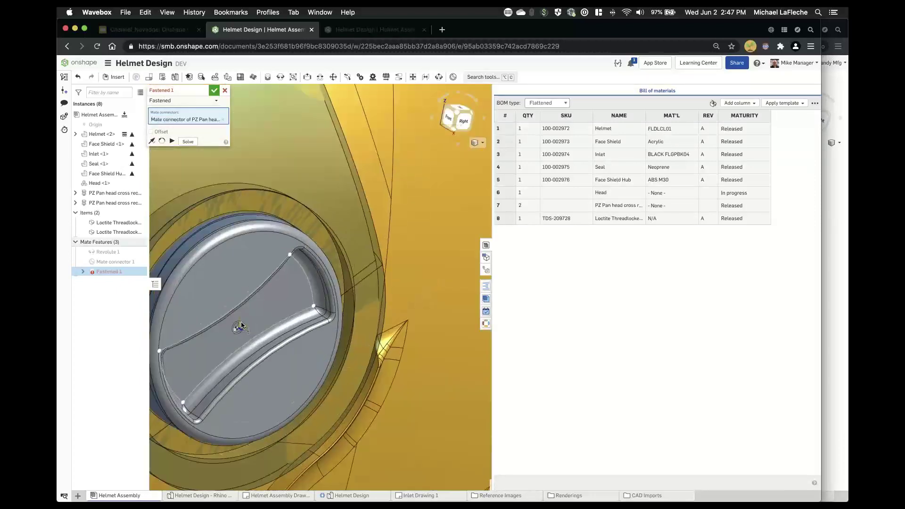
click(239, 327)
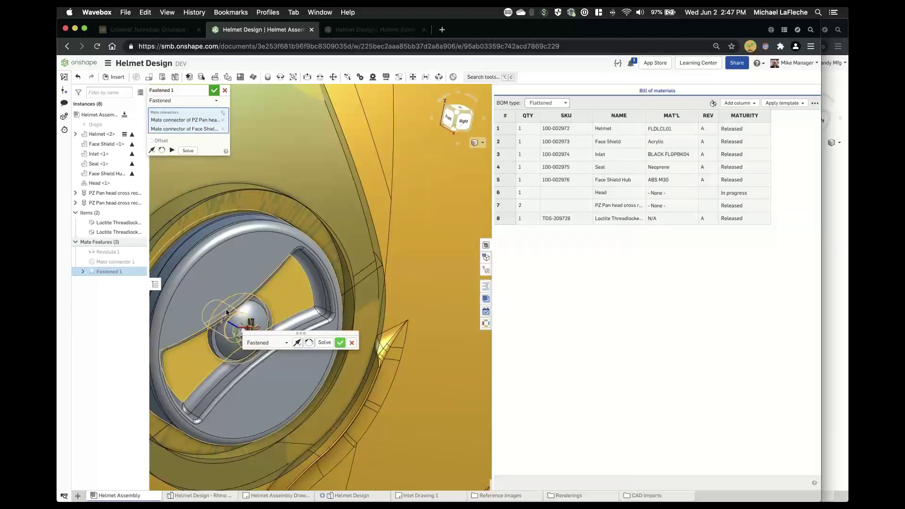
click(340, 343)
scroll(276, 303, down, 5)
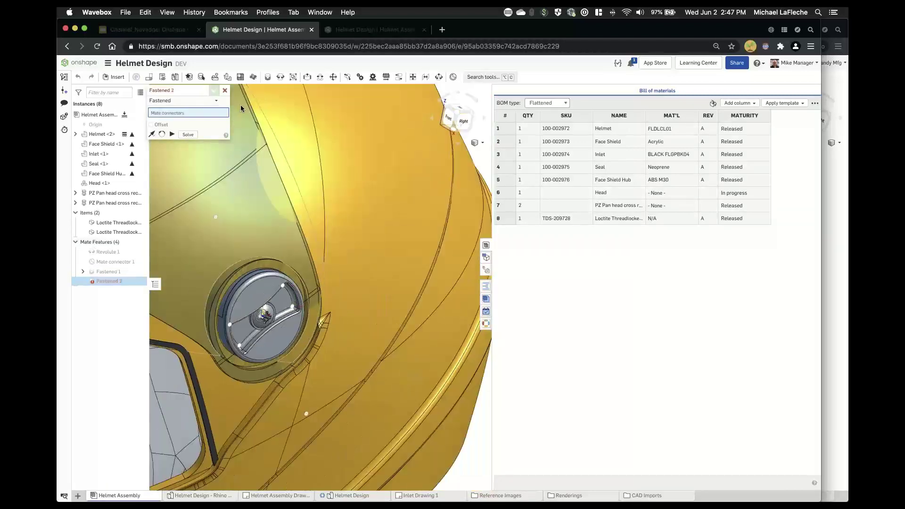
click(224, 90)
scroll(343, 326, down, 10)
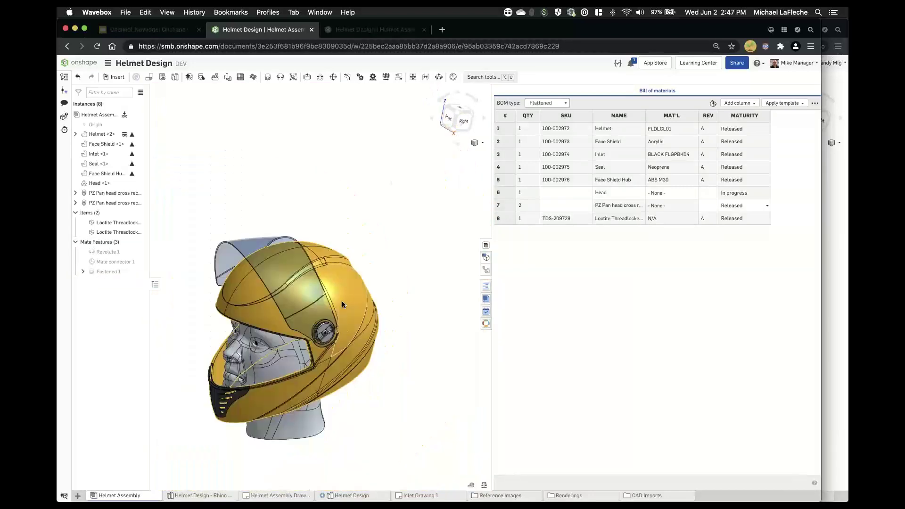
- Drag the face shield fully down to closed, then bring up Helmet Assembly Drawing 1
drag(261, 181, 210, 288)
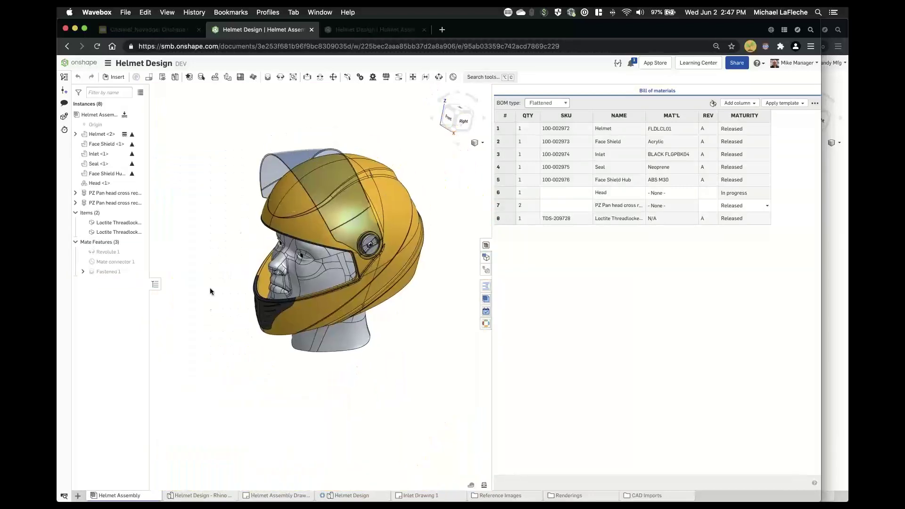
middle_drag(211, 288, 192, 343)
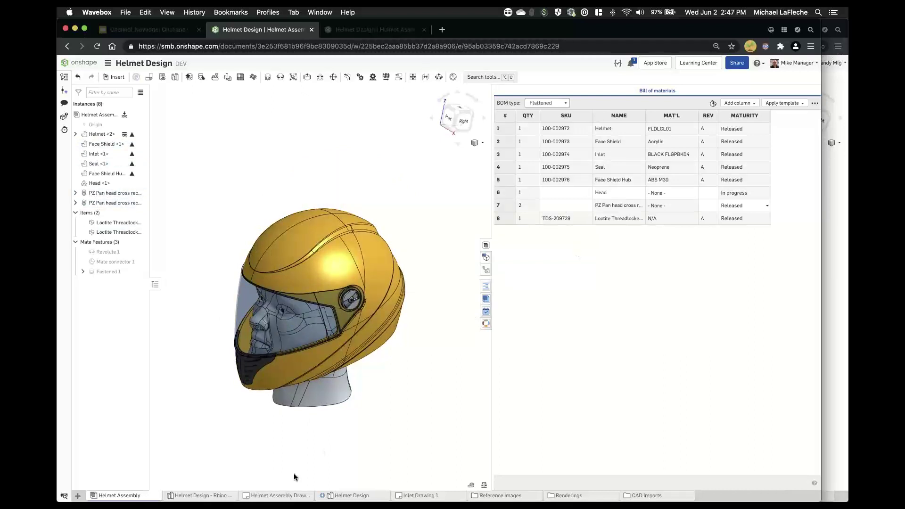
click(273, 495)
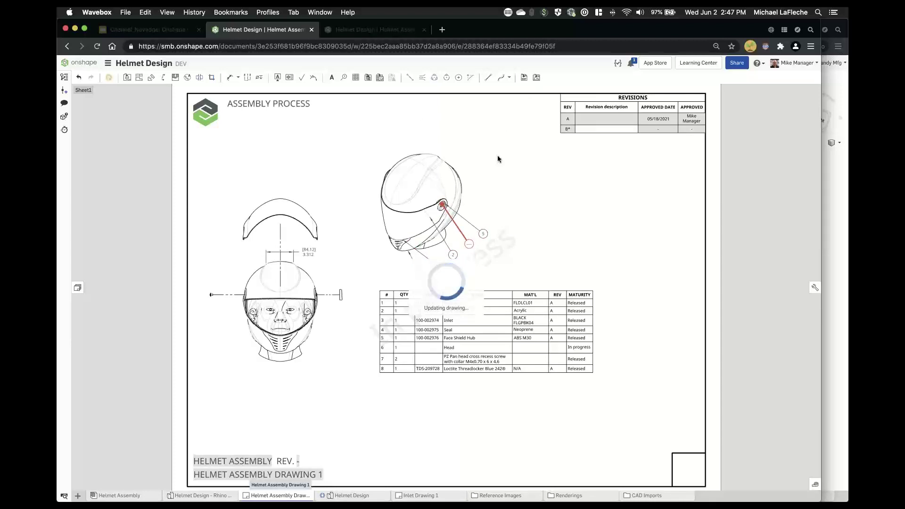
- Reattach the loose balloon leader to the side screw head so the balloon reads 7
scroll(454, 194, up, 5)
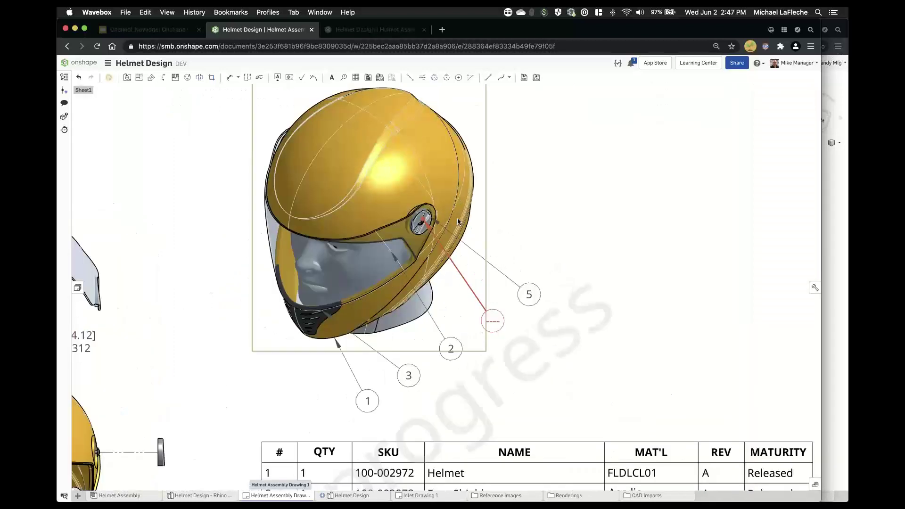
scroll(419, 228, up, 6)
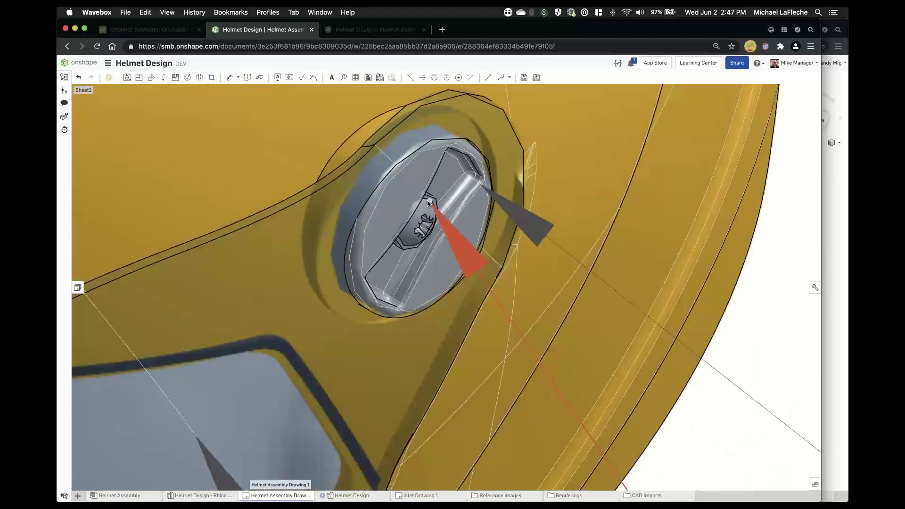
drag(428, 202, 434, 197)
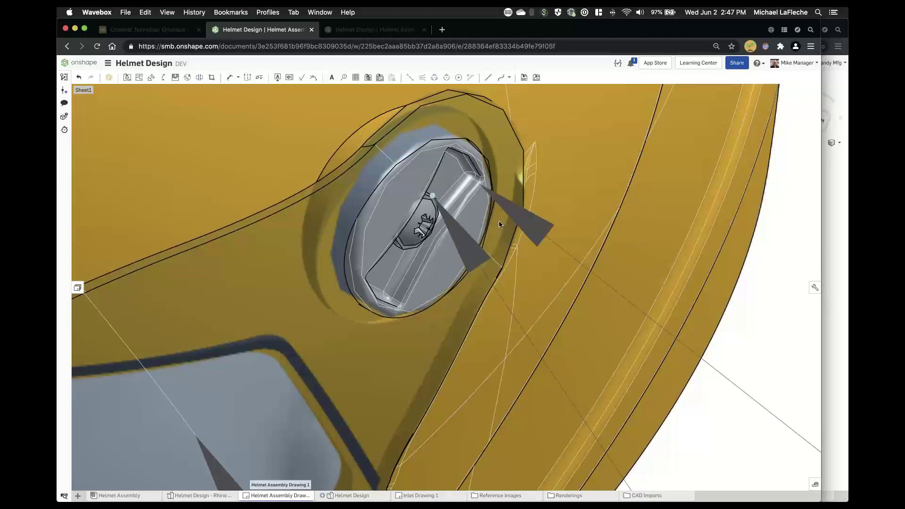
scroll(482, 164, down, 5)
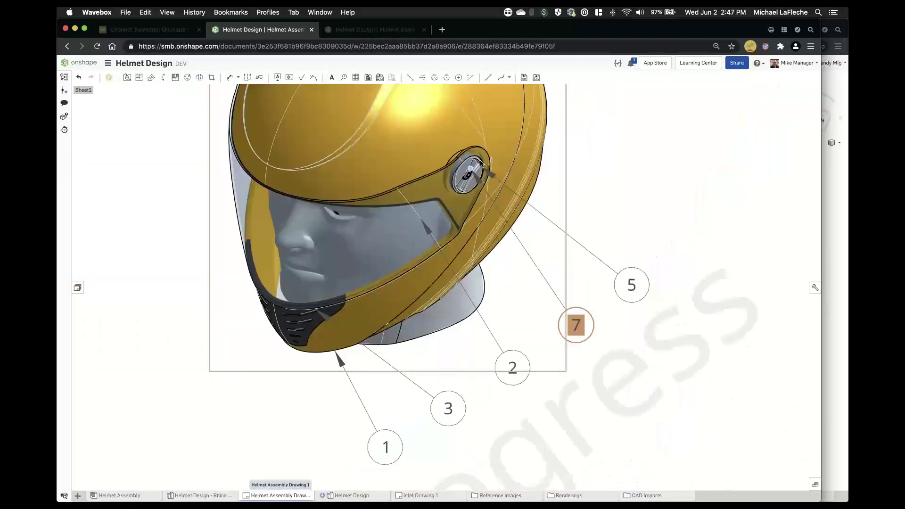
scroll(476, 162, up, 5)
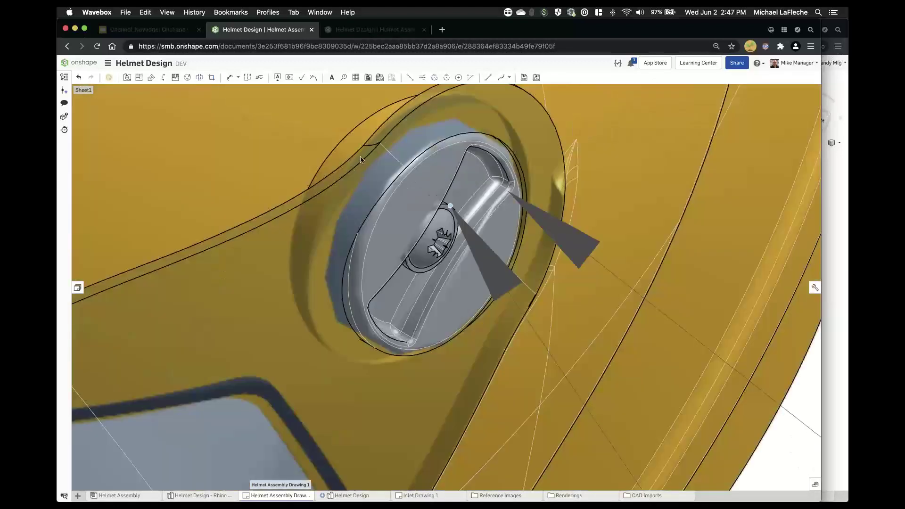
scroll(520, 279, down, 10)
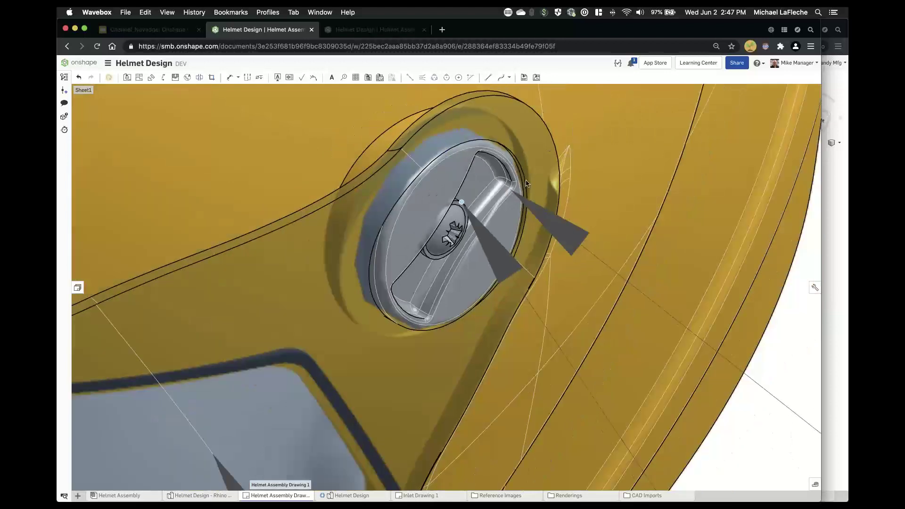
scroll(612, 182, down, 5)
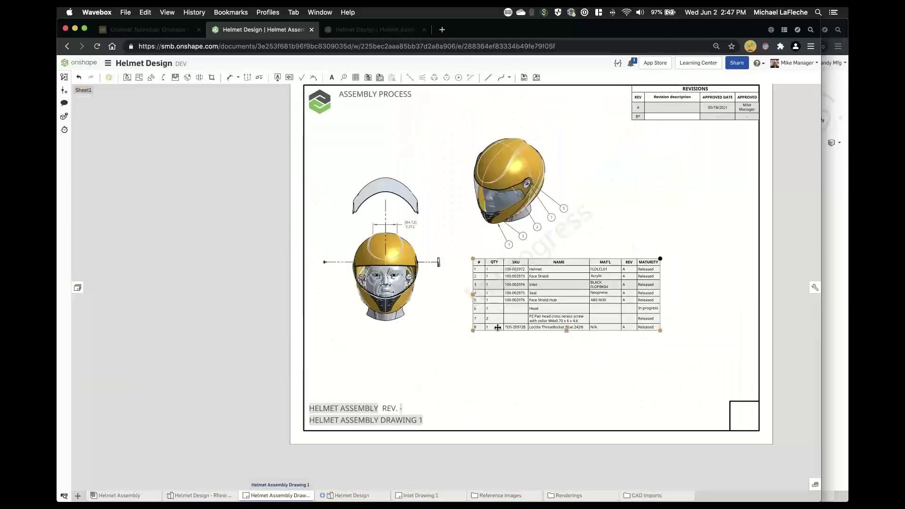
scroll(349, 309, up, 1)
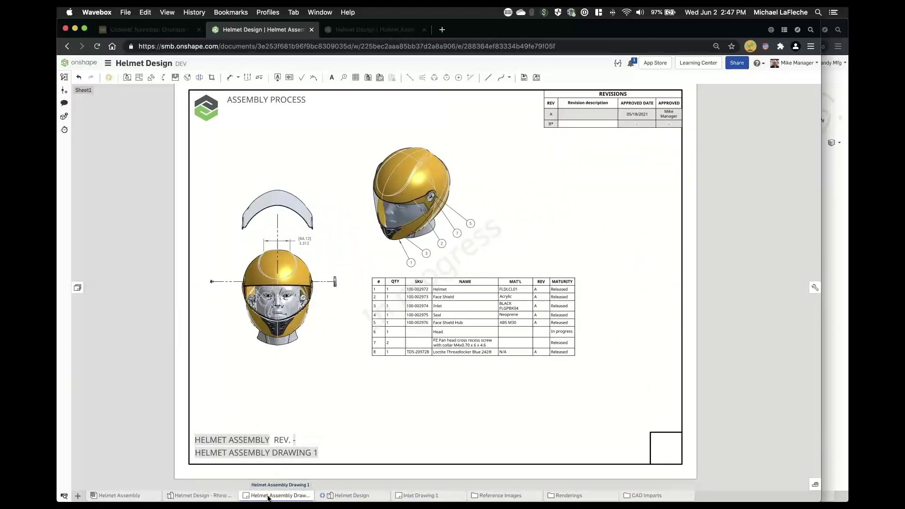
- Show the version history listing the DEV workspace, DEV V5, DEV V4 and Main
right_click(269, 497)
click(152, 300)
click(63, 76)
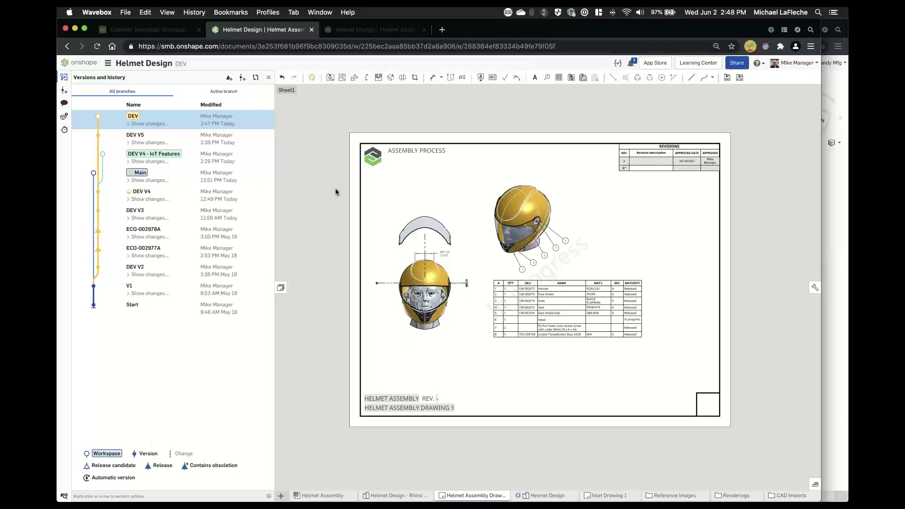
- Release the assembly drawing under the Agile (Non-Project Based) workflow, revising A to B
right_click(483, 495)
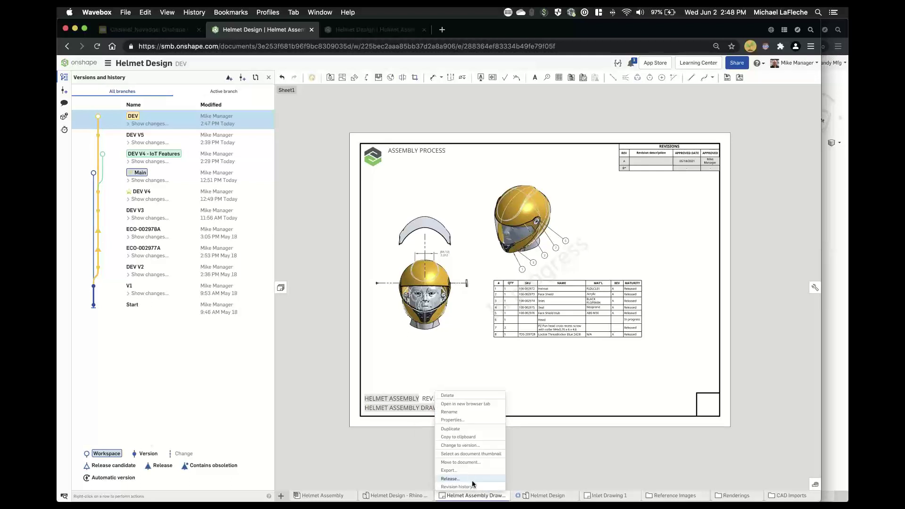
click(473, 481)
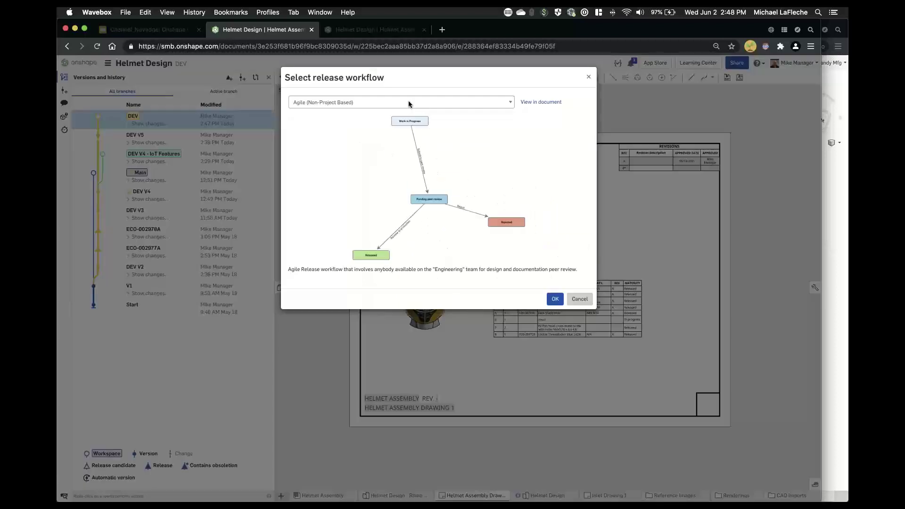
click(408, 100)
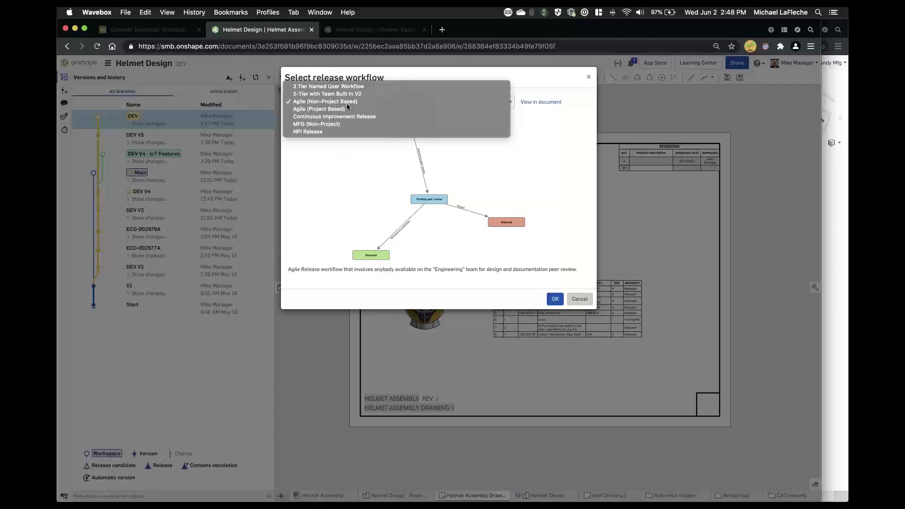
click(341, 168)
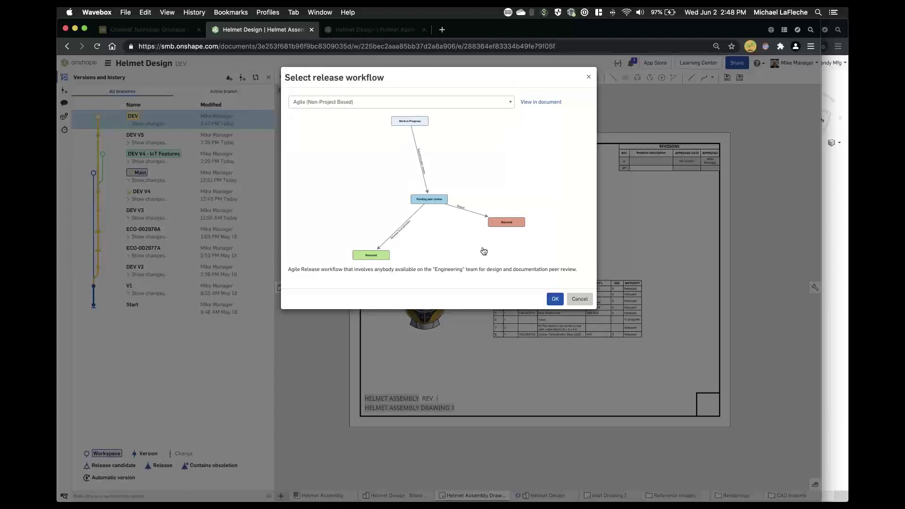
click(555, 299)
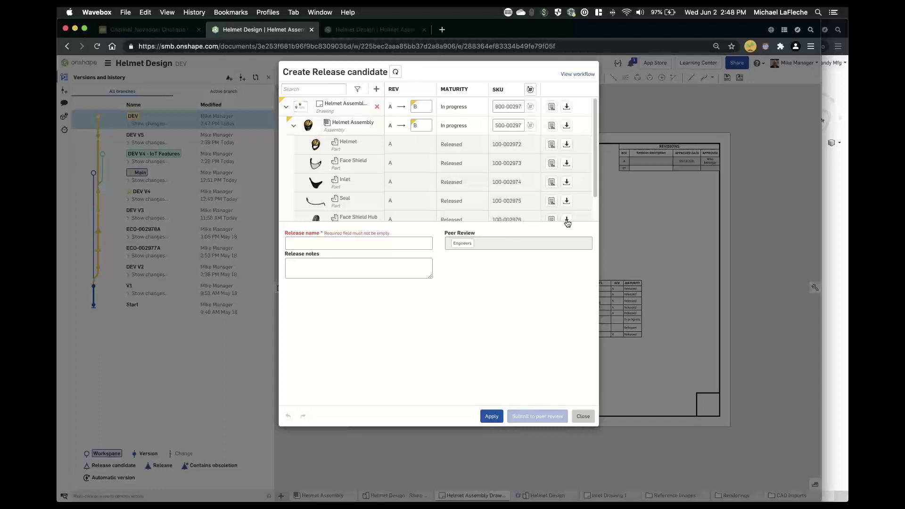
- Enlarge the release parts list to reveal the Head row, then close the form unsubmitted
drag(554, 220, 555, 277)
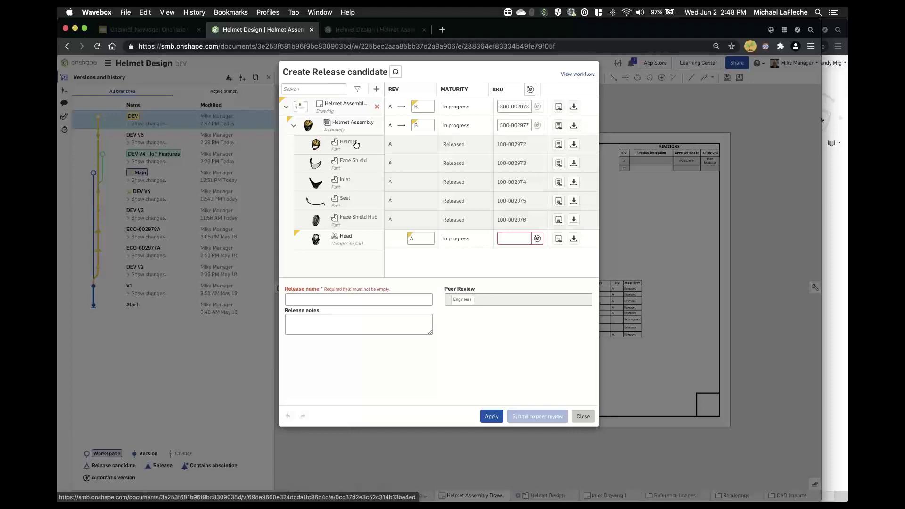
click(584, 417)
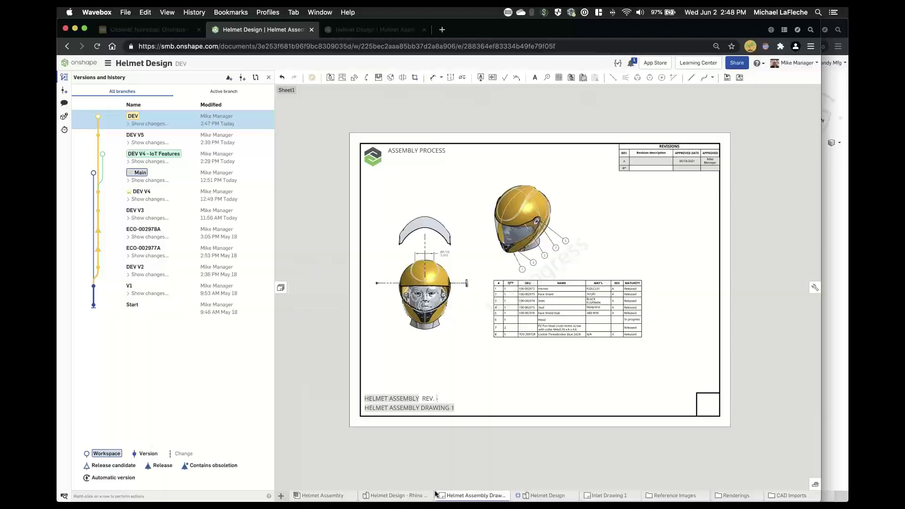
- In Helmet Assembly, list where Helmet <2> is used: revision A plus DEV V5, V4, V3
click(342, 496)
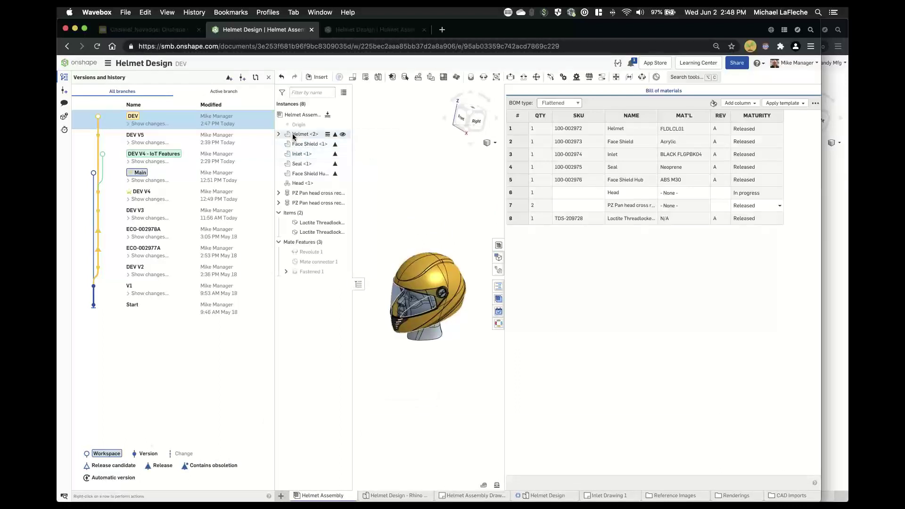
right_click(294, 136)
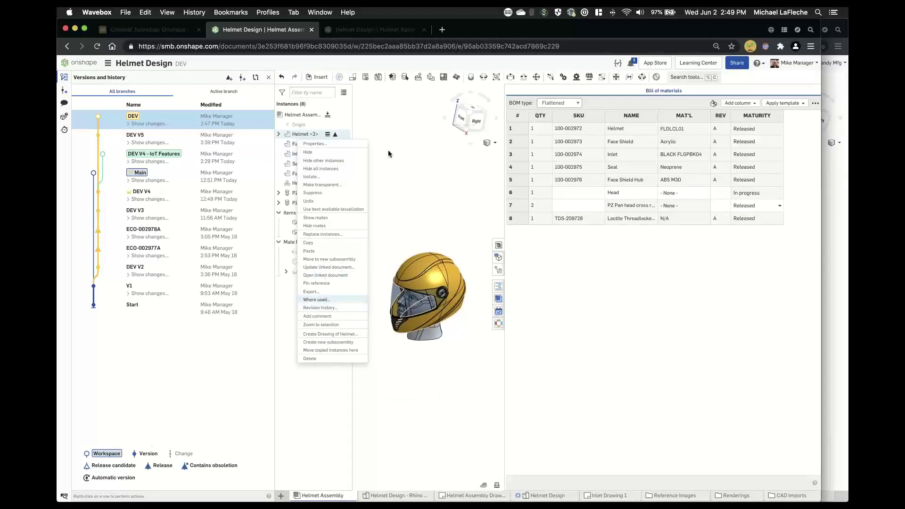
click(316, 300)
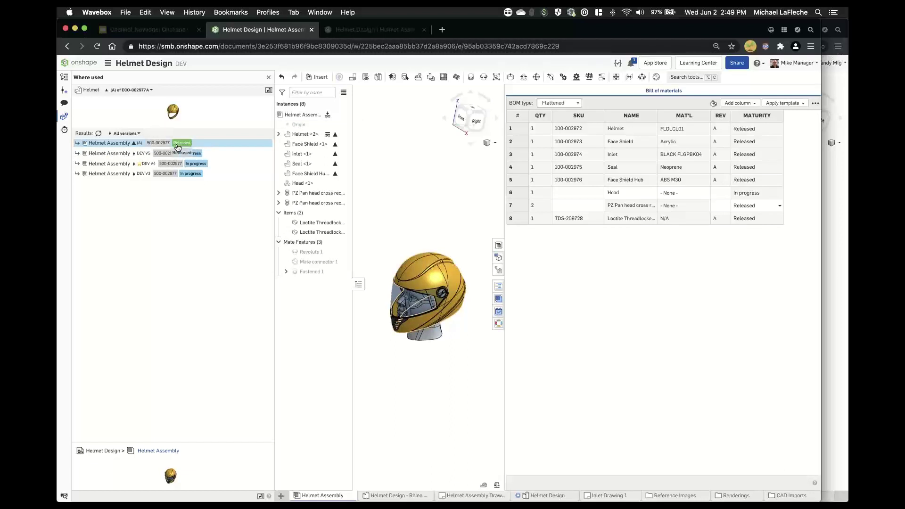
click(113, 177)
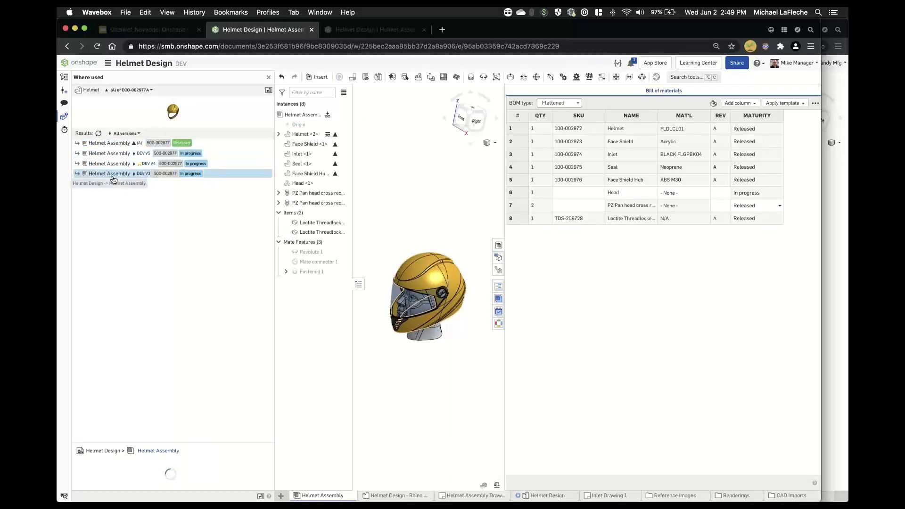
click(203, 155)
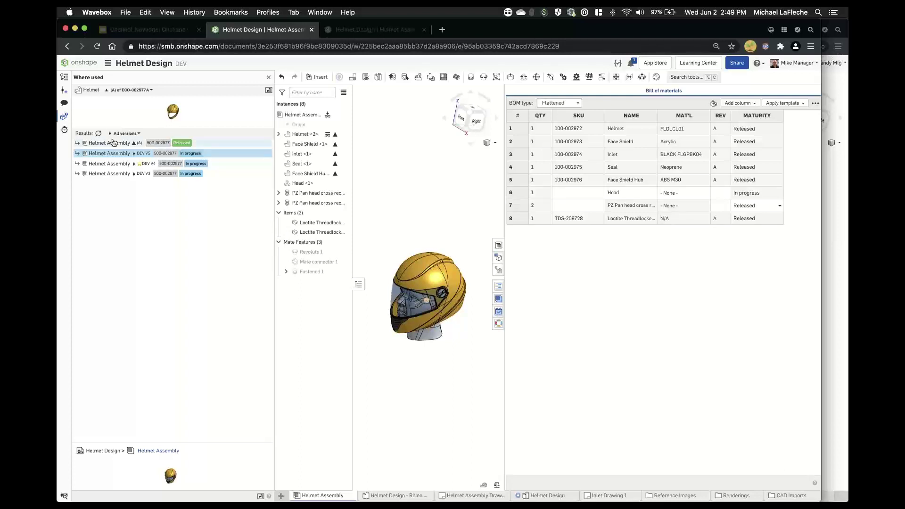
drag(505, 118, 712, 115)
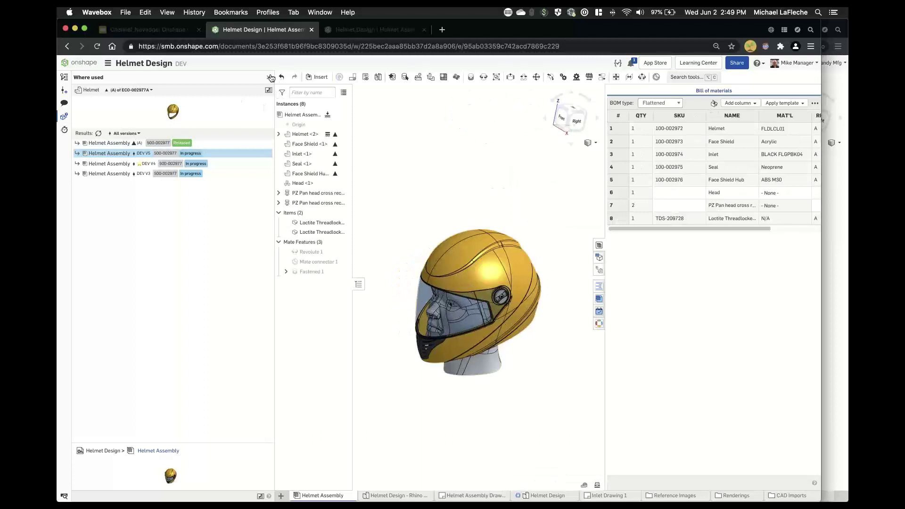
- Point the Helmet reference at the DEV version of part 100-002972 in the reference manager
click(269, 77)
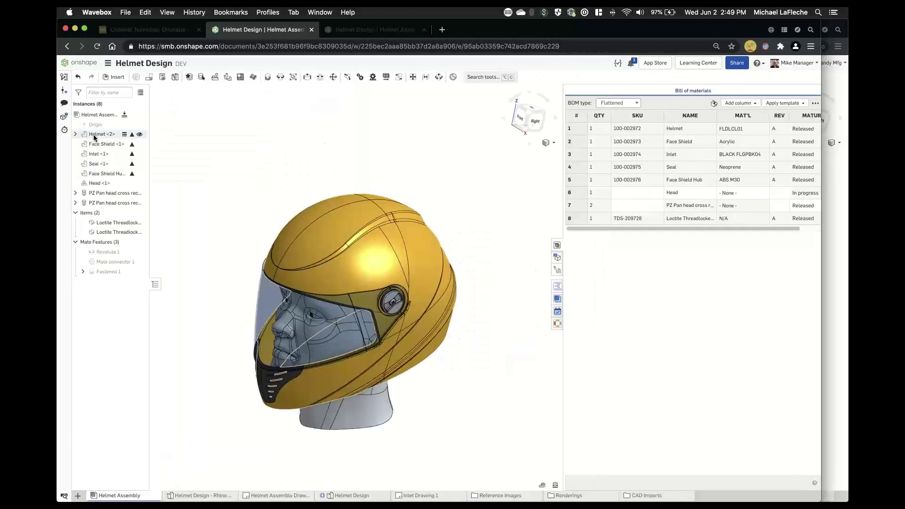
right_click(100, 134)
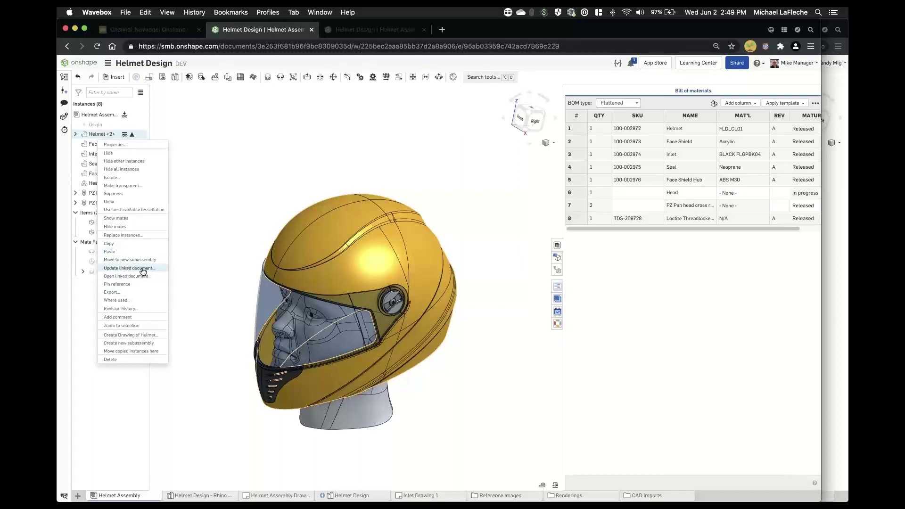
click(141, 269)
click(190, 132)
click(194, 146)
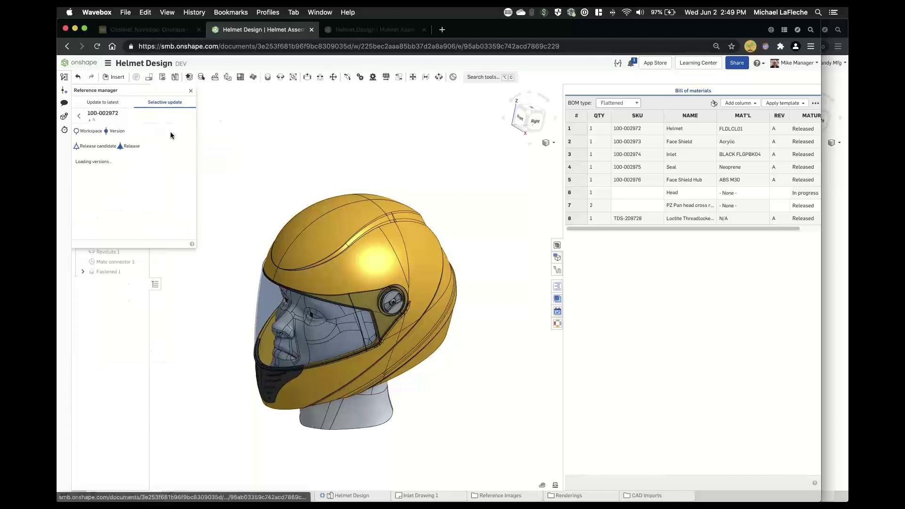
click(154, 161)
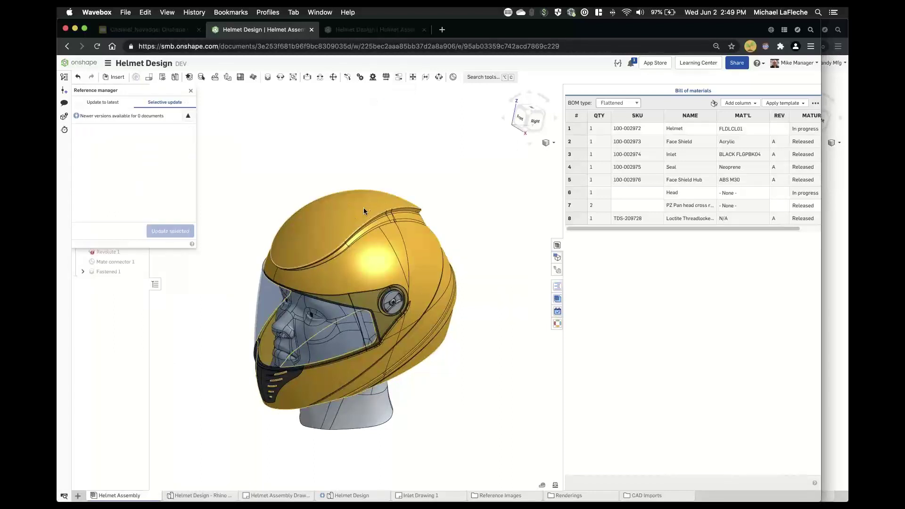
click(191, 91)
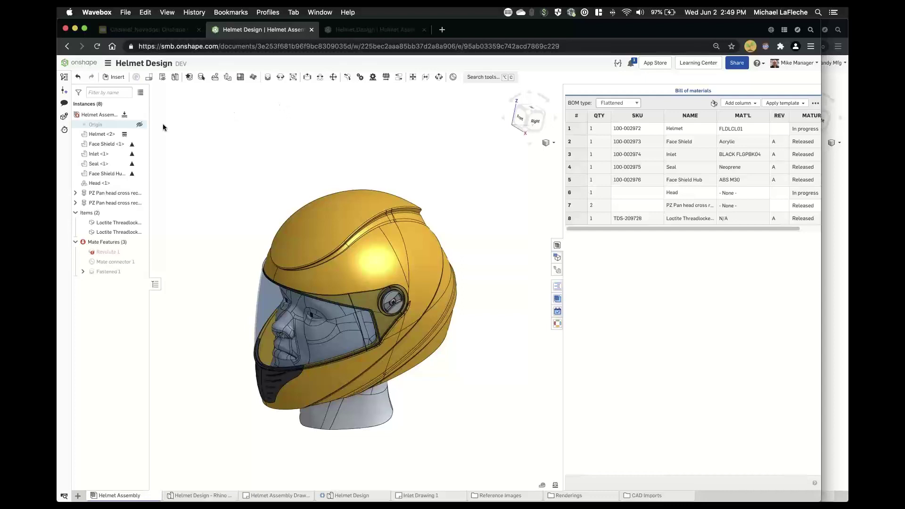
- Orbit the helmet to inspect both sides, then return to Helmet Assembly Drawing 1
mouse_move(141, 253)
right_drag(260, 194, 340, 195)
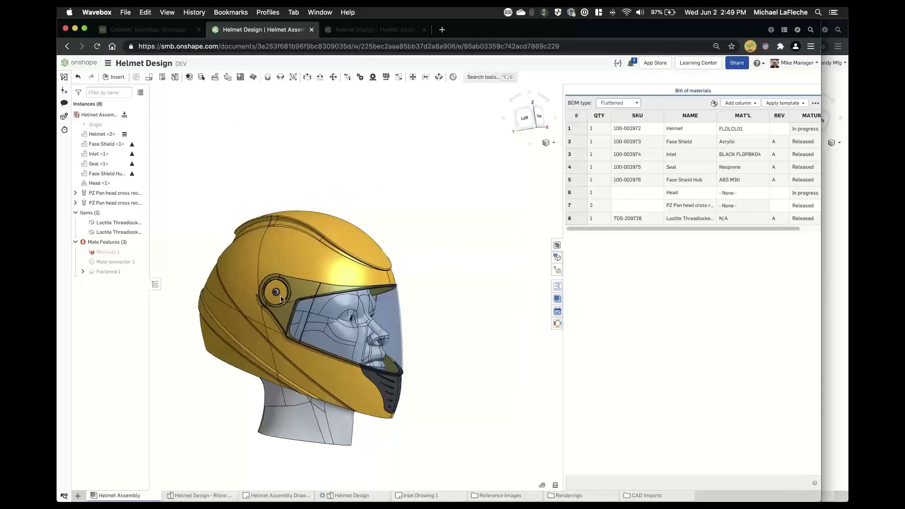
right_drag(227, 202, 185, 176)
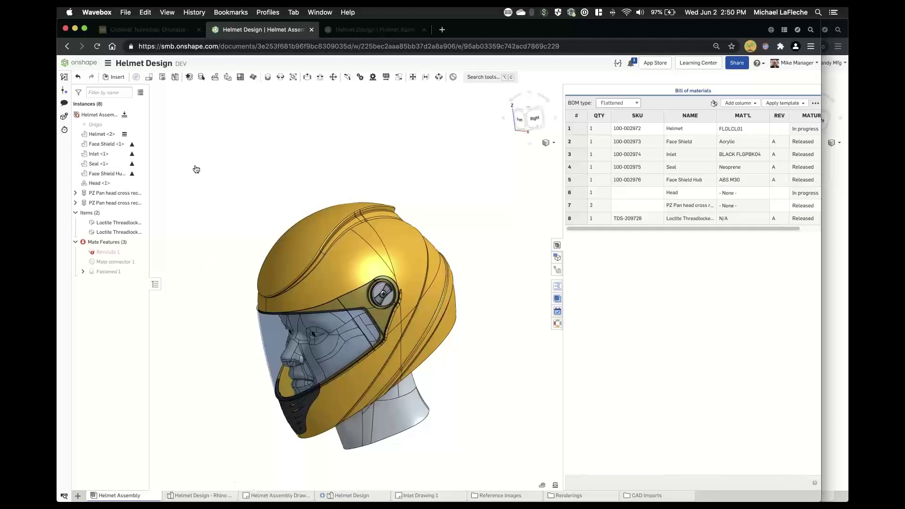
click(273, 496)
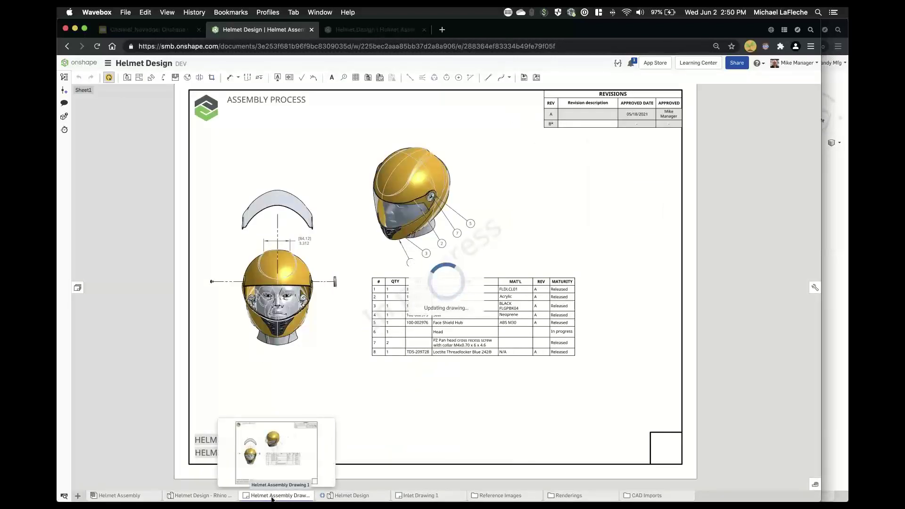
- Start a new Agile release of Helmet Assembly Drawing 1, now also revising Helmet A to B
right_click(272, 498)
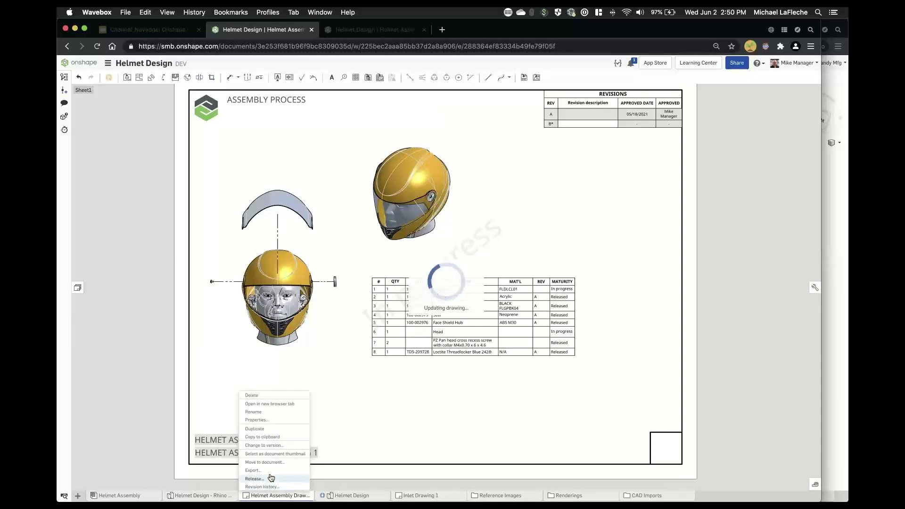
click(255, 479)
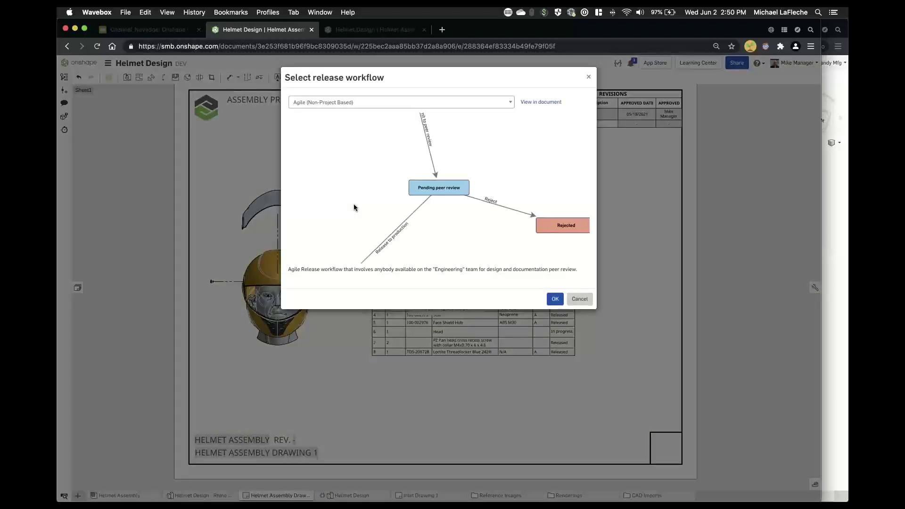
click(556, 300)
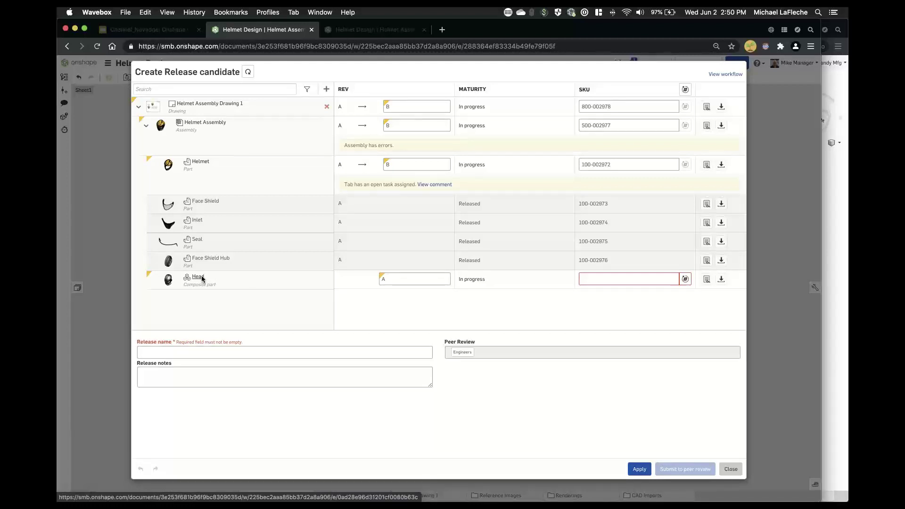
- Add the Carbon Fiber Render Hero and Rear images and two helmet jpg files
click(326, 89)
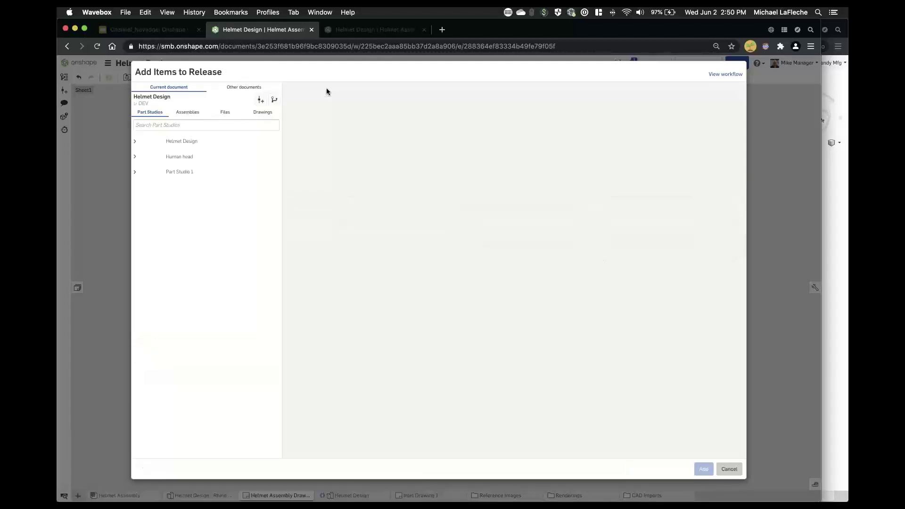
click(223, 112)
click(194, 143)
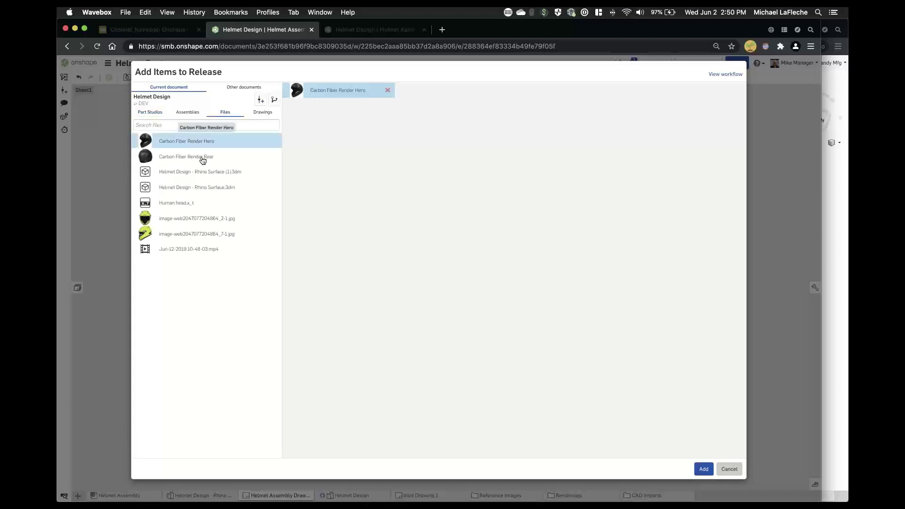
click(204, 159)
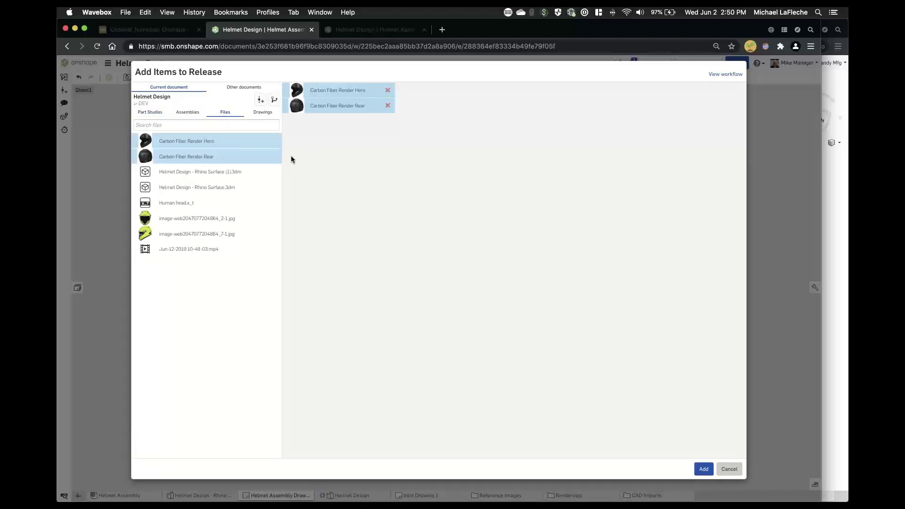
click(228, 222)
click(228, 234)
click(704, 469)
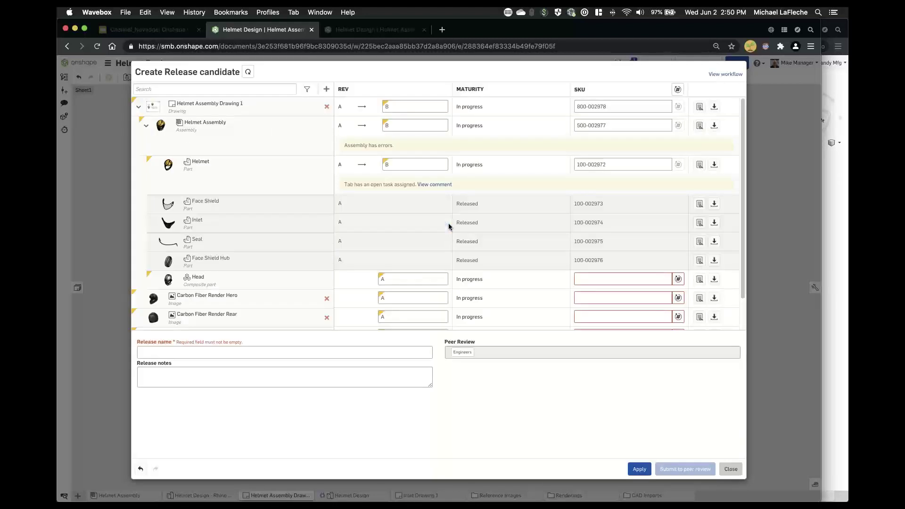
- Generate part numbers for the new release items that lack SKUs
scroll(275, 220, down, 2)
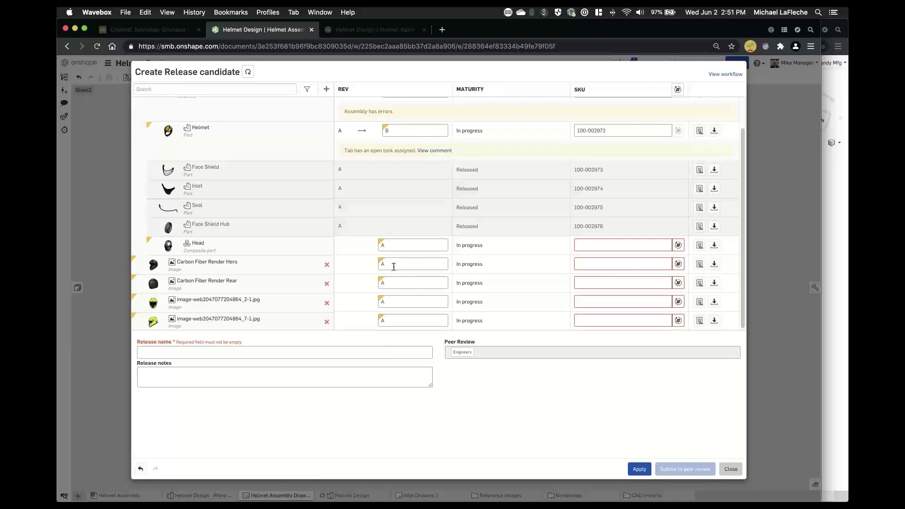
scroll(593, 246, up, 2)
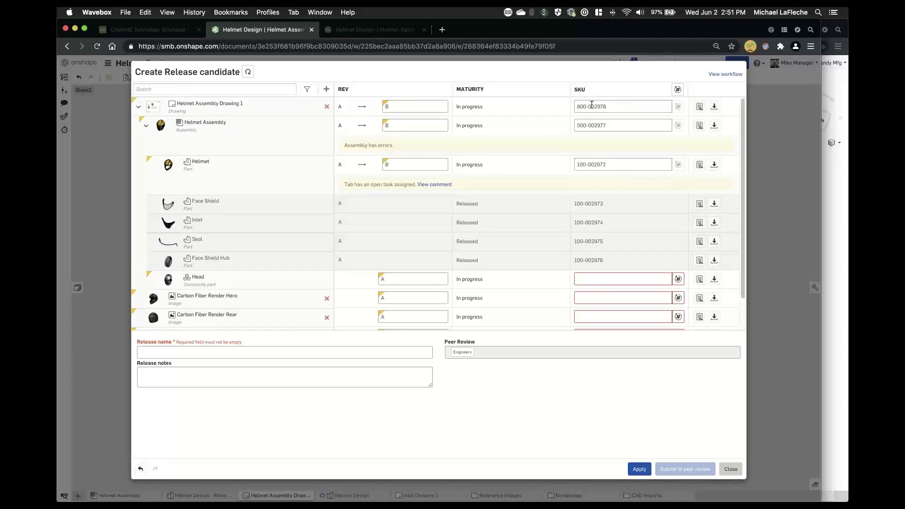
click(678, 89)
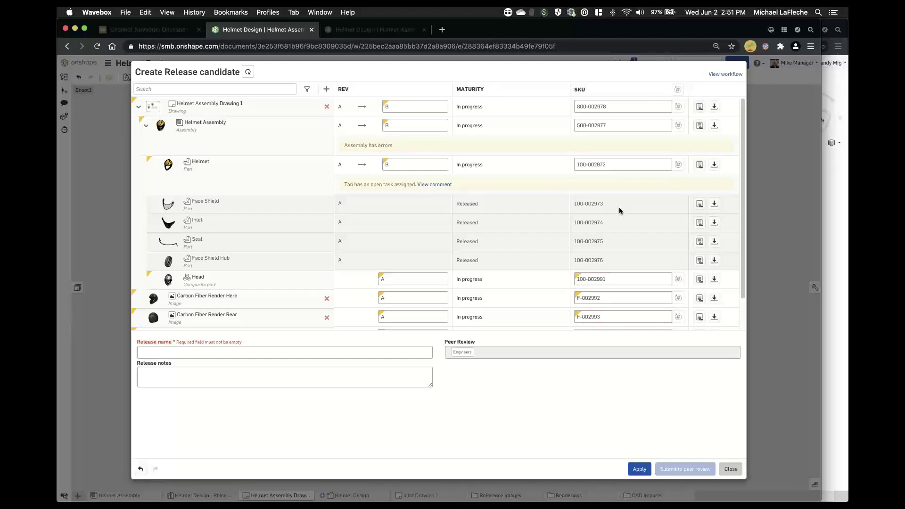
scroll(619, 208, down, 2)
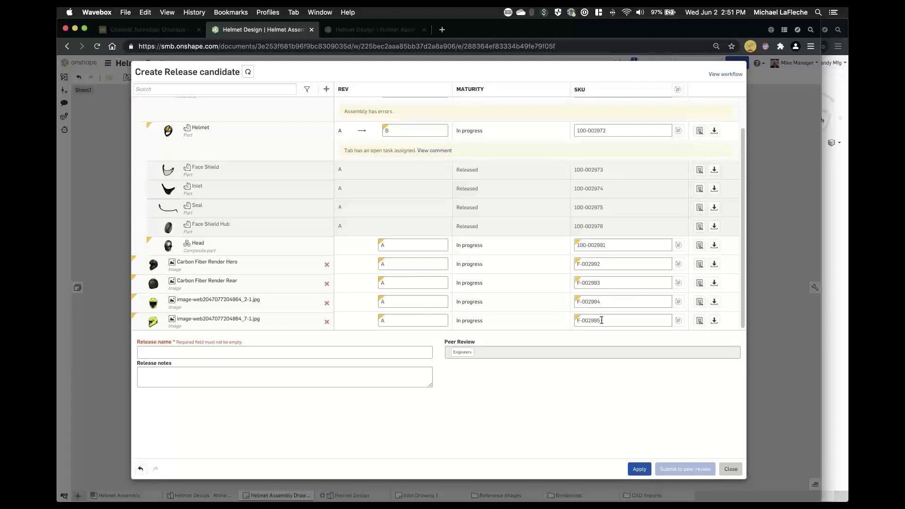
- Name the release ECO-002978B and submit it for peer review
click(182, 353)
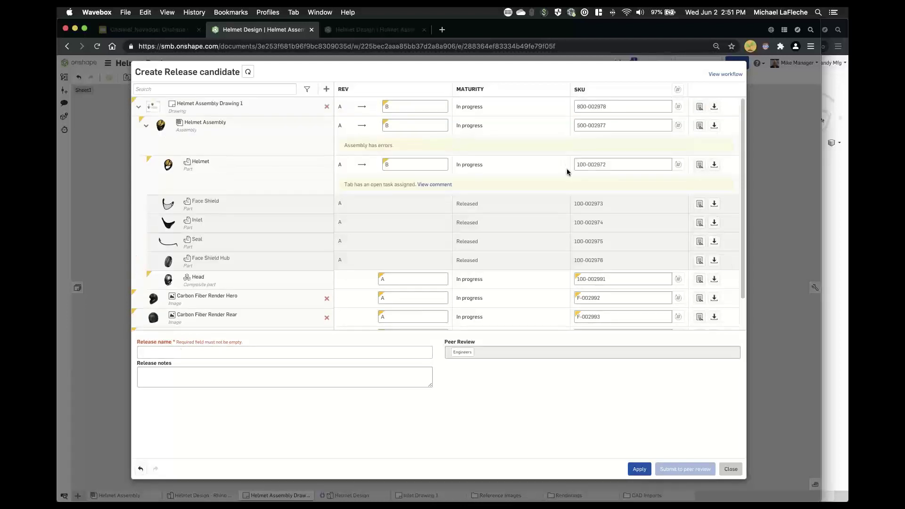
click(199, 348)
text(ECO-002978B)
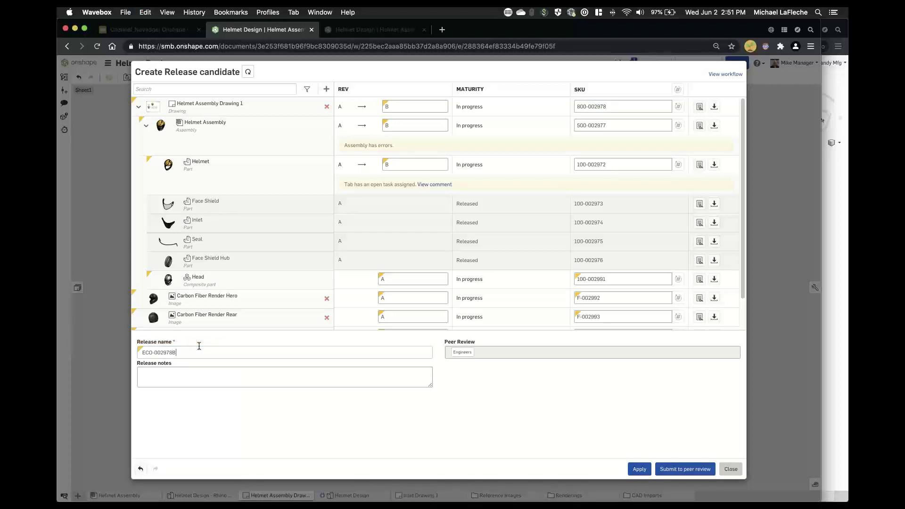
double_click(600, 105)
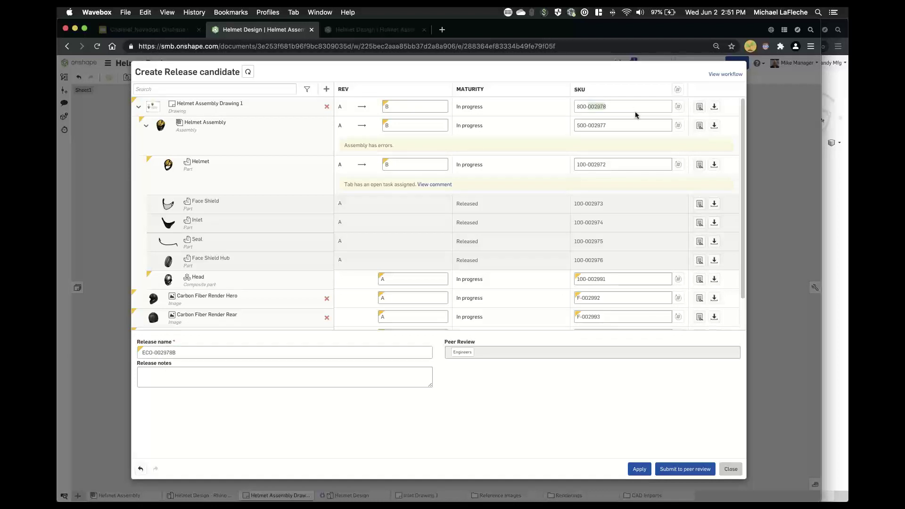
click(685, 469)
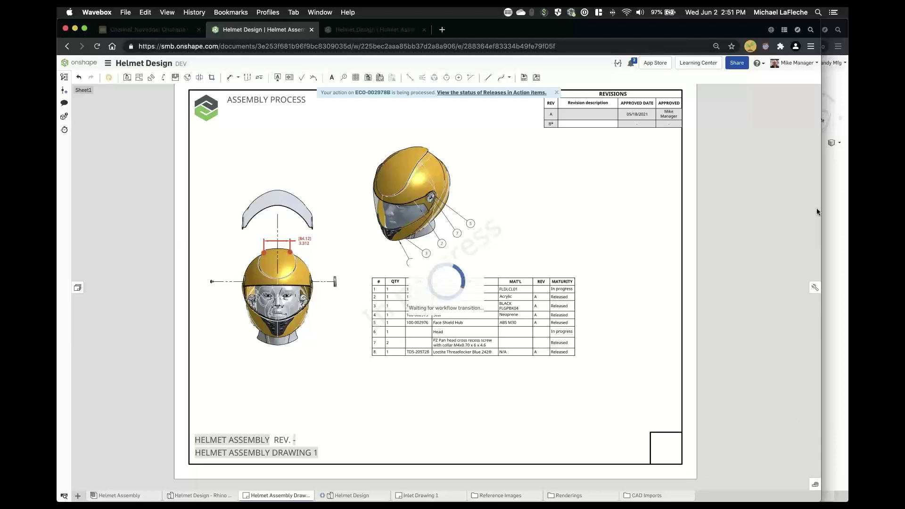
- In the incognito window, sign out and sign back in with the designer account's e-mail and password
key(super+grave)
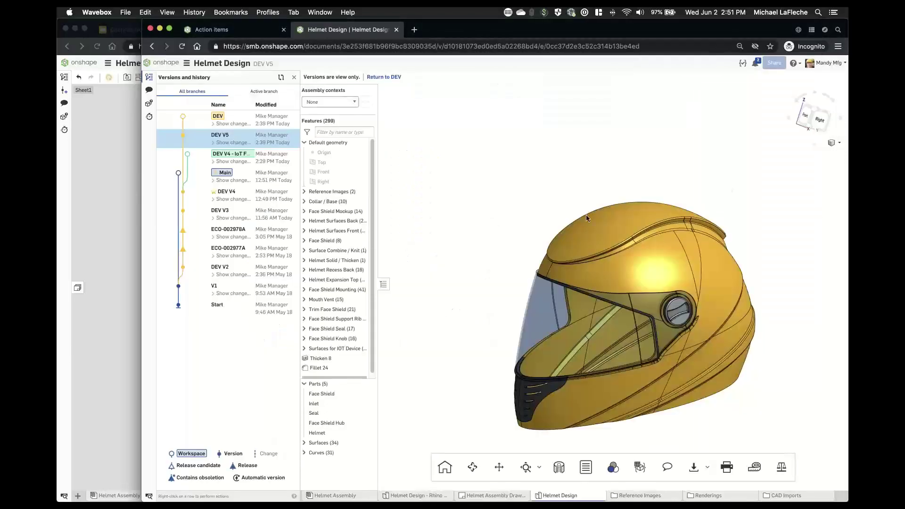
key(f)
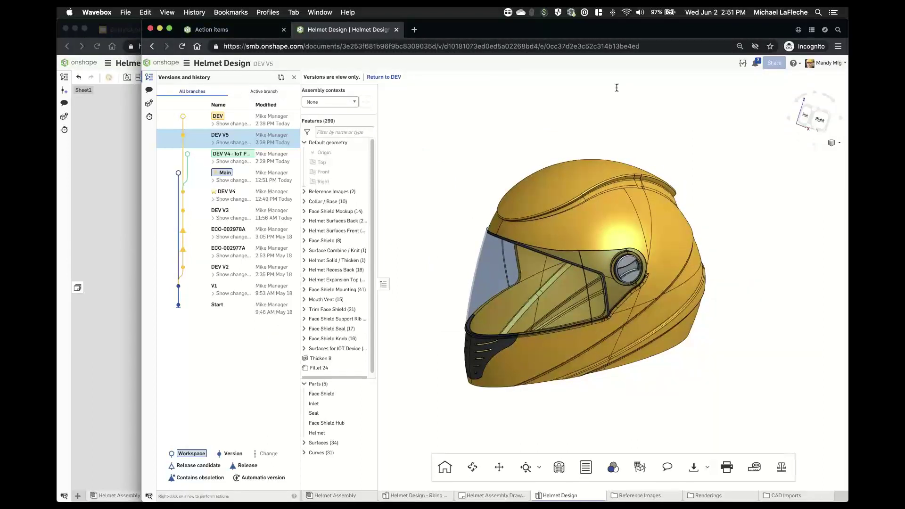
click(825, 63)
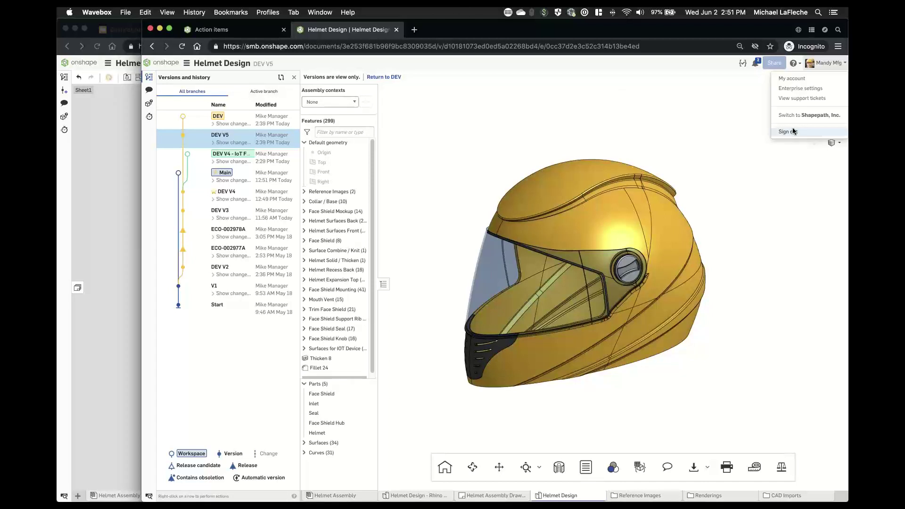
click(795, 131)
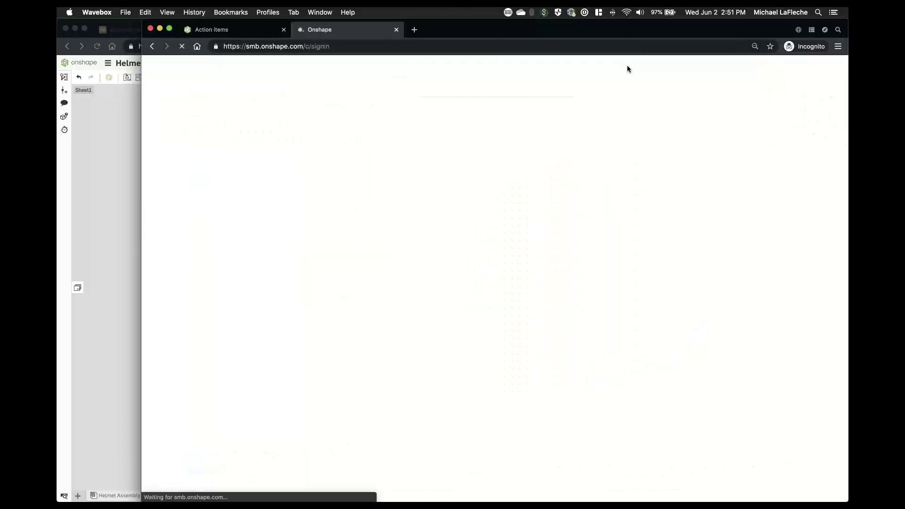
click(501, 153)
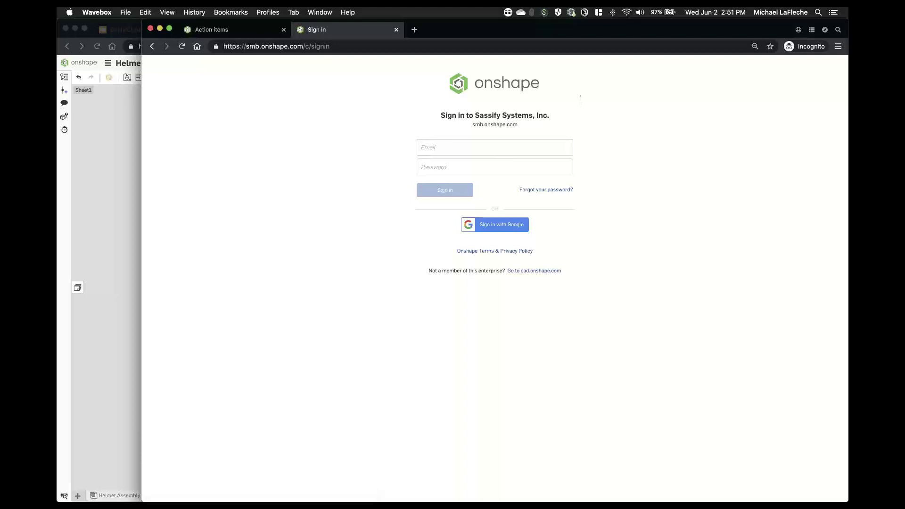
click(585, 12)
click(410, 79)
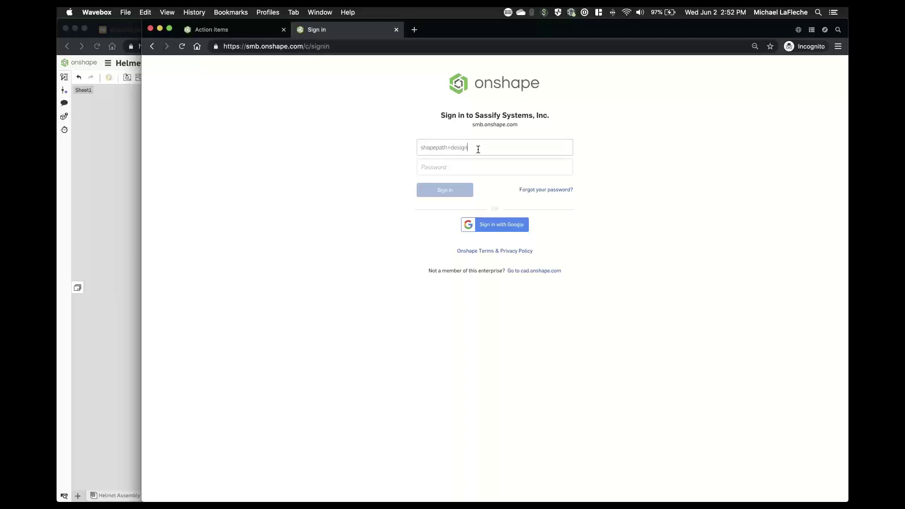
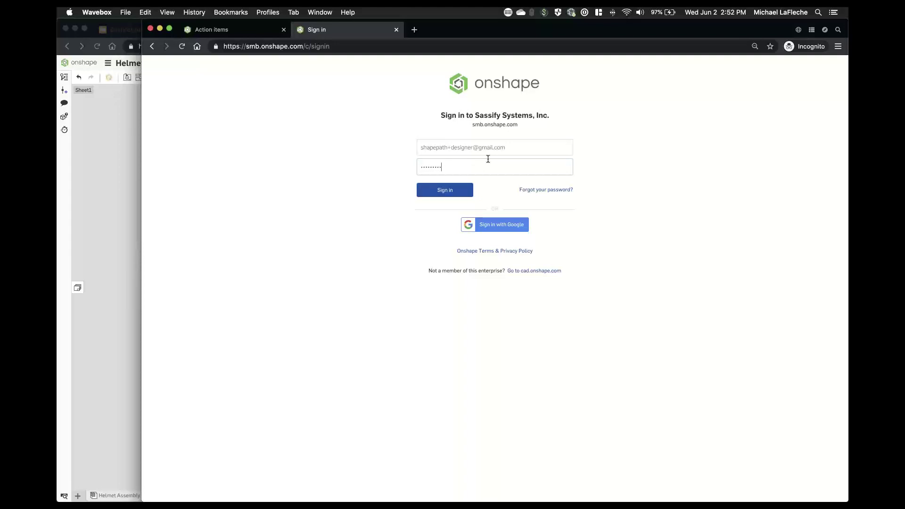
key(Return)
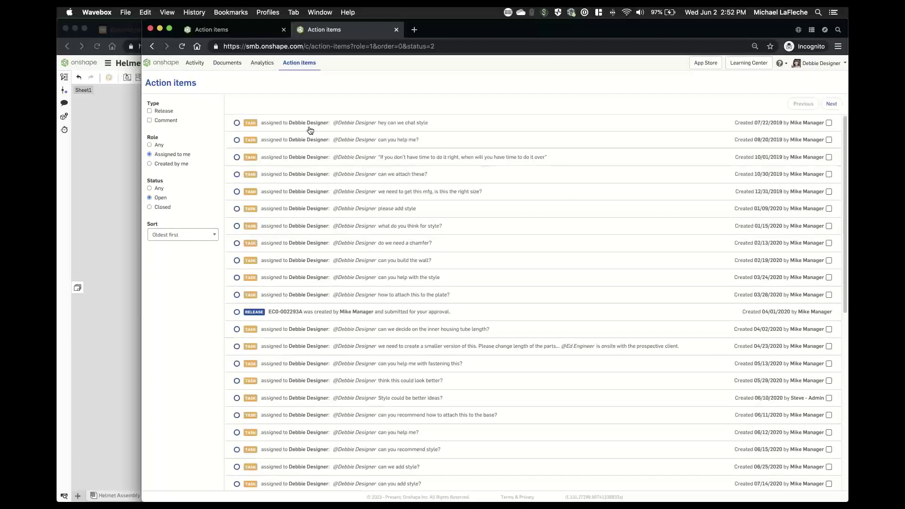
- Filter action items to Release, check pending ECO-002293A, then return to the drawing window
click(155, 111)
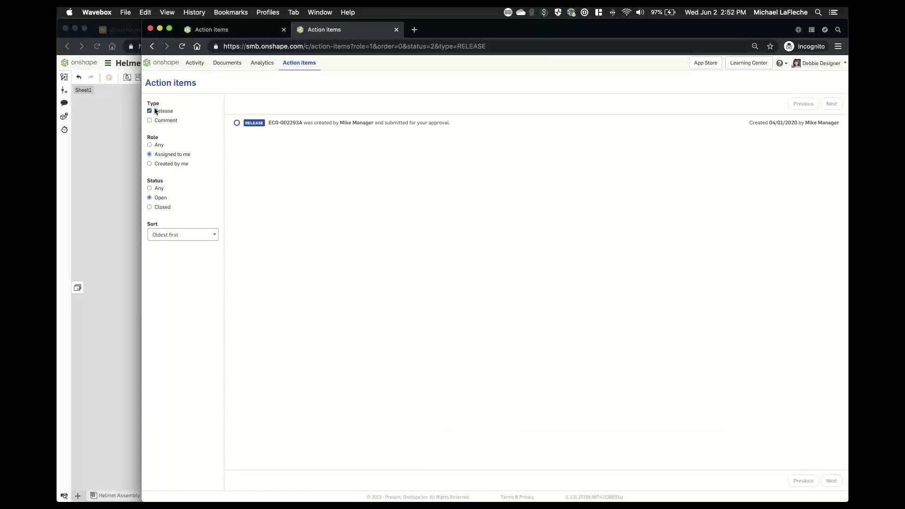
click(300, 127)
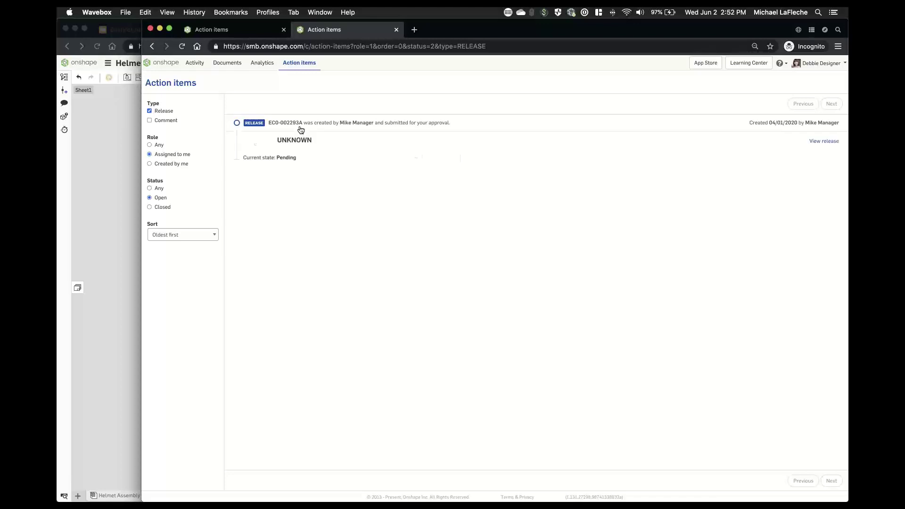
click(300, 127)
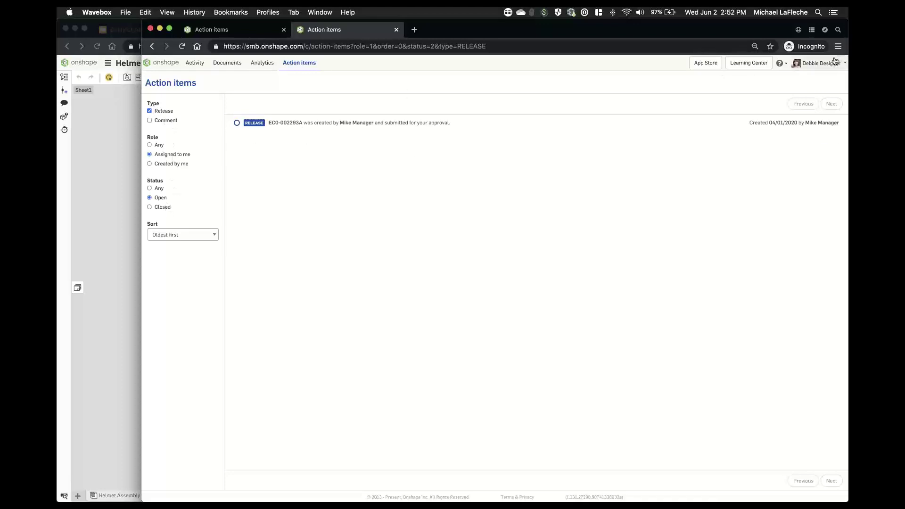
click(80, 108)
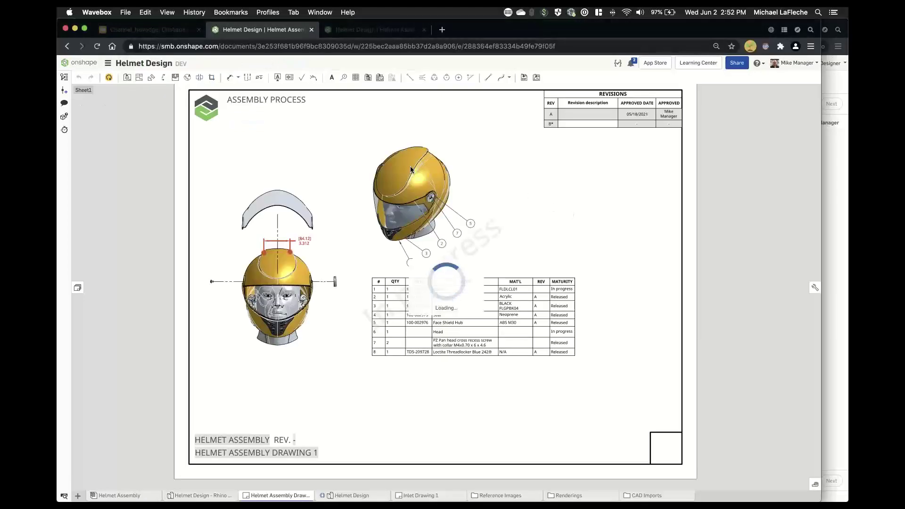
- Close the bill of materials and open the ECO-002978B version from Versions and history
click(63, 80)
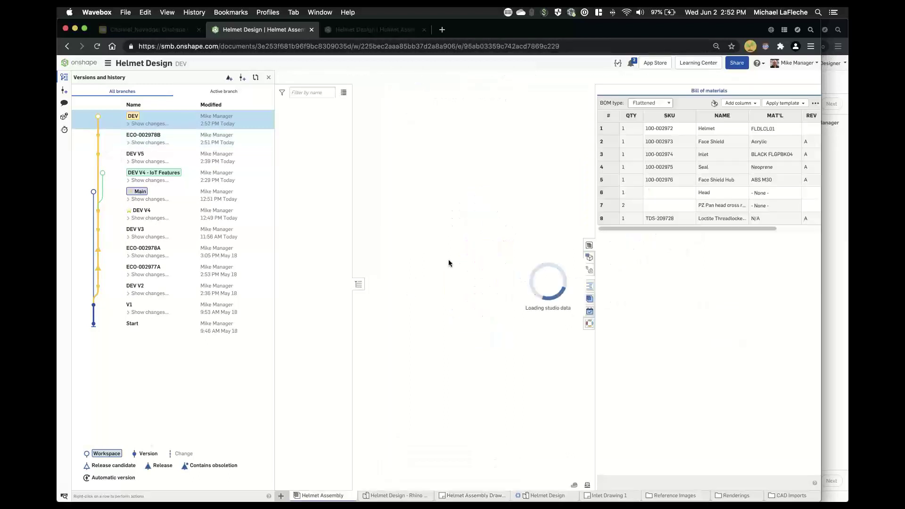
click(589, 246)
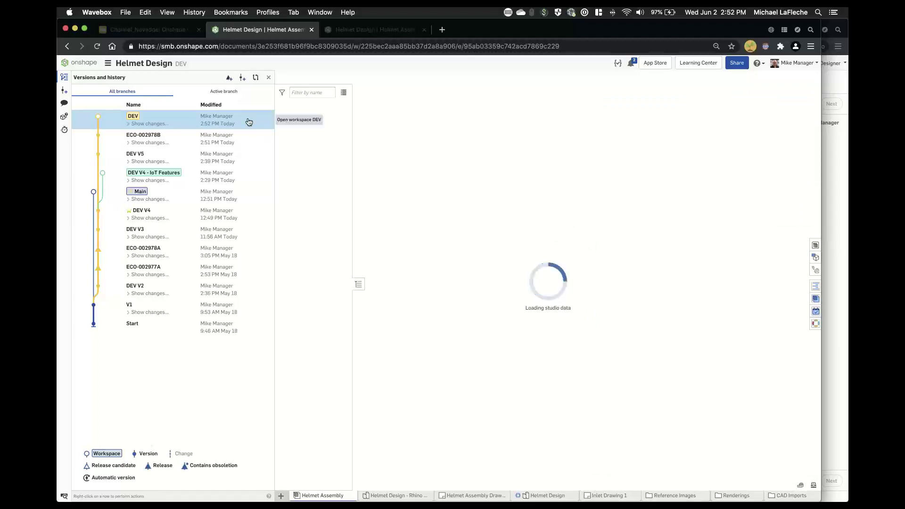
click(232, 138)
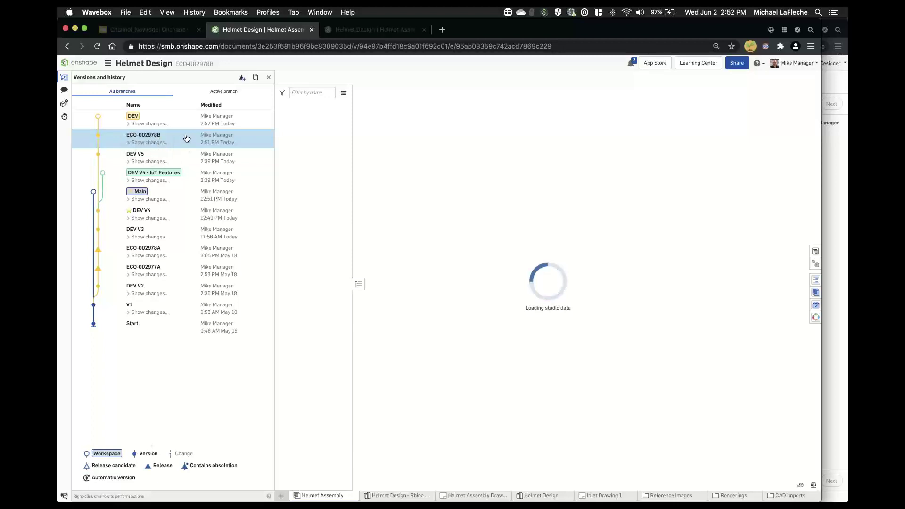
click(286, 47)
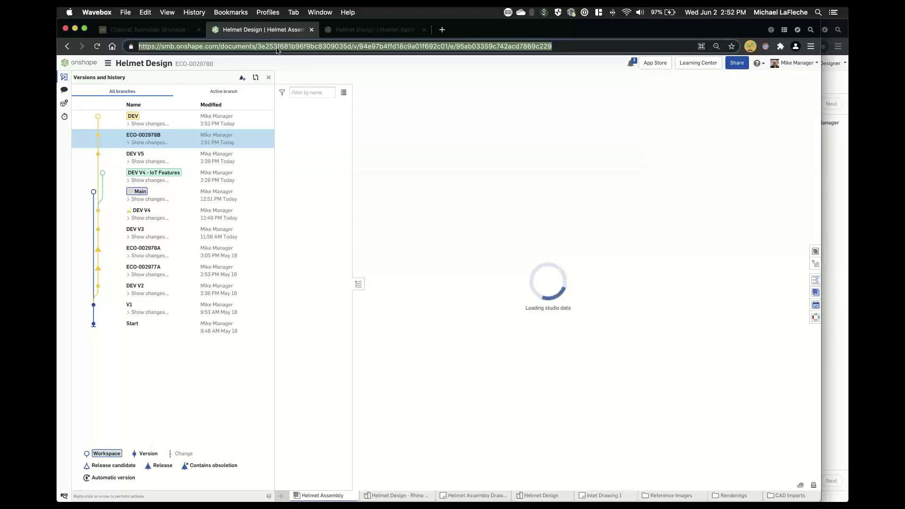
- Open the Helmet Assembly Drawing and bring up copy options for its web address
click(464, 496)
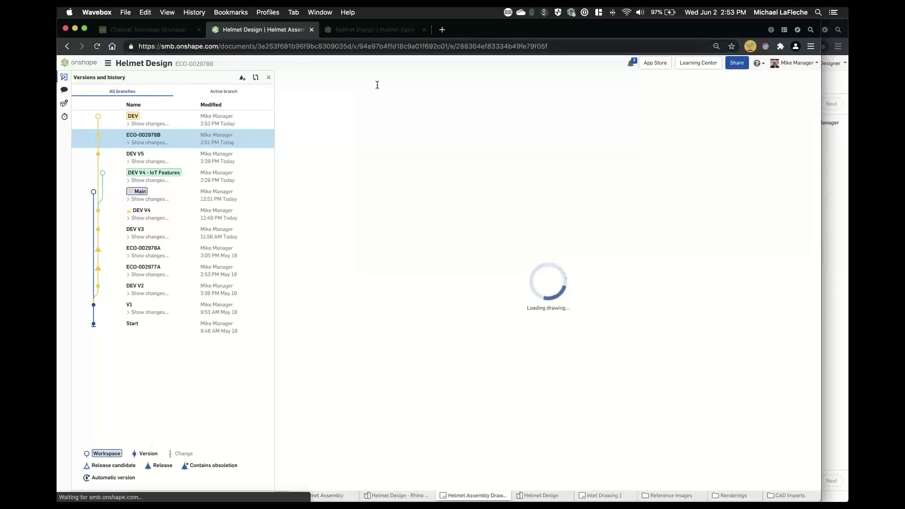
click(373, 46)
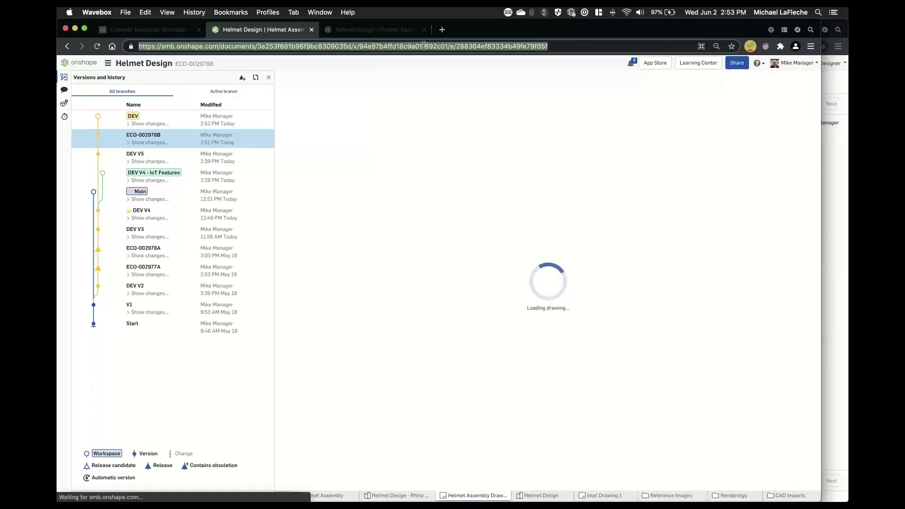
right_click(424, 46)
- Copy the drawing's address, then turn on link sharing for Helmet Design and copy the link
click(440, 102)
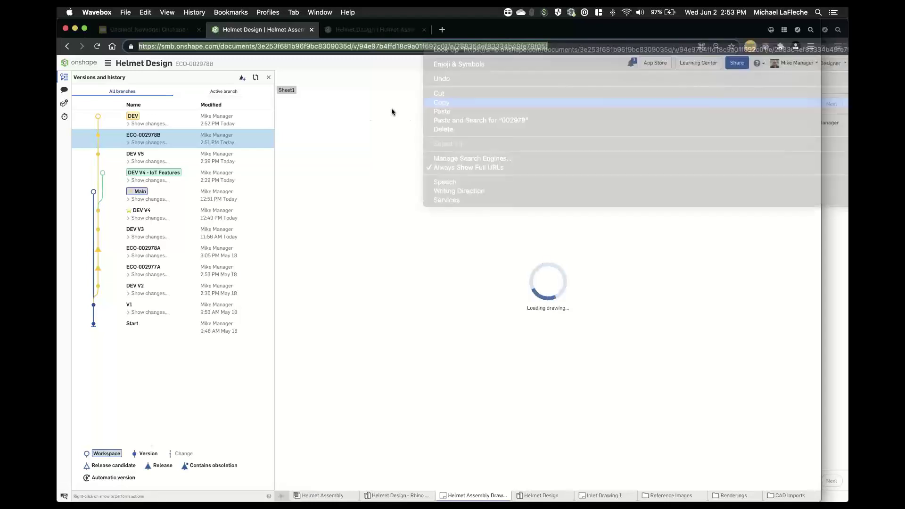
click(737, 62)
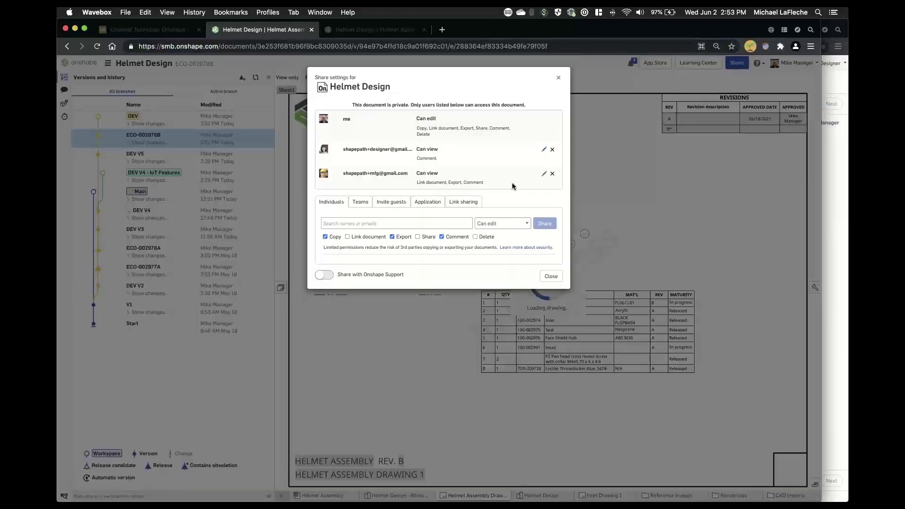
click(464, 202)
click(535, 223)
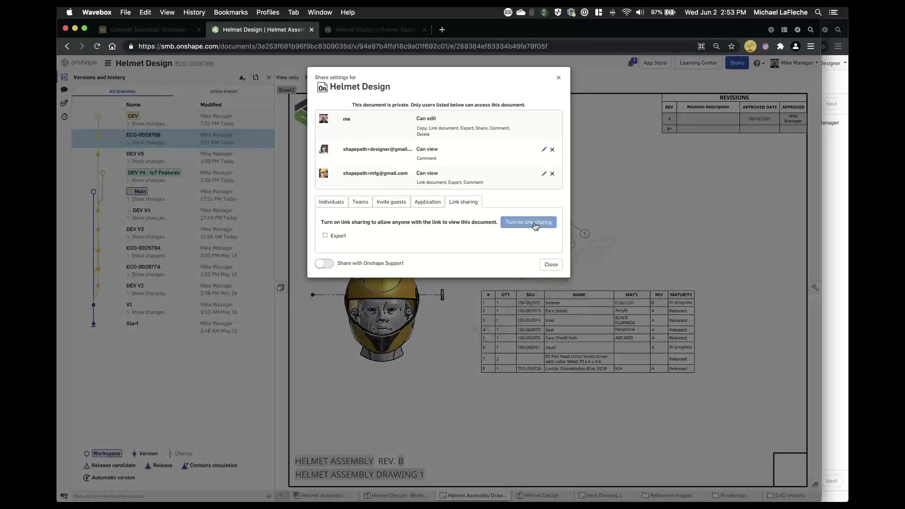
click(538, 252)
click(553, 290)
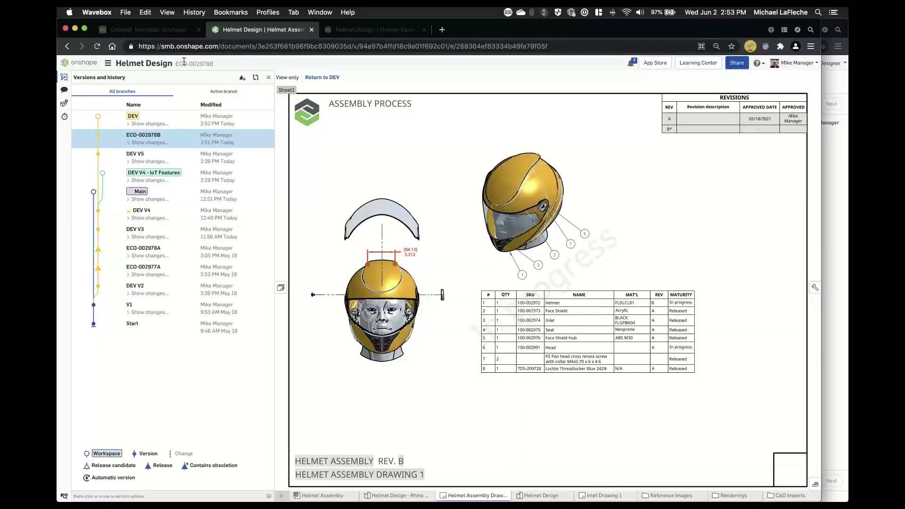
- Return to the Helmet Assembly tab and copy its web address
click(330, 495)
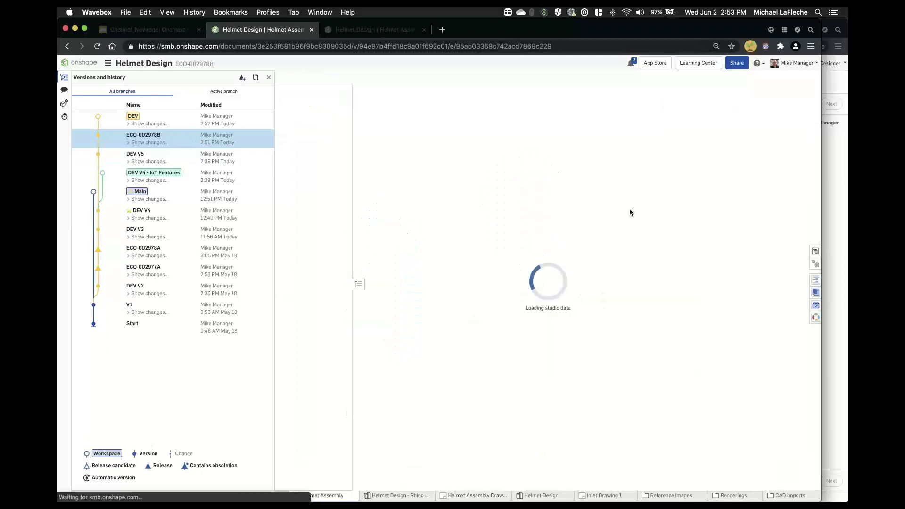
right_click(315, 43)
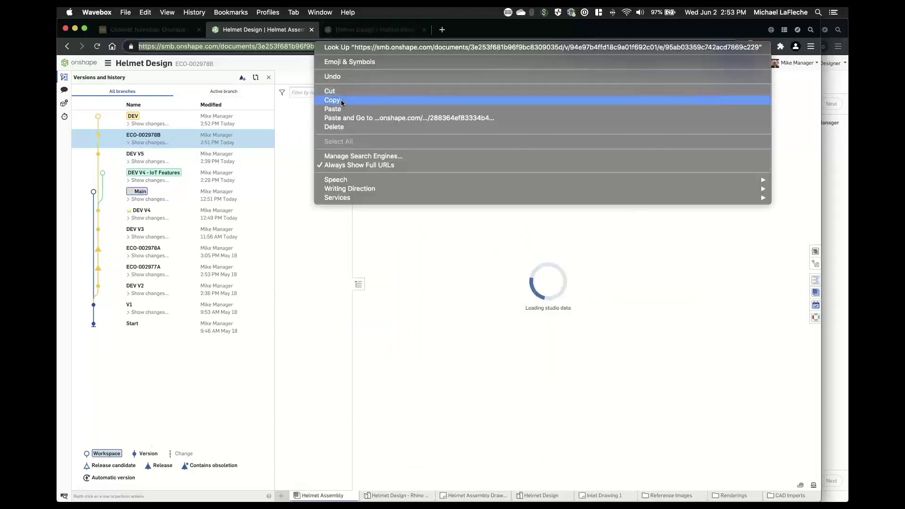
click(345, 101)
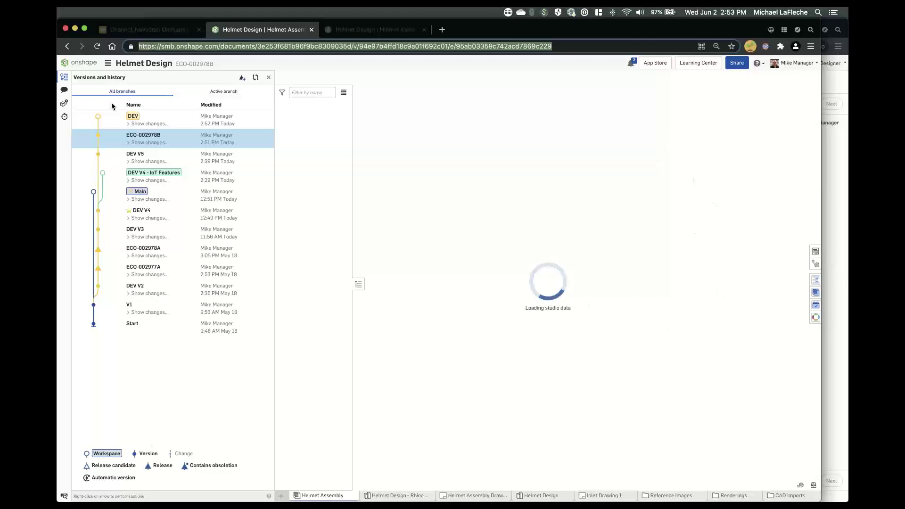
- Return to DEV, view the ECO-002978B release-approval notification, dismiss the error, and switch to Google Slides
click(209, 121)
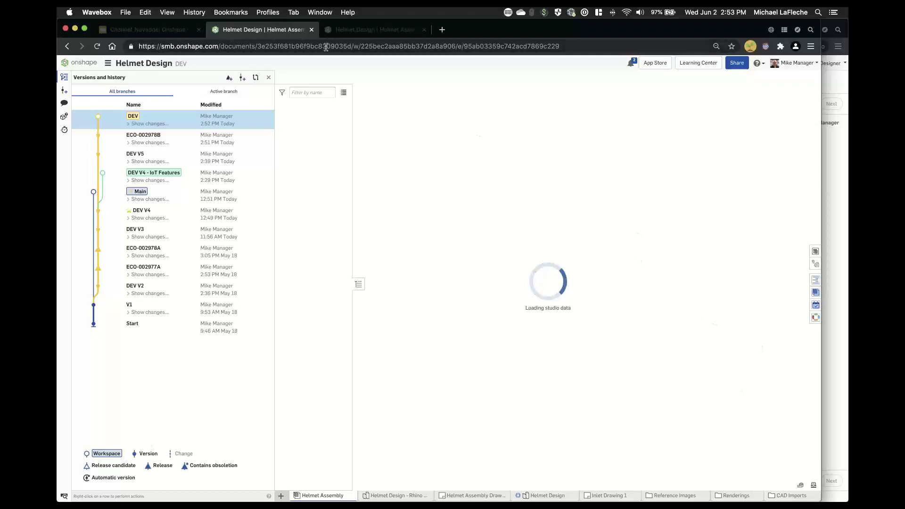
click(250, 42)
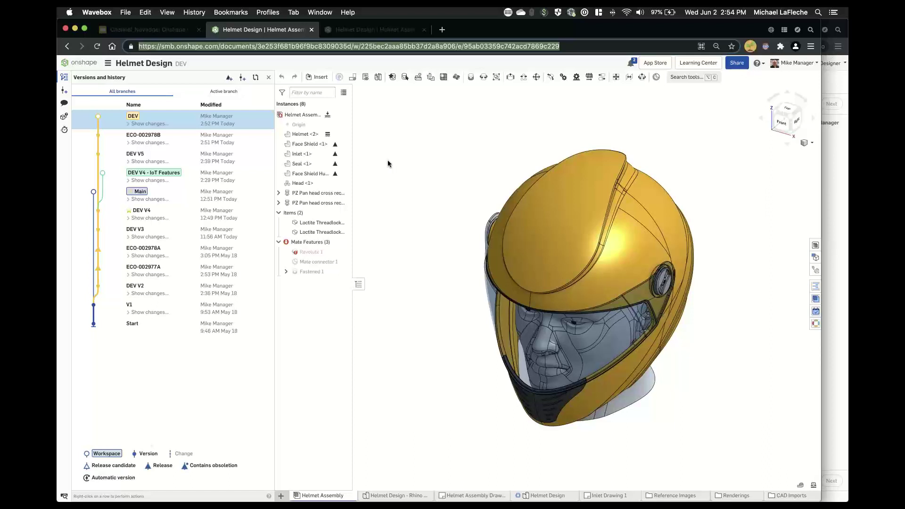
click(632, 63)
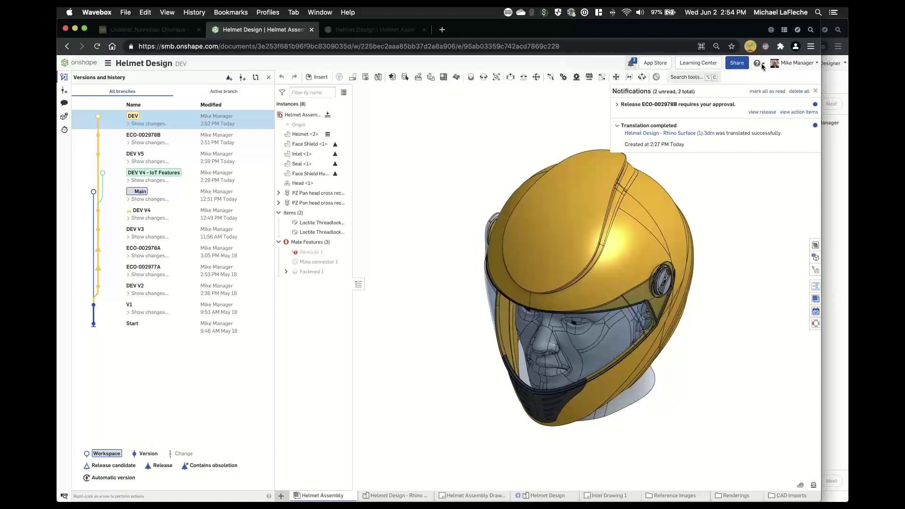
click(762, 112)
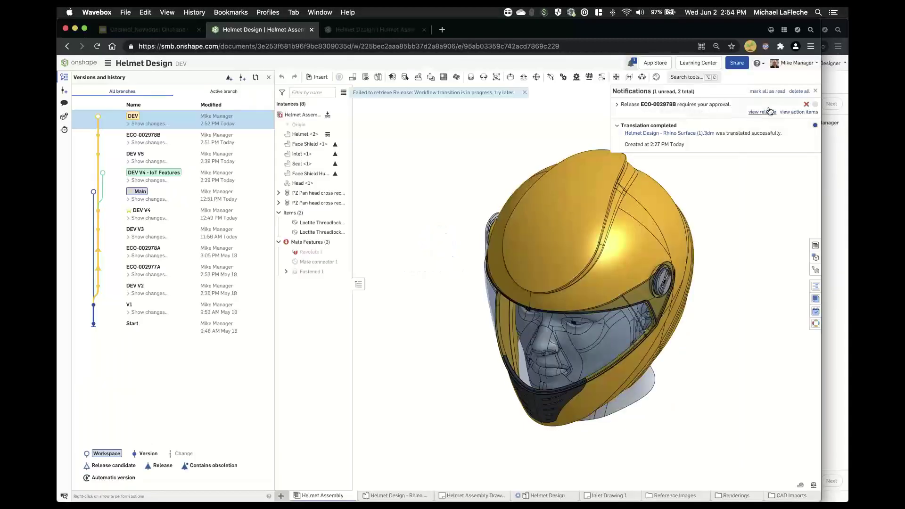
click(525, 92)
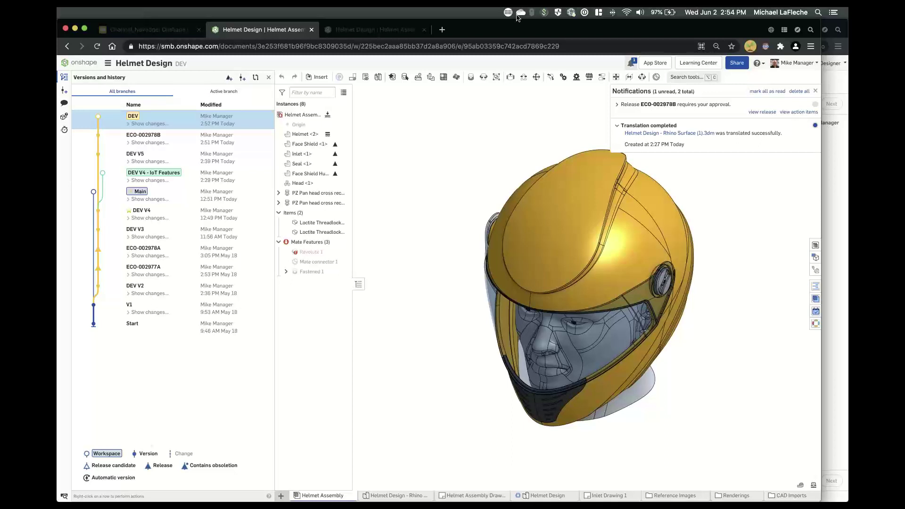
click(162, 29)
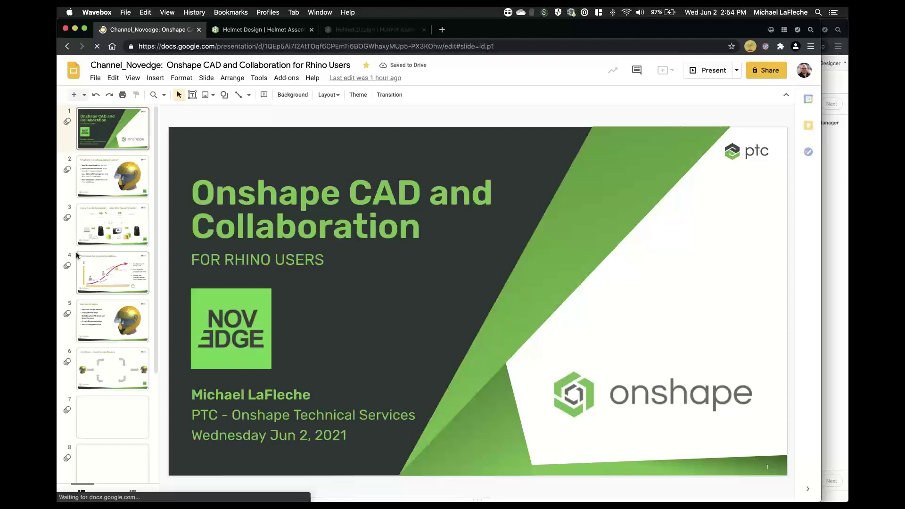
- Review slides 6 (Live Design Review) and 7 (Agile workflow), ending on slide 8, Supply Chain
scroll(136, 268, down, 2)
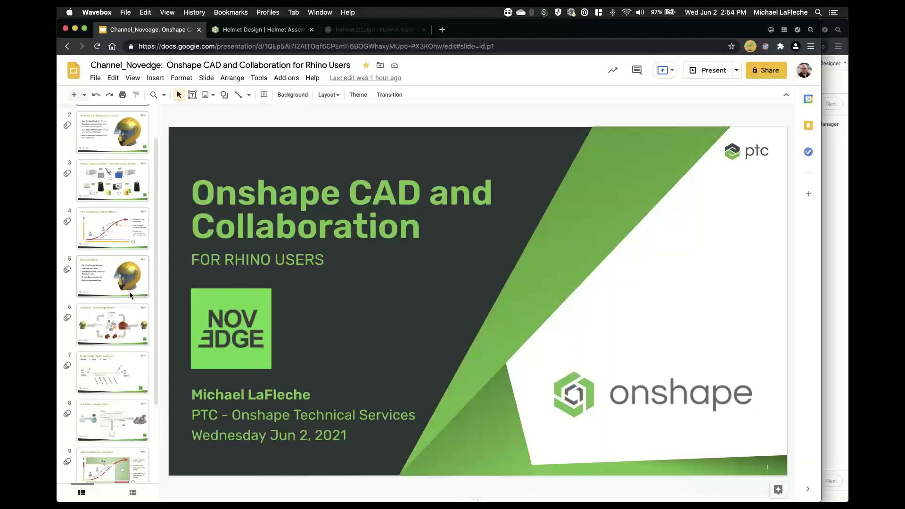
click(122, 404)
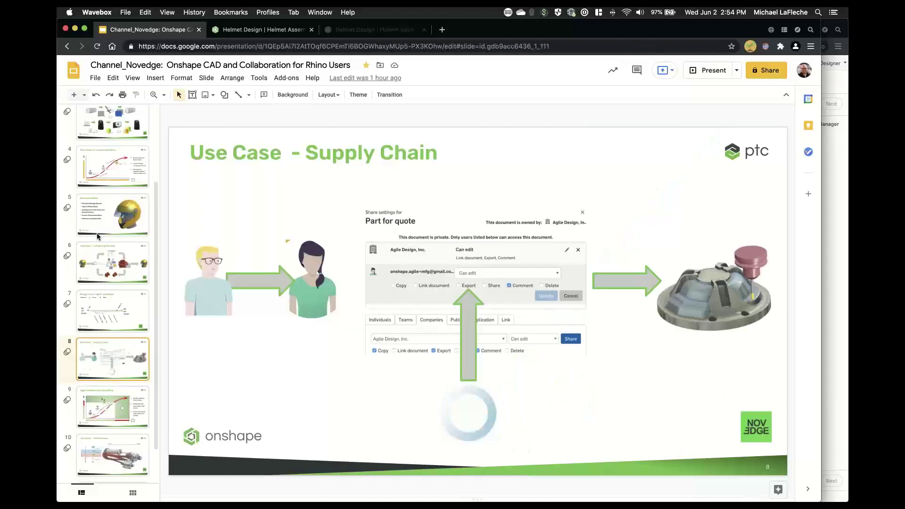
click(105, 265)
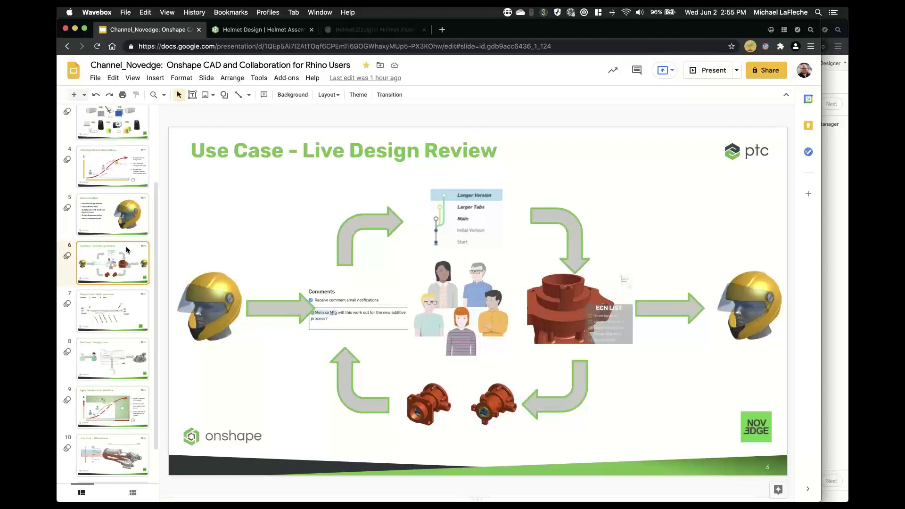
click(122, 306)
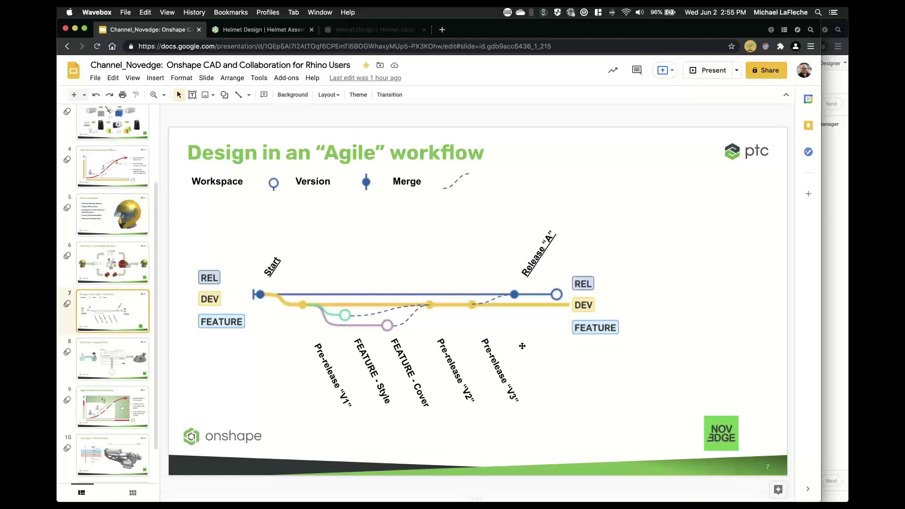
click(117, 360)
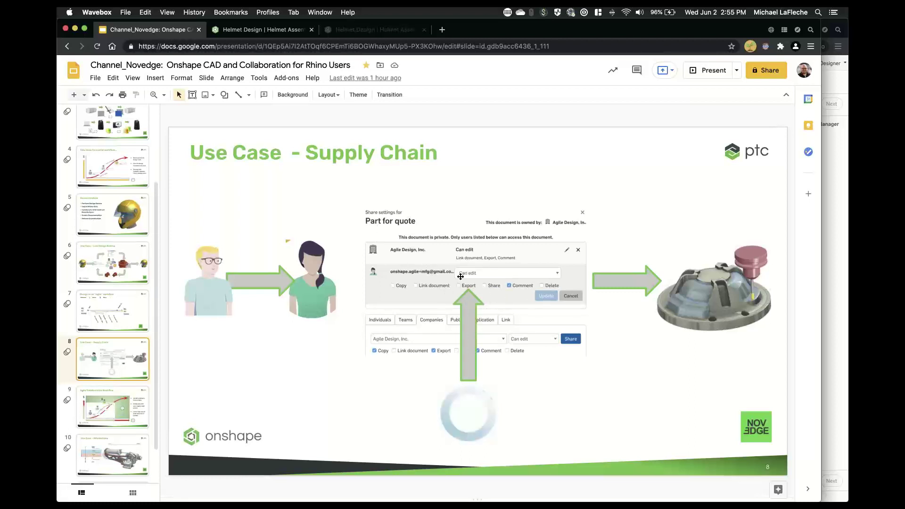
- Step through slide 9 Agile Collaborative Workflow and slide 10 Alternatives to slide 11 Review
click(110, 401)
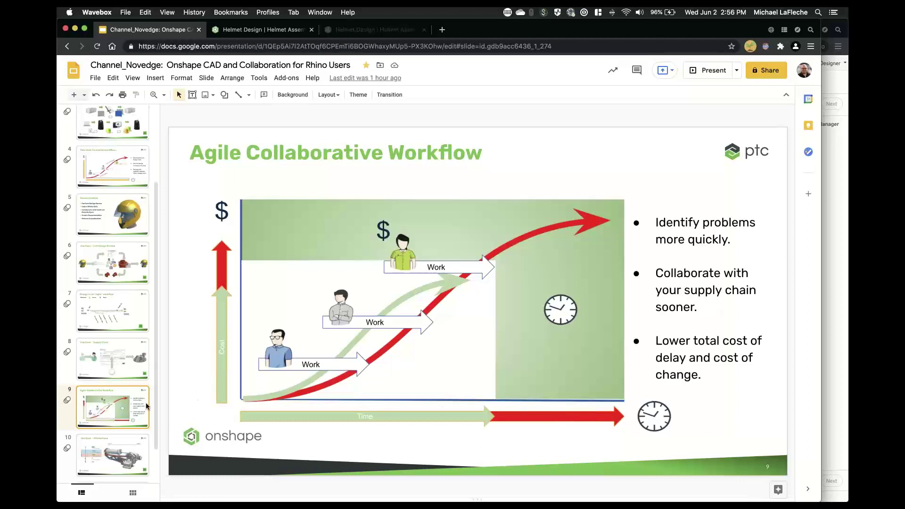
key(Down)
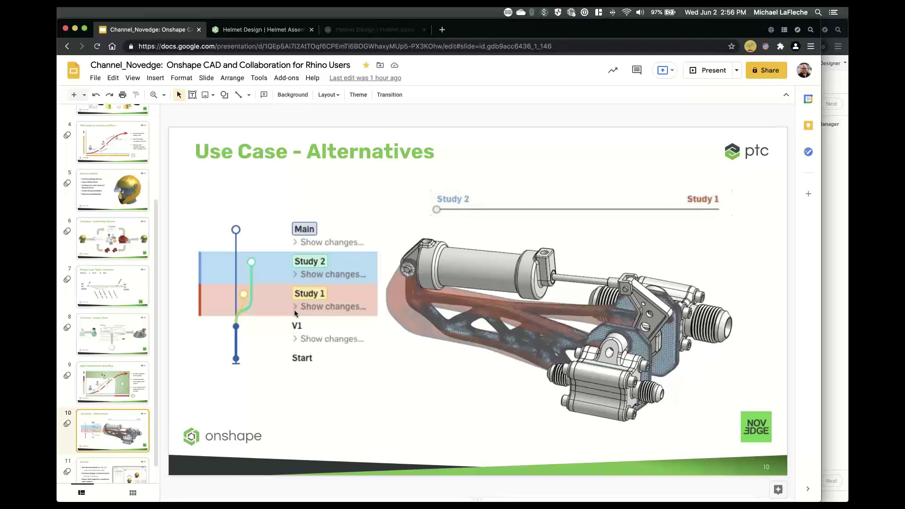
scroll(108, 422, down, 1)
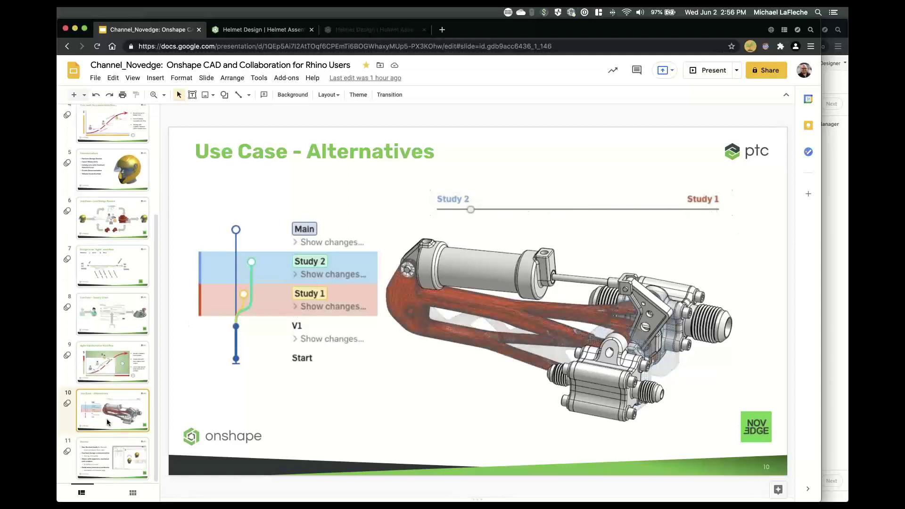
click(113, 446)
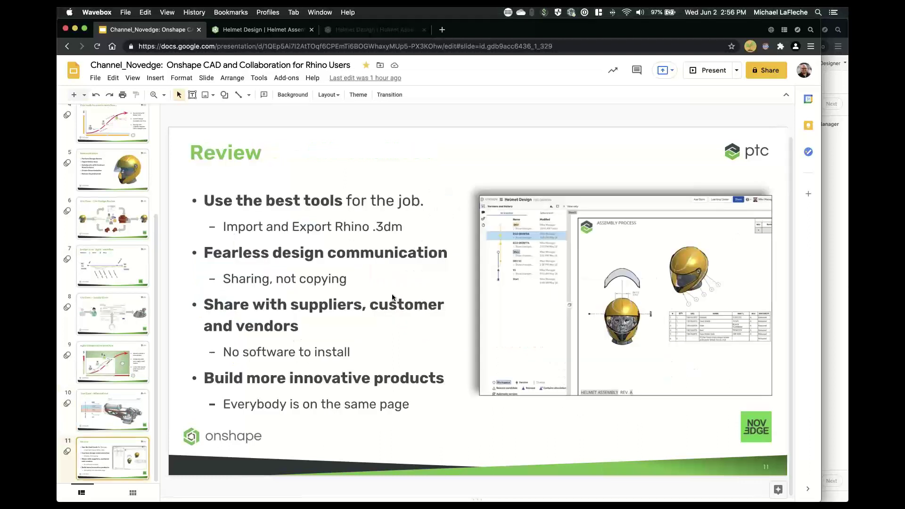